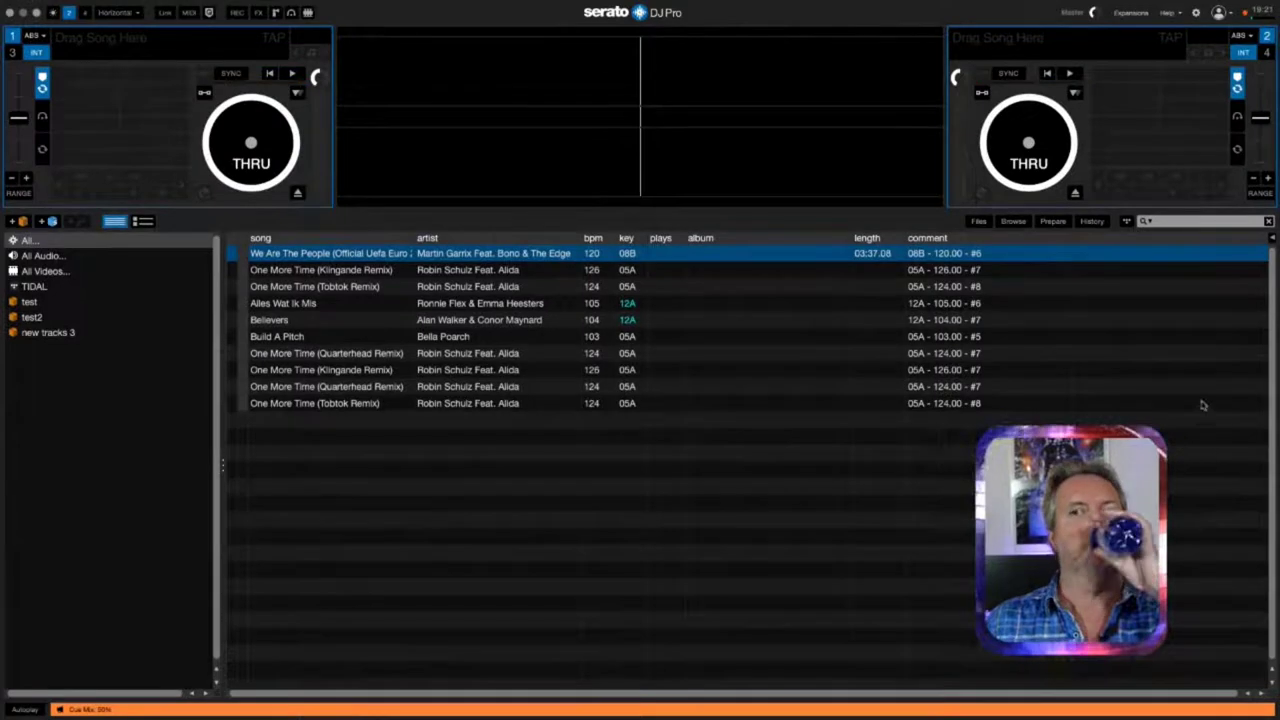
# Select Beatsource as the Music Streaming service in Setup's Library + Display settings.
pyautogui.click(1197, 13)
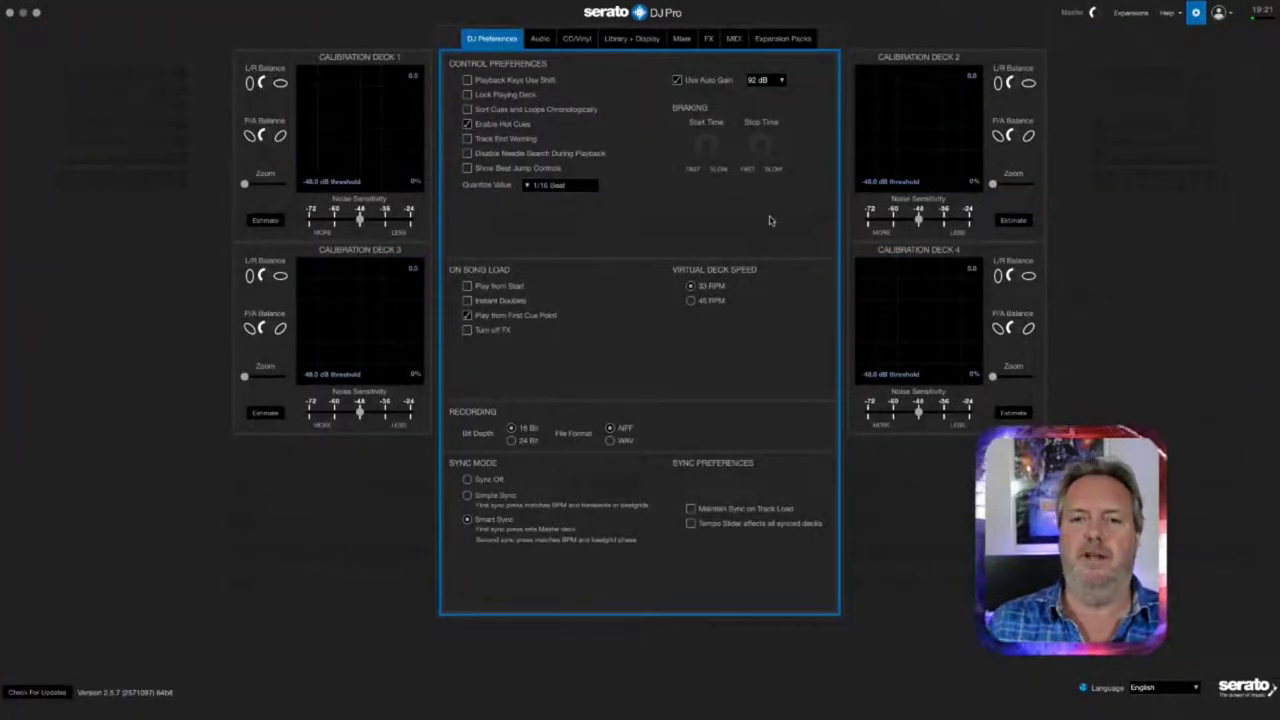
pyautogui.click(628, 42)
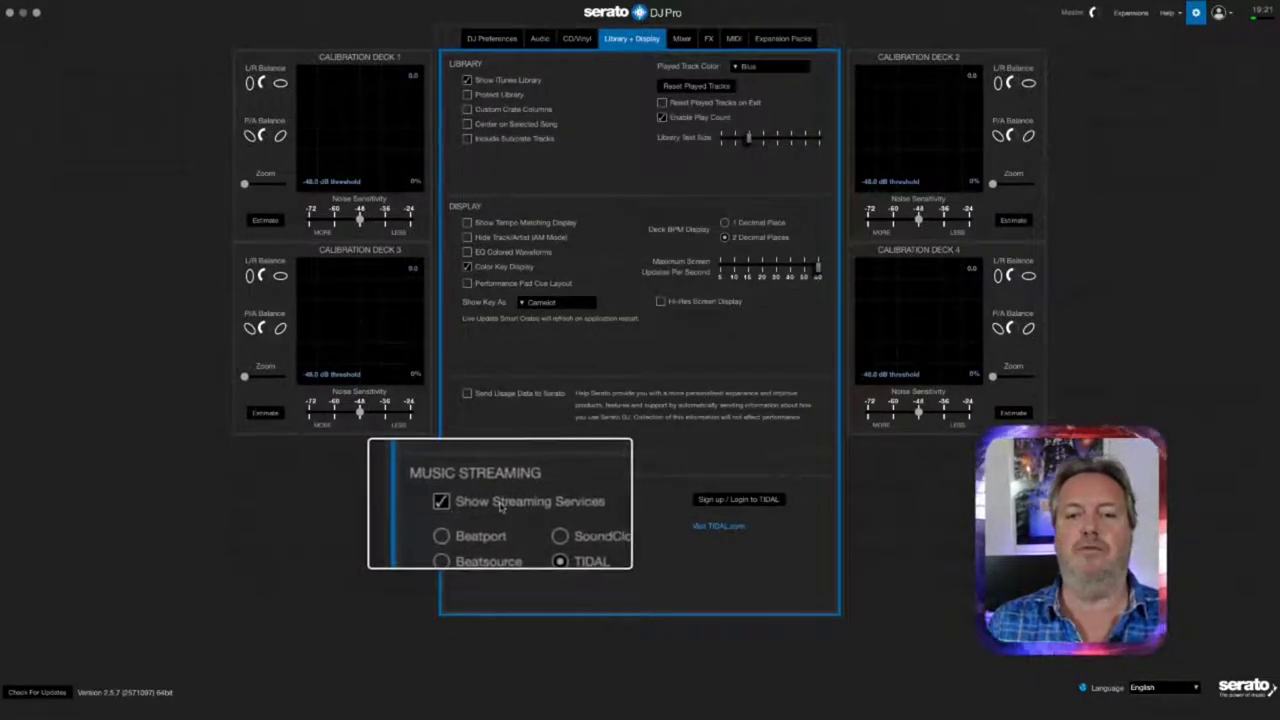
pyautogui.click(466, 537)
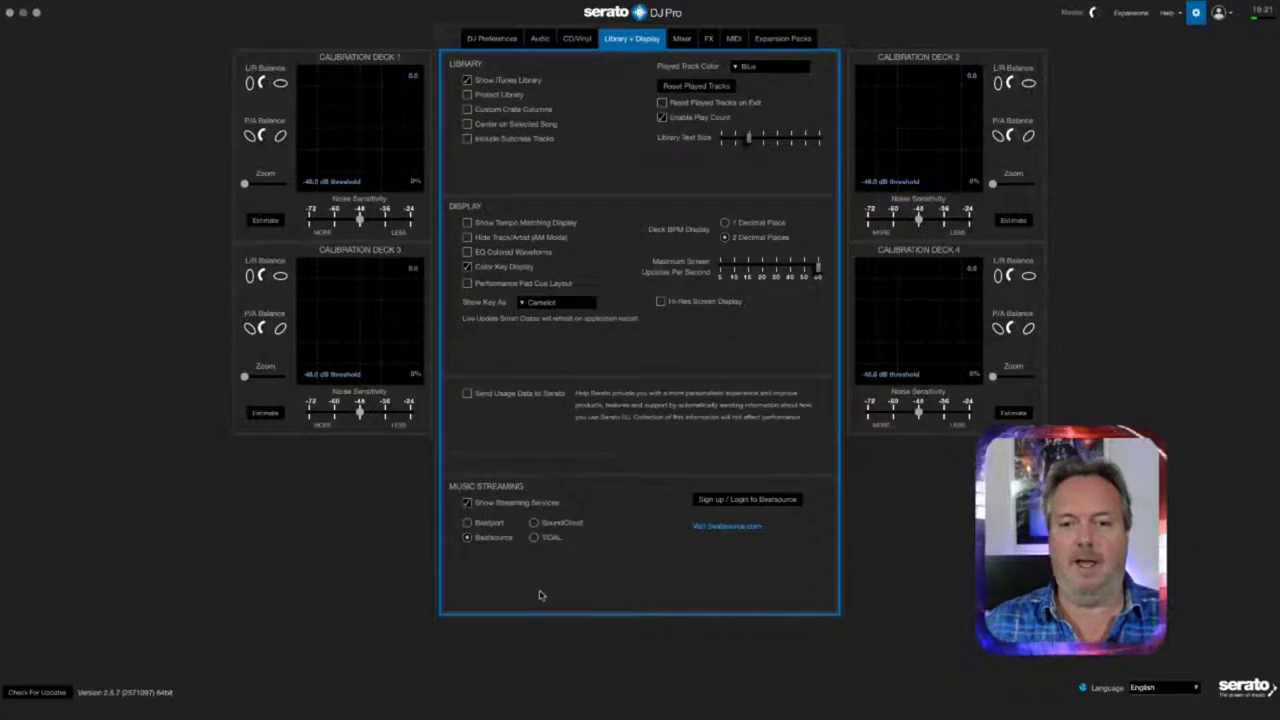
pyautogui.click(1196, 12)
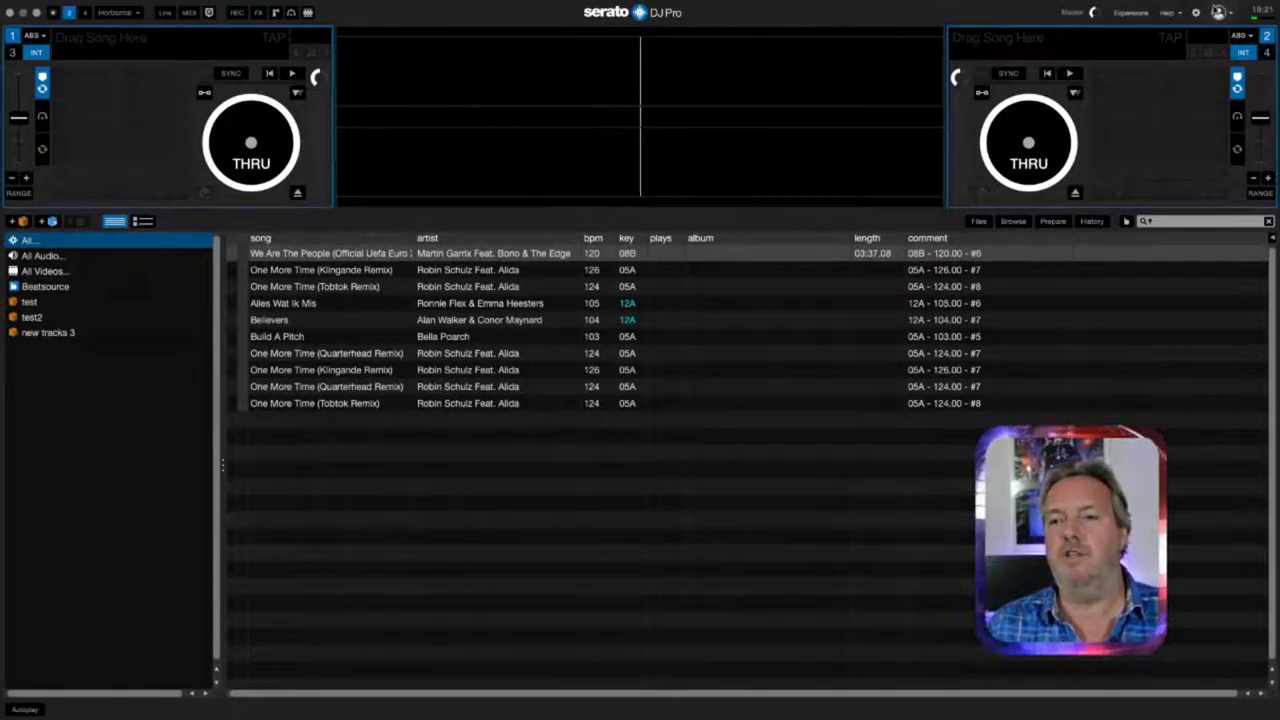
# Uncheck Show Streaming Services in Library + Display so only local crates remain.
pyautogui.click(1196, 12)
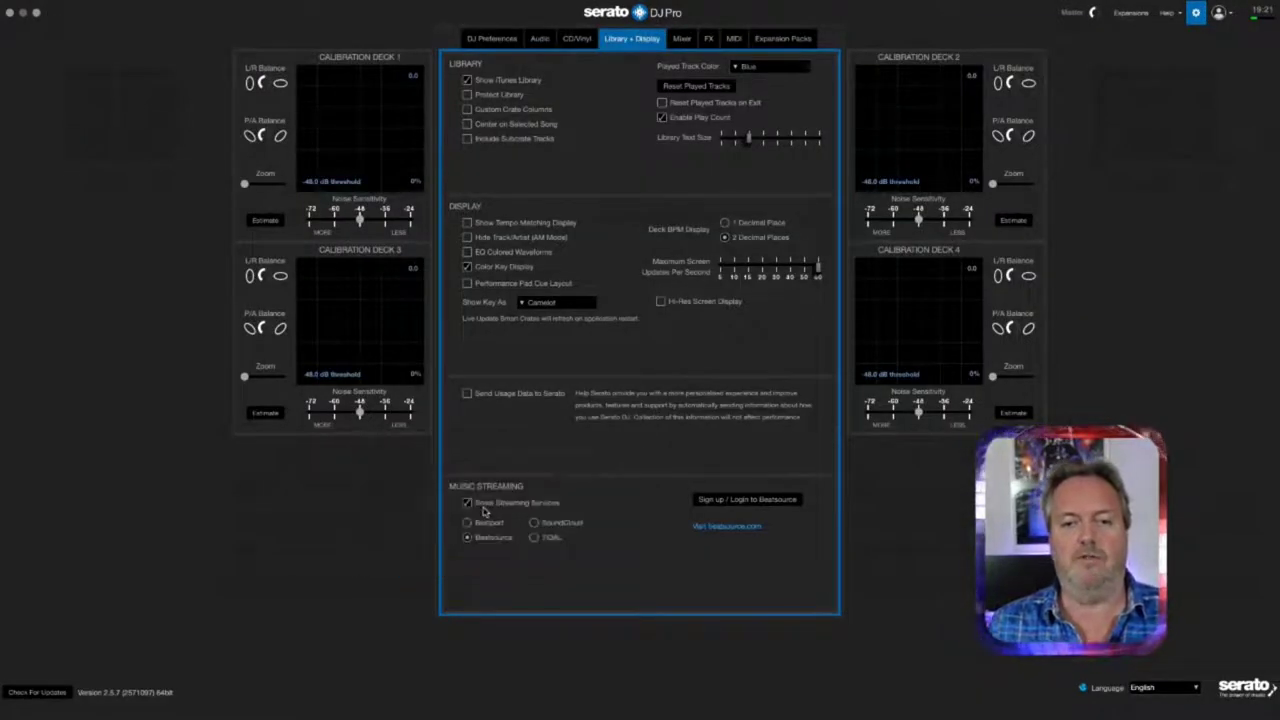
pyautogui.click(468, 503)
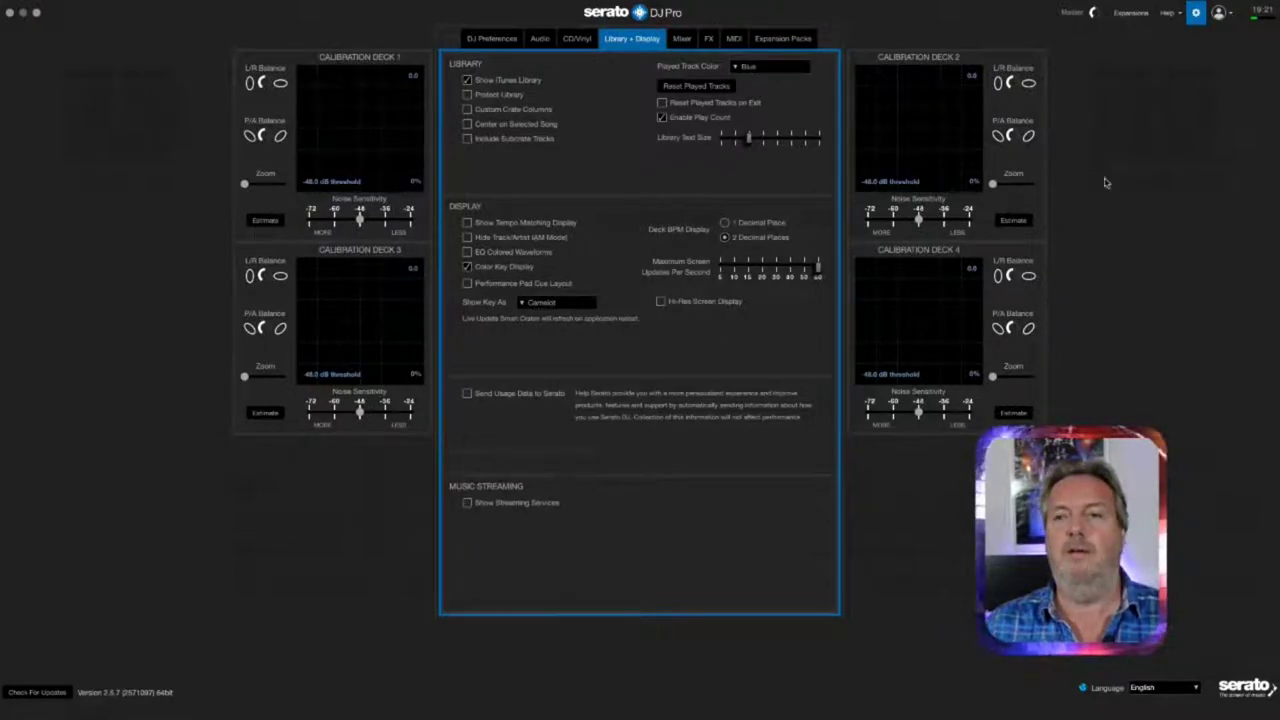
pyautogui.click(1195, 12)
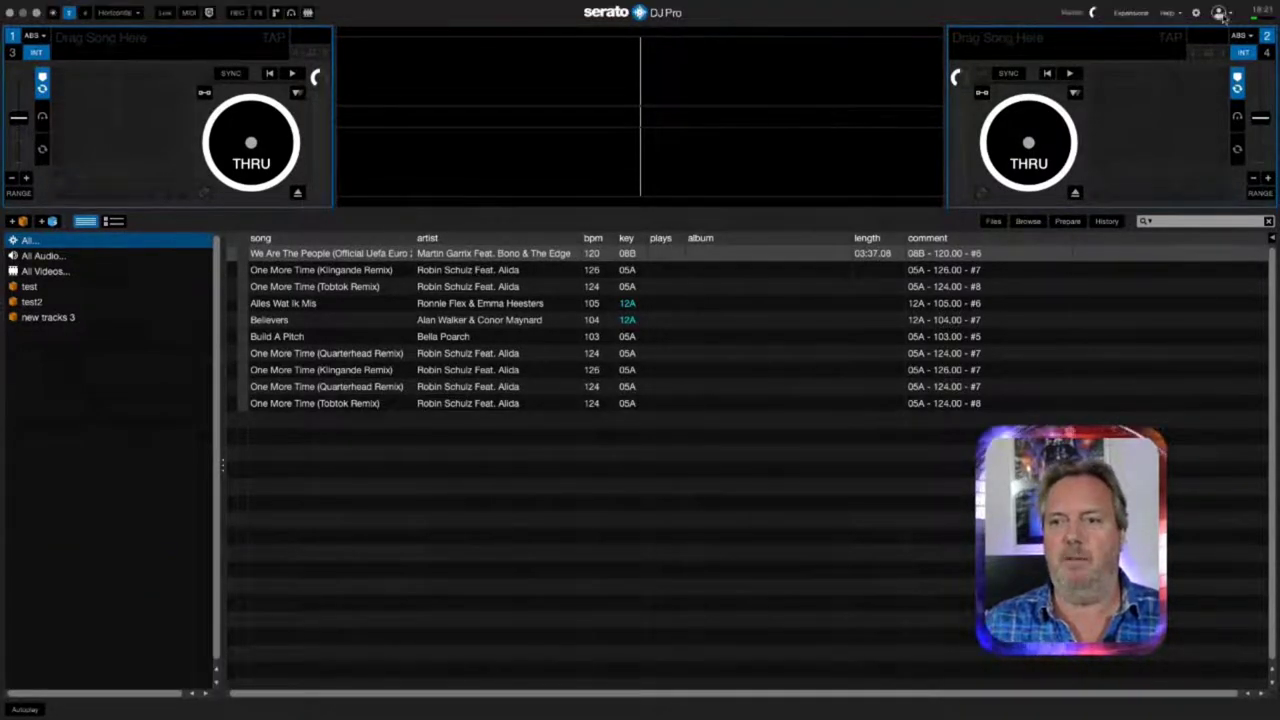
# Re-check Show Streaming Services with Beatsource selected, then quit Serato DJ Pro.
pyautogui.click(1197, 12)
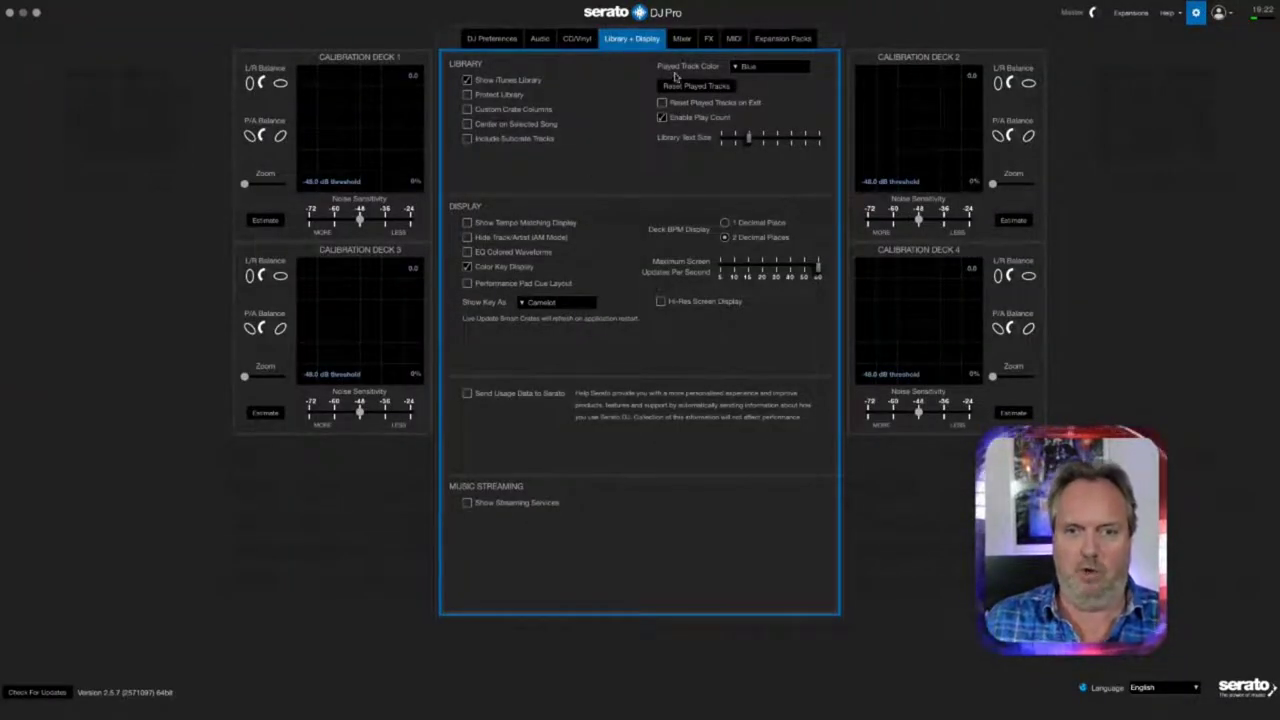
pyautogui.click(470, 504)
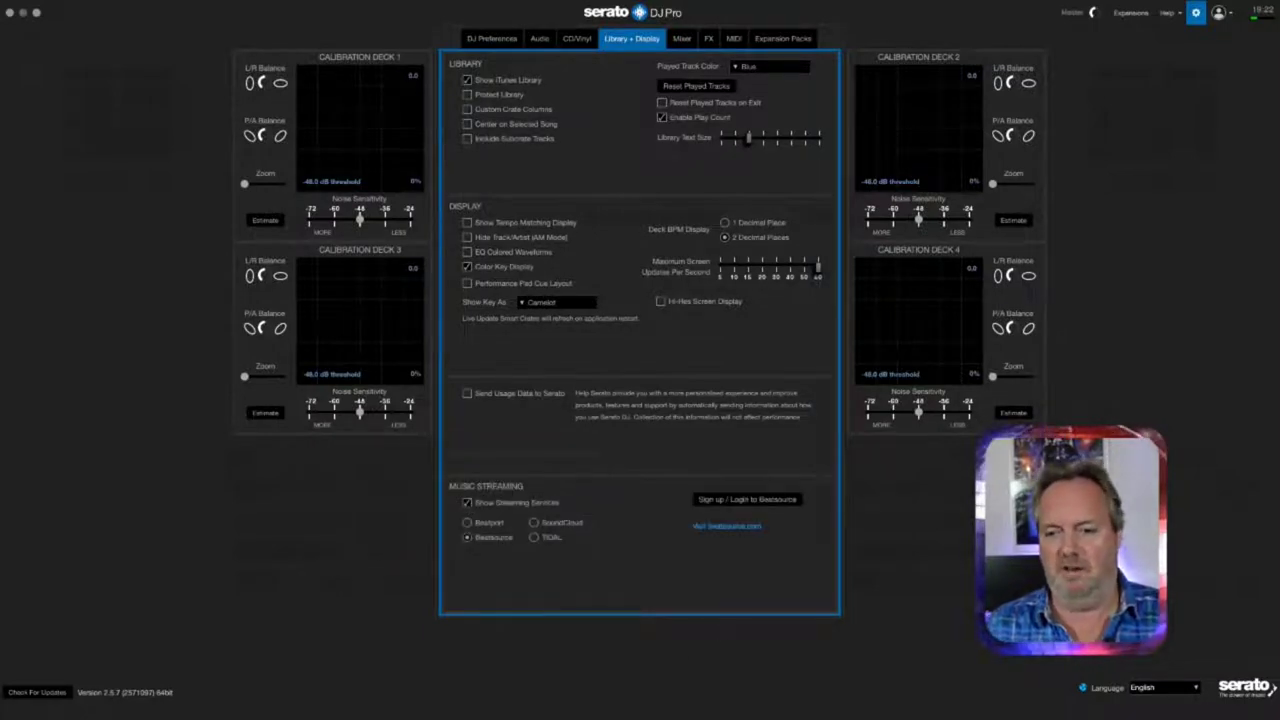
pyautogui.click(1195, 12)
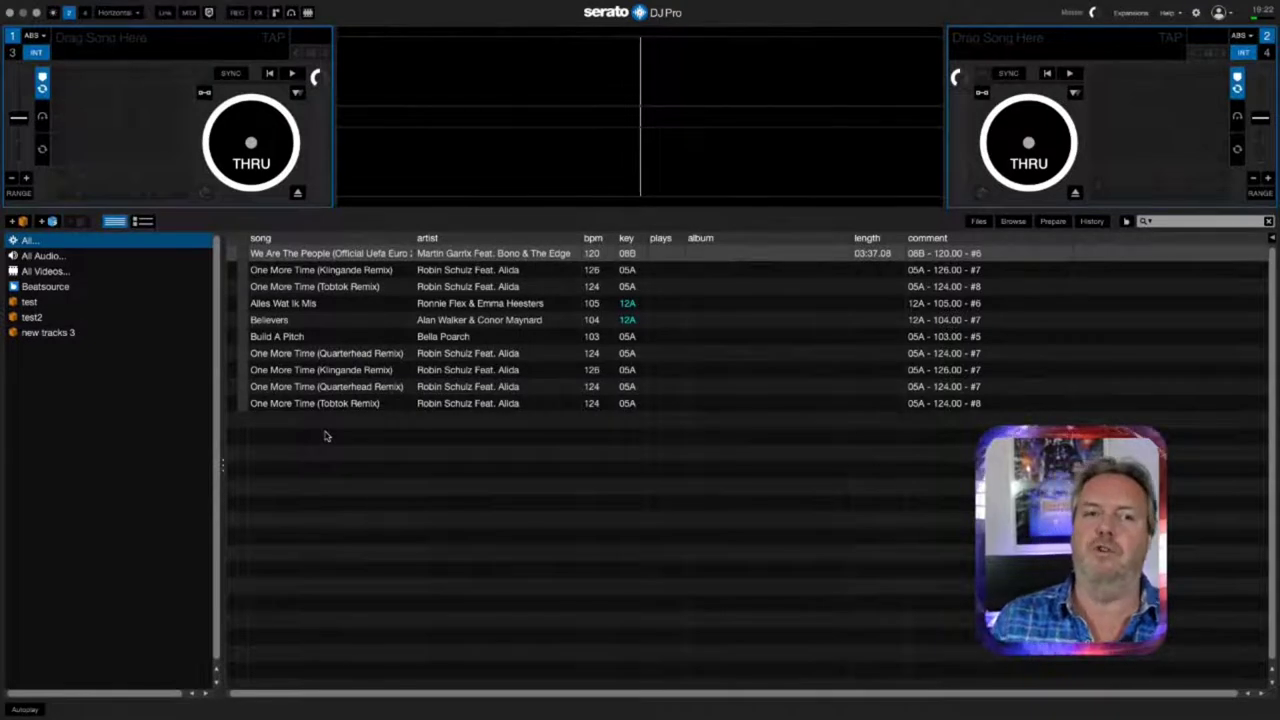
pyautogui.press('super+q')
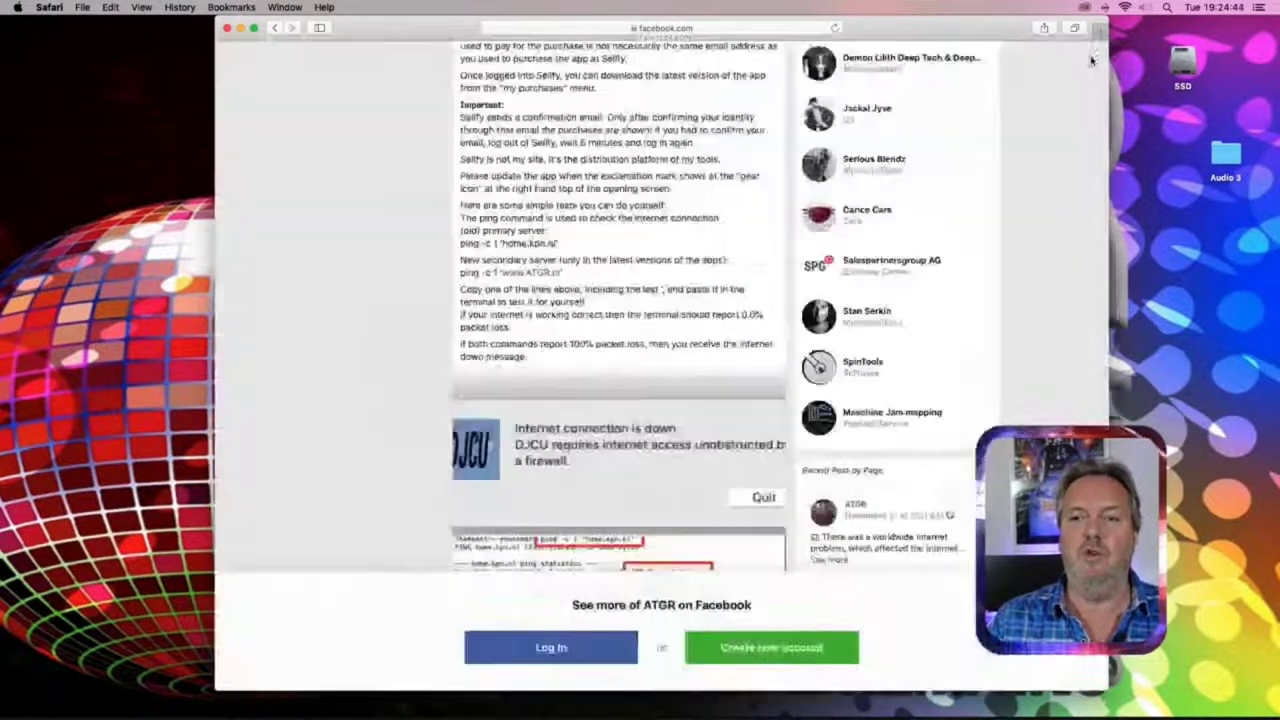
# Close the enlarged Facebook image and load the Sellfy website from the address bar.
pyautogui.click(1095, 55)
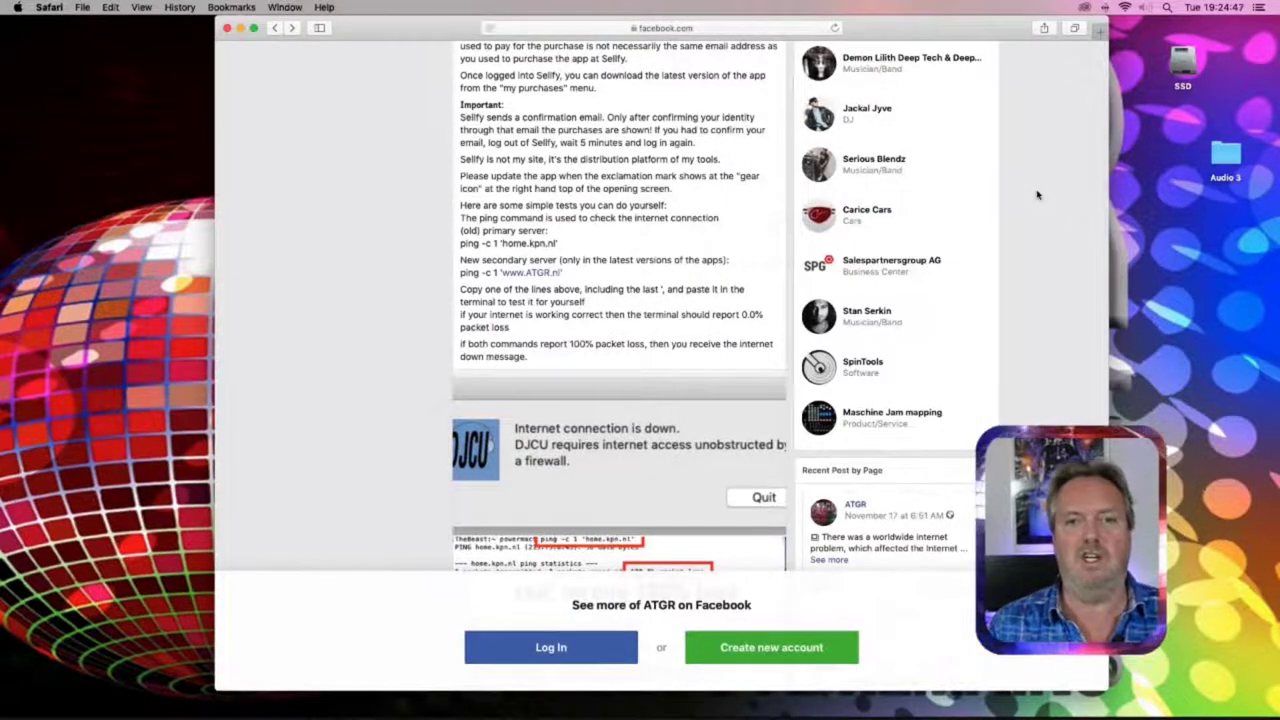
pyautogui.press('super+l')
pyautogui.write('sellfy')
pyautogui.press('Return')
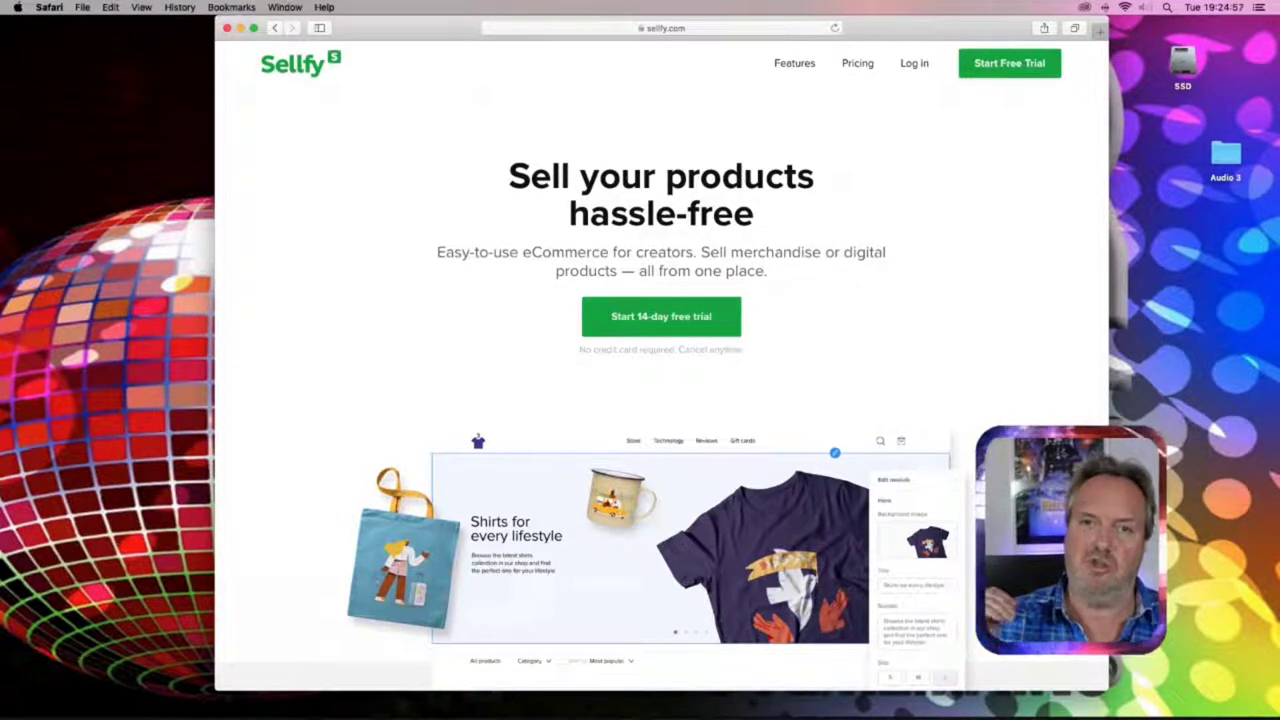
# Go to the Log in to Sellfy page and dismiss the Email field's saved-login suggestions.
pyautogui.click(914, 64)
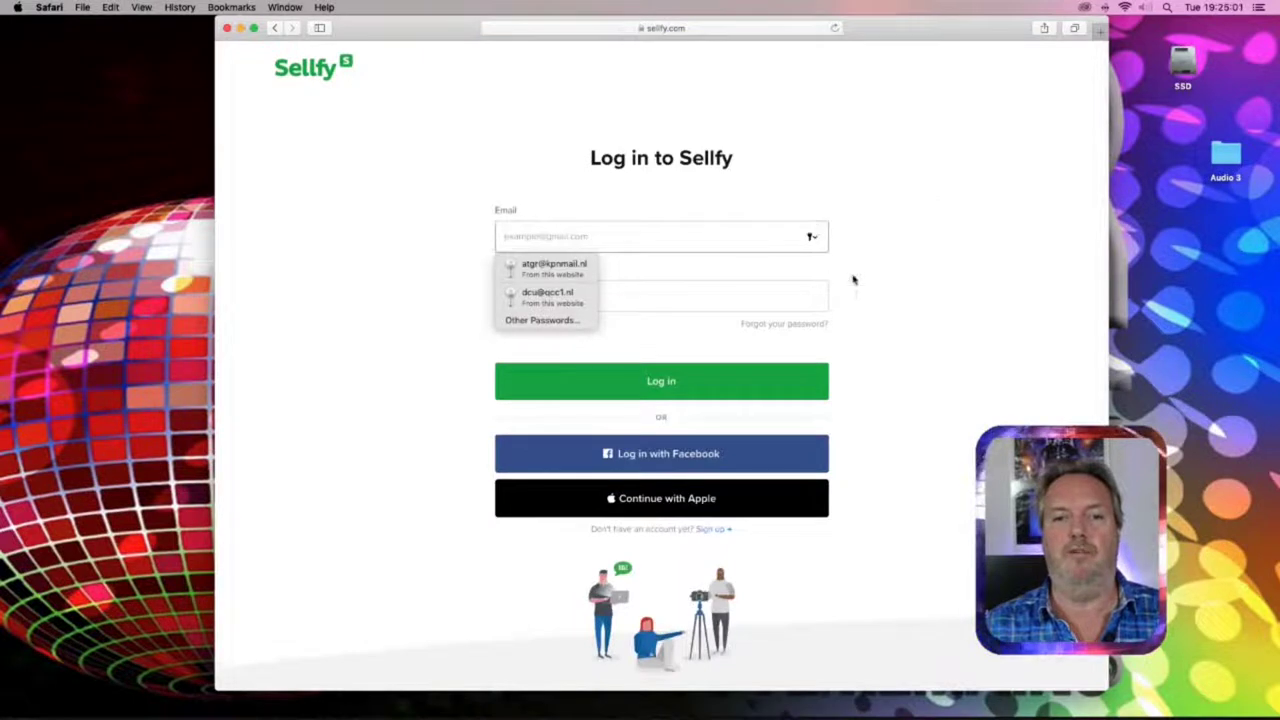
pyautogui.moveTo(826, 277); pyautogui.dragTo(906, 283)
pyautogui.click(963, 304)
pyautogui.click(623, 235)
pyautogui.click(754, 200)
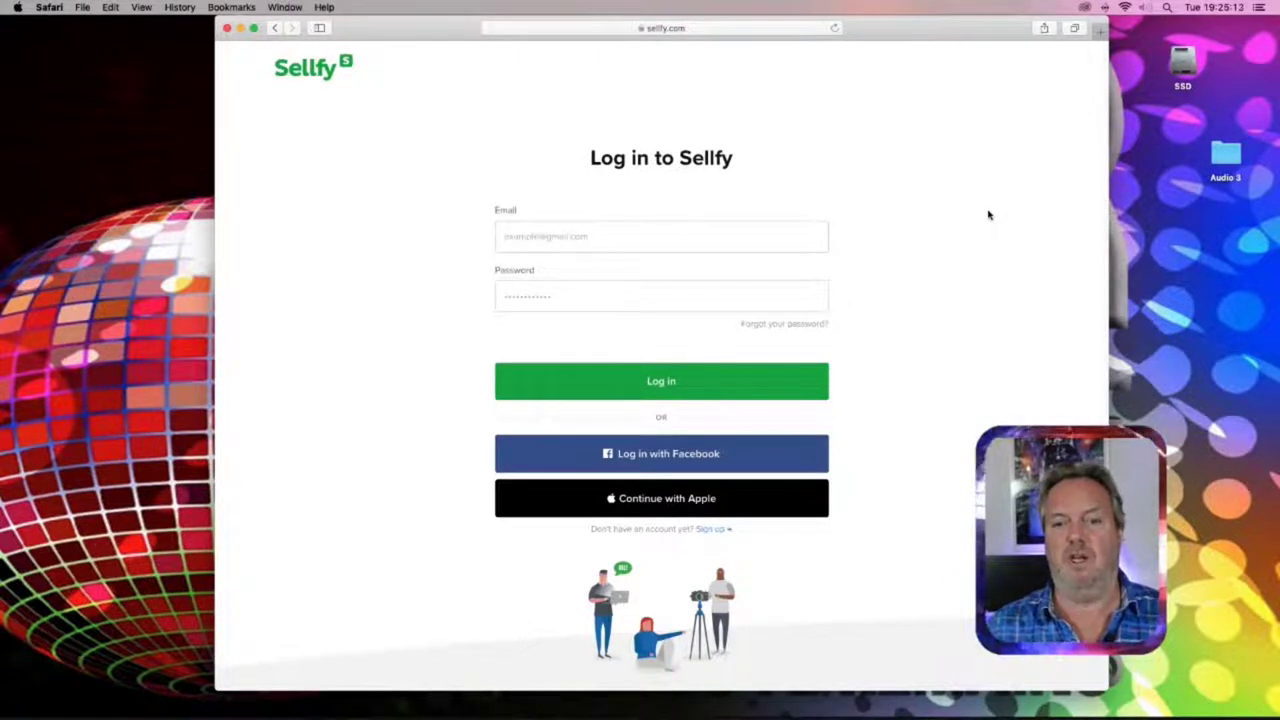
# Fill the free-trial sign-up form with a first name, the account email and a password.
pyautogui.click(712, 532)
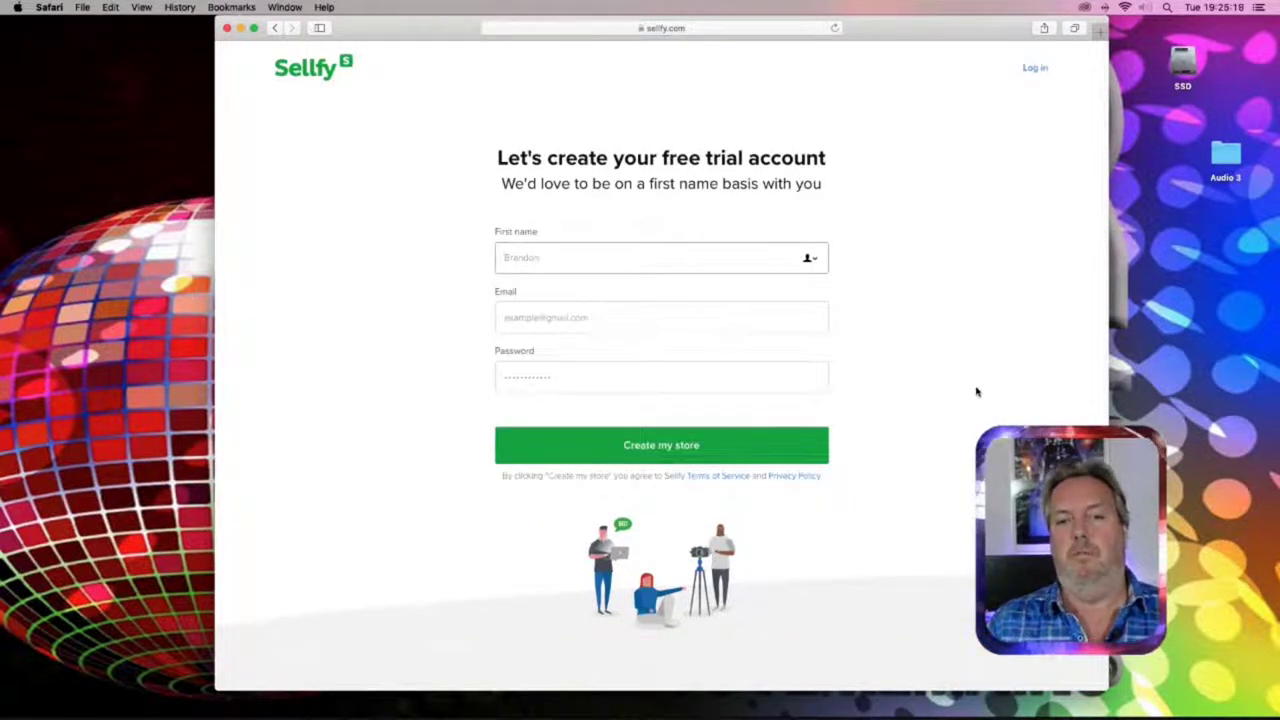
pyautogui.write('Mix Master G')
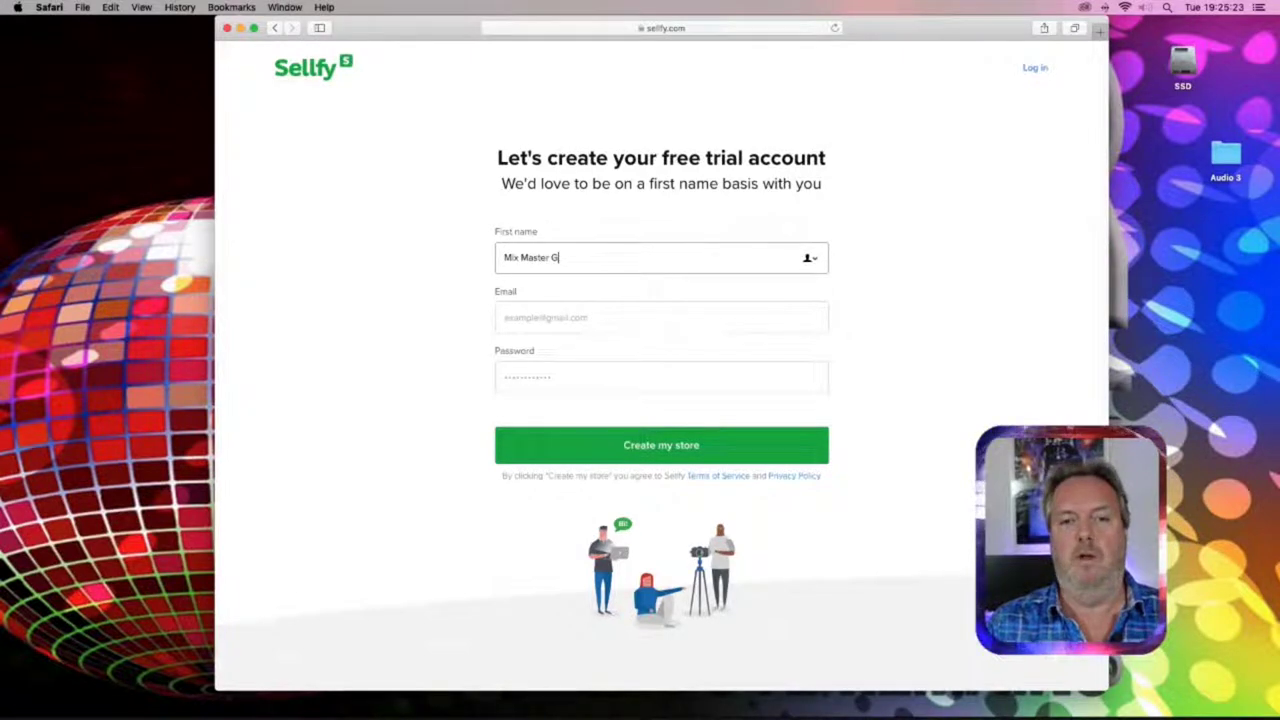
pyautogui.press('Tab')
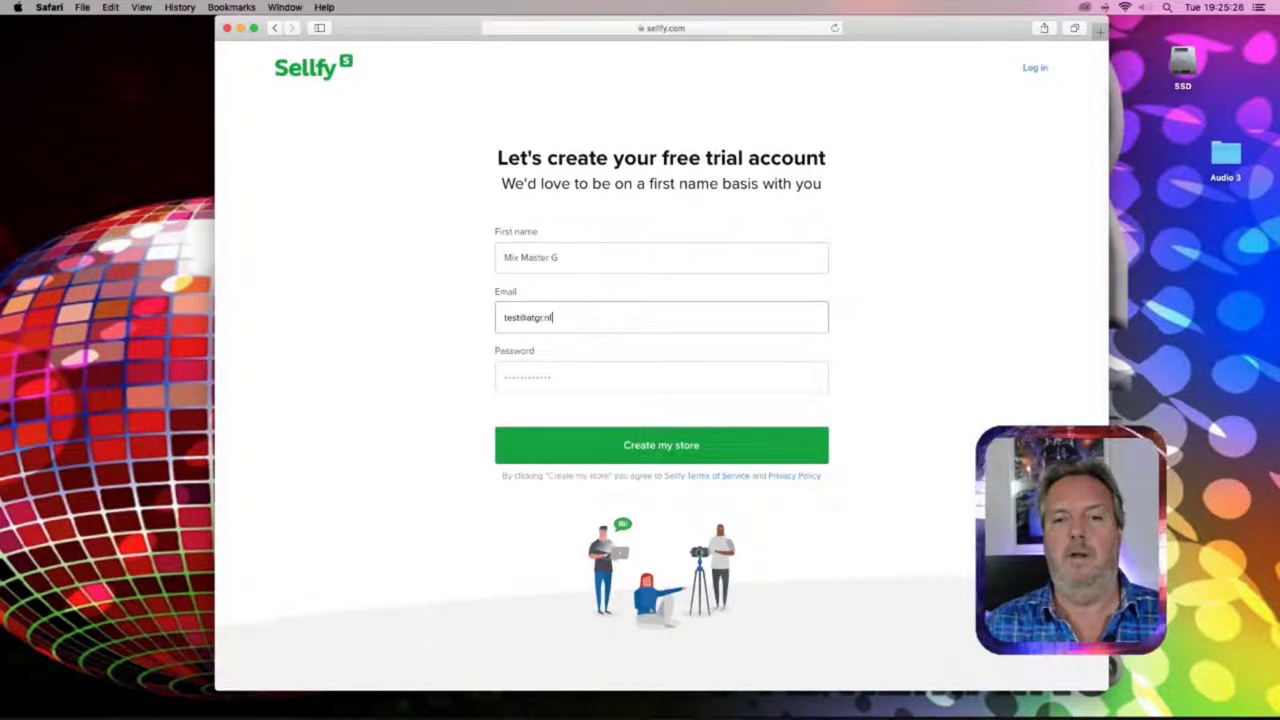
pyautogui.press('Tab')
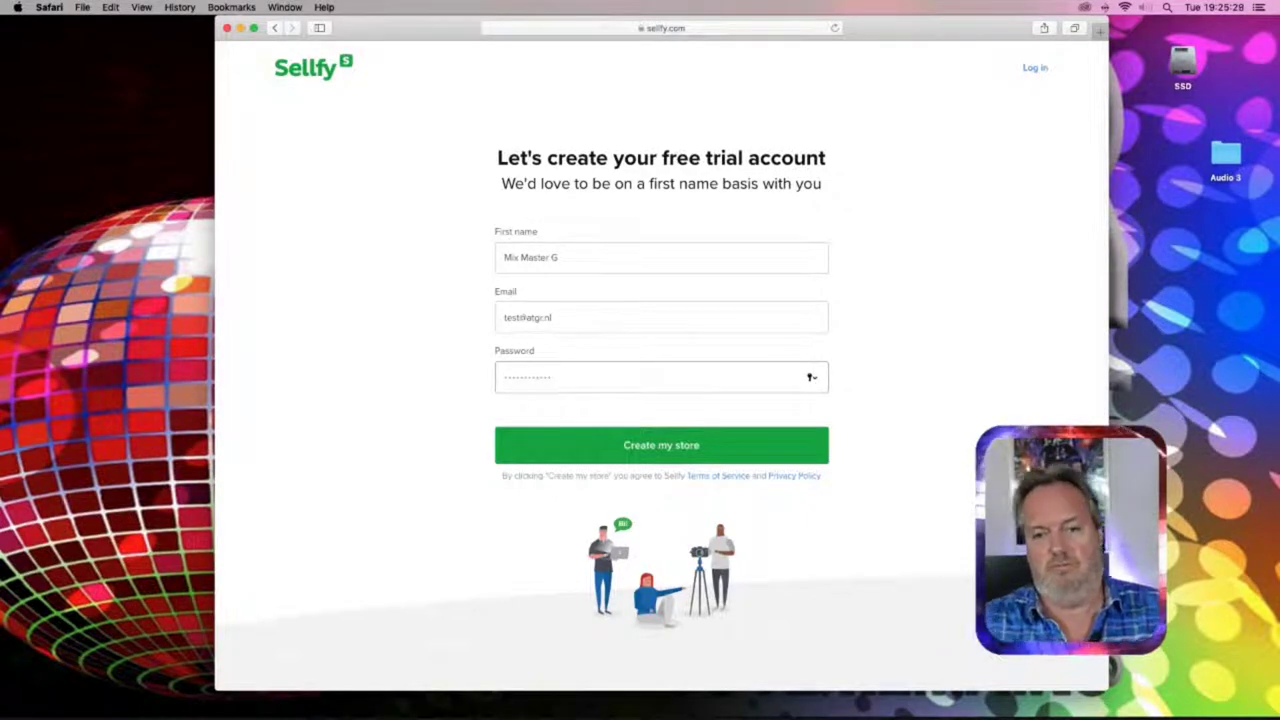
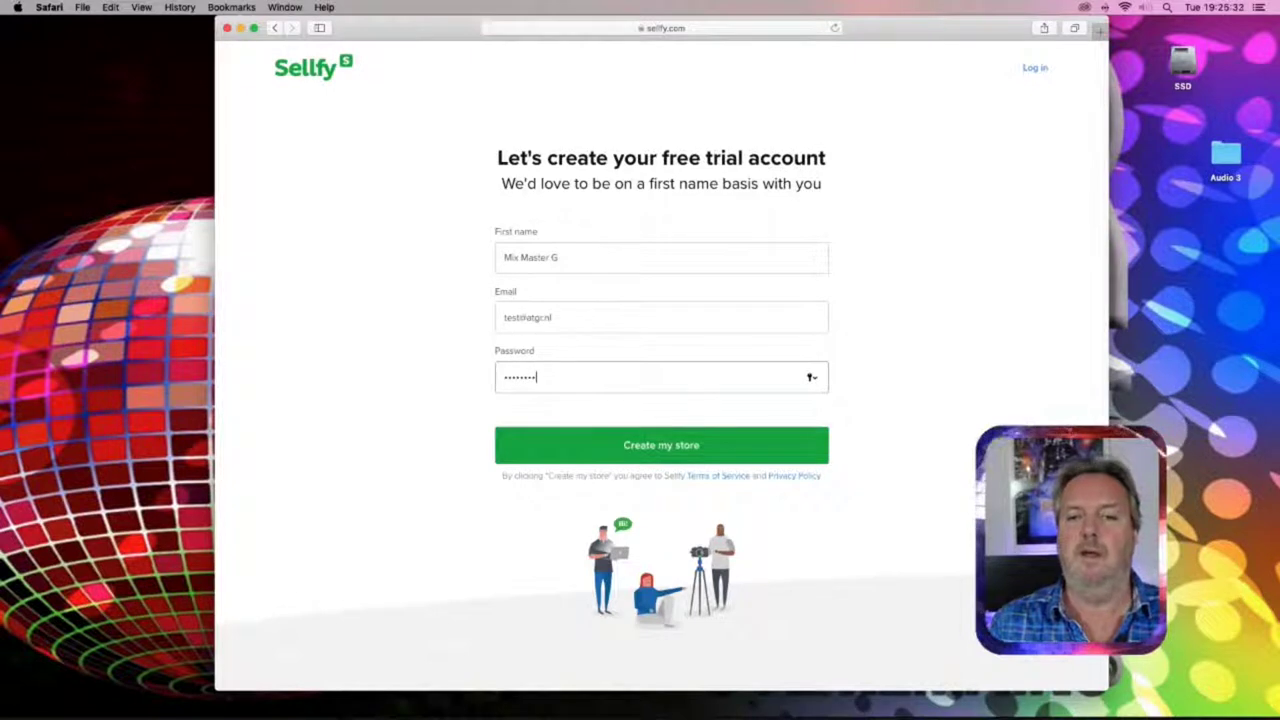
# Submit Create my store, return to Log in, and decline Safari's save-password prompt.
pyautogui.click(677, 449)
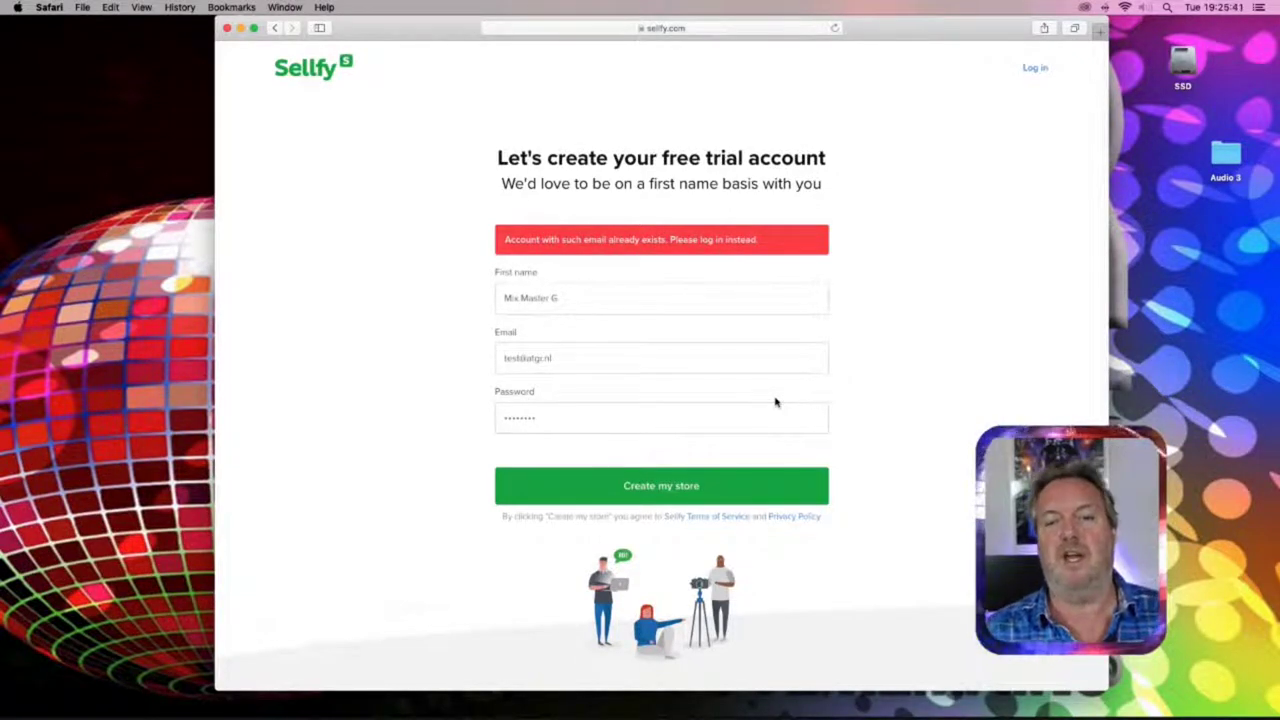
pyautogui.click(1034, 68)
pyautogui.click(676, 112)
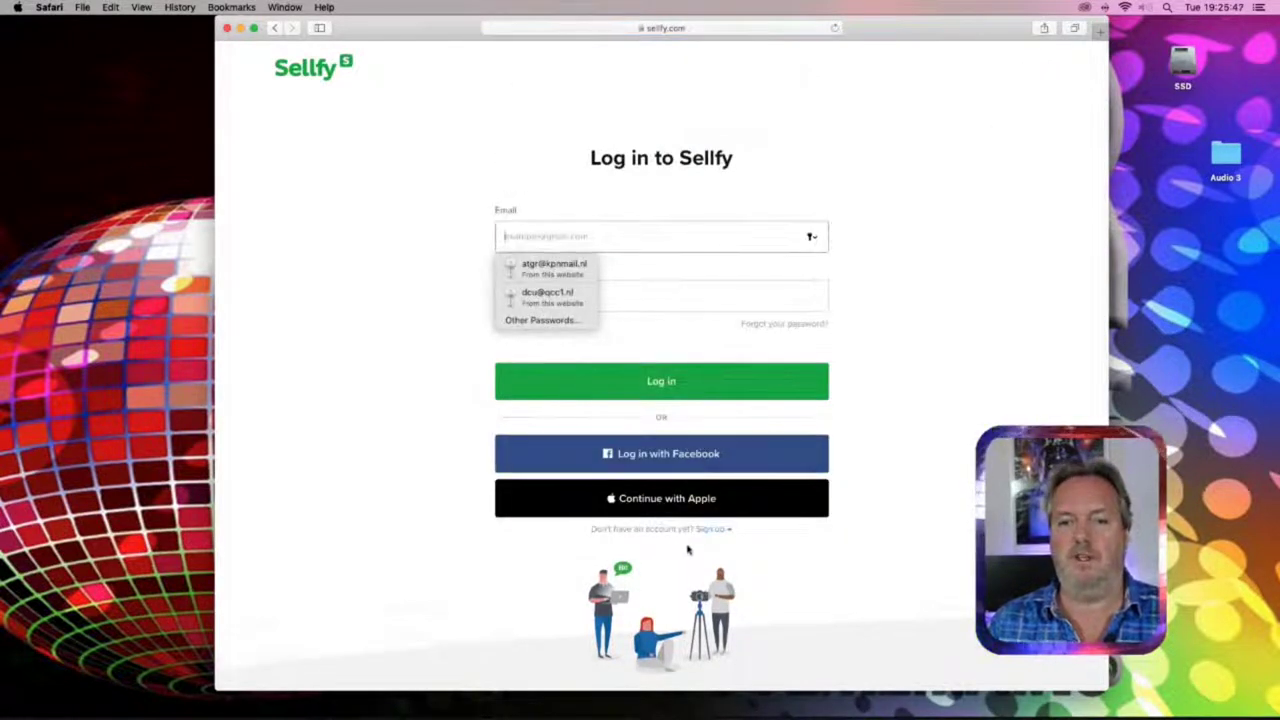
# Open Forgot your password? and enter the account email, correcting its mistyped ending.
pyautogui.click(878, 350)
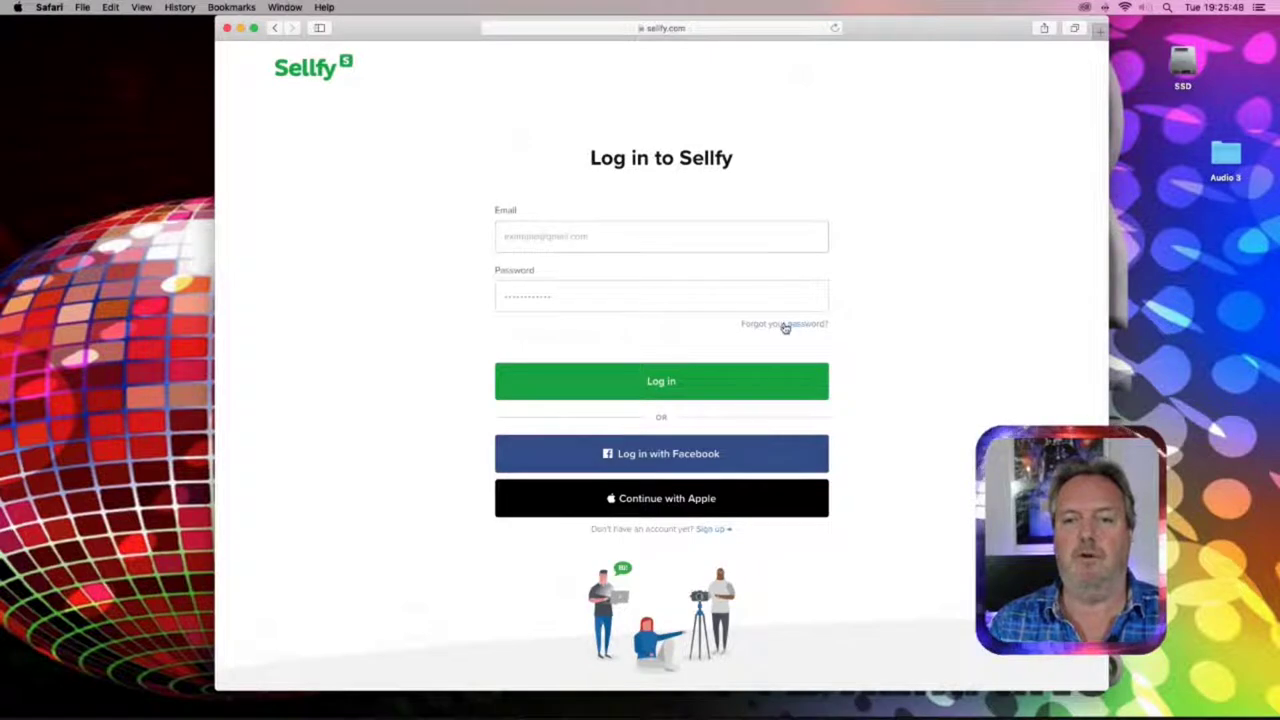
pyautogui.click(786, 324)
pyautogui.click(640, 237)
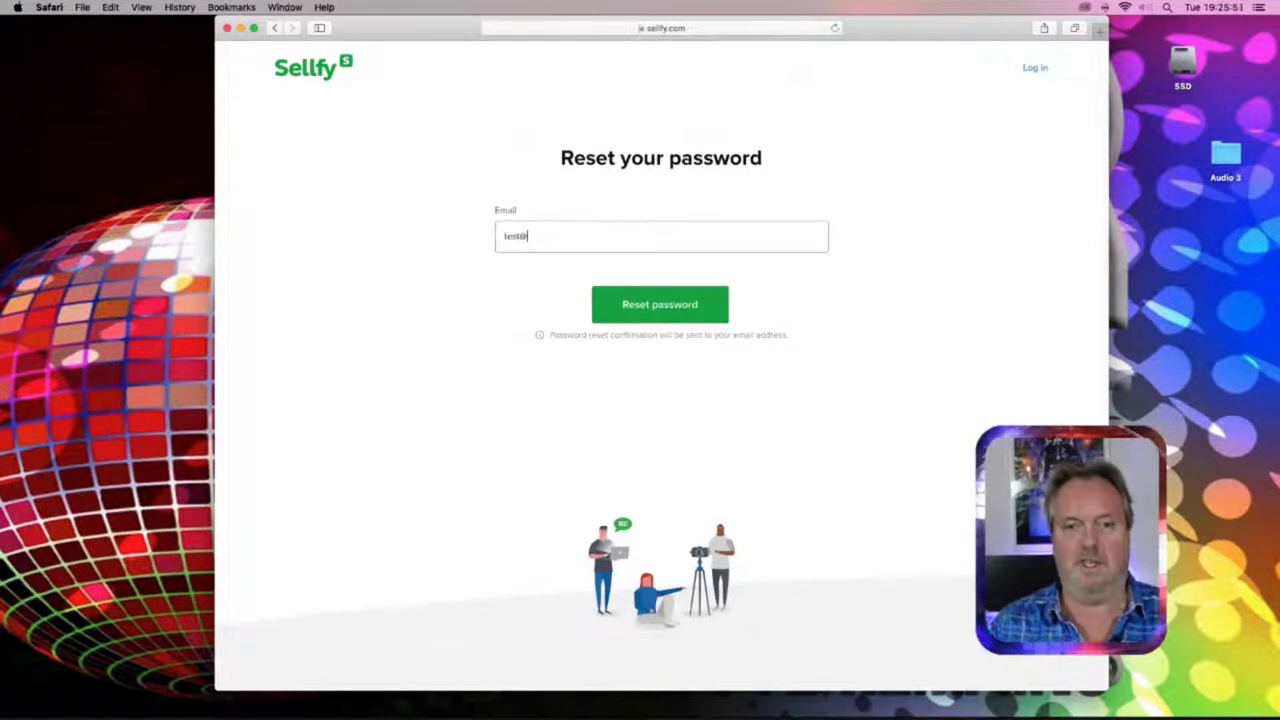
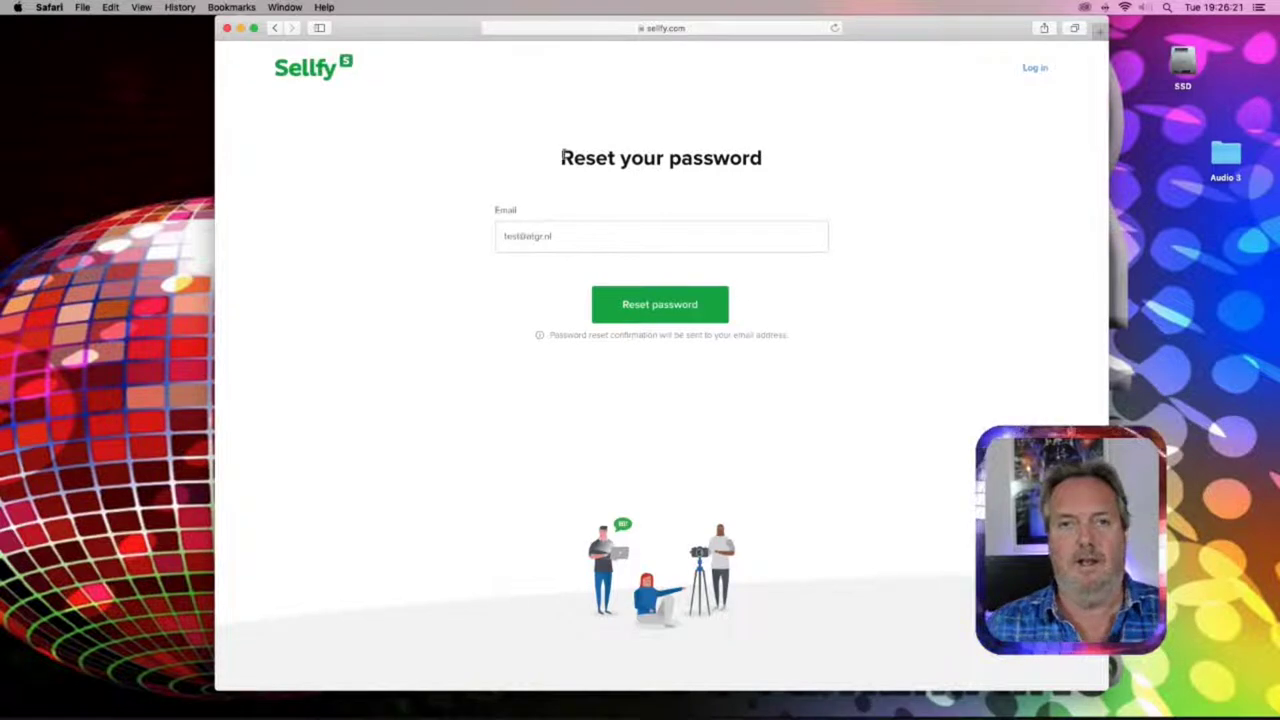
# Paste into Safari's address bar, then select all and clear it.
pyautogui.press('super+l')
pyautogui.write('https://www.our-house.com')
pyautogui.press('super+a')
pyautogui.press('BackSpace')
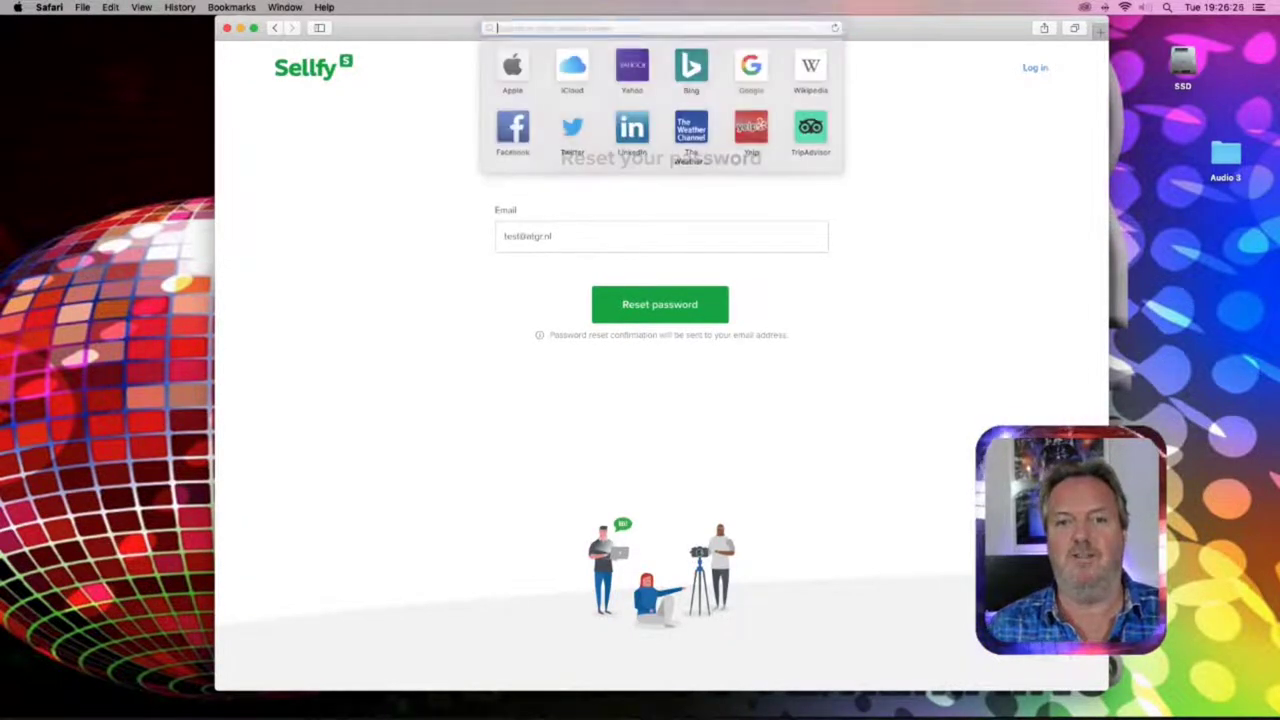
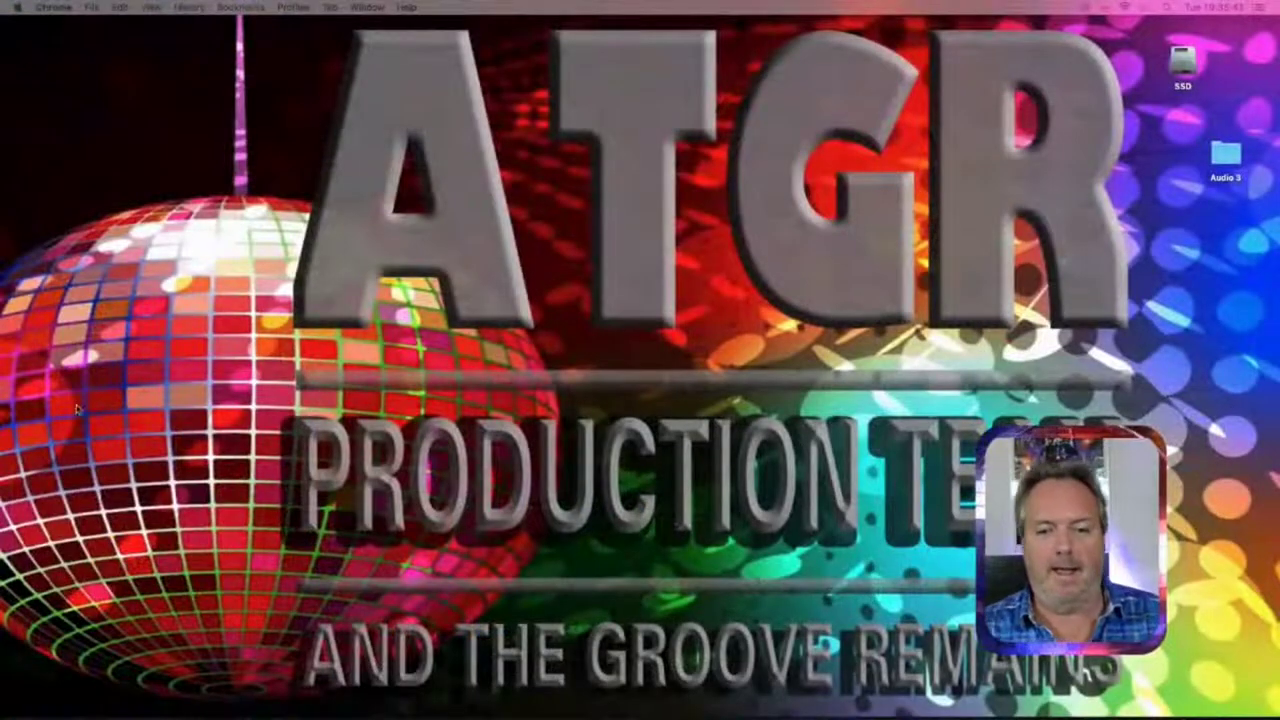
# Launch rekordbox from the Dock and expand the Playlists section.
pyautogui.moveTo(277, 705)
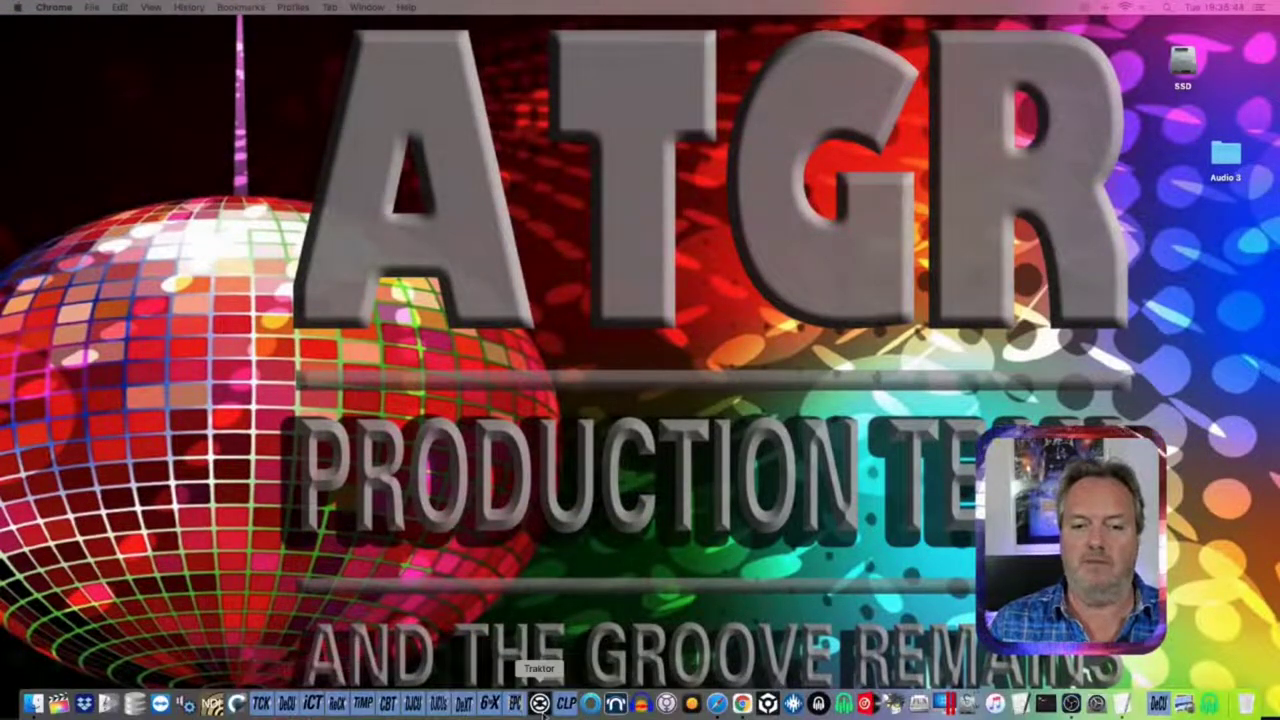
pyautogui.click(768, 703)
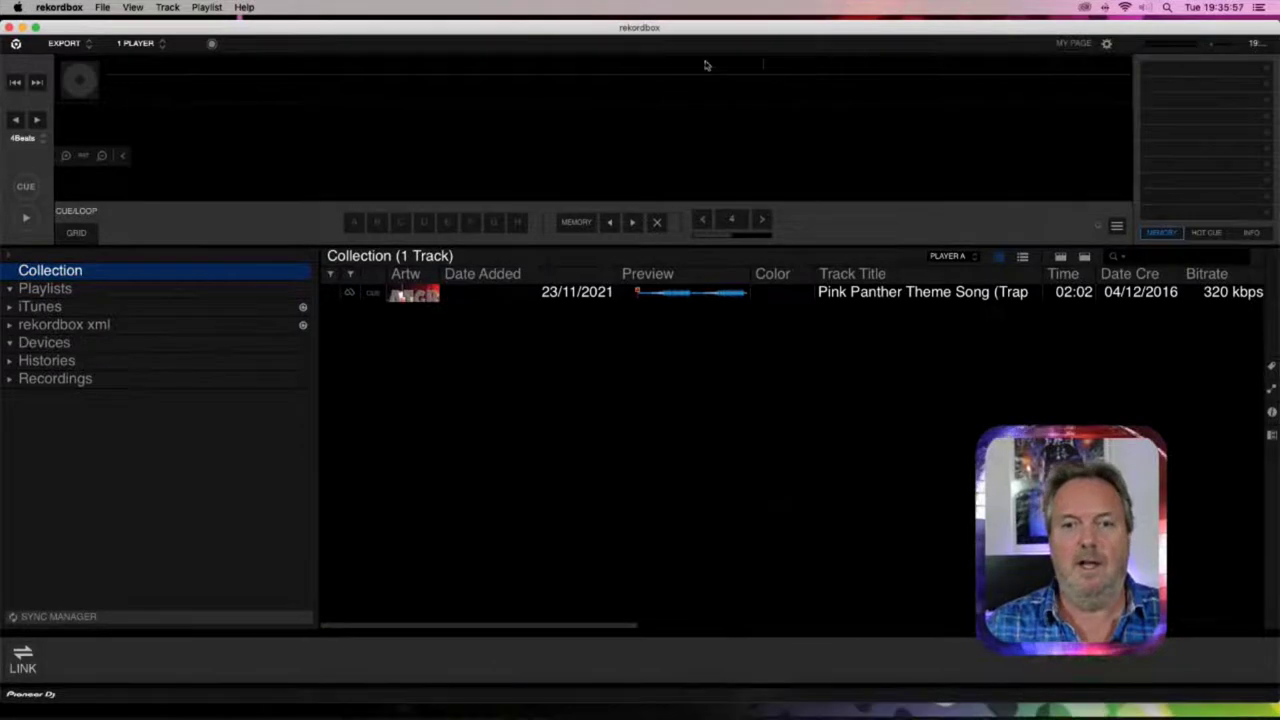
pyautogui.click(62, 288)
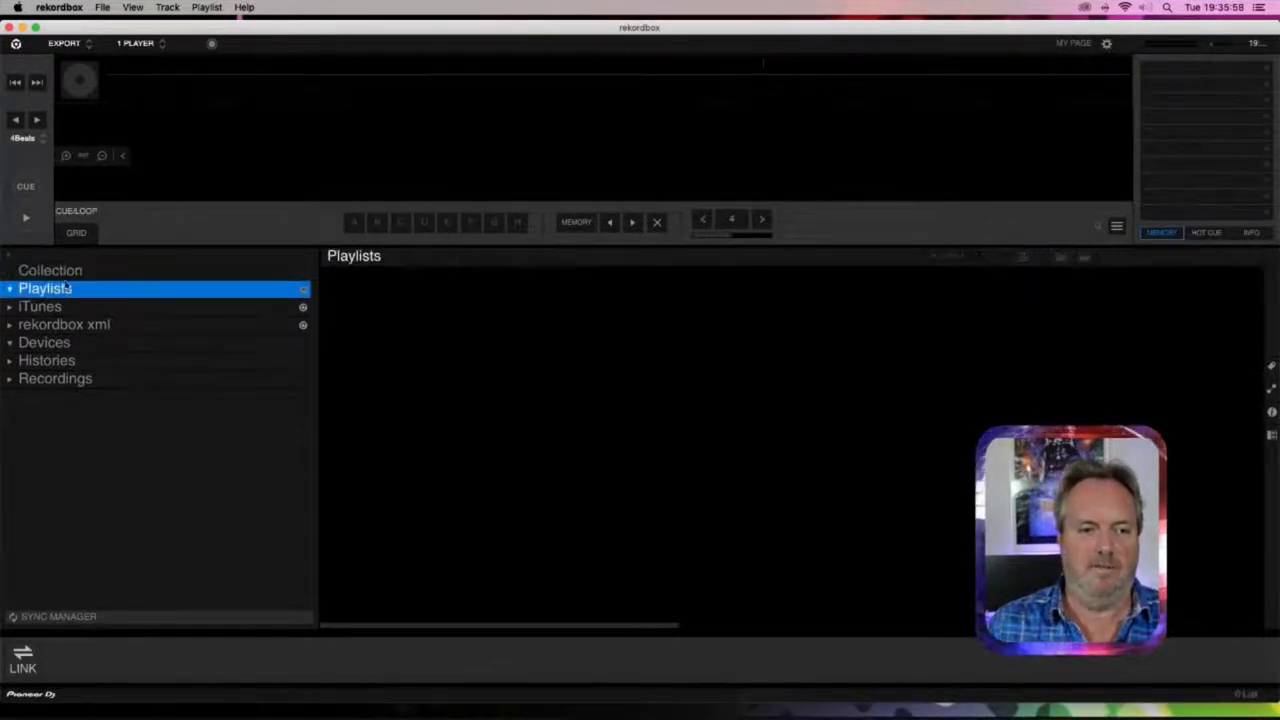
# Create a new playlist named 'test', then hide rekordbox to show the desktop.
pyautogui.rightClick(66, 288)
pyautogui.click(120, 319)
pyautogui.write('test')
pyautogui.press('Return')
pyautogui.press('super+m')
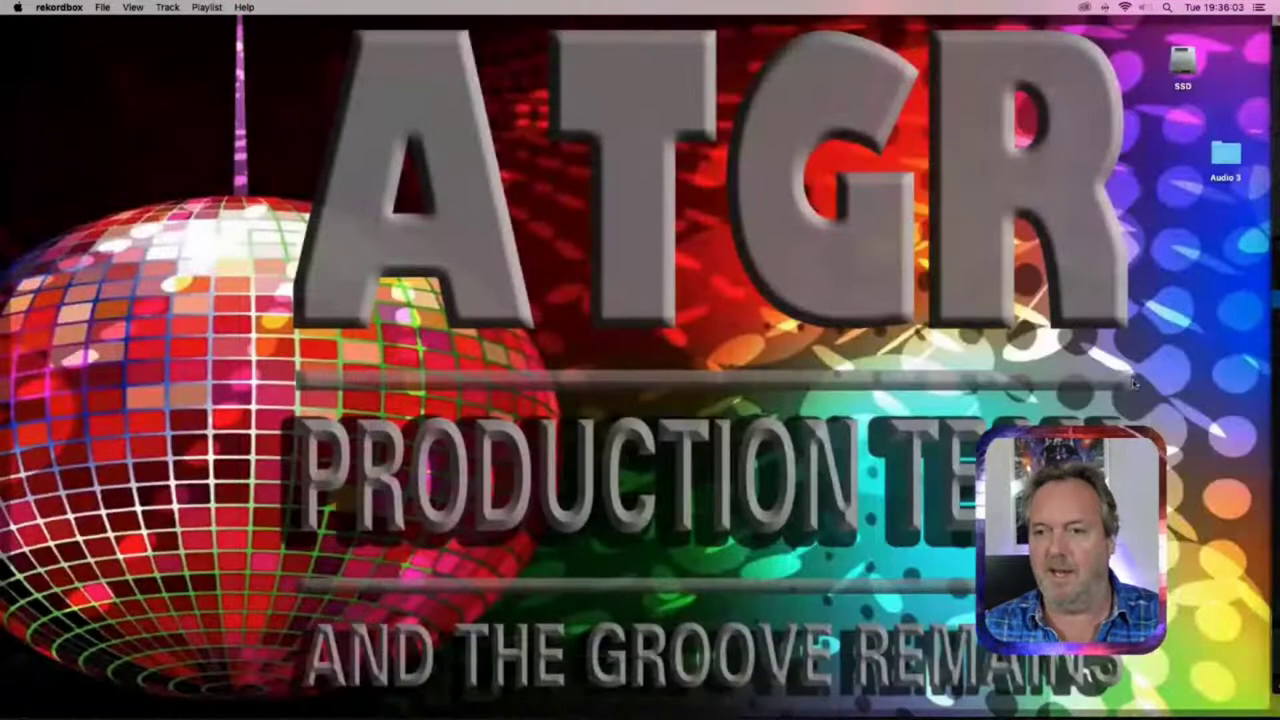
# From the Audio 3 folder, drag We Are The People onto the rekordbox deck and close the folder.
pyautogui.doubleClick(1226, 160)
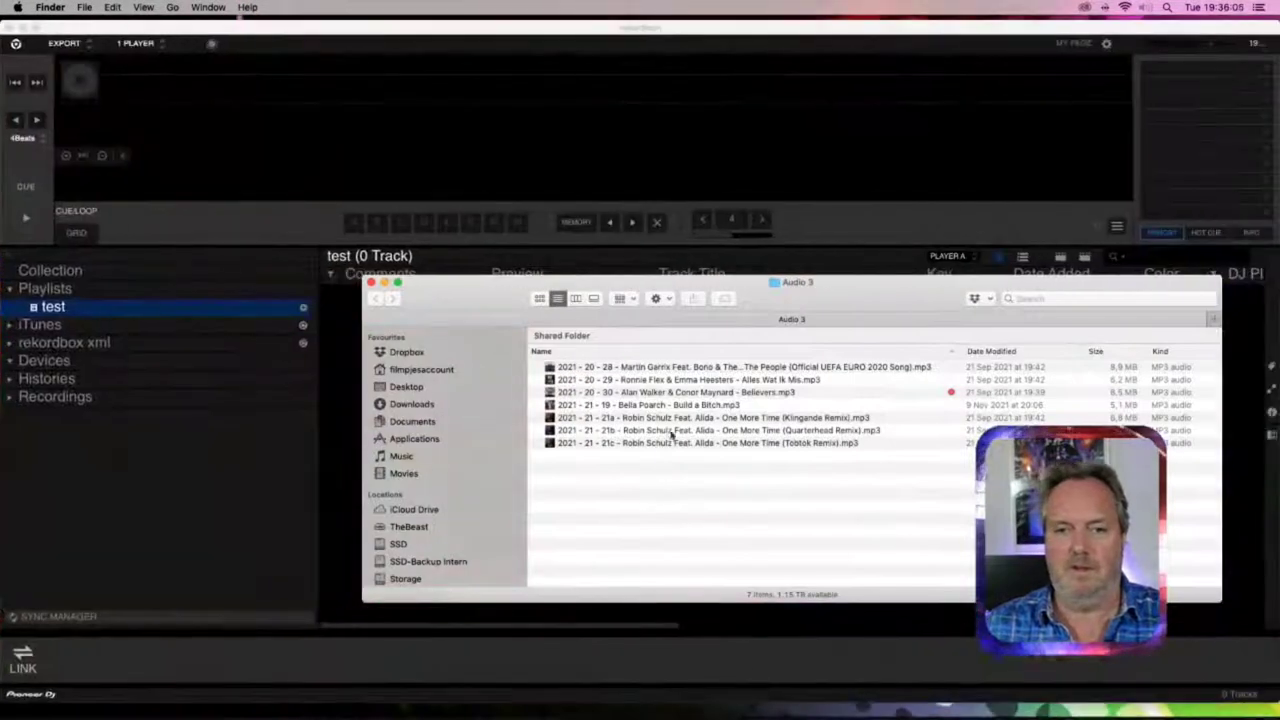
pyautogui.moveTo(802, 300); pyautogui.dragTo(1094, 294)
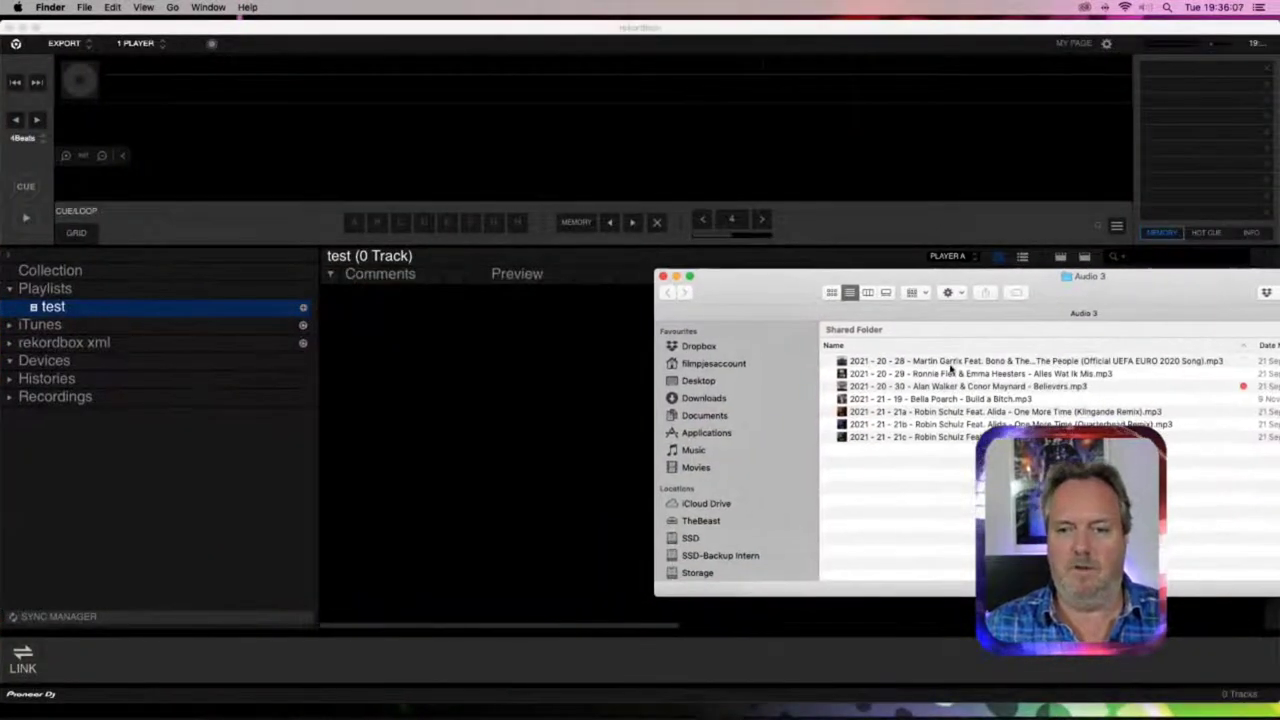
pyautogui.moveTo(950, 363); pyautogui.dragTo(549, 143)
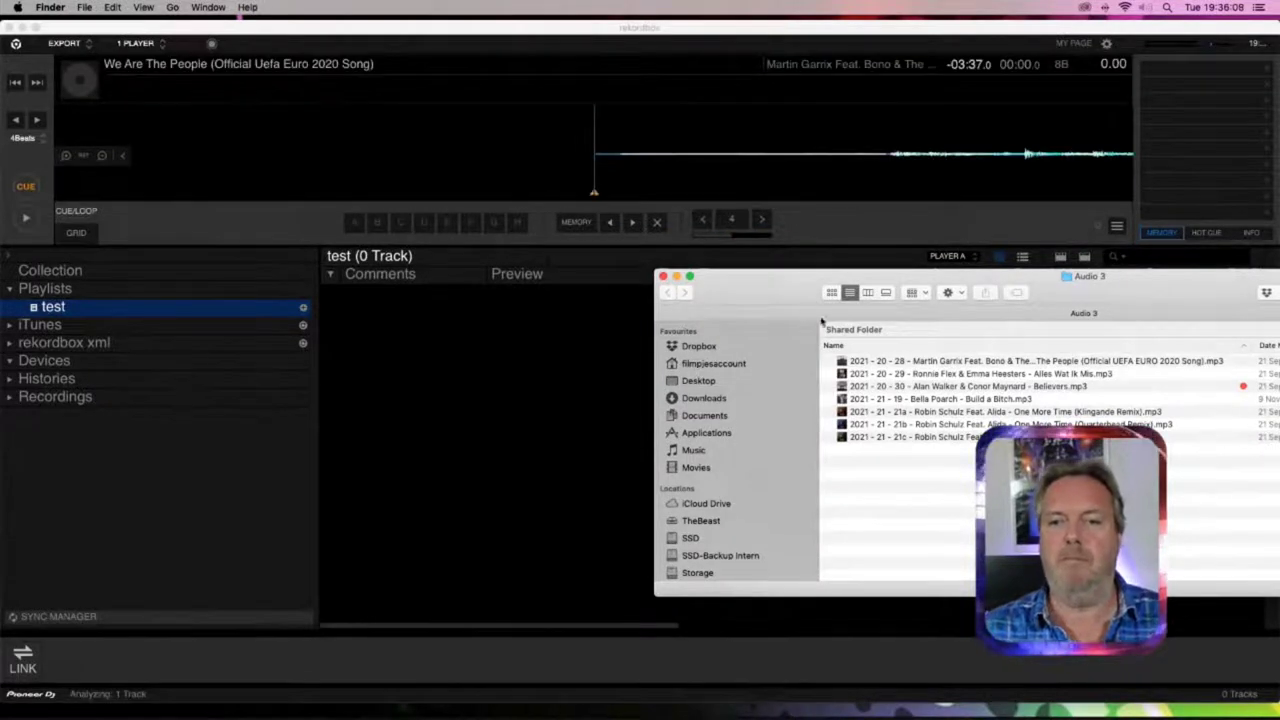
pyautogui.press('super+w')
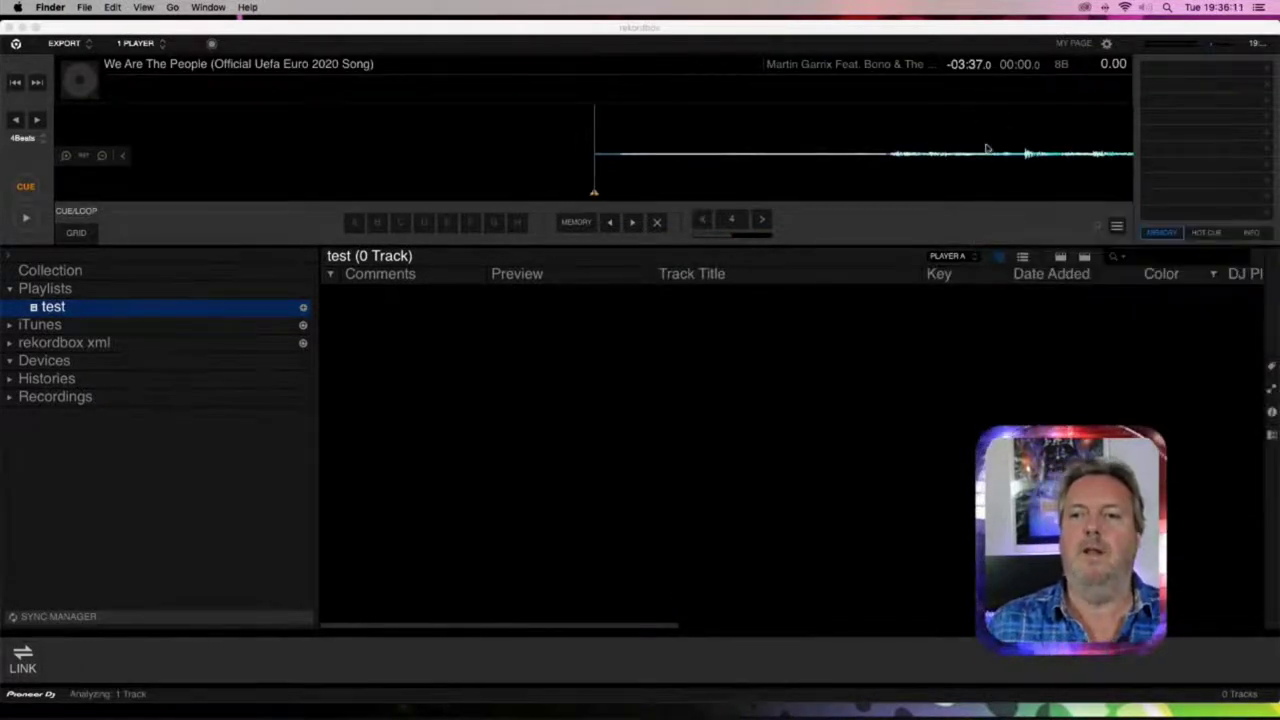
pyautogui.click(966, 171)
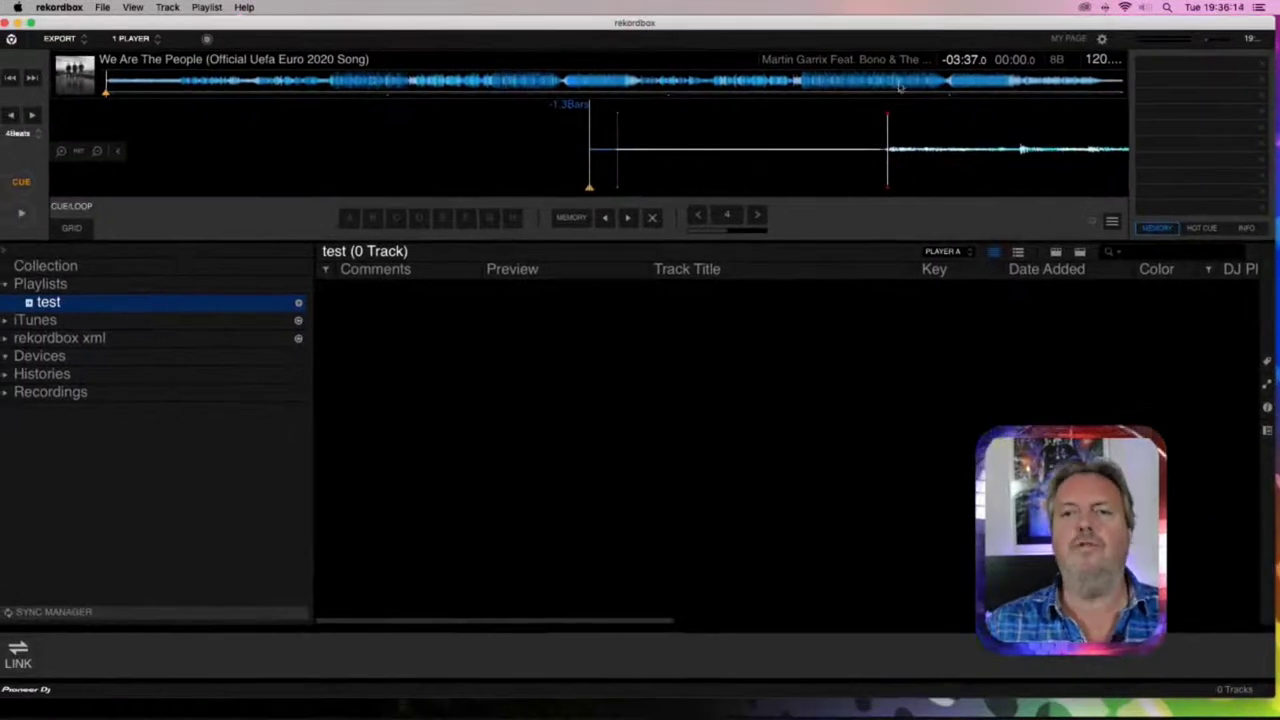
# On the HOT CUE list, set hot cue A at about 02:28.
pyautogui.click(1200, 229)
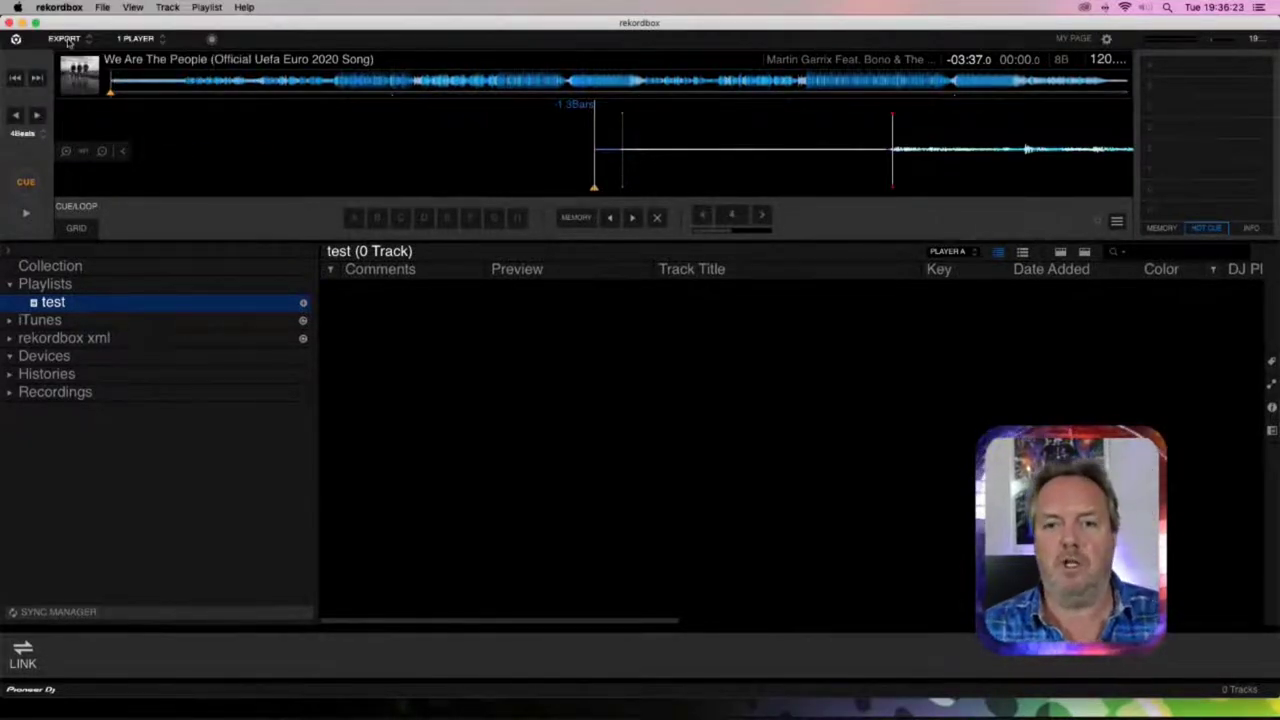
pyautogui.click(808, 90)
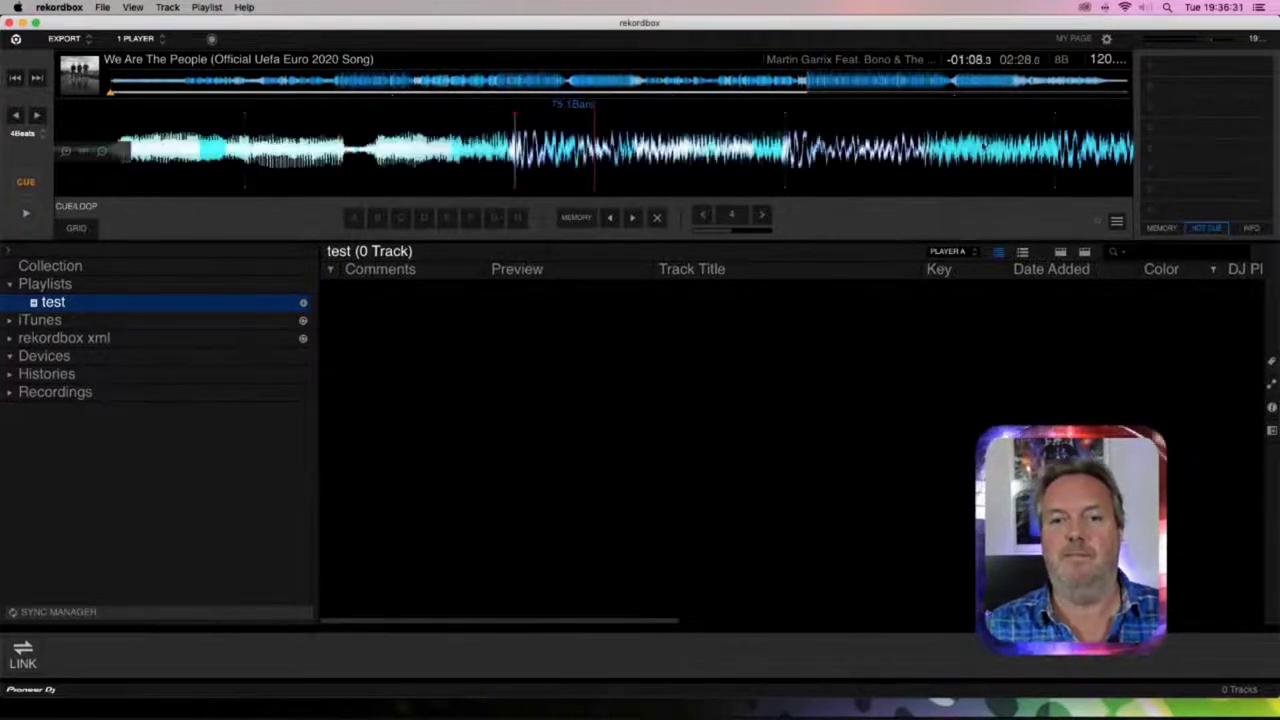
pyautogui.moveTo(686, 140); pyautogui.dragTo(770, 153)
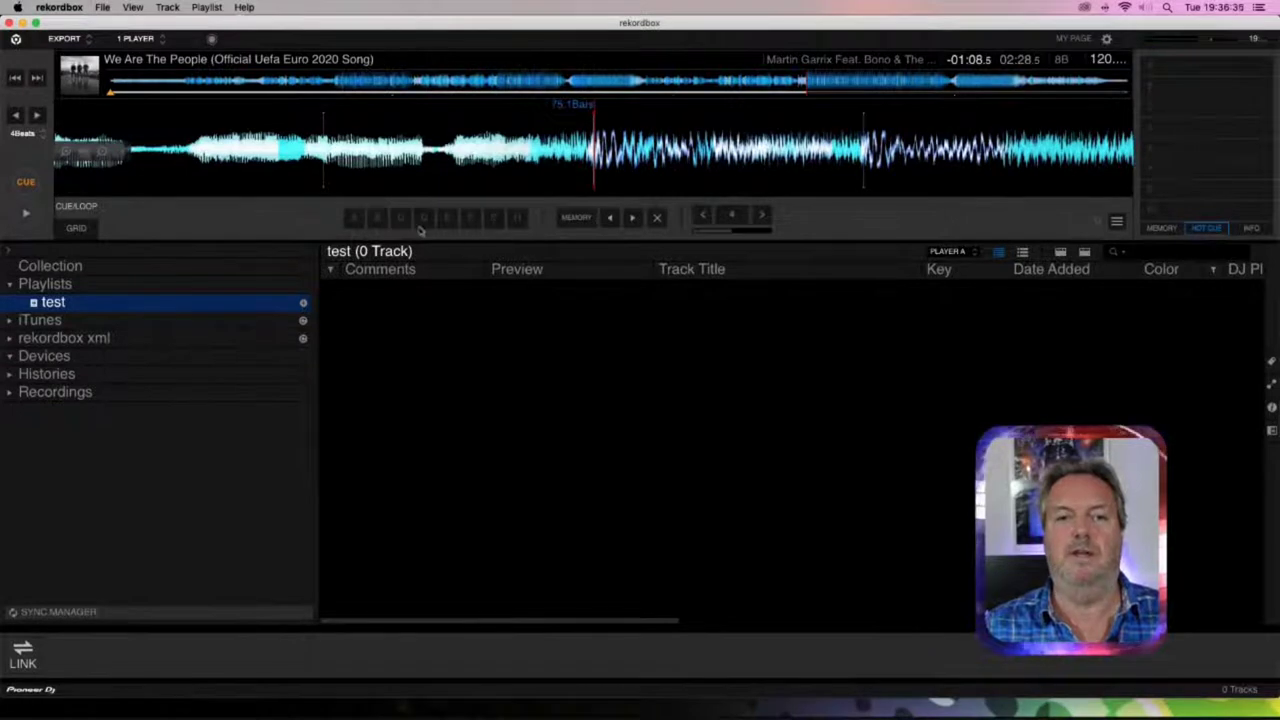
pyautogui.click(351, 222)
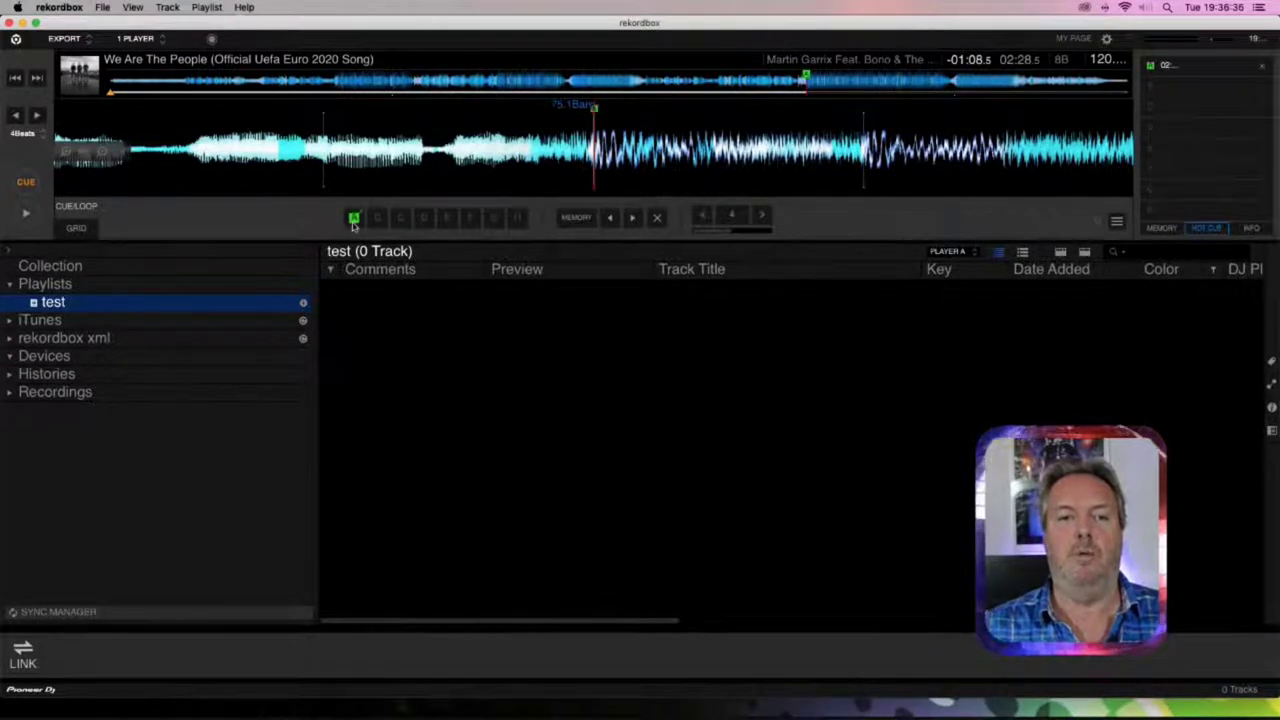
# Set hot cue D near the start, at about 00:16.
pyautogui.click(186, 84)
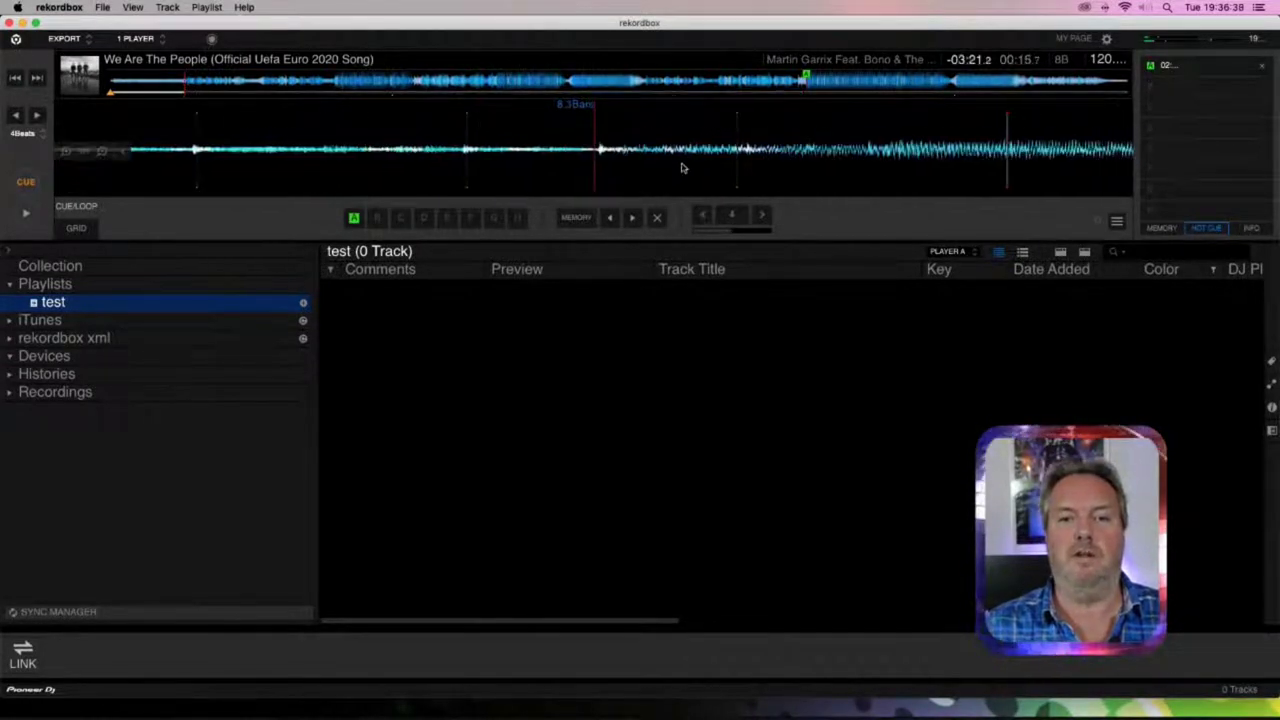
pyautogui.moveTo(603, 169); pyautogui.dragTo(271, 152)
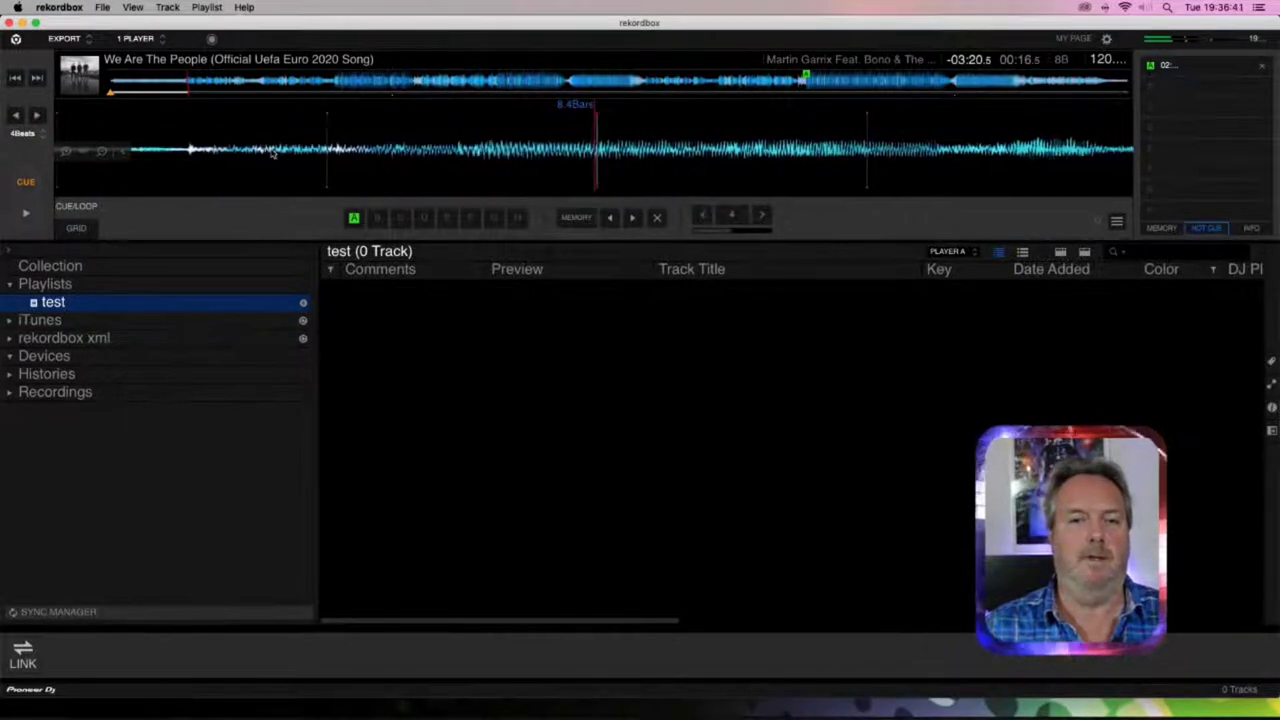
pyautogui.click(424, 219)
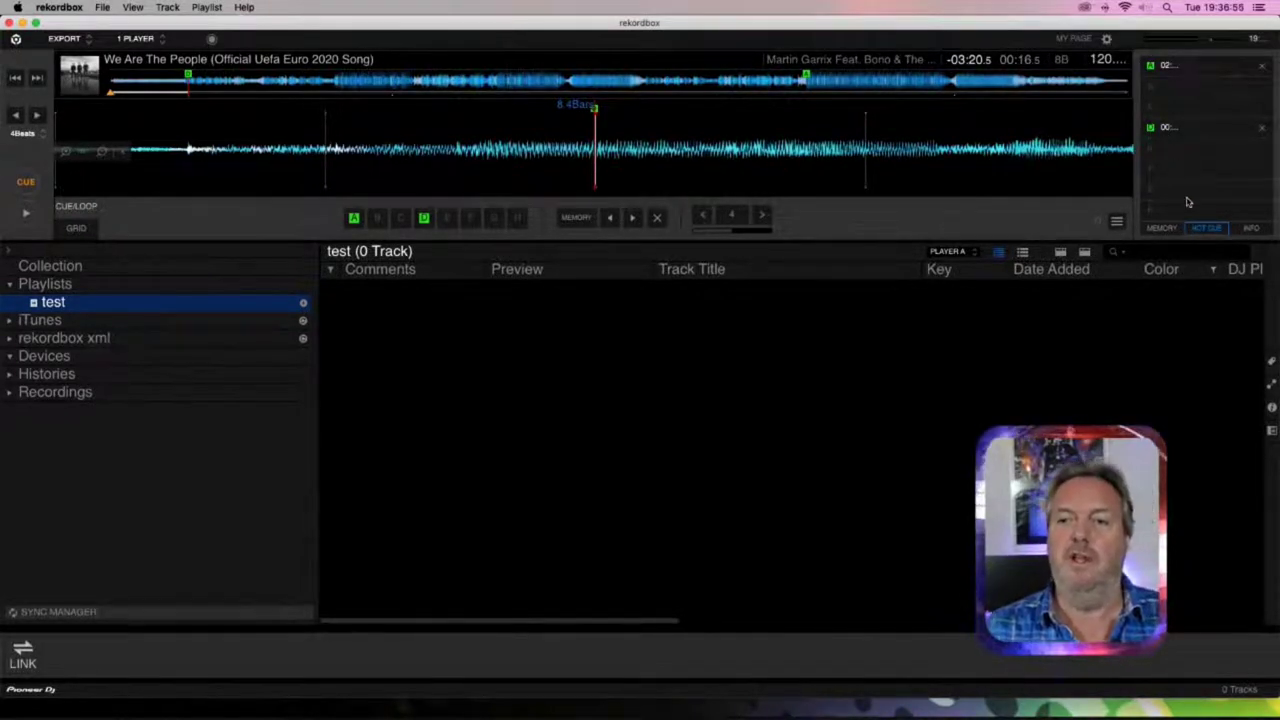
# Show the MEMORY list, replay the track from hot cue A, then open the rekordbox menu.
pyautogui.click(1159, 229)
pyautogui.click(352, 219)
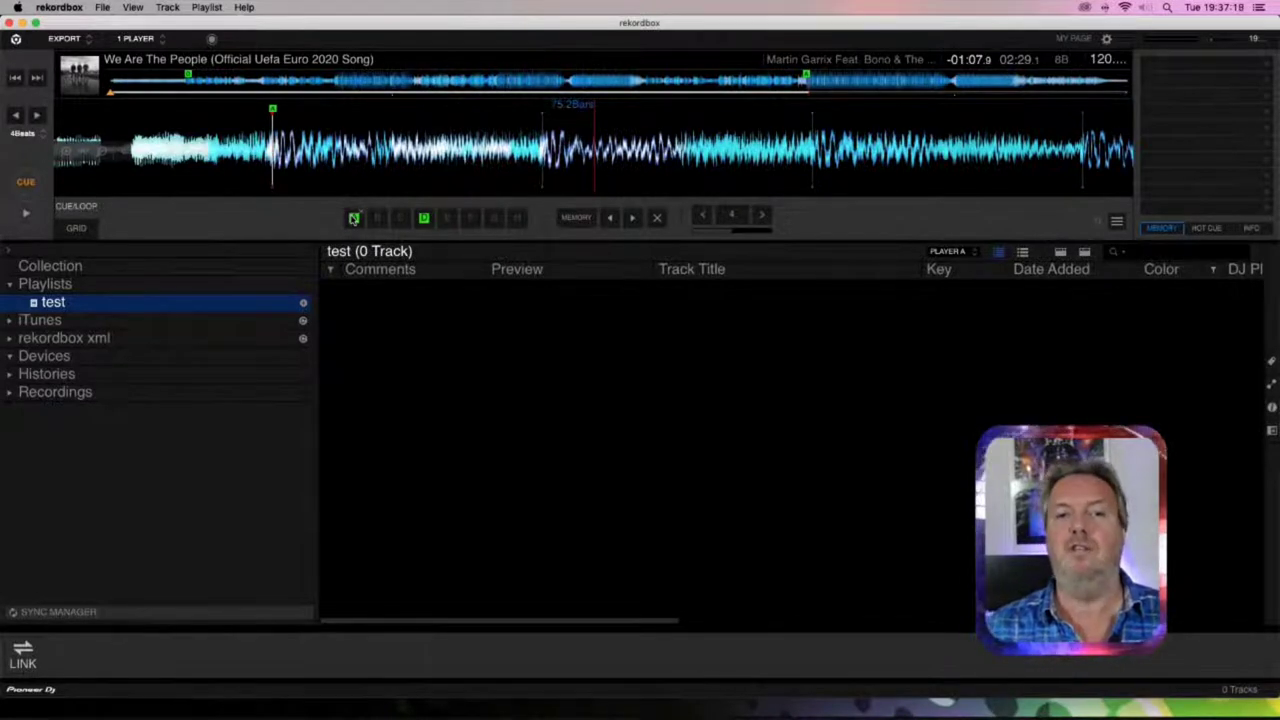
pyautogui.click(353, 218)
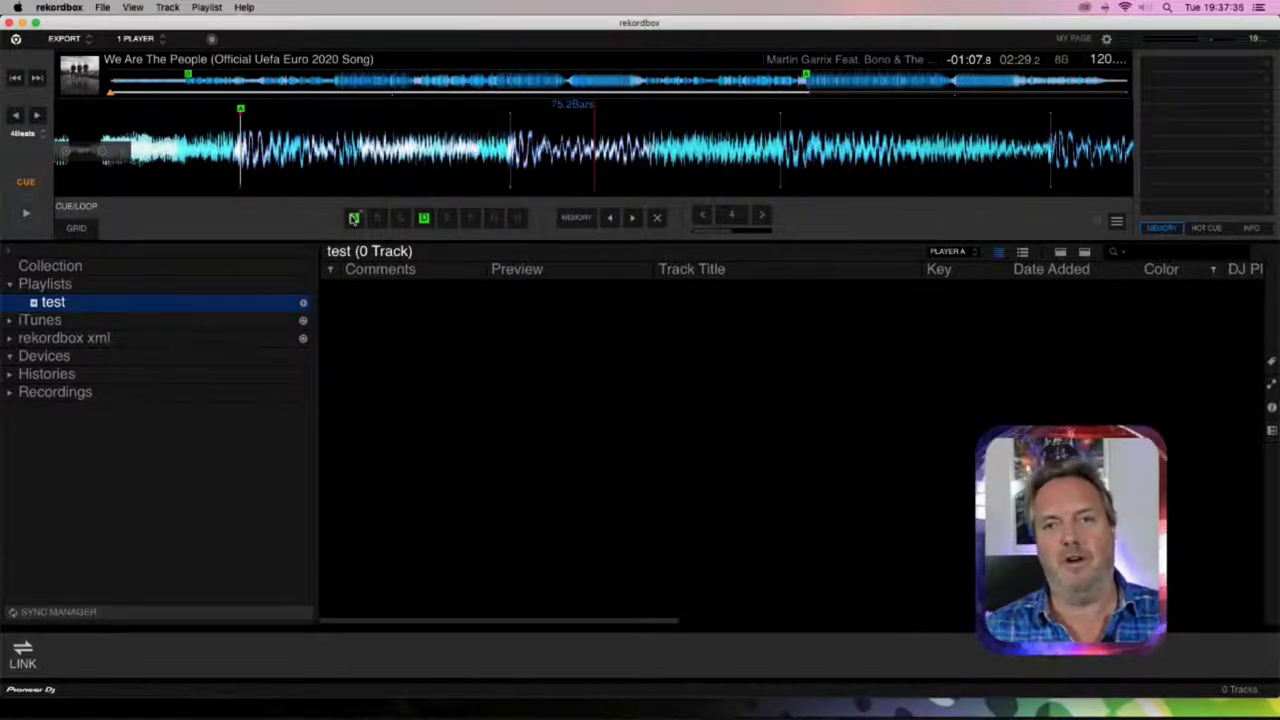
pyautogui.click(353, 218)
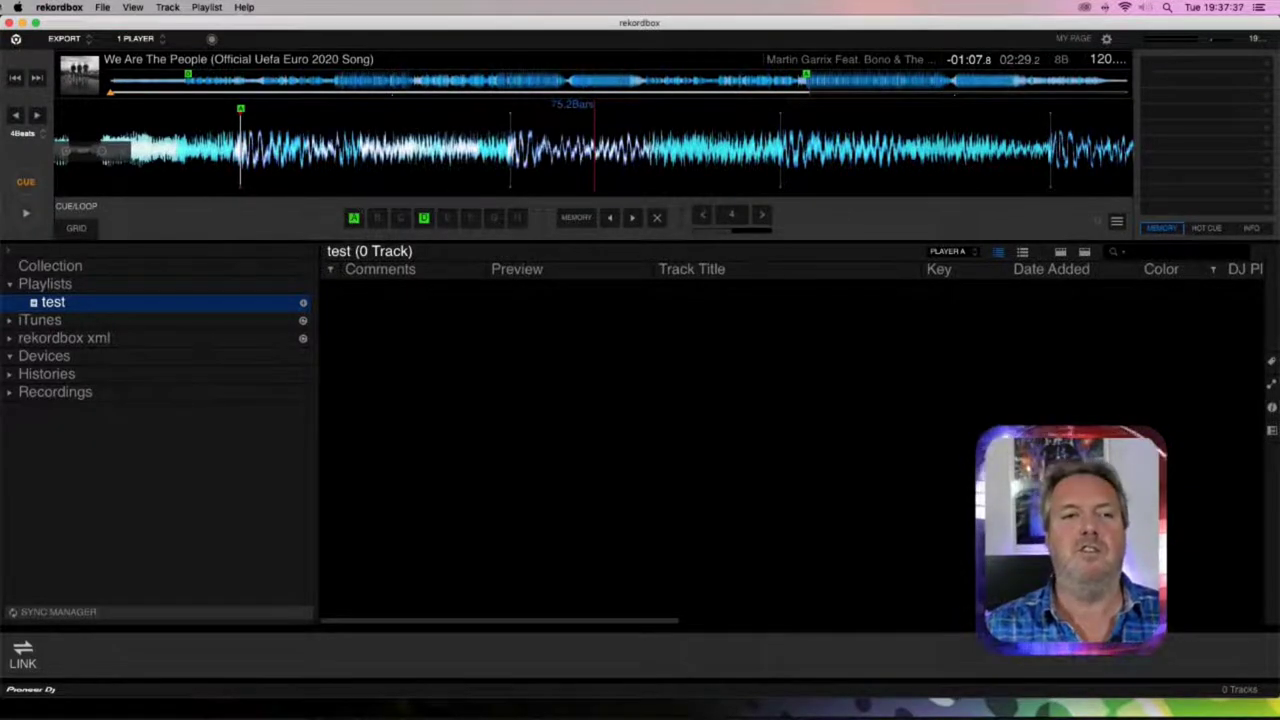
pyautogui.click(60, 7)
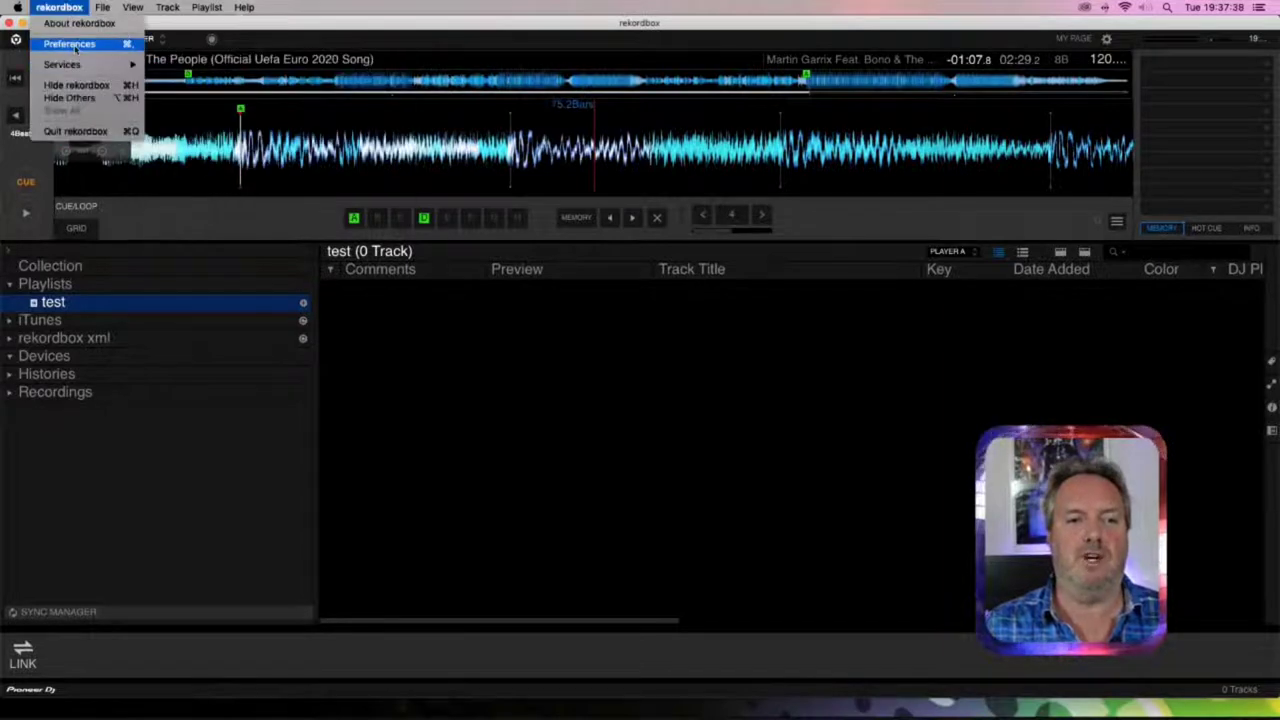
pyautogui.click(74, 48)
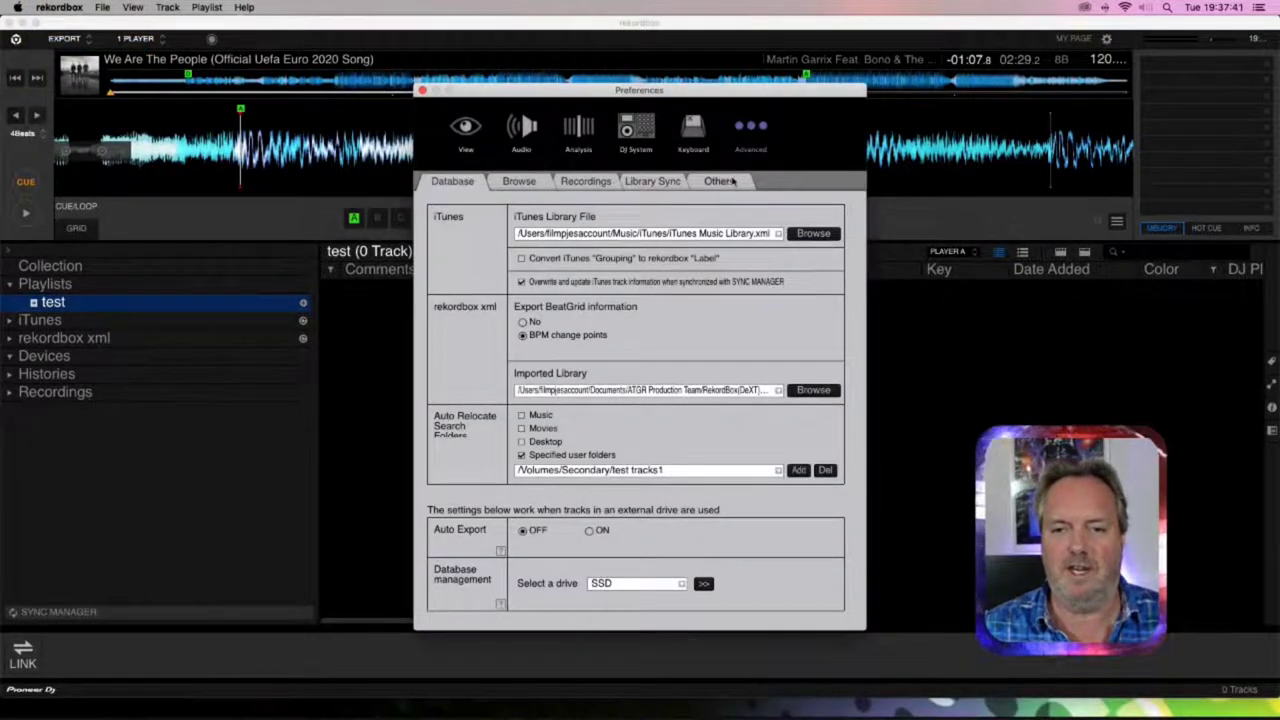
pyautogui.click(729, 182)
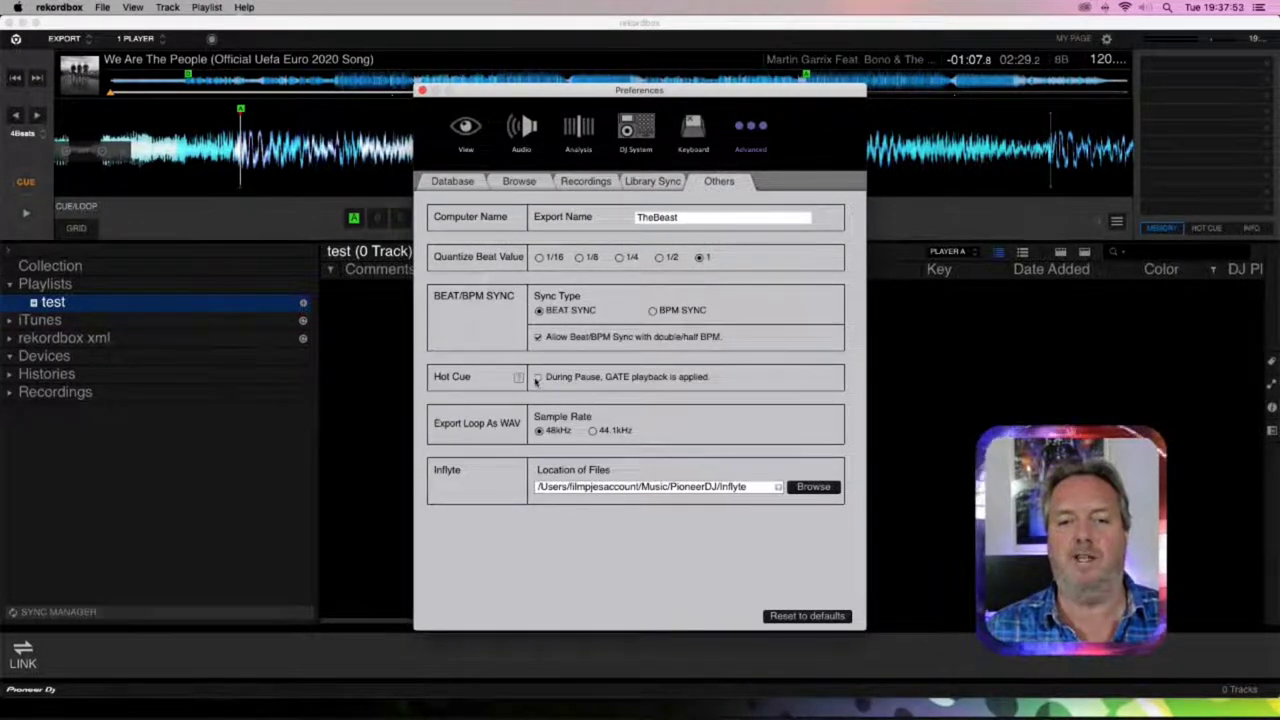
pyautogui.press('super+w')
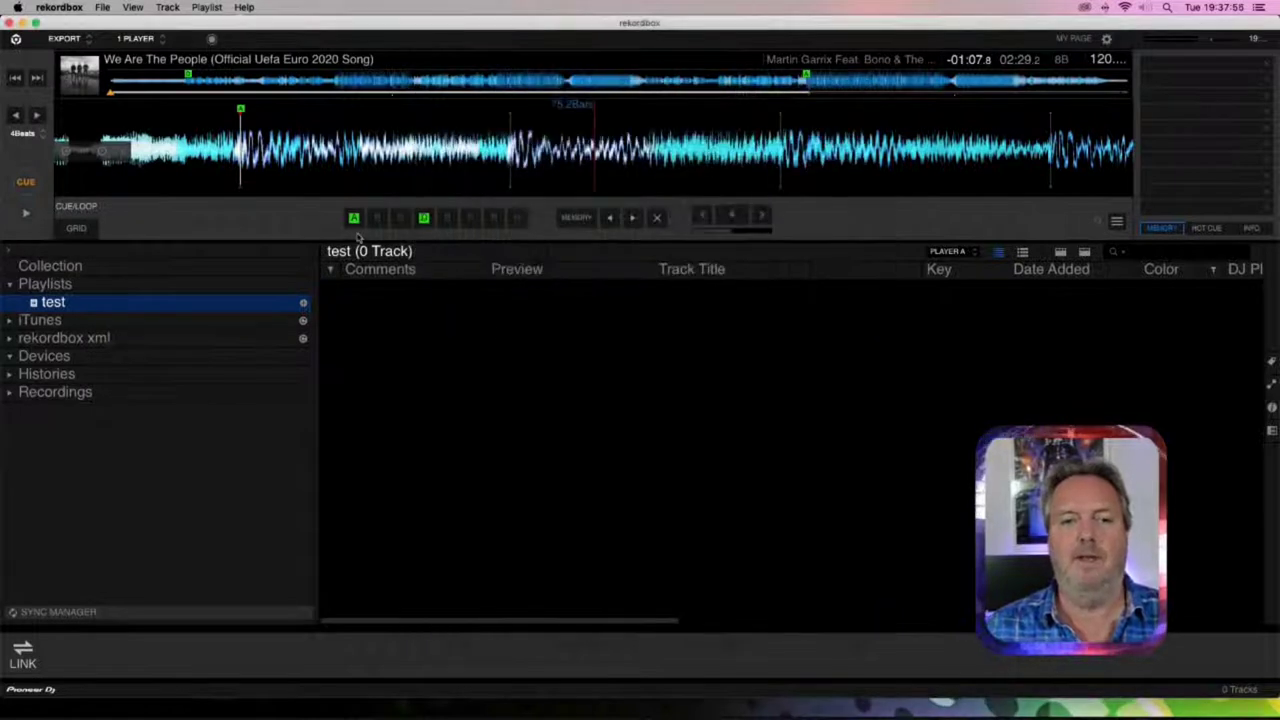
# Audition the track by jumping repeatedly between hot cues A and D.
pyautogui.click(351, 220)
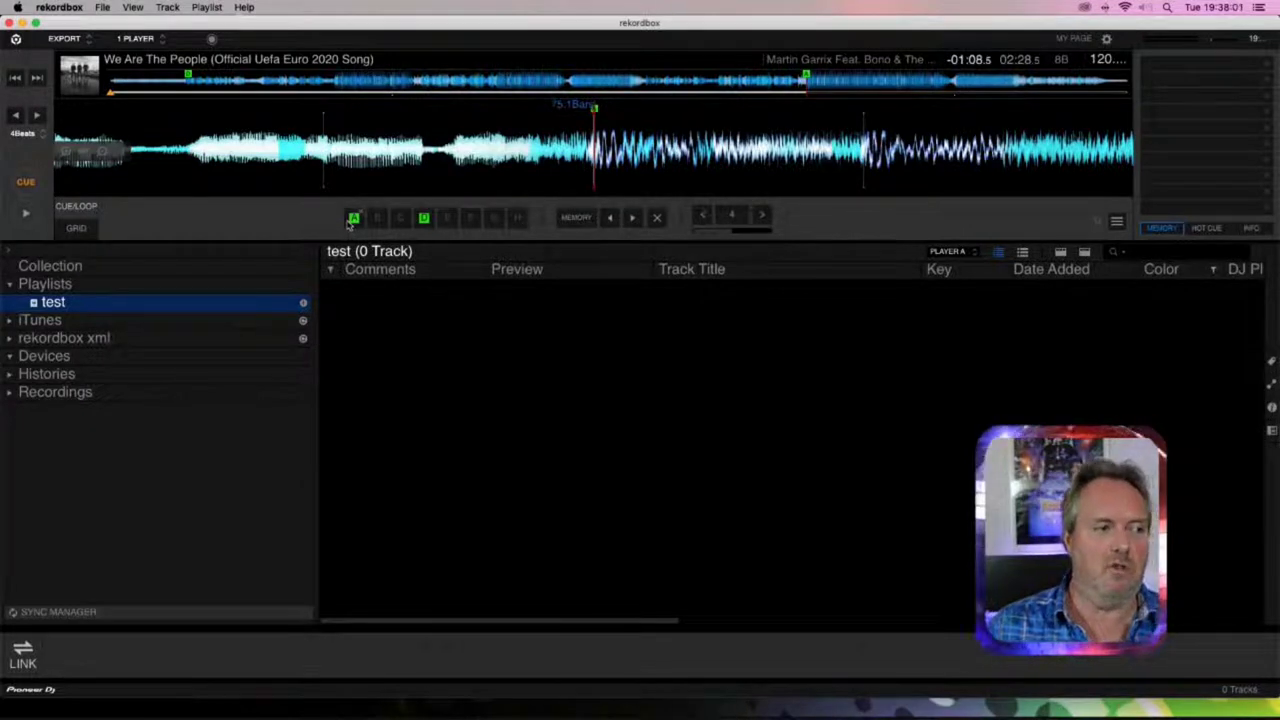
pyautogui.click(352, 220)
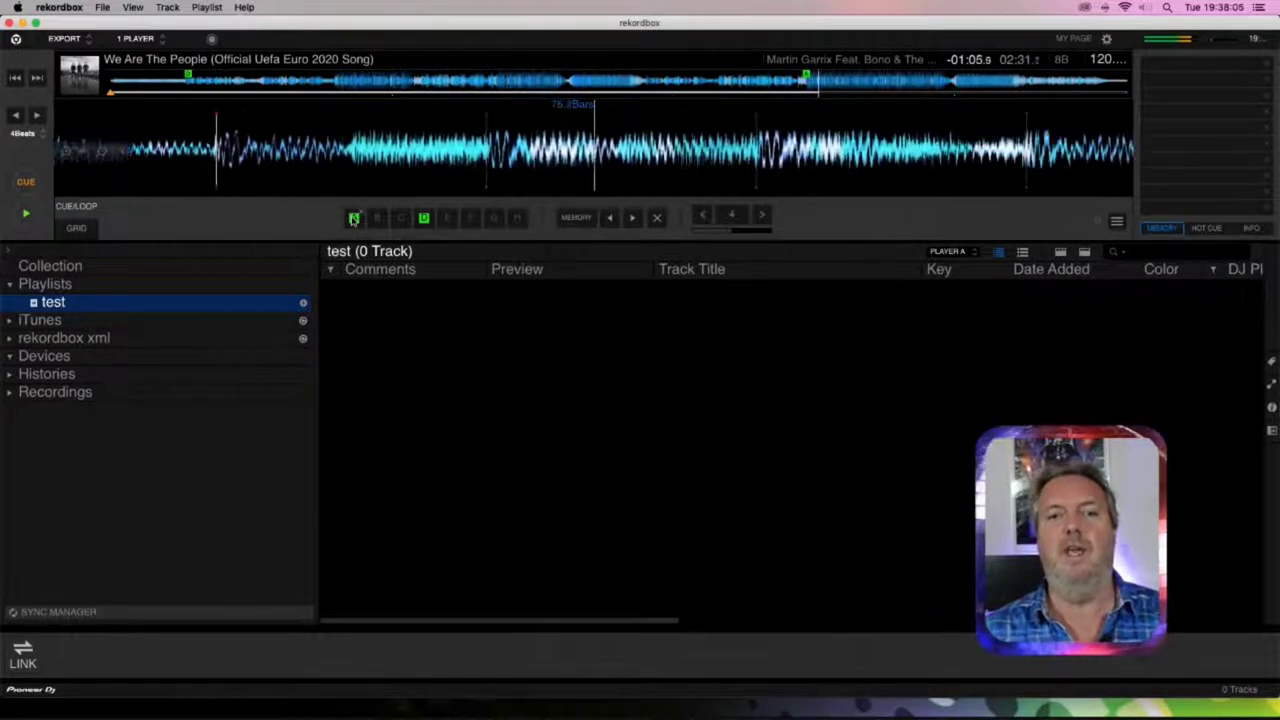
pyautogui.click(353, 219)
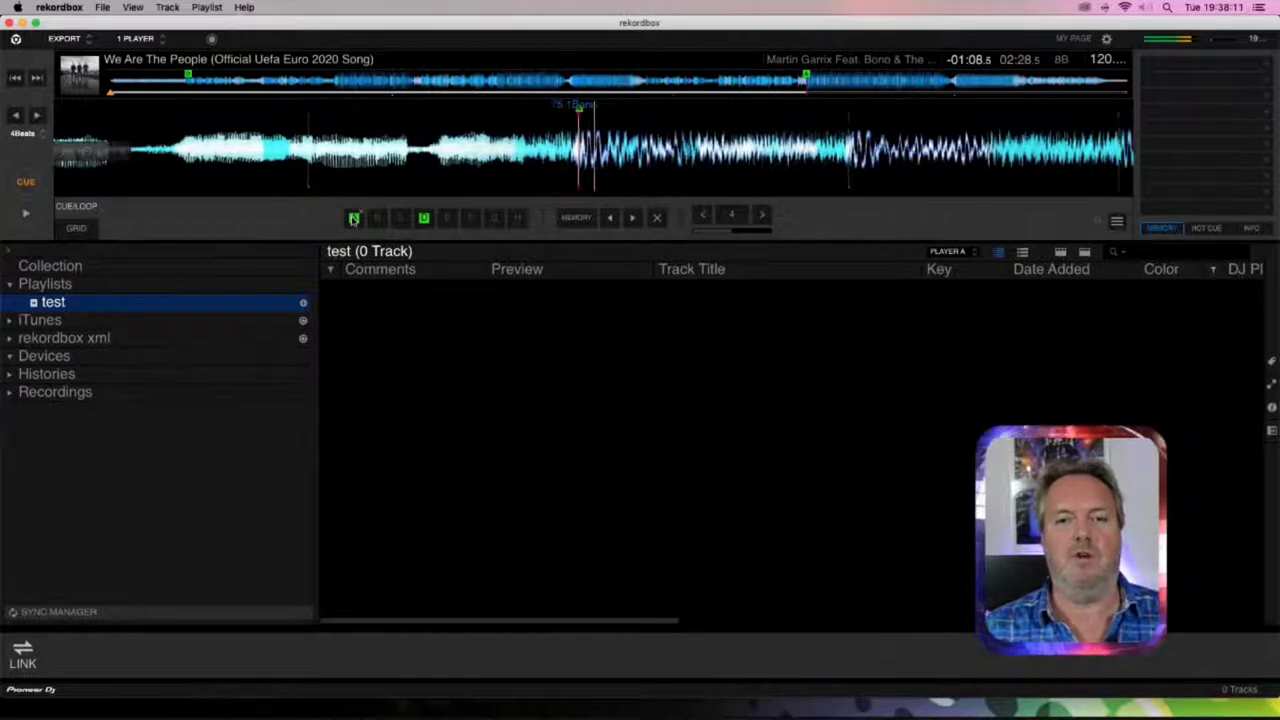
pyautogui.click(353, 219)
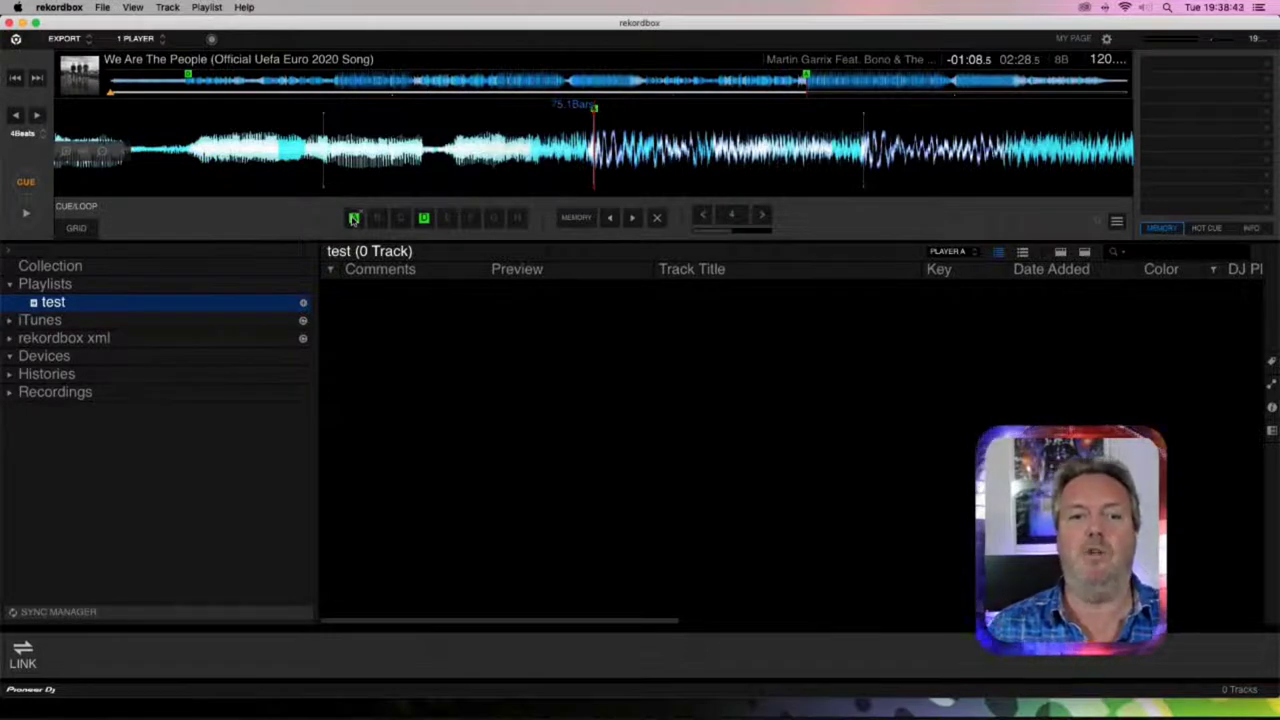
pyautogui.click(354, 219)
pyautogui.click(424, 219)
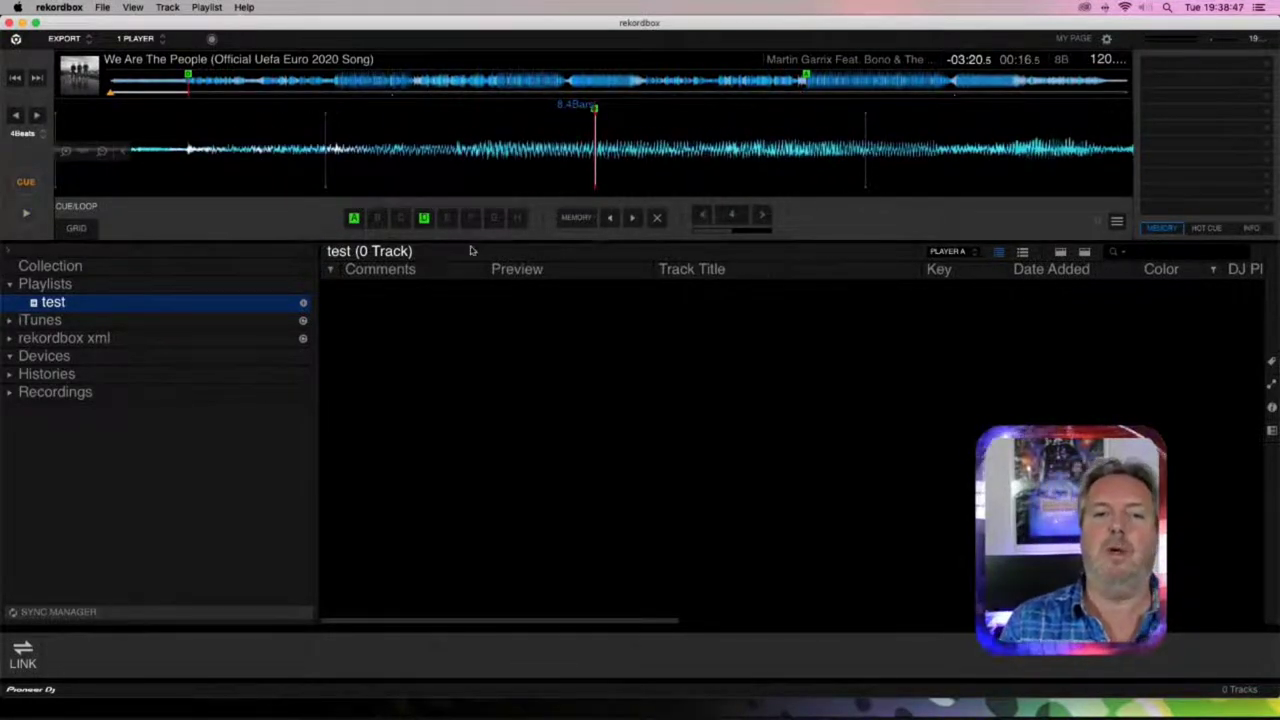
pyautogui.click(424, 219)
pyautogui.click(424, 219)
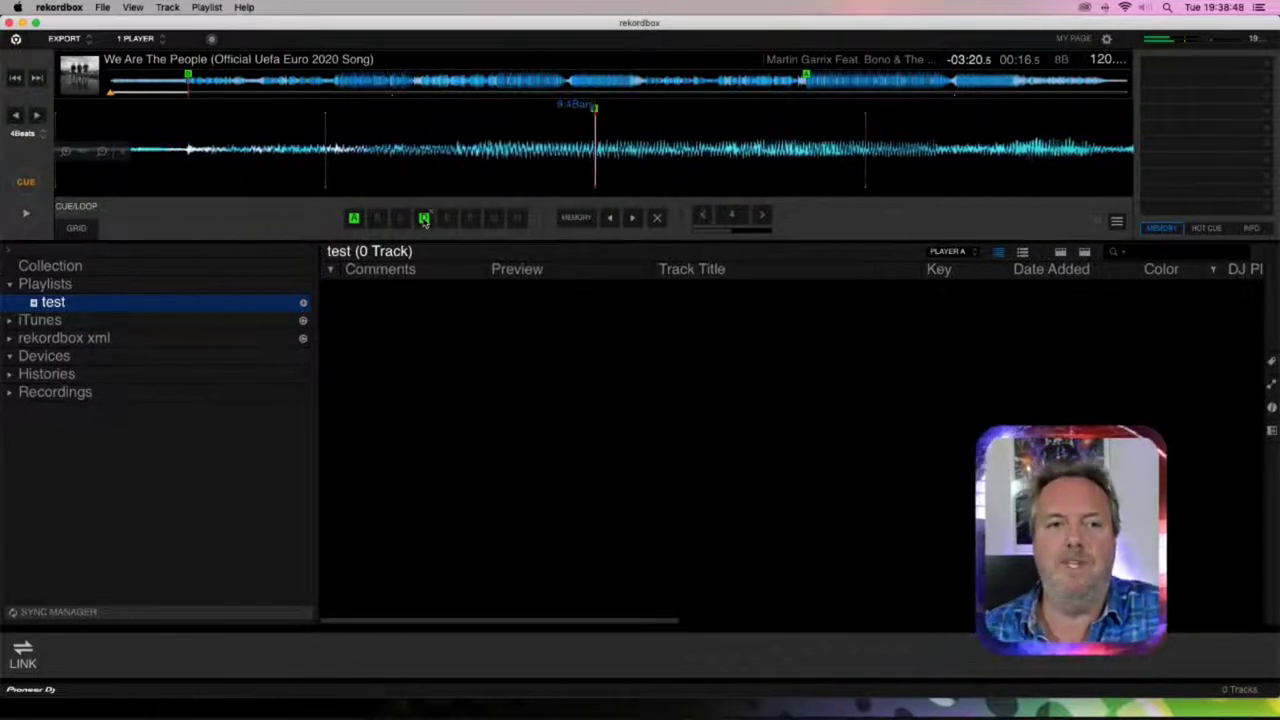
pyautogui.click(354, 219)
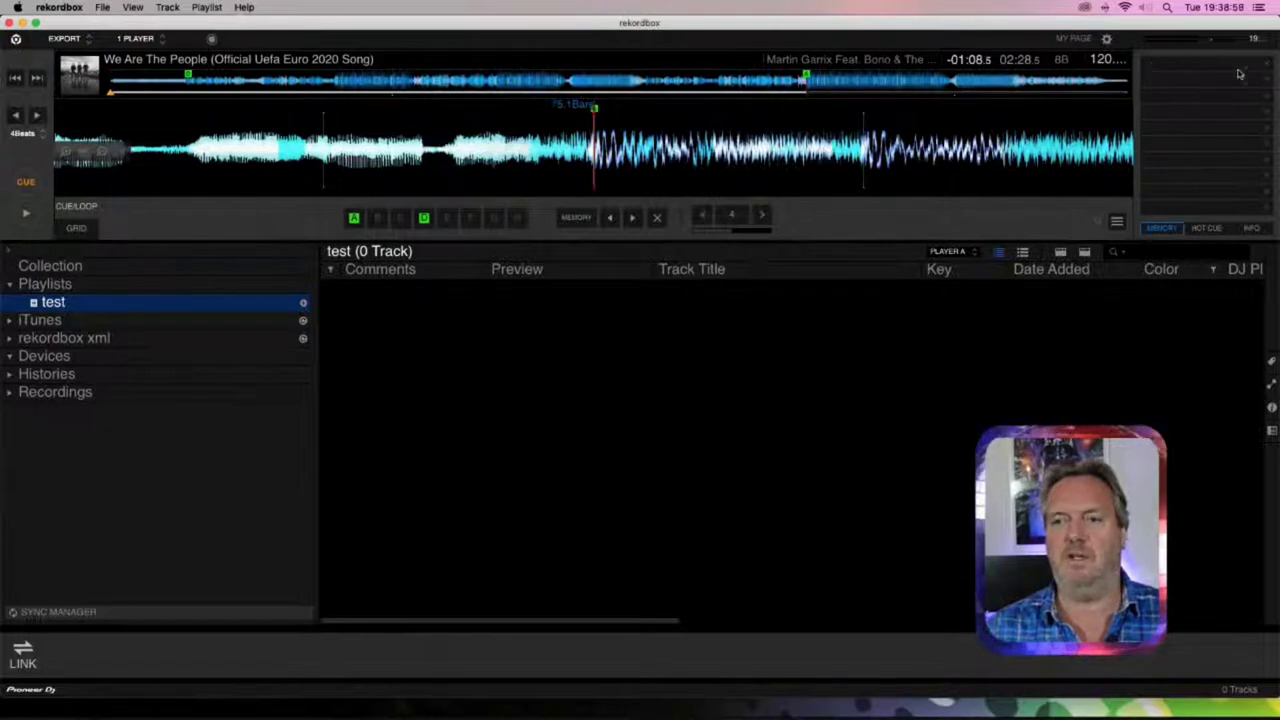
# Set the cue point at hot cue D and store it as a 00:16 memory cue.
pyautogui.click(27, 184)
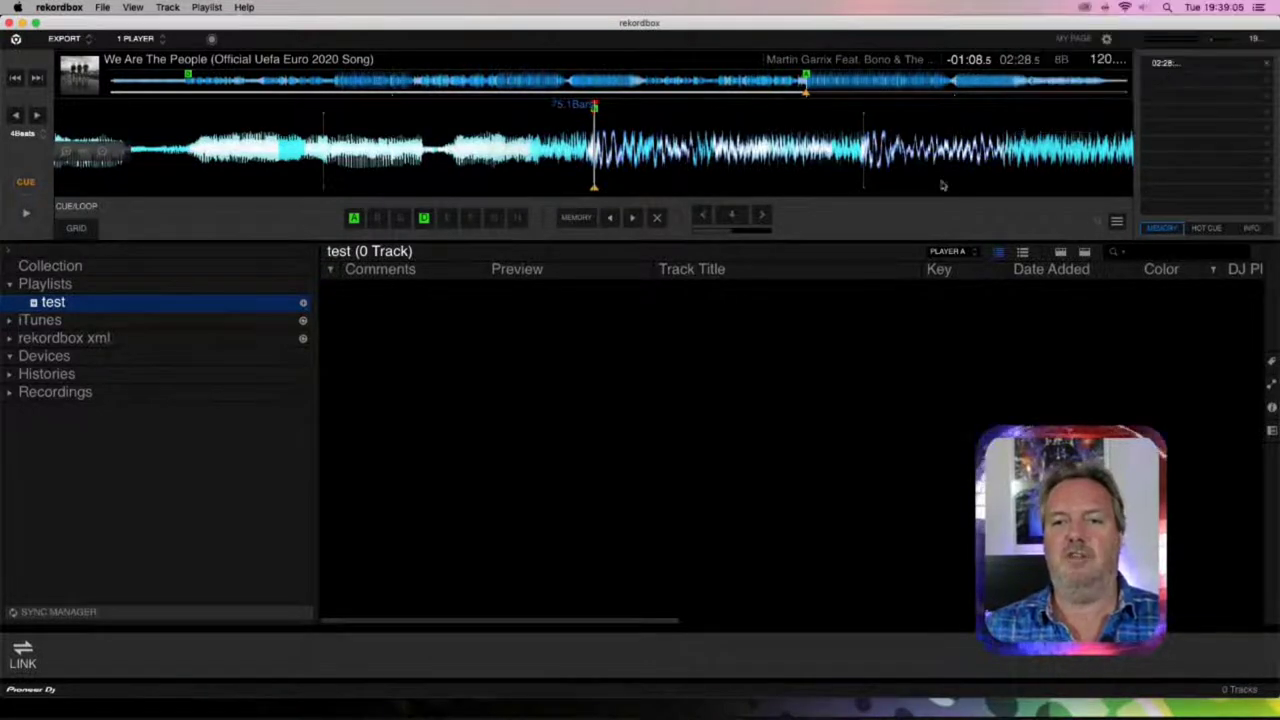
pyautogui.click(355, 221)
pyautogui.click(425, 218)
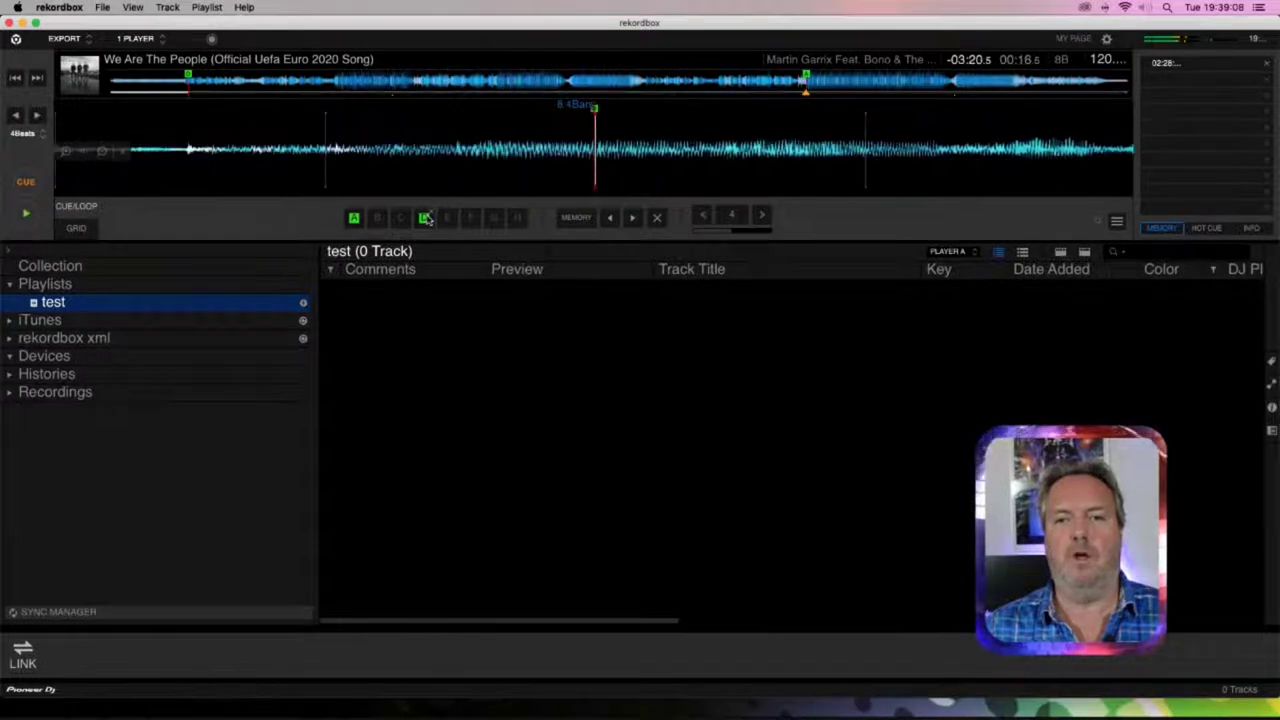
pyautogui.click(29, 190)
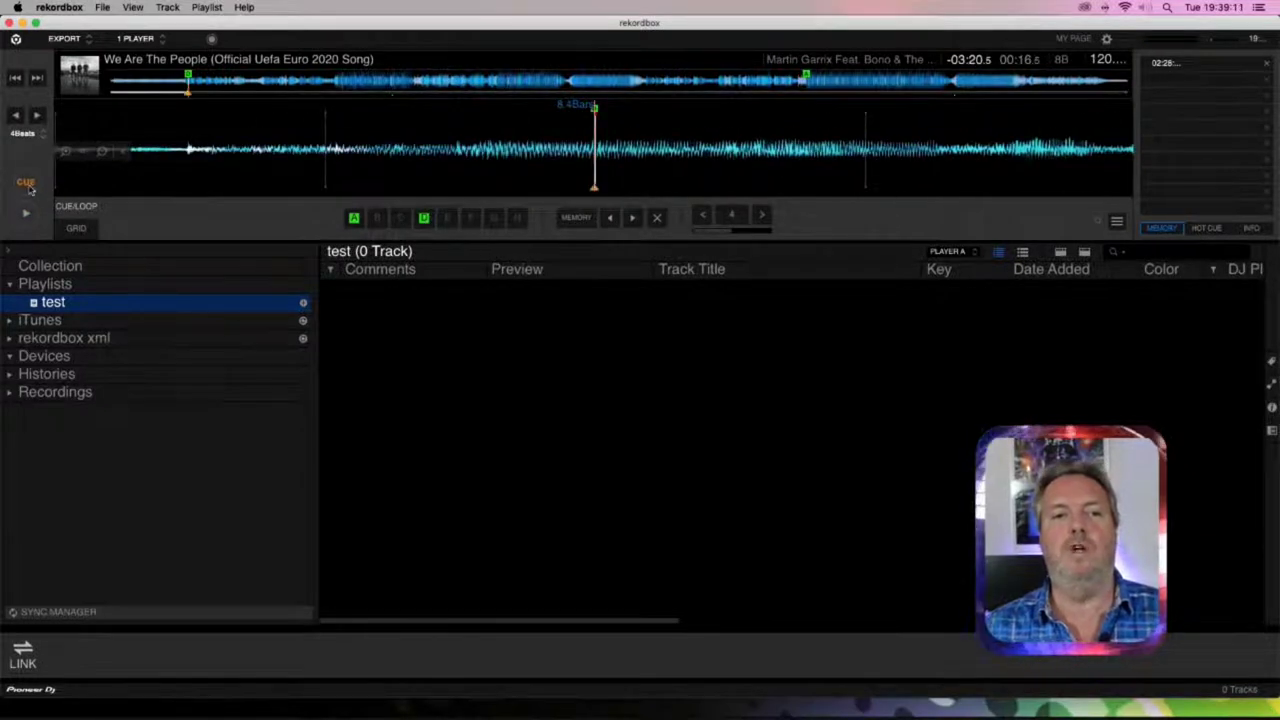
pyautogui.click(576, 220)
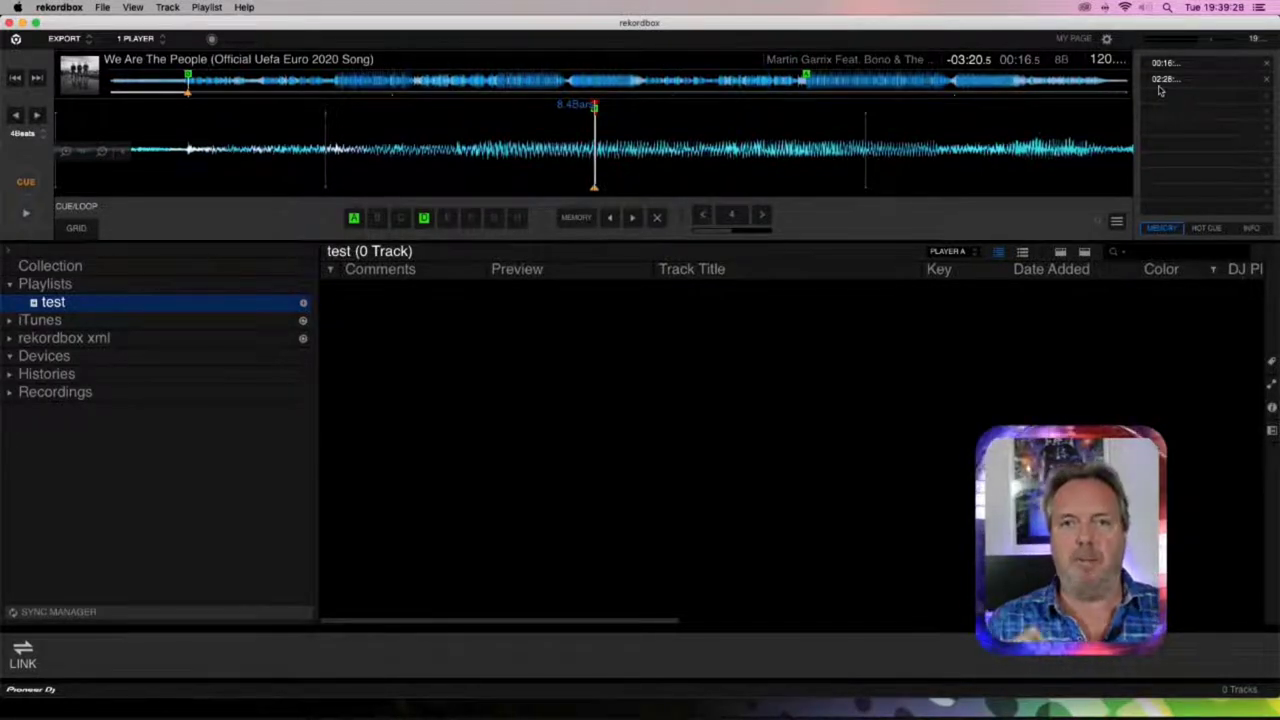
# Position the playhead at about 03:02, set a 4-beat loop, and save it as a memory cue.
pyautogui.click(786, 82)
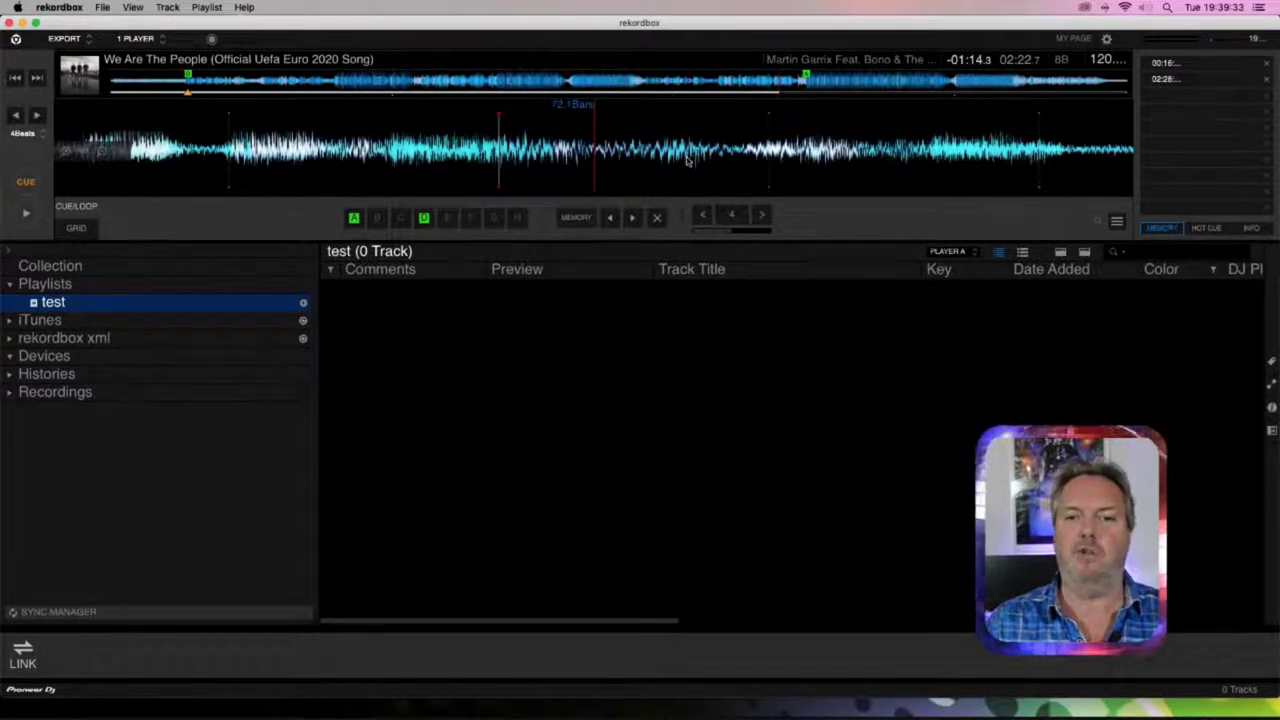
pyautogui.click(966, 84)
pyautogui.moveTo(905, 167); pyautogui.dragTo(514, 162)
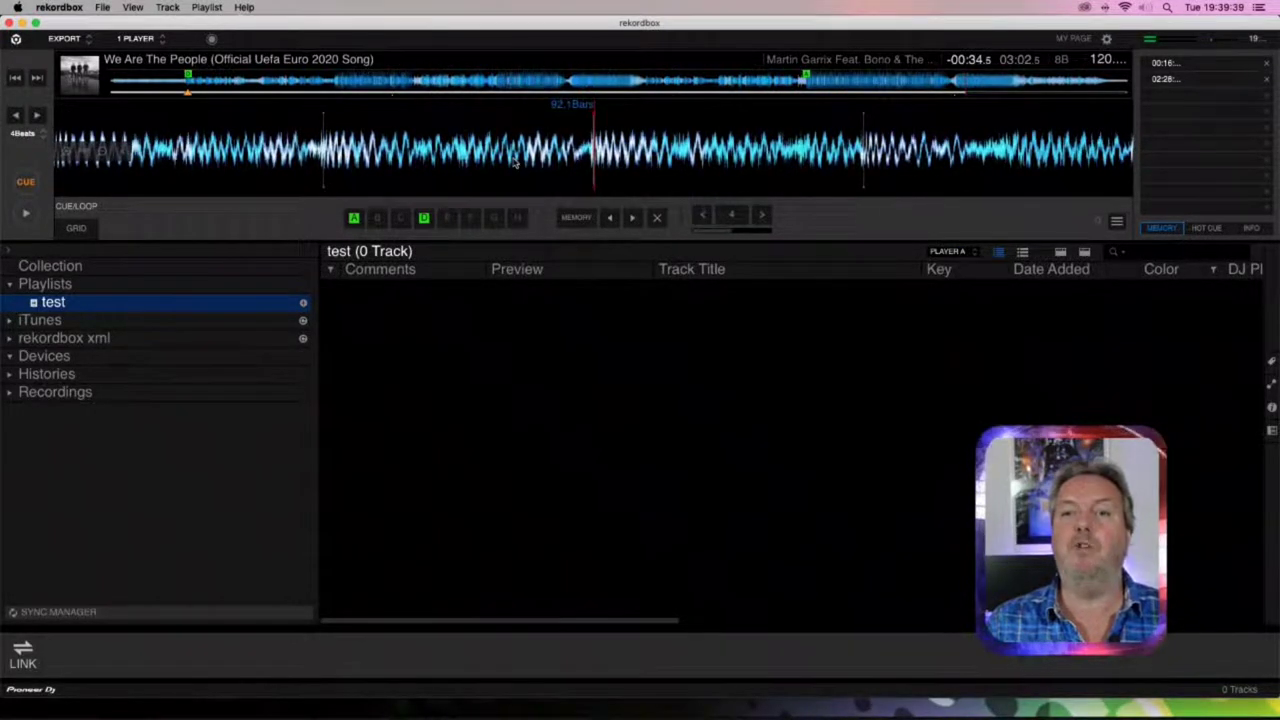
pyautogui.click(736, 218)
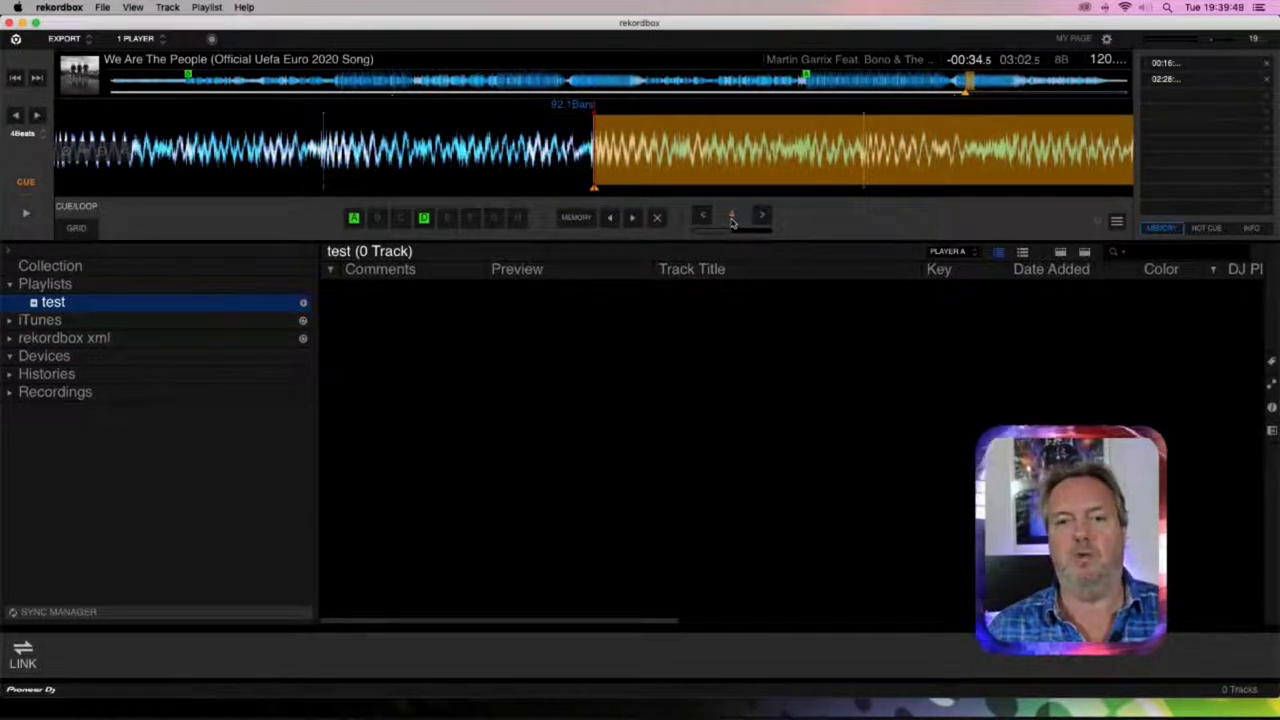
pyautogui.click(576, 218)
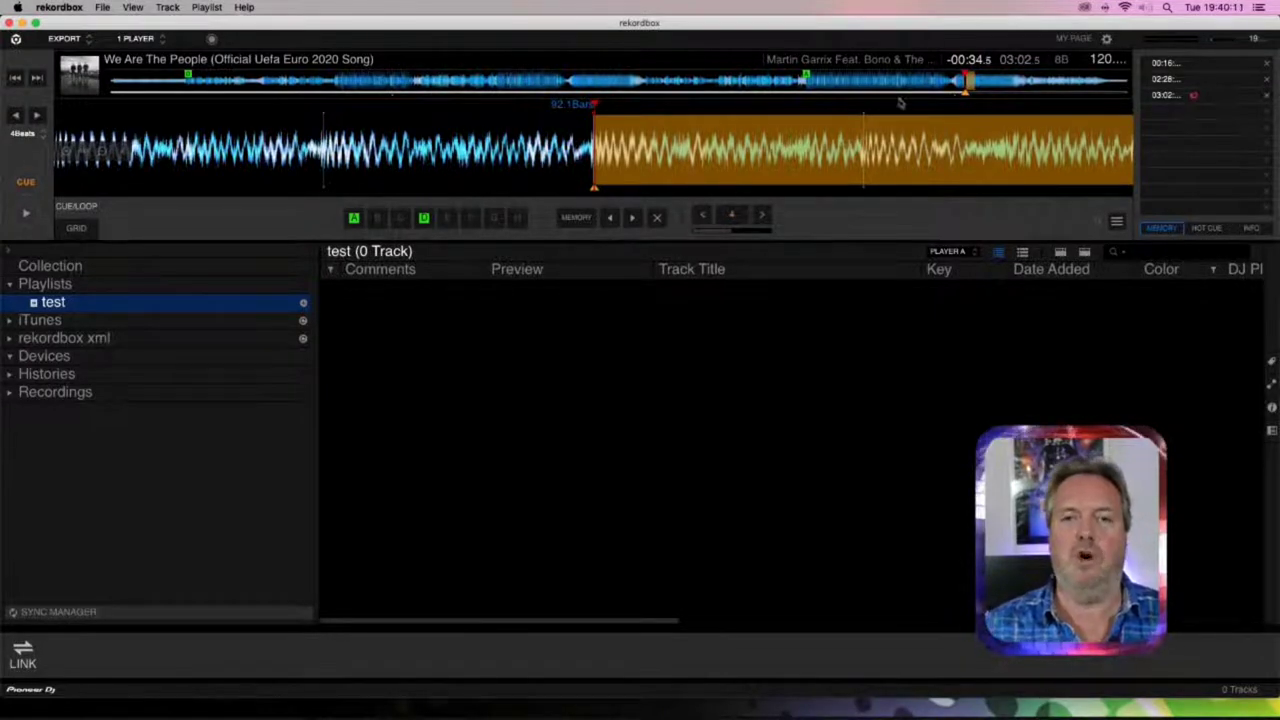
pyautogui.click(942, 84)
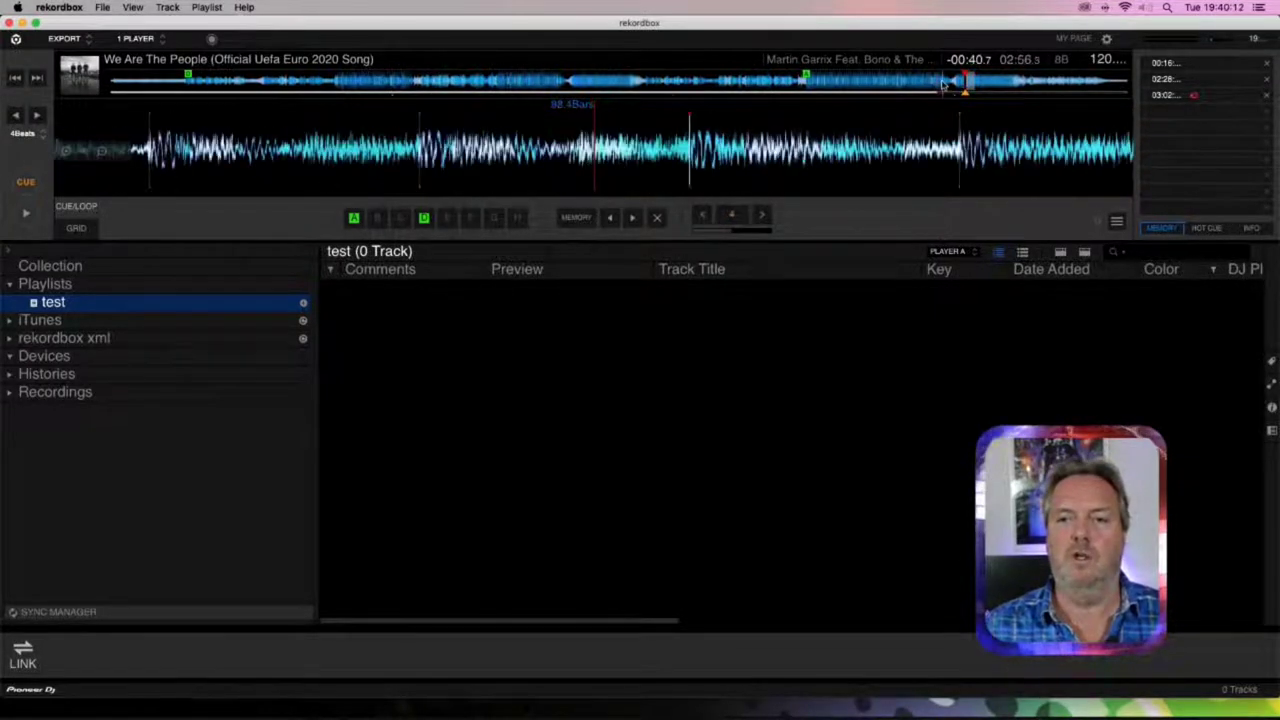
pyautogui.click(25, 215)
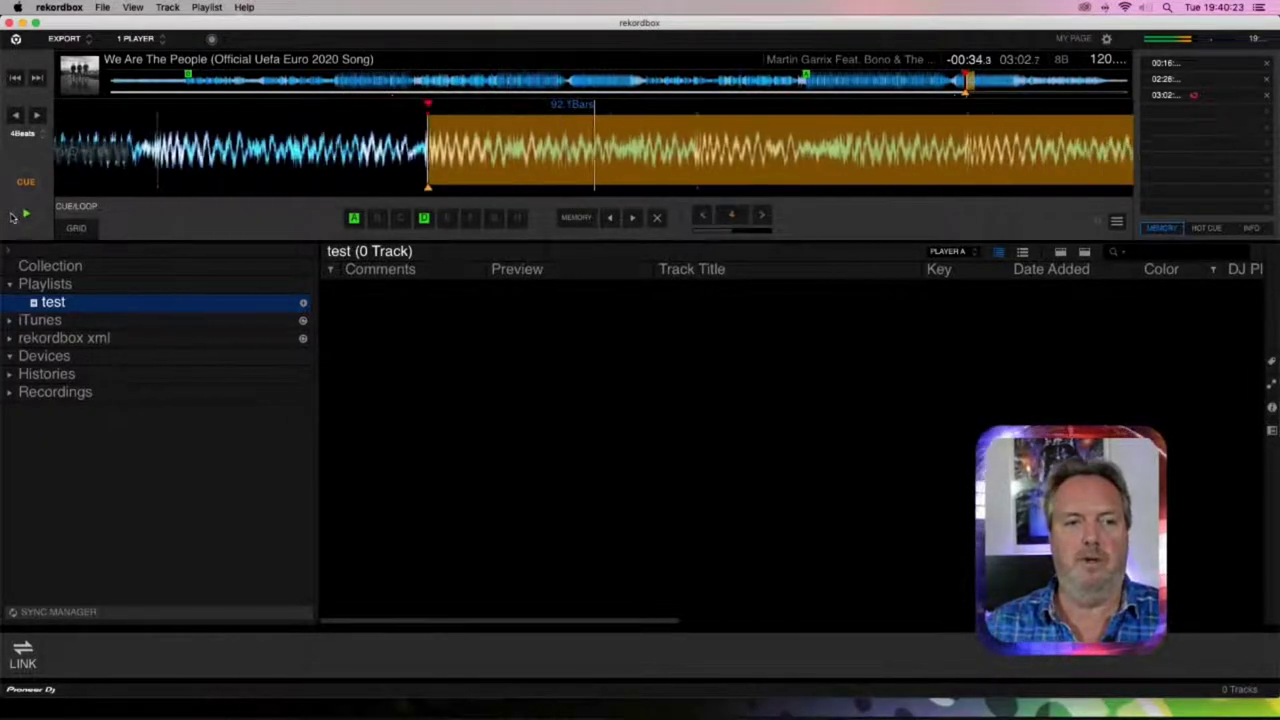
pyautogui.click(25, 214)
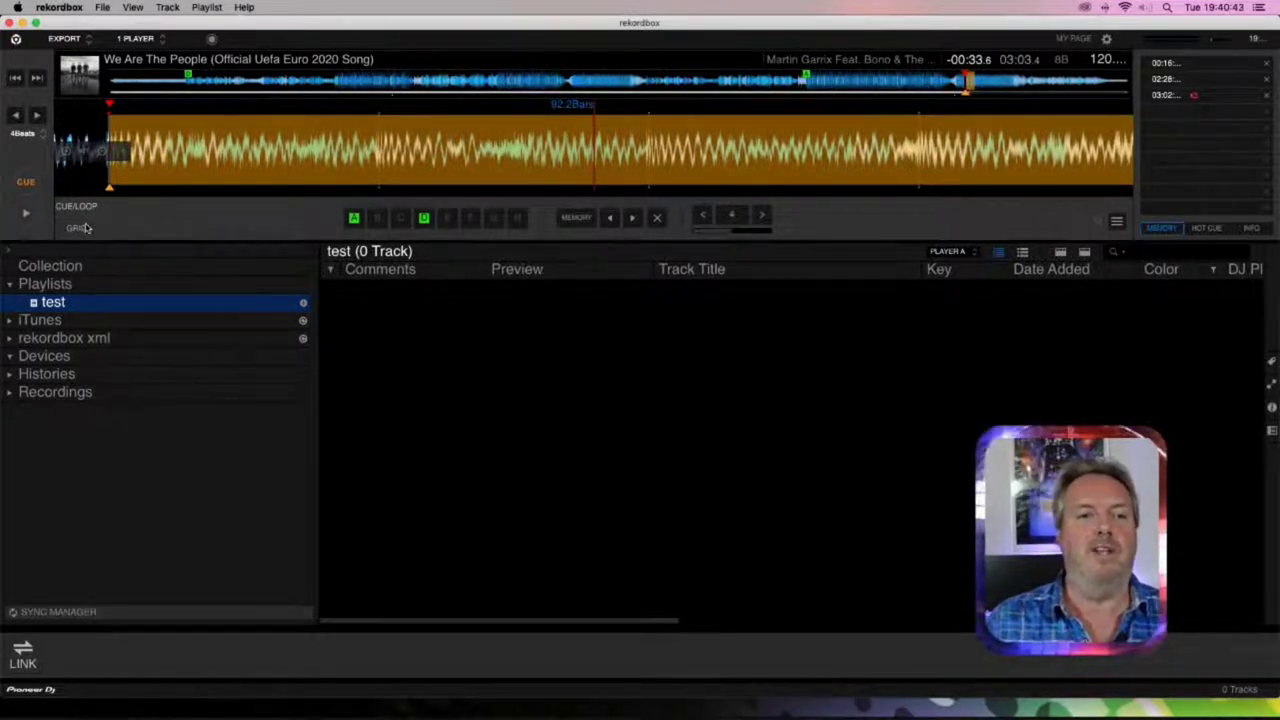
# Choose PERFORMANCE from the mode dropdown, then drag across the first deck's panel.
pyautogui.click(74, 37)
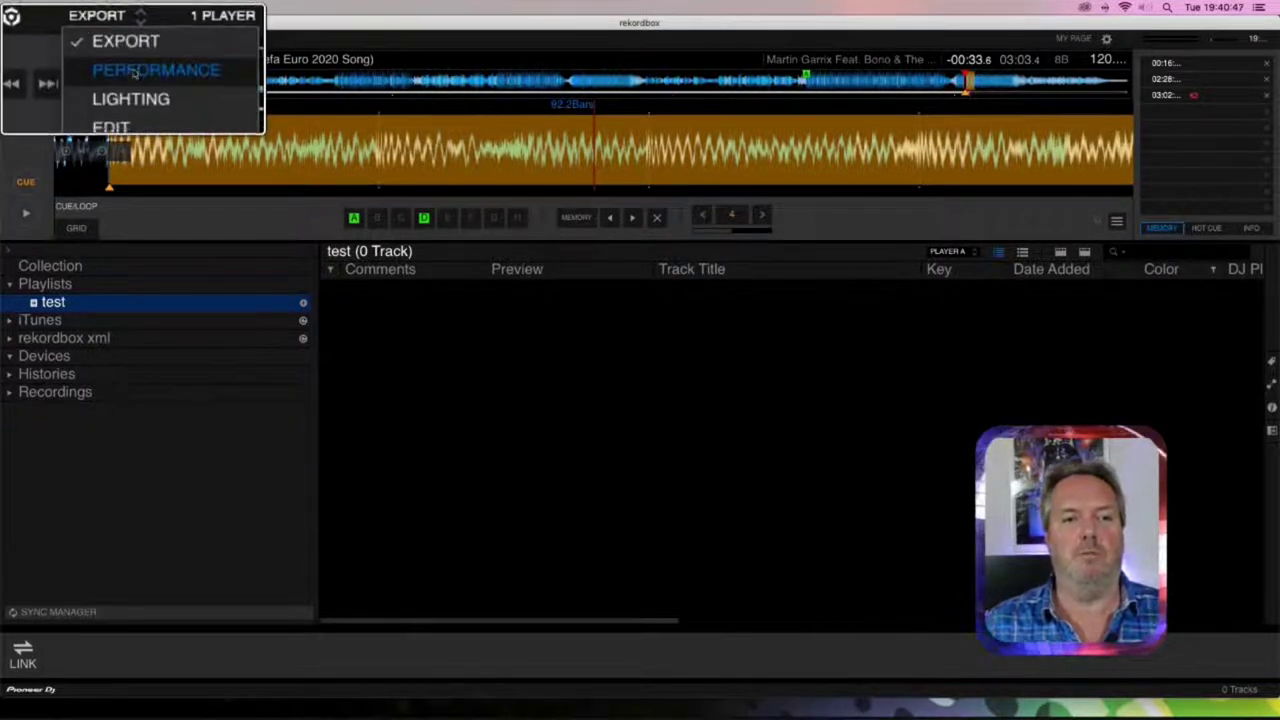
pyautogui.click(86, 72)
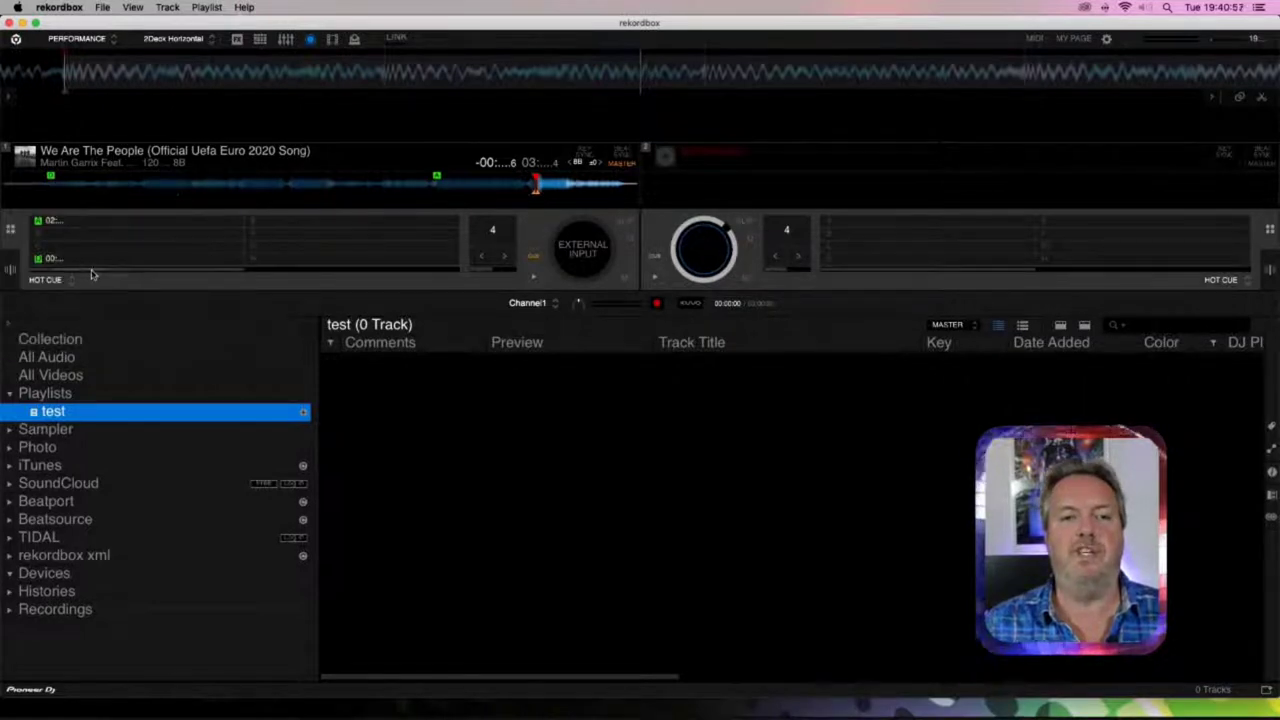
pyautogui.click(98, 274)
pyautogui.moveTo(98, 274); pyautogui.dragTo(263, 271)
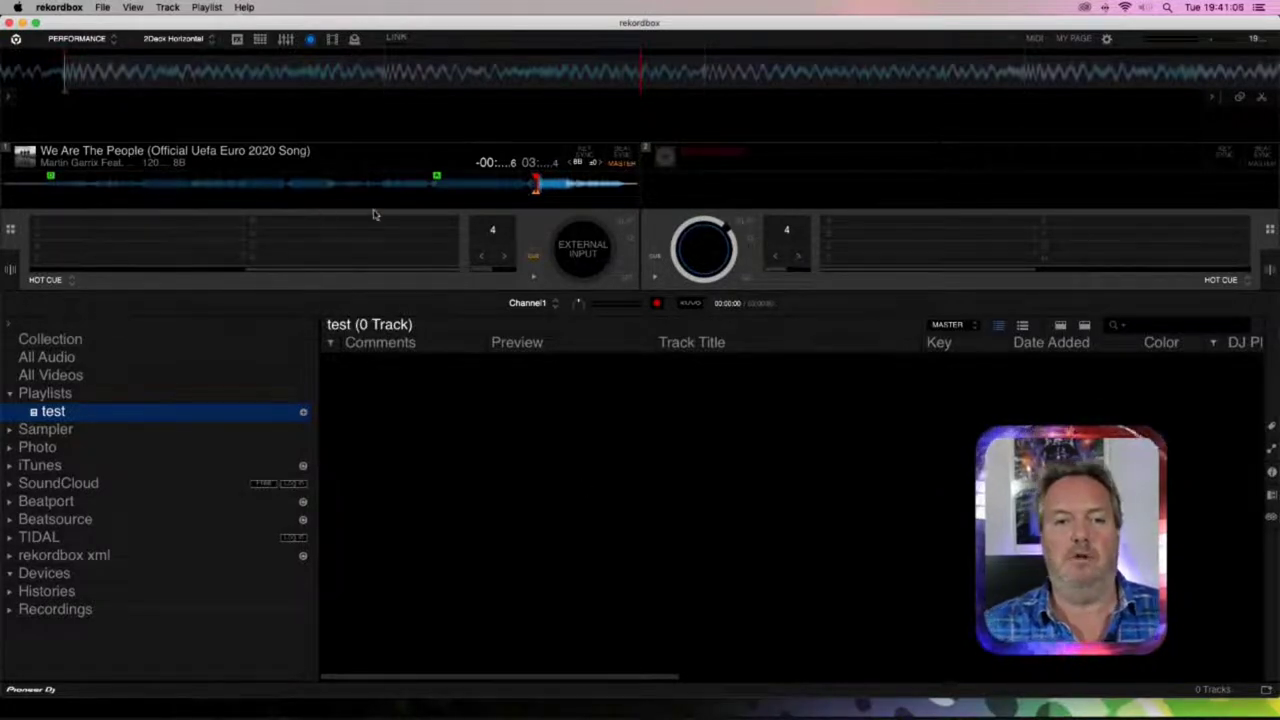
# Position the playhead and store a new hot cue on the first pad.
pyautogui.click(316, 182)
pyautogui.click(294, 188)
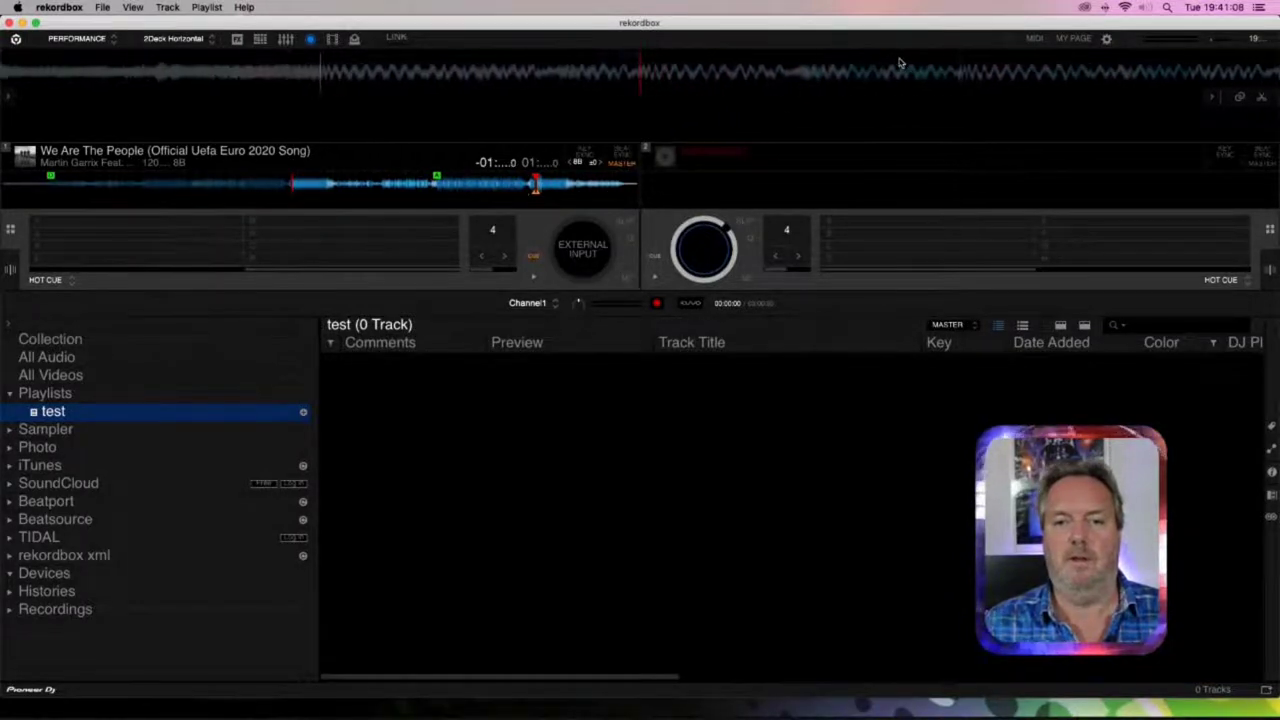
pyautogui.click(252, 238)
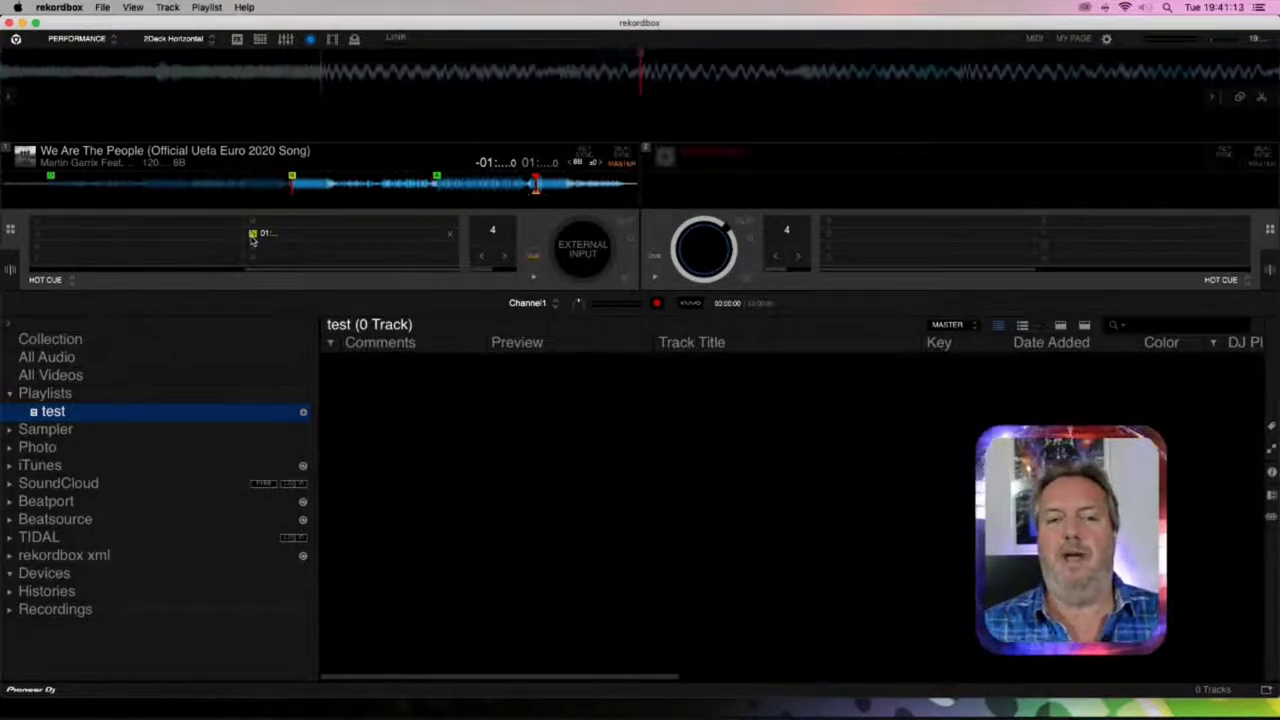
pyautogui.rightClick(294, 240)
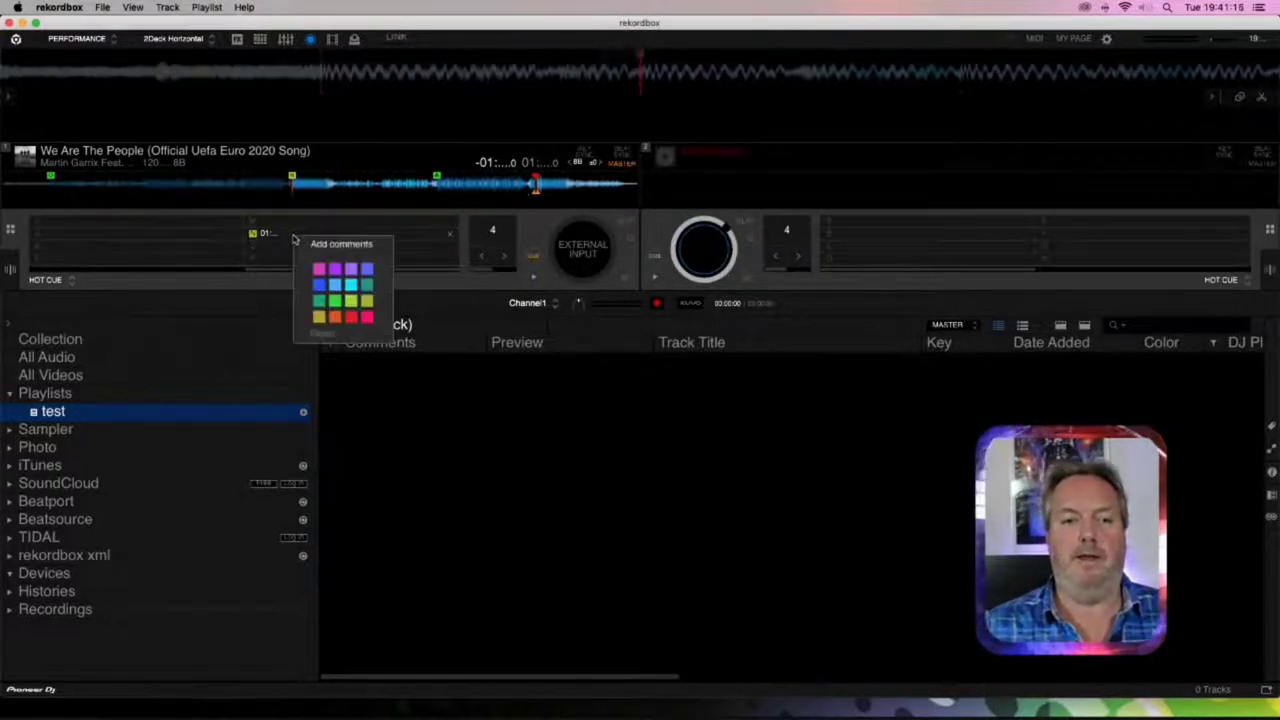
pyautogui.click(323, 252)
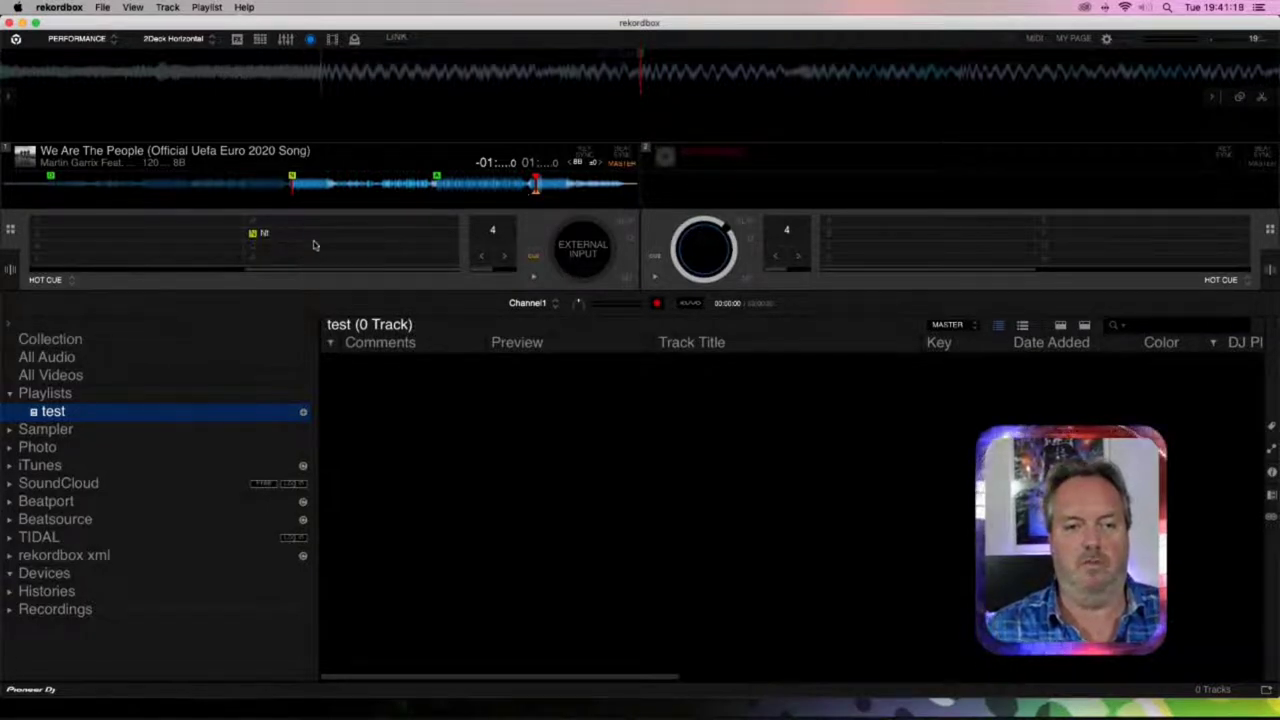
# Name the new hot cue 'Hot cue N' and colour it pink.
pyautogui.rightClick(281, 243)
pyautogui.press('Escape')
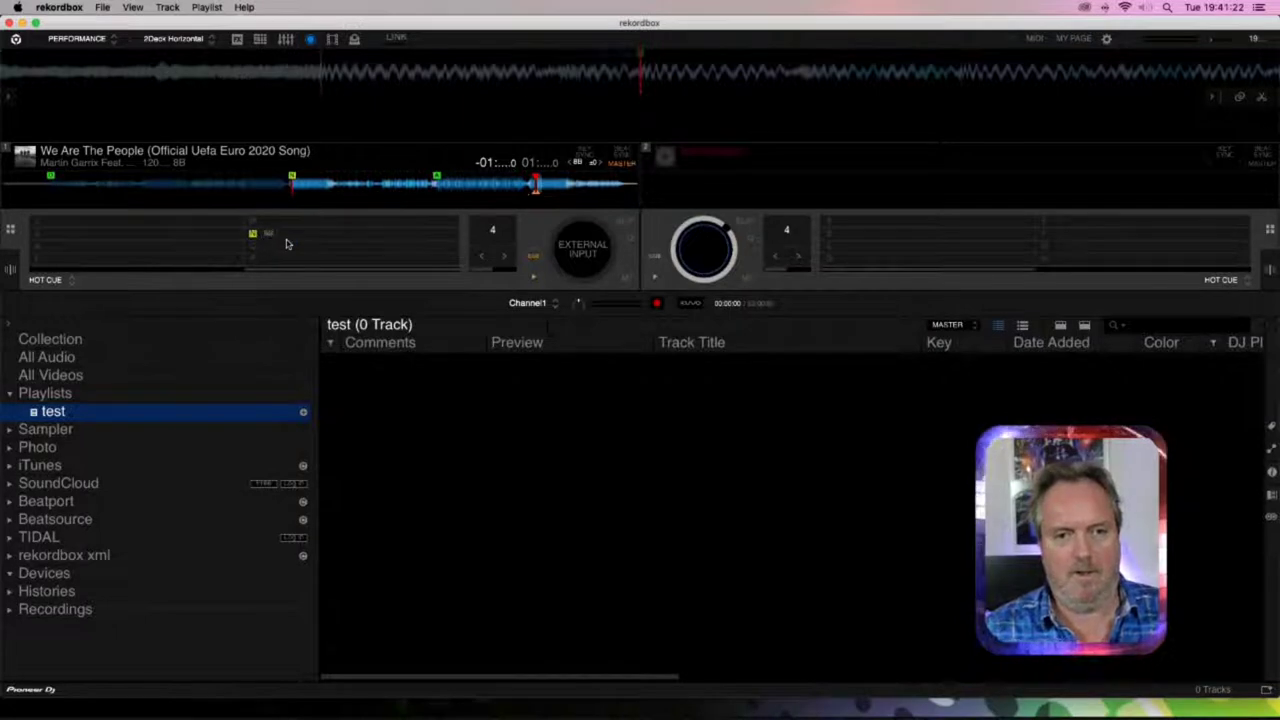
pyautogui.write('ot c')
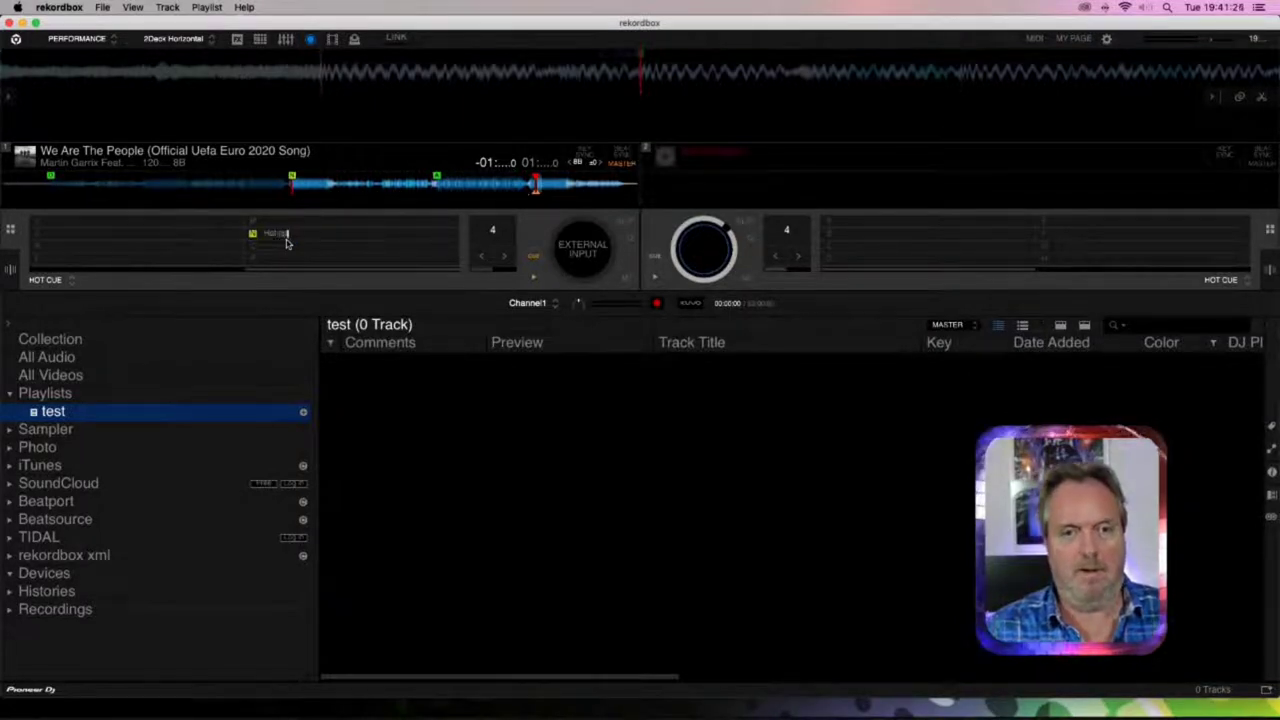
pyautogui.press('Return')
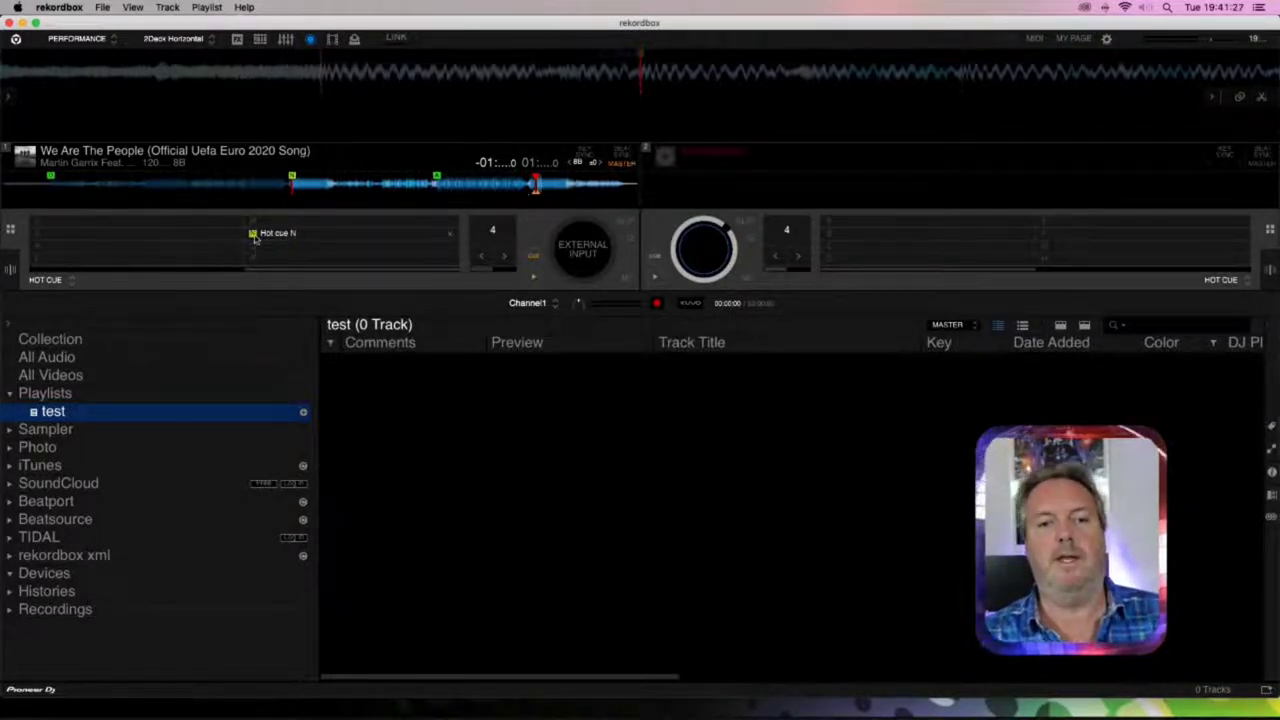
pyautogui.click(253, 234)
pyautogui.click(283, 270)
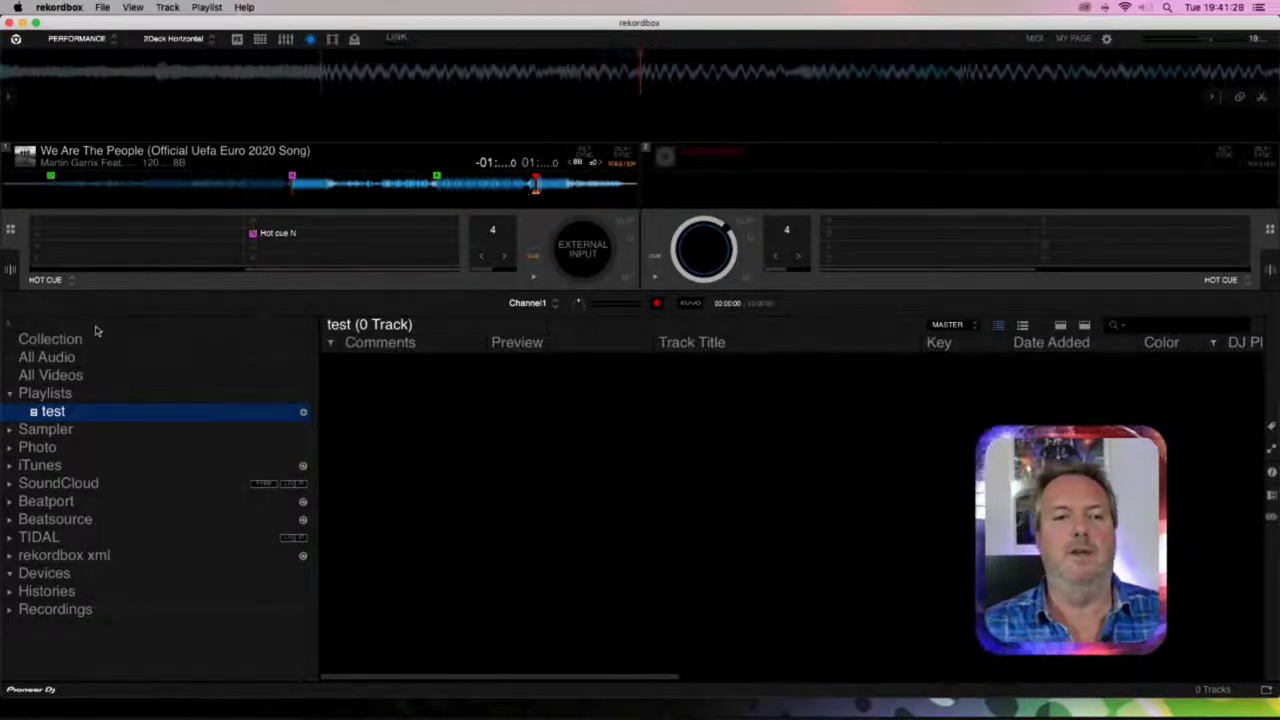
pyautogui.click(70, 282)
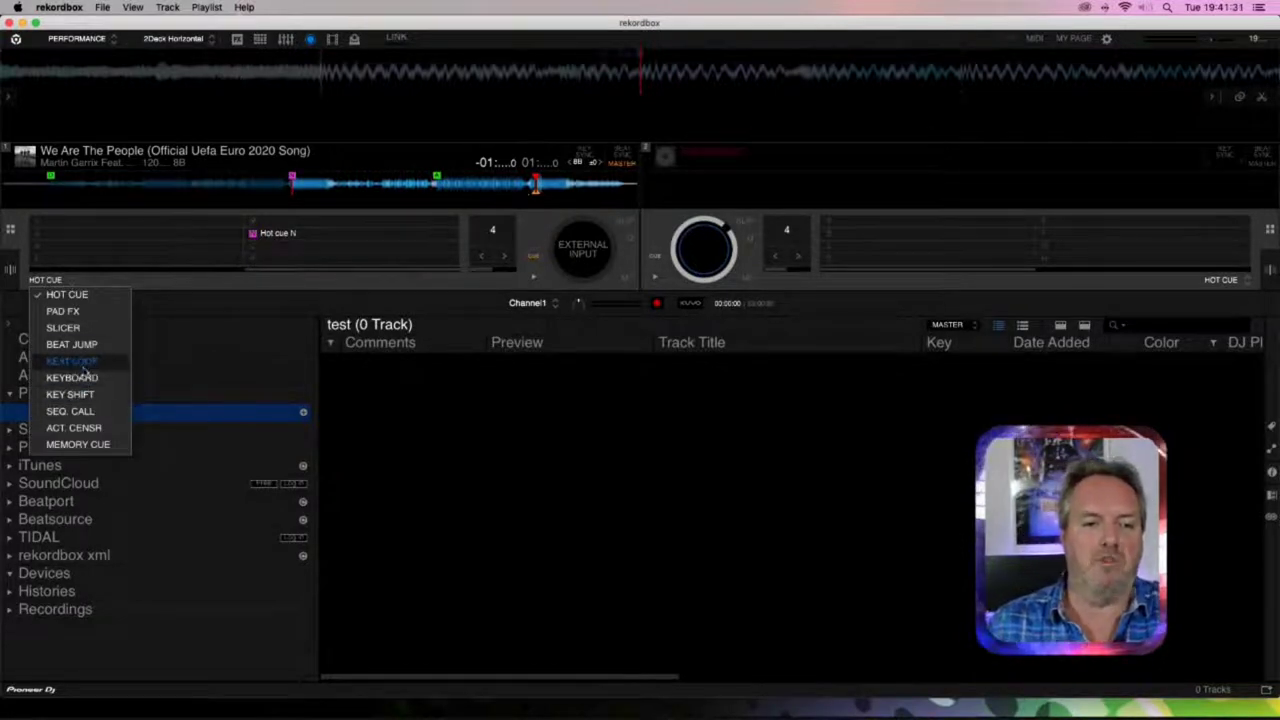
# Switch the pads to MEMORY CUE and colour 00:16 red, 02:28 orange, 03:02 blue.
pyautogui.click(84, 445)
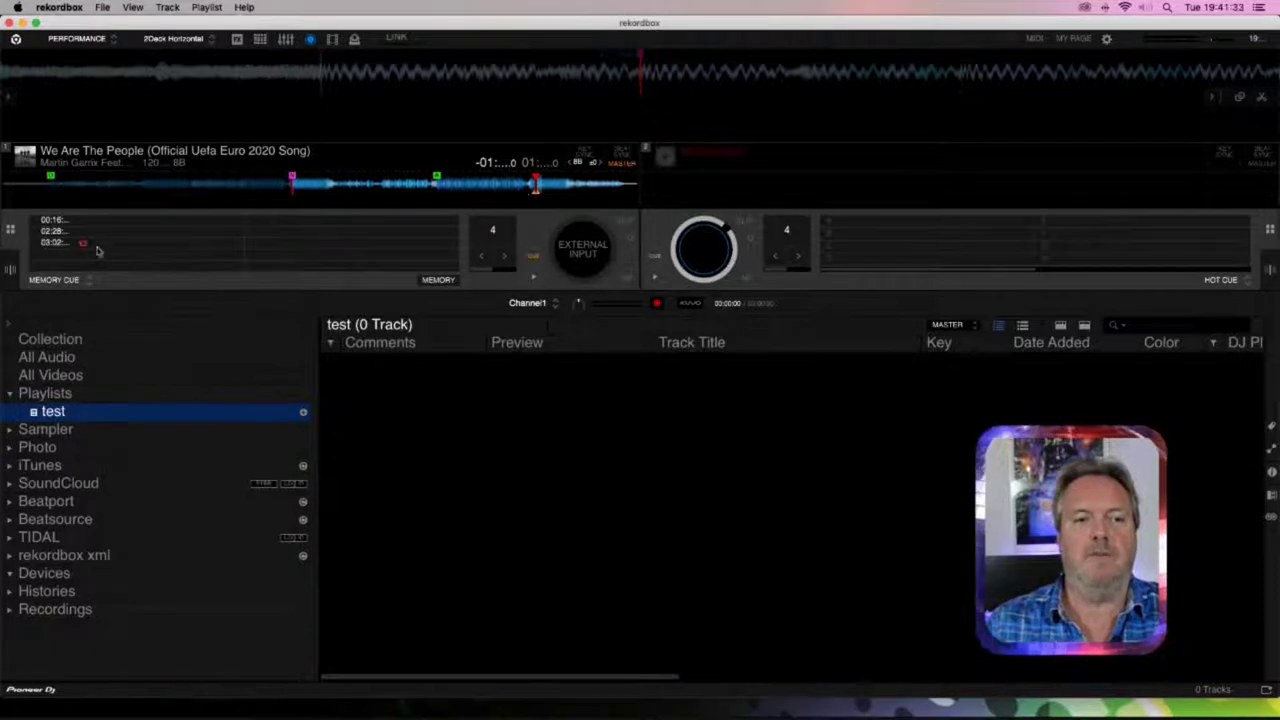
pyautogui.click(38, 220)
pyautogui.click(31, 261)
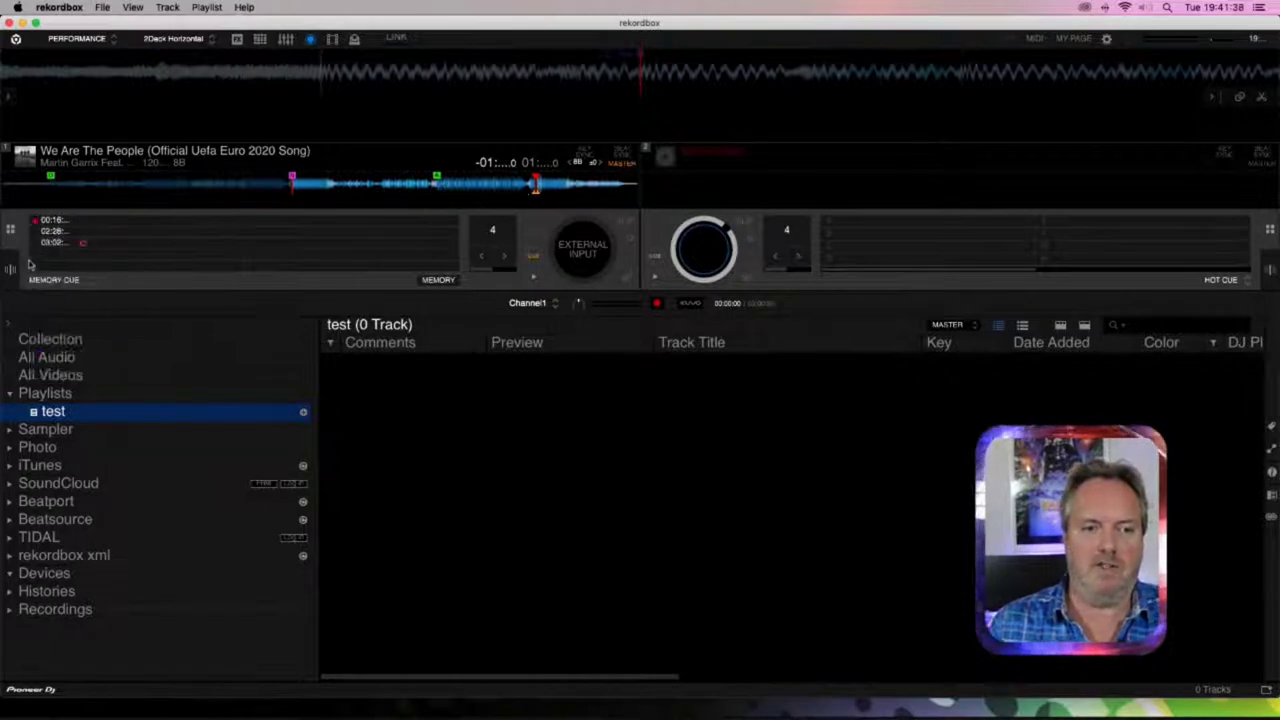
pyautogui.click(36, 231)
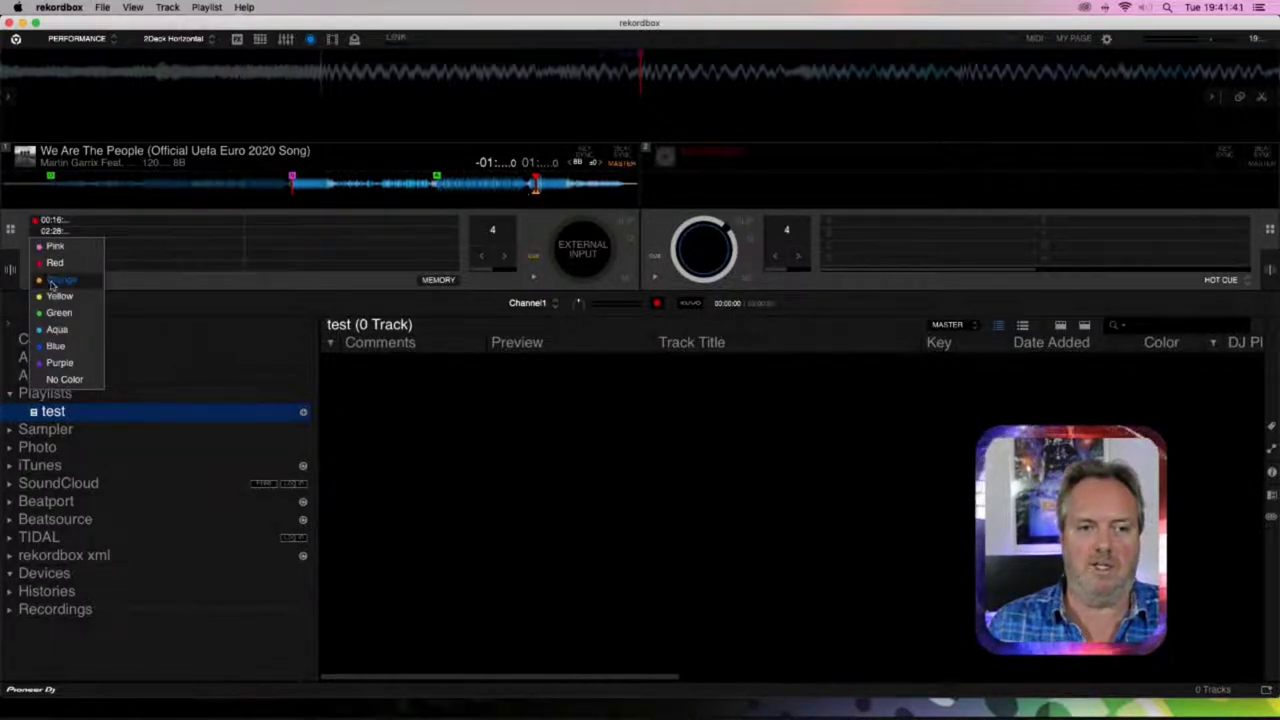
pyautogui.click(51, 284)
pyautogui.click(36, 242)
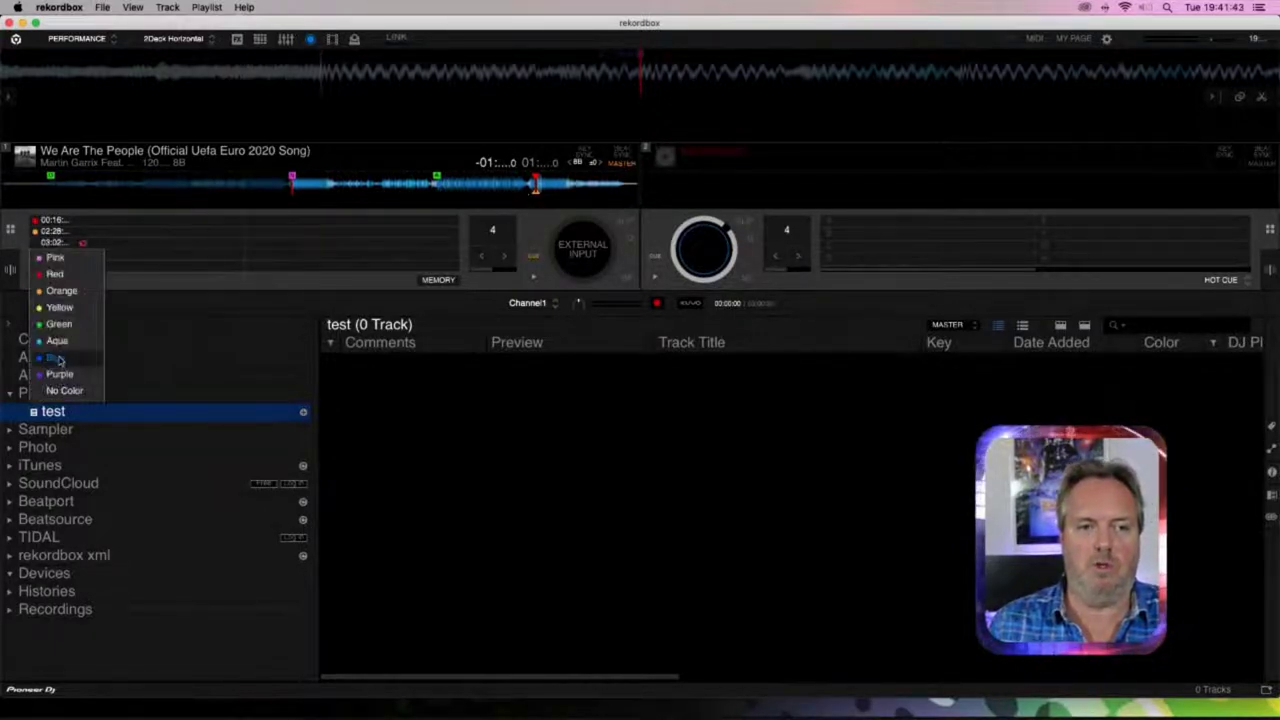
pyautogui.click(58, 358)
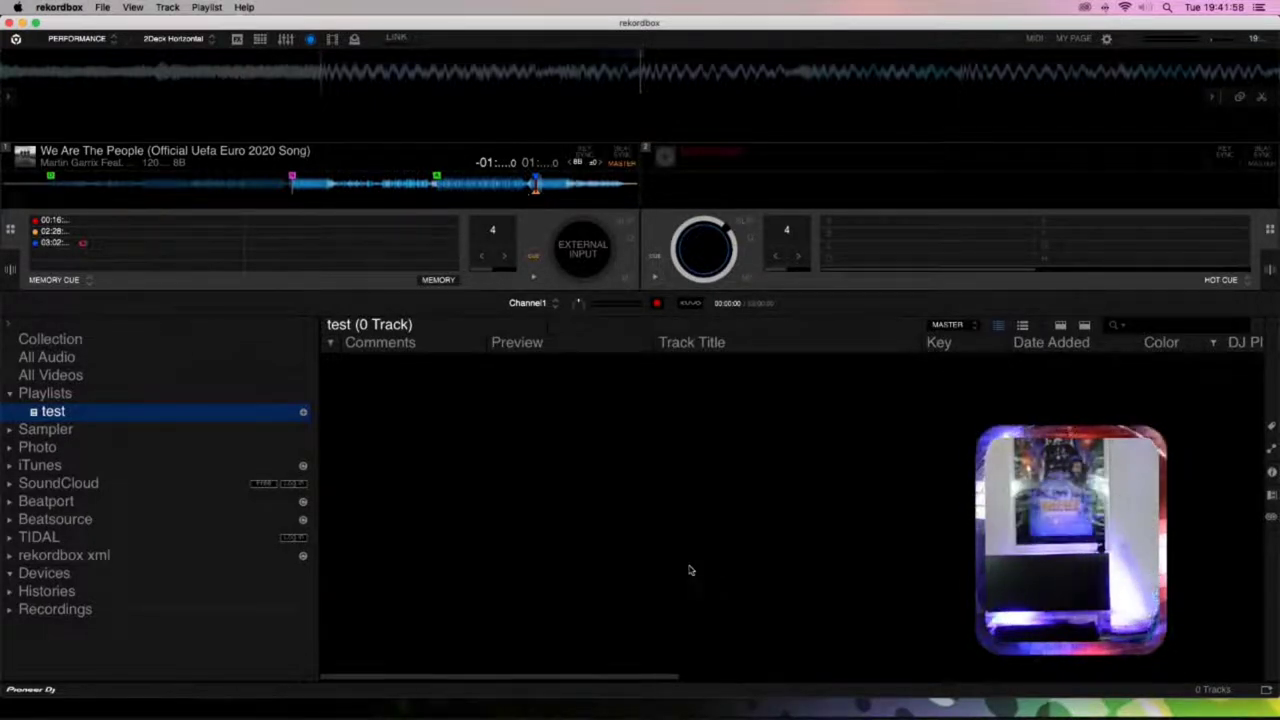
# From the Collection, drag We Are The People onto the test playlist.
pyautogui.click(195, 345)
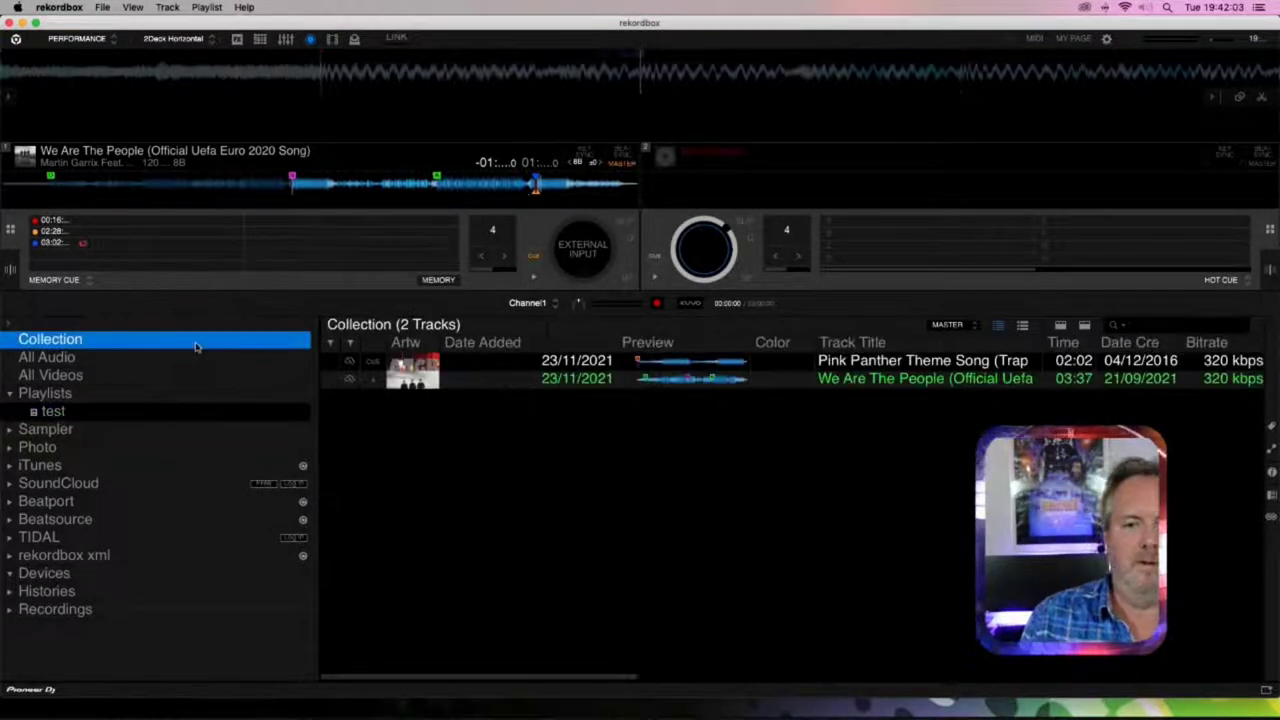
pyautogui.click(870, 362)
pyautogui.moveTo(866, 381); pyautogui.dragTo(100, 596)
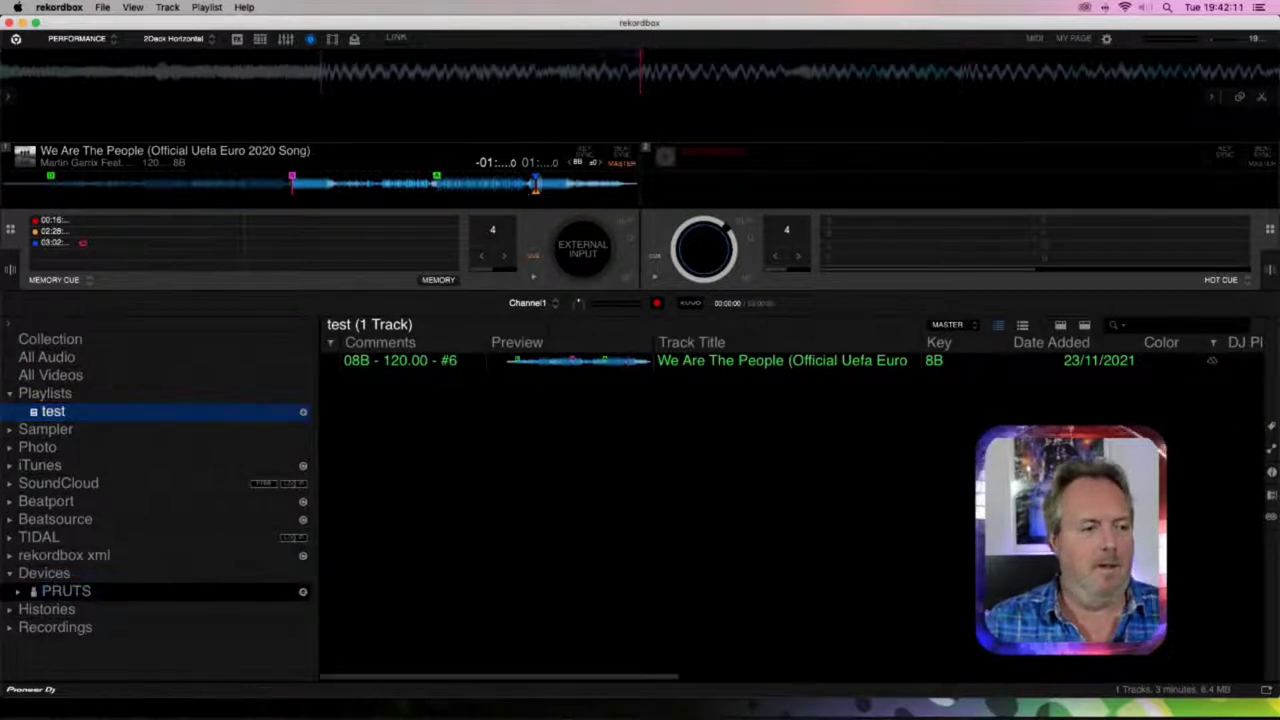
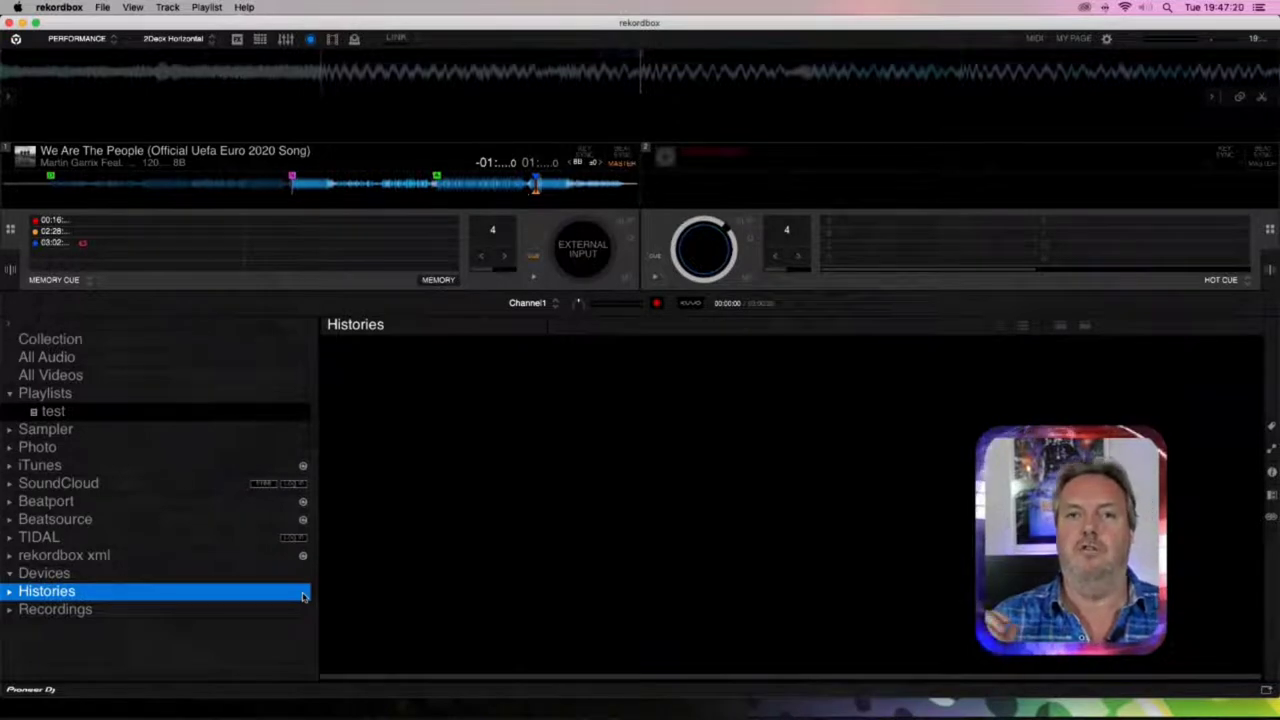
# Switch deck 1's pad mode to HOT CUE to show its hot cues.
pyautogui.click(99, 7)
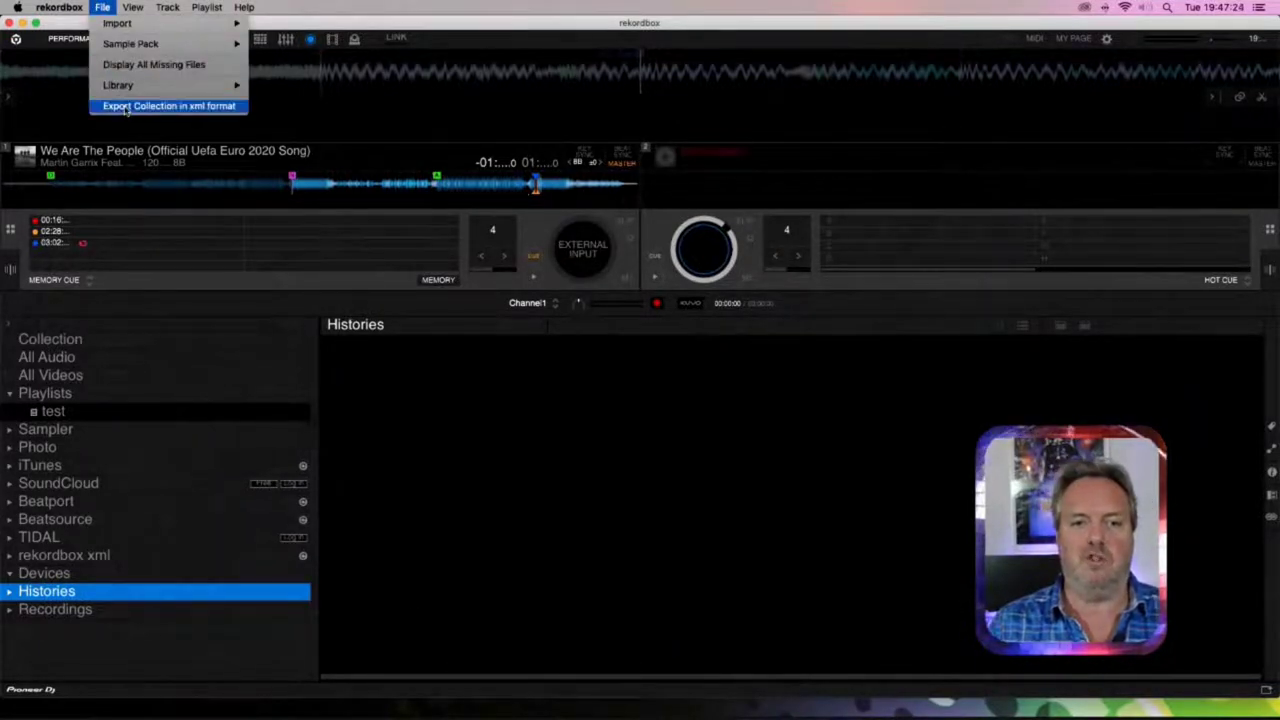
pyautogui.click(457, 457)
pyautogui.click(88, 280)
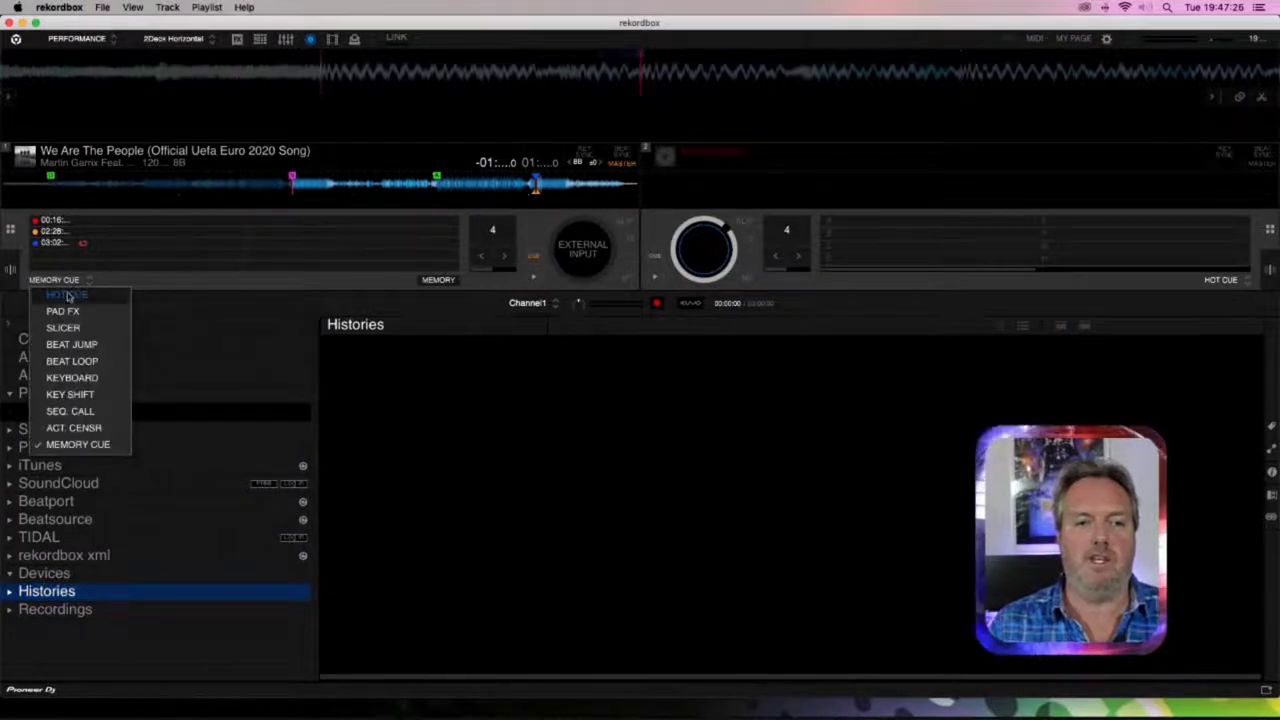
pyautogui.click(68, 296)
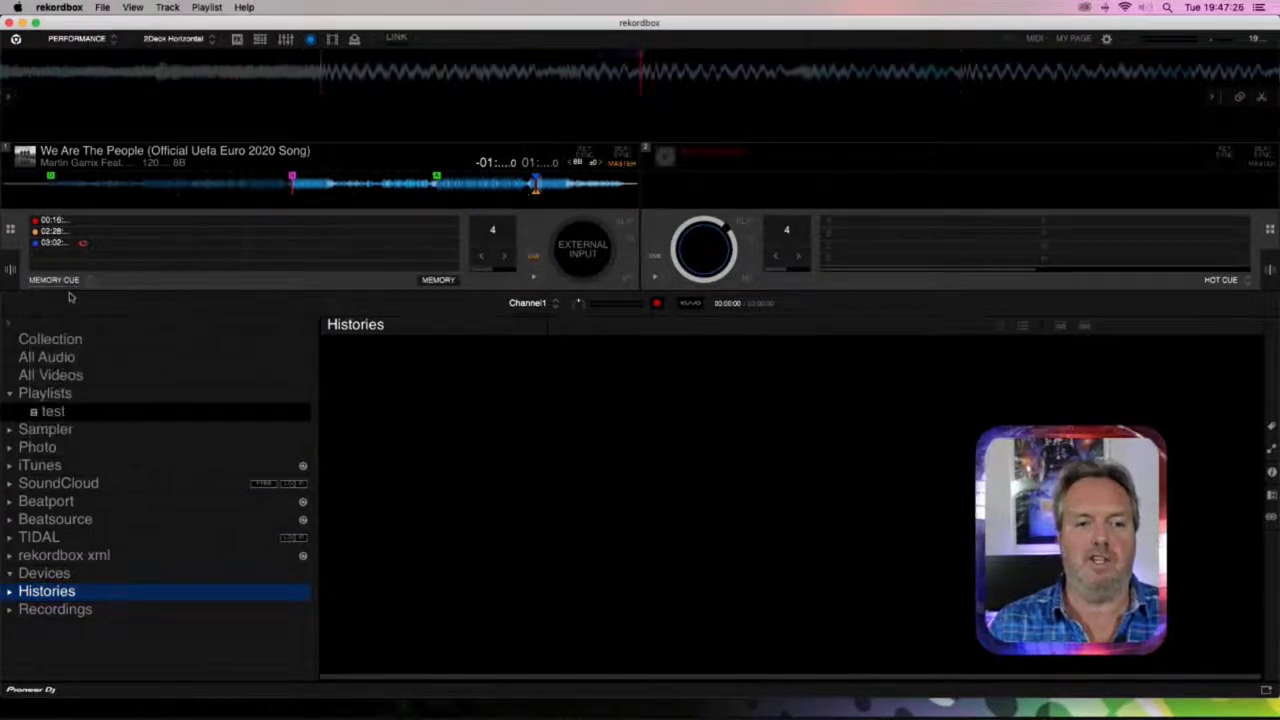
# Delete all three hot cues, then set the pads back to MEMORY CUE.
pyautogui.click(449, 237)
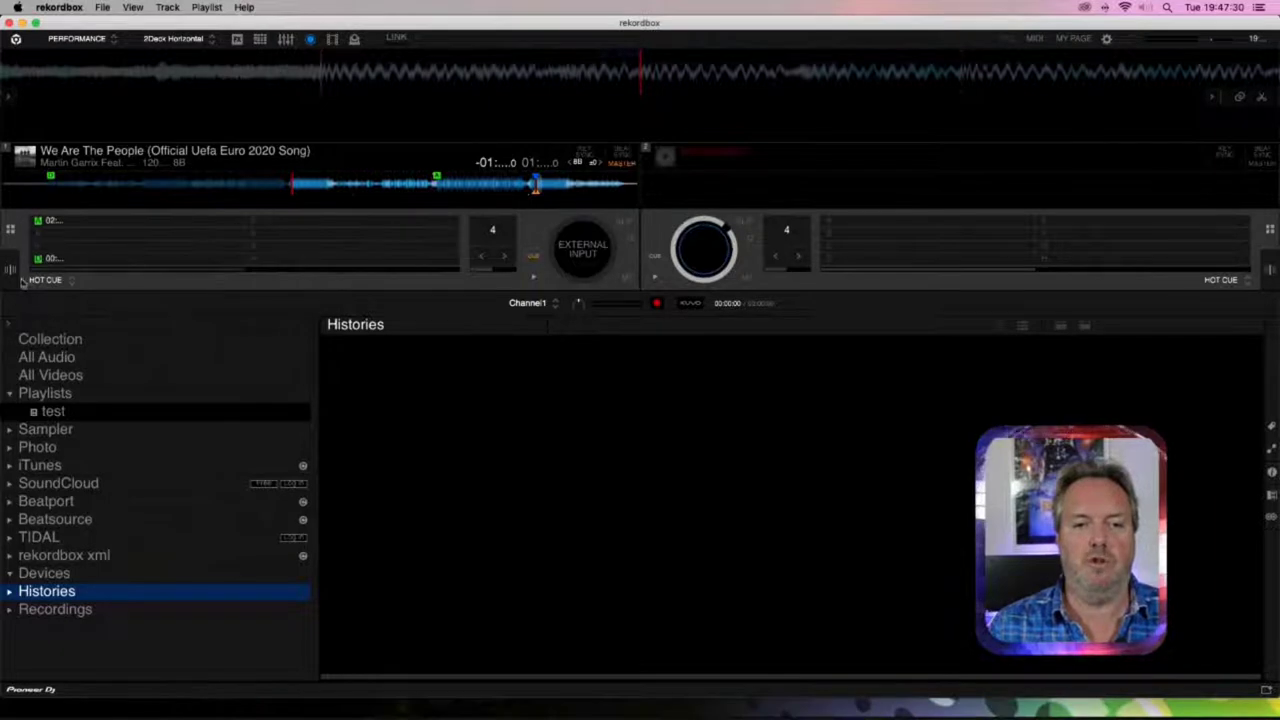
pyautogui.click(234, 266)
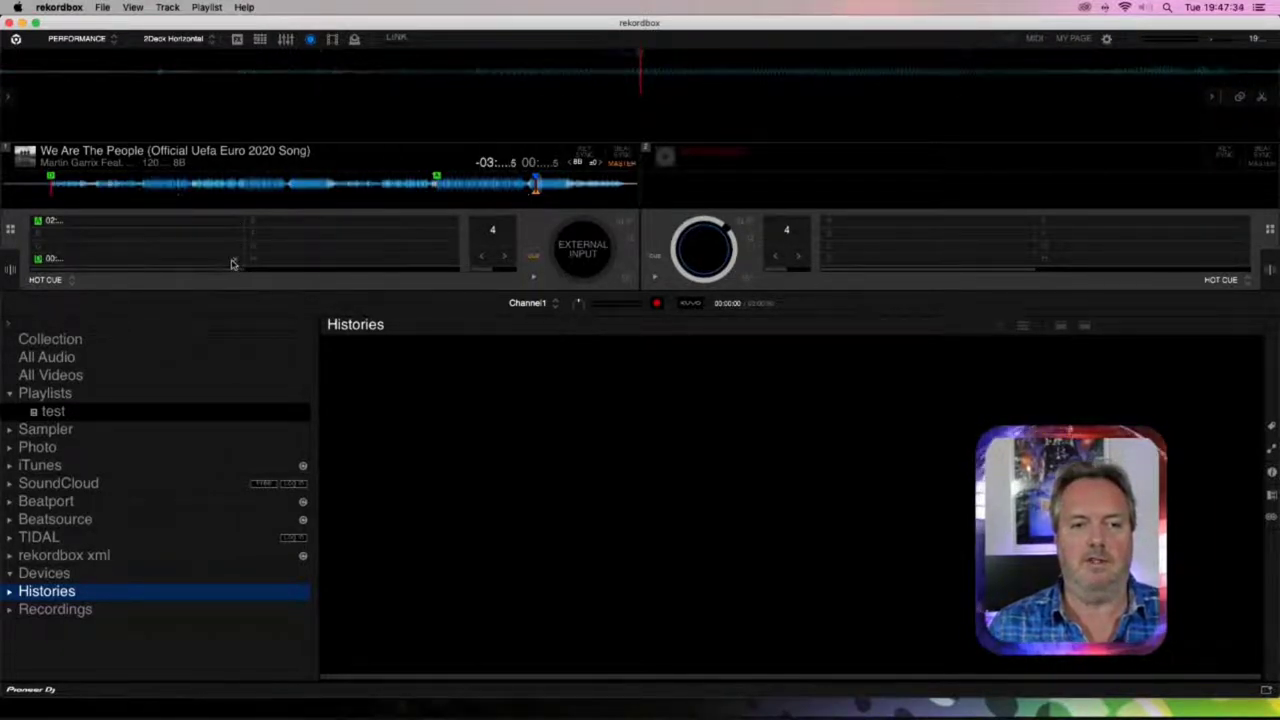
pyautogui.click(238, 222)
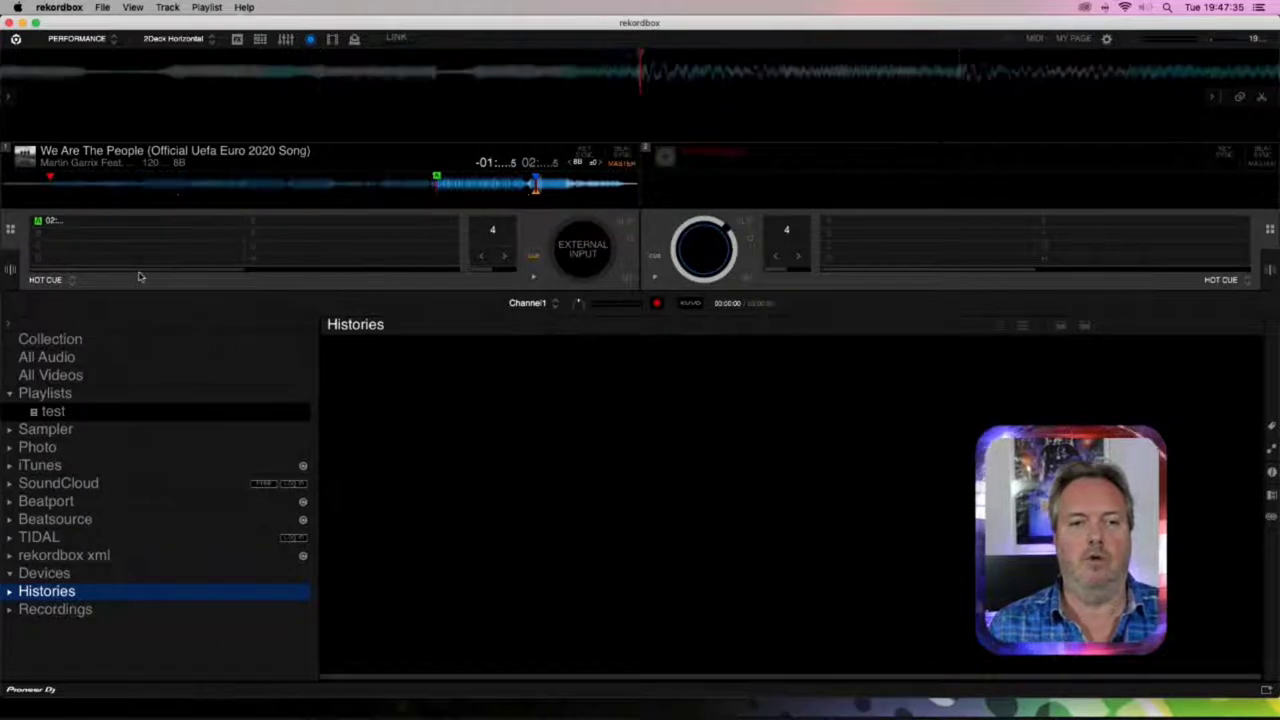
pyautogui.click(237, 226)
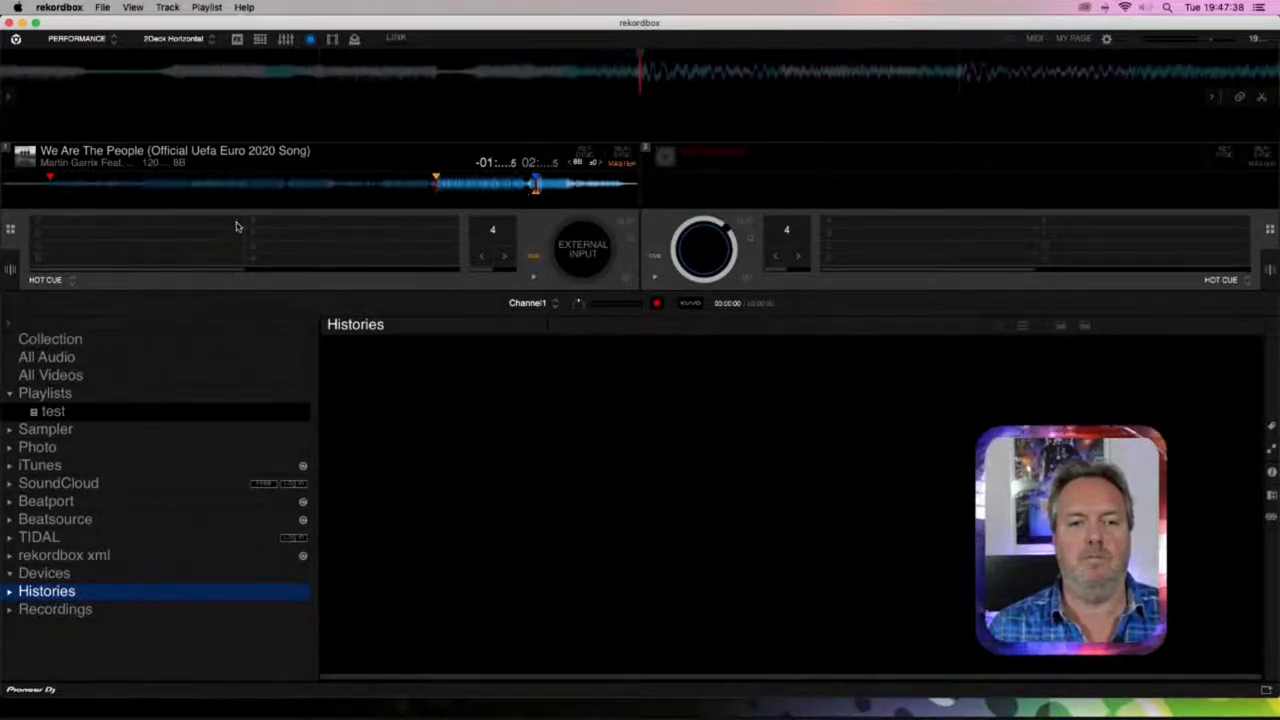
pyautogui.click(70, 281)
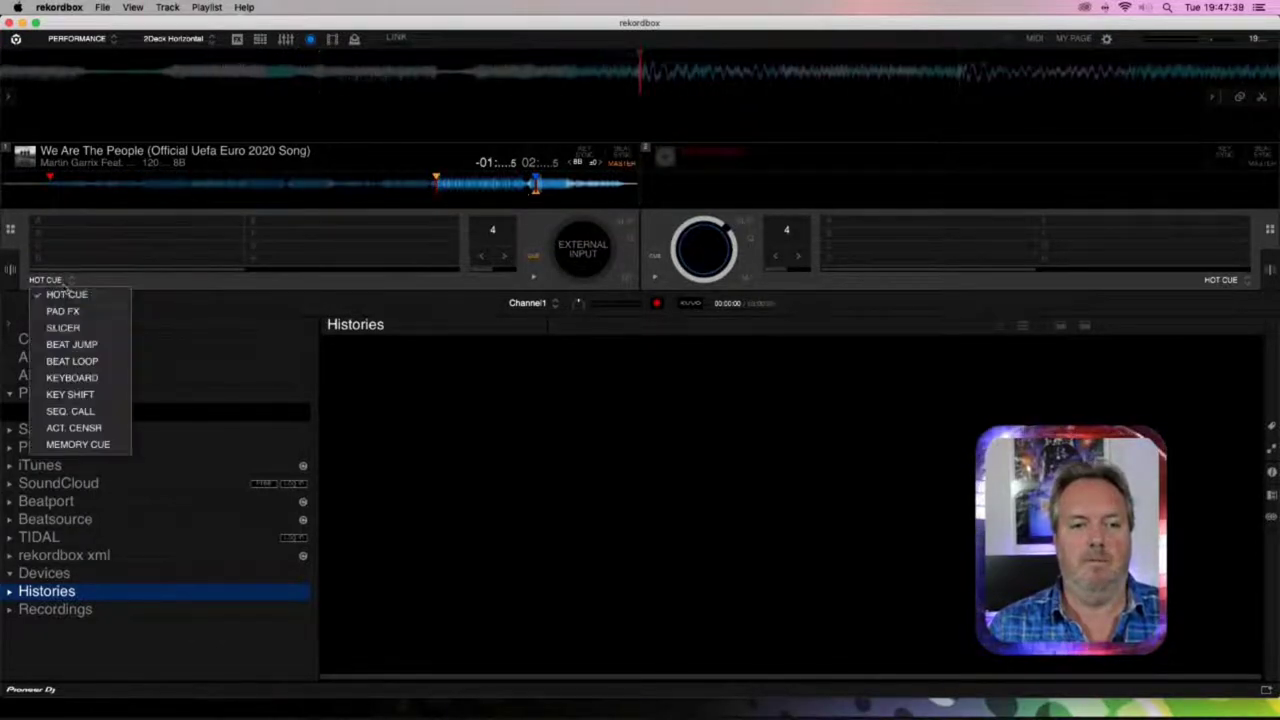
pyautogui.click(67, 443)
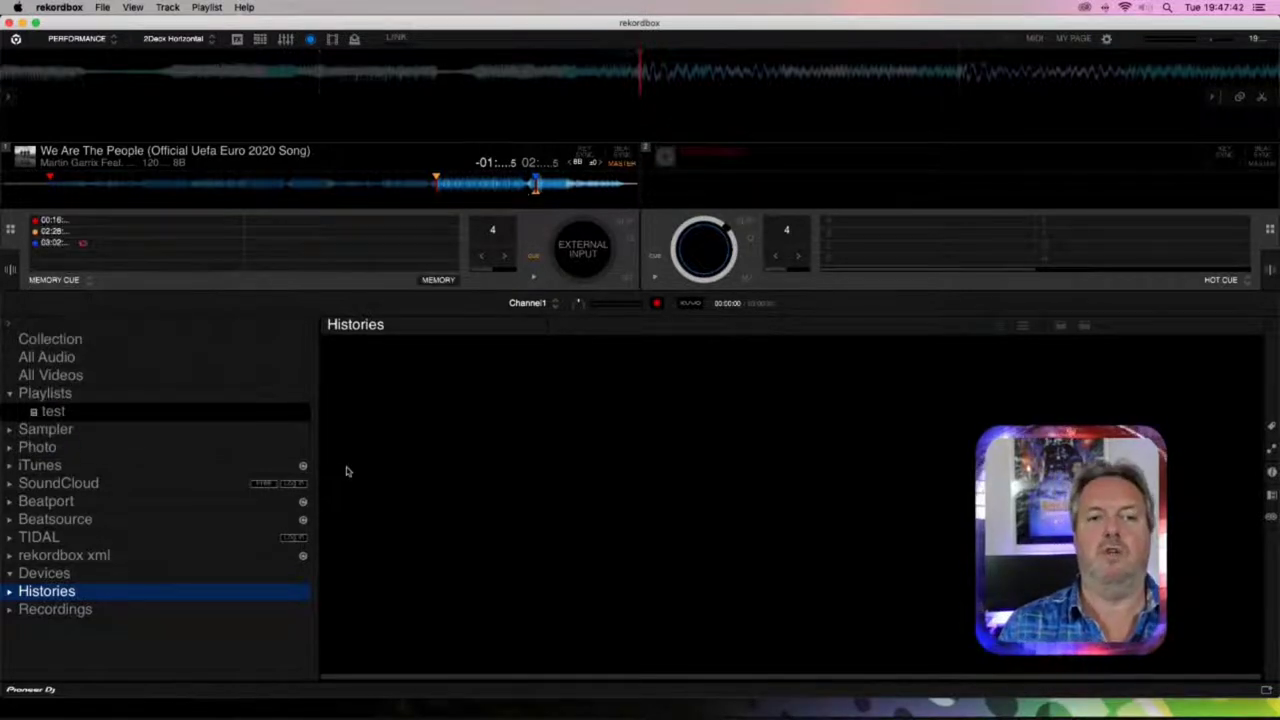
# Name the 0:16 memory cue 'Cue 1' and the 2:28 cue 'cue 2'.
pyautogui.click(136, 222)
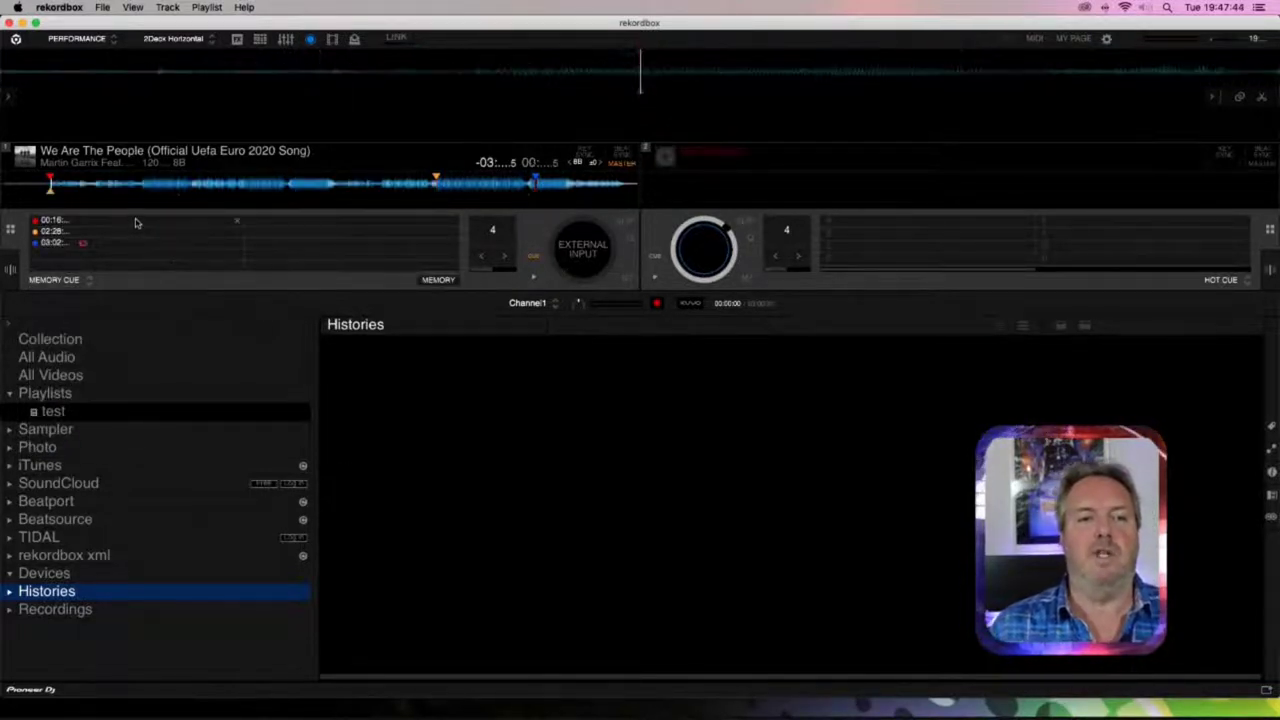
pyautogui.doubleClick(128, 225)
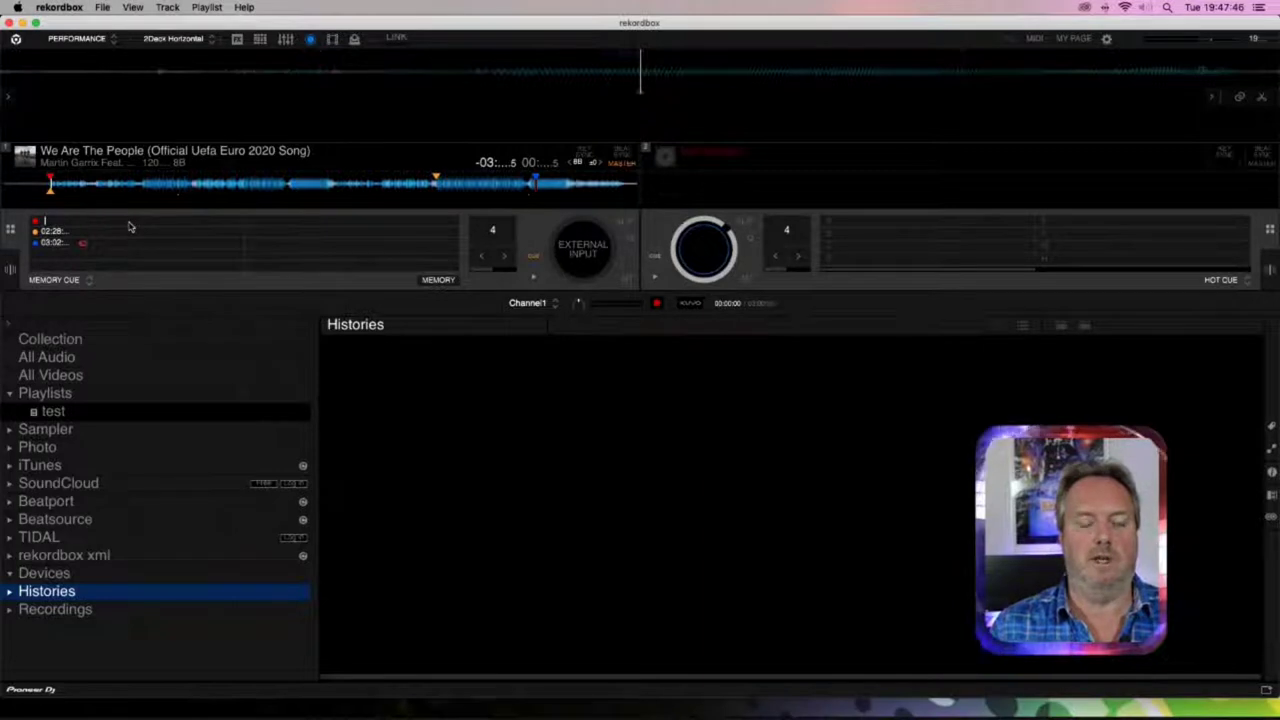
pyautogui.write('Cue 1')
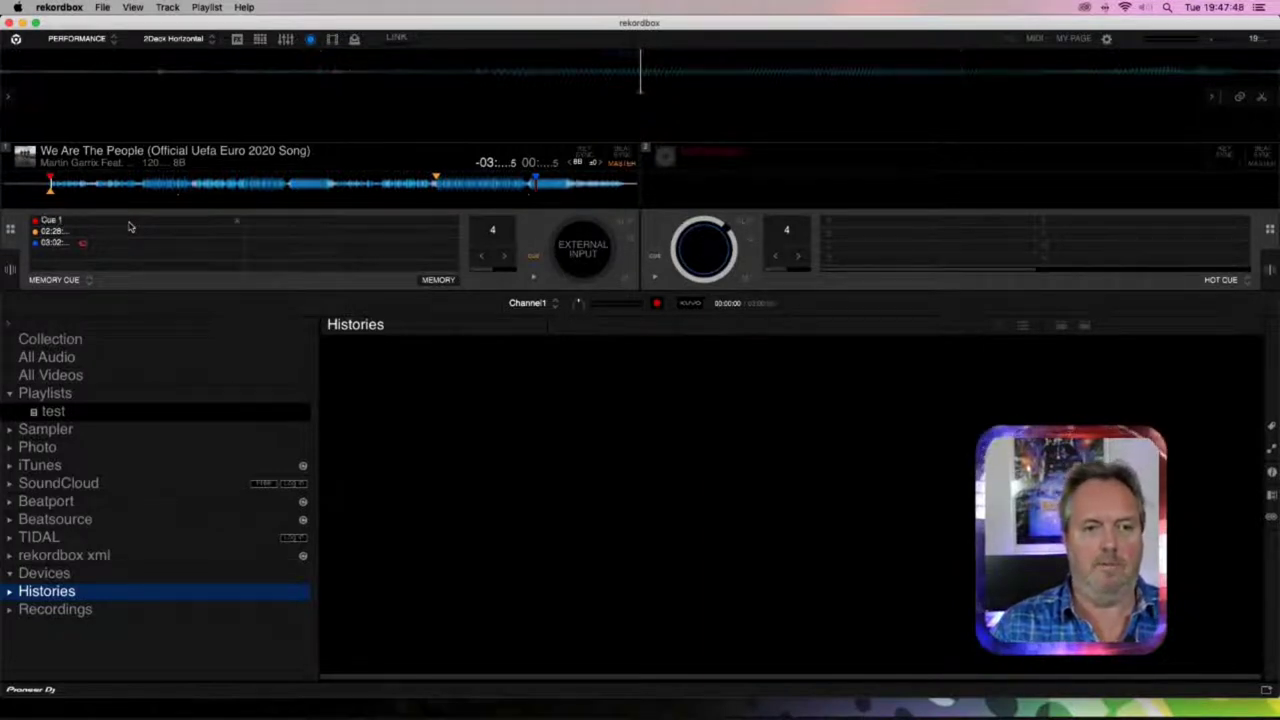
pyautogui.click(106, 232)
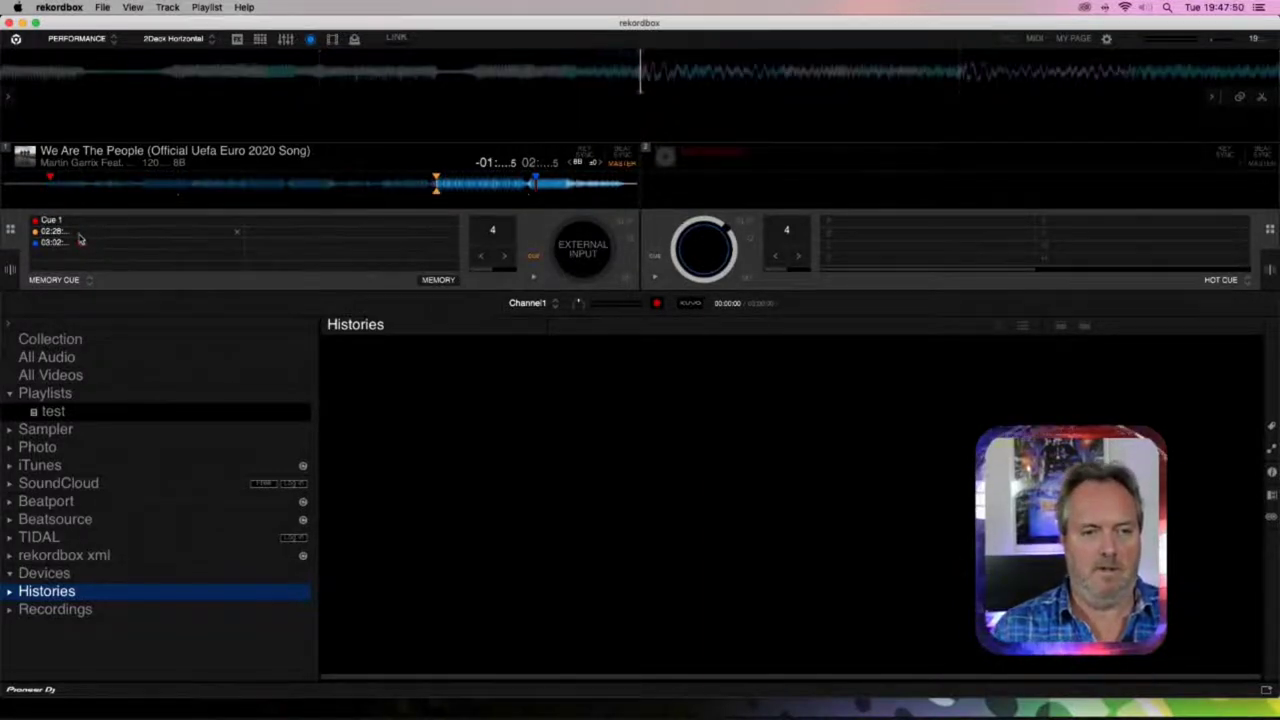
pyautogui.doubleClick(62, 233)
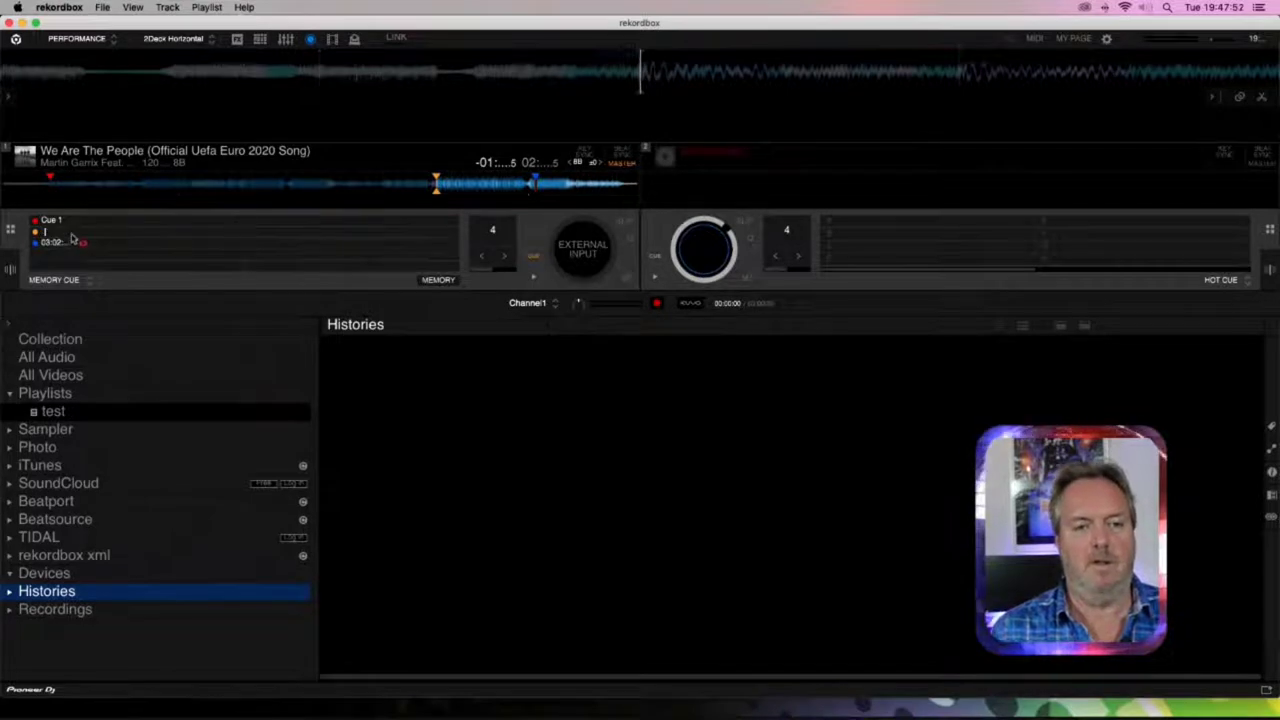
pyautogui.write('cue 2')
pyautogui.press('Return')
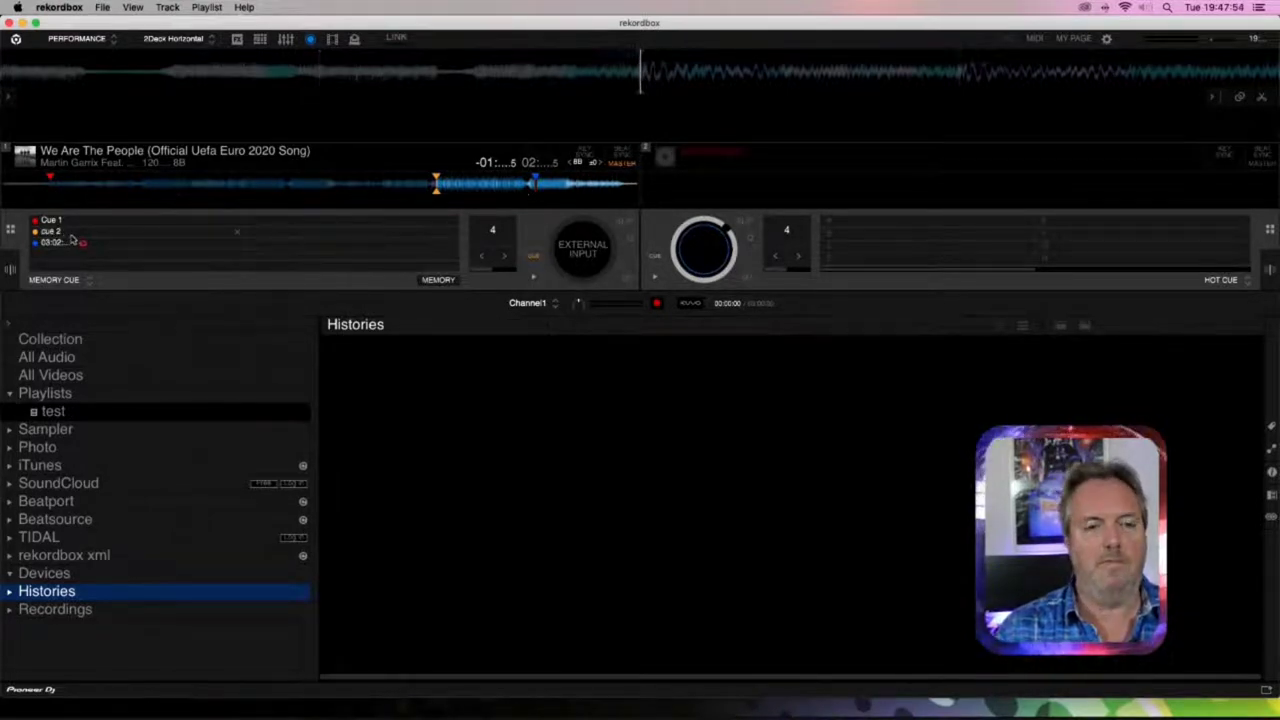
# Name the 3:02 memory cue 'Loop de loop'.
pyautogui.doubleClick(113, 249)
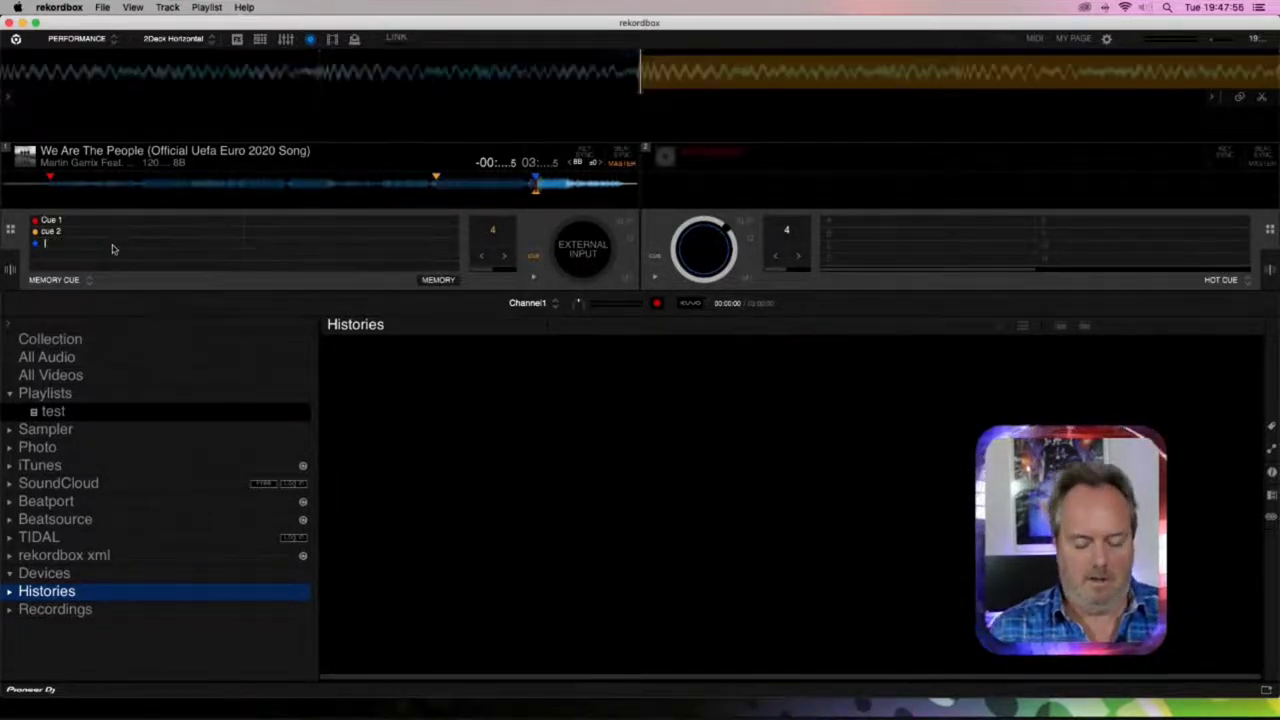
pyautogui.write('Loop de lo')
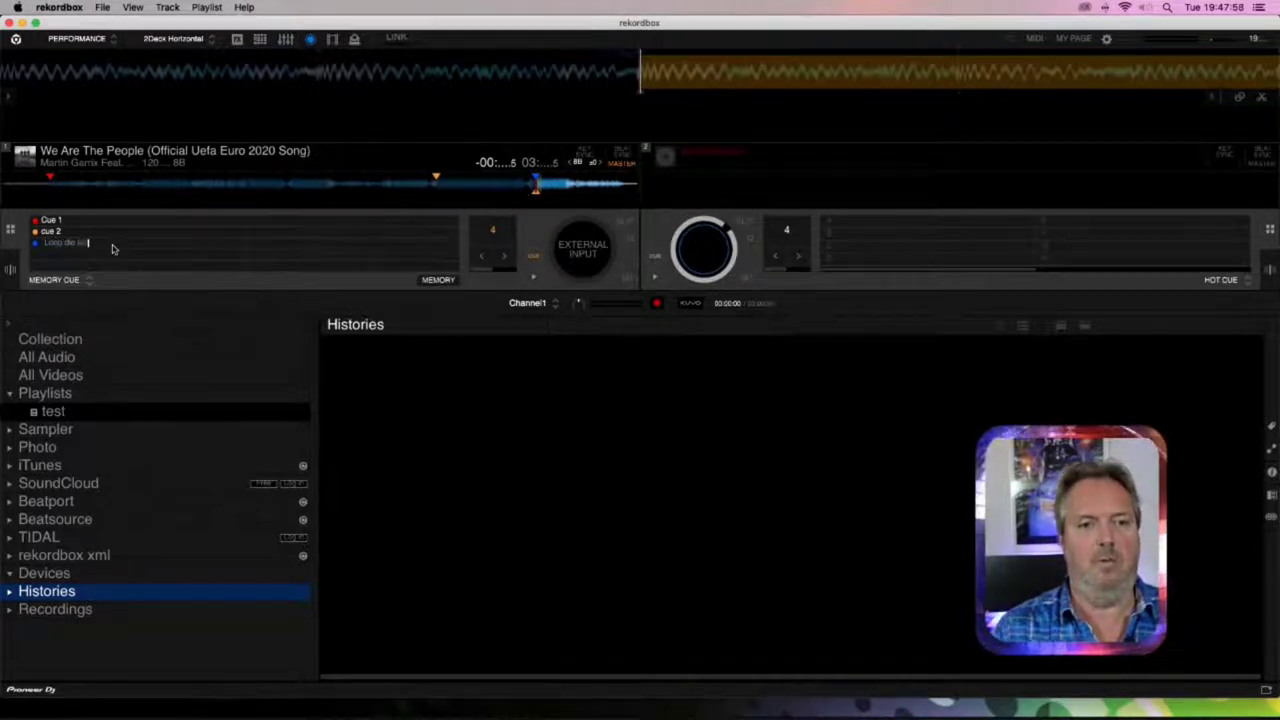
pyautogui.write('op')
pyautogui.press('Return')
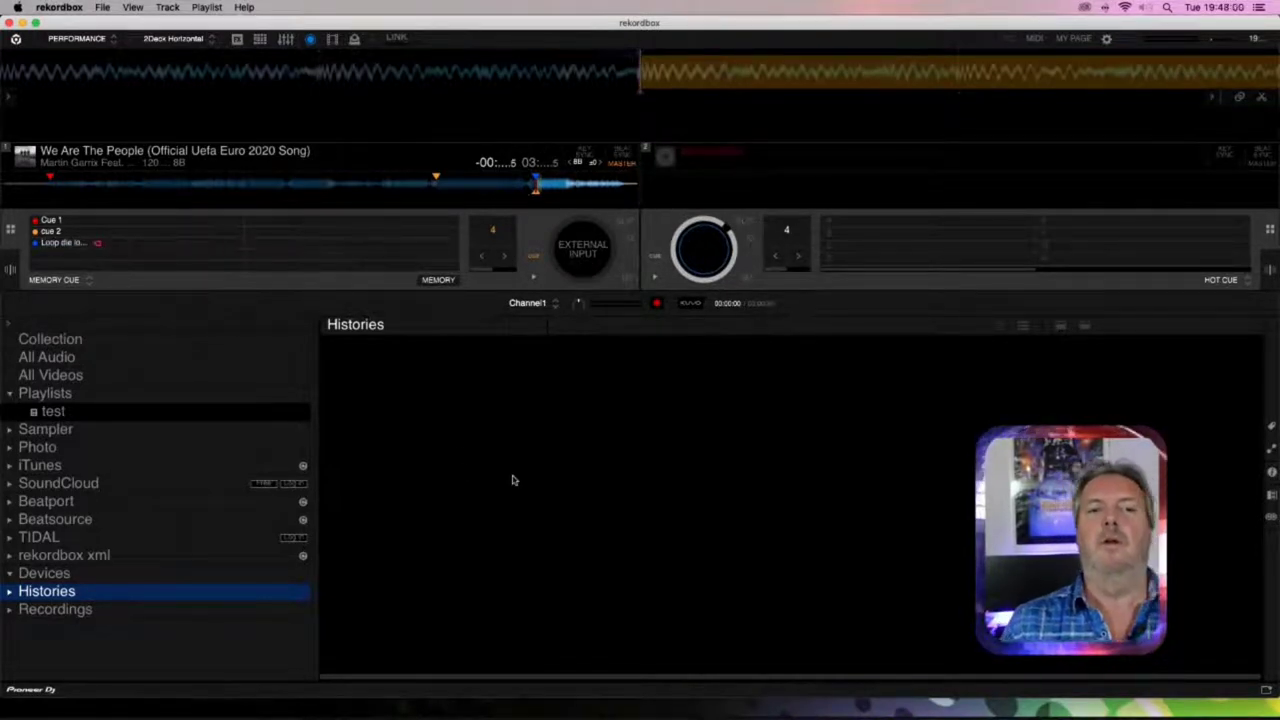
pyautogui.click(103, 7)
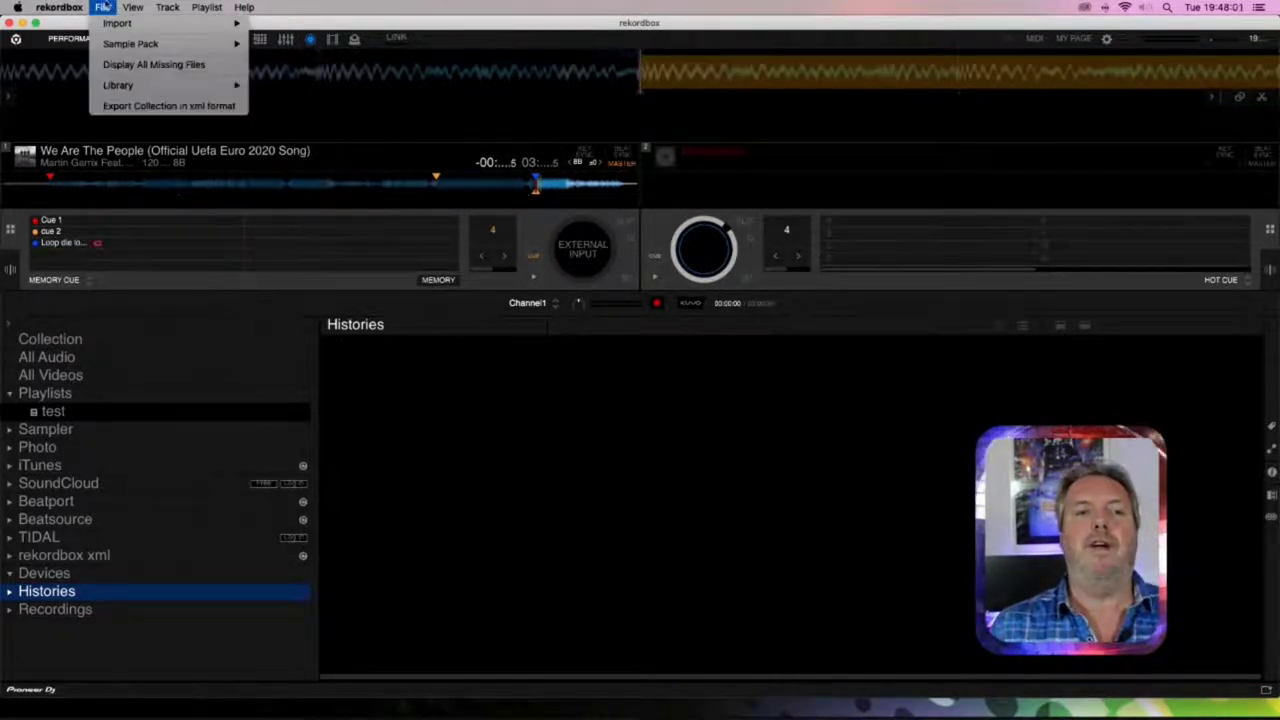
# Export the collection as Rekordbox.xml in Documents, replacing the existing file, and quit rekordbox.
pyautogui.click(152, 107)
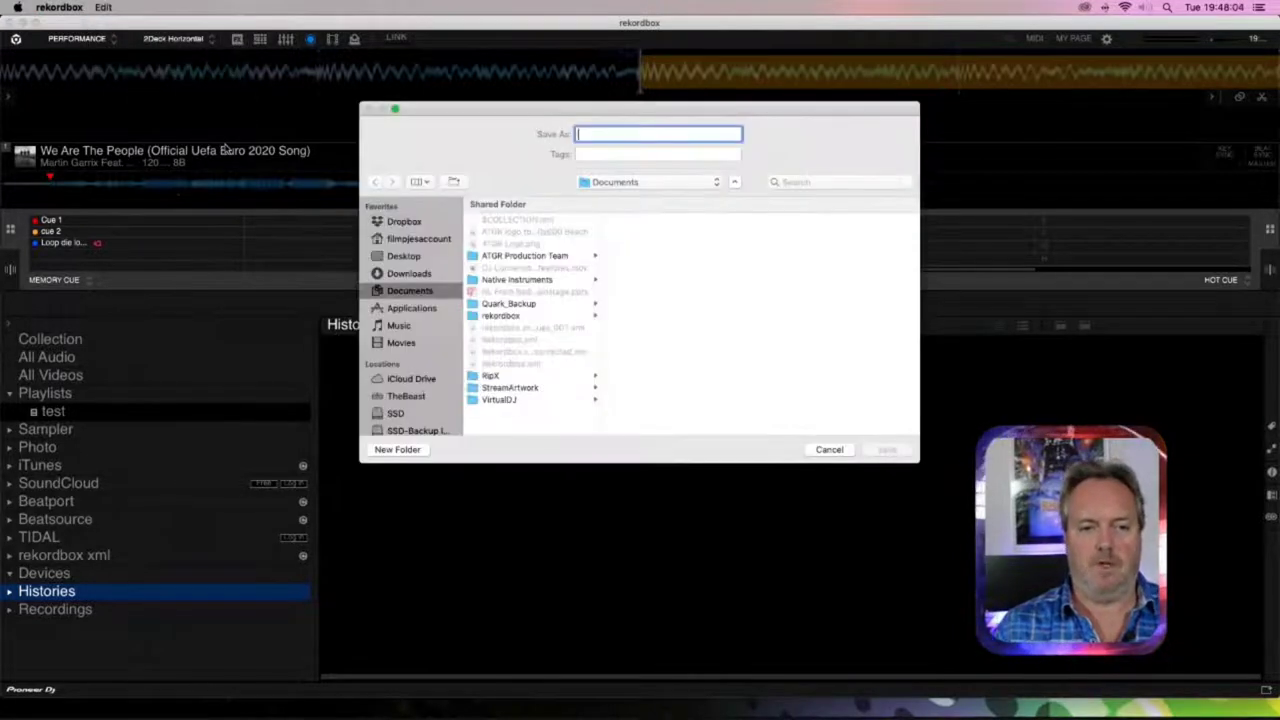
pyautogui.write('R')
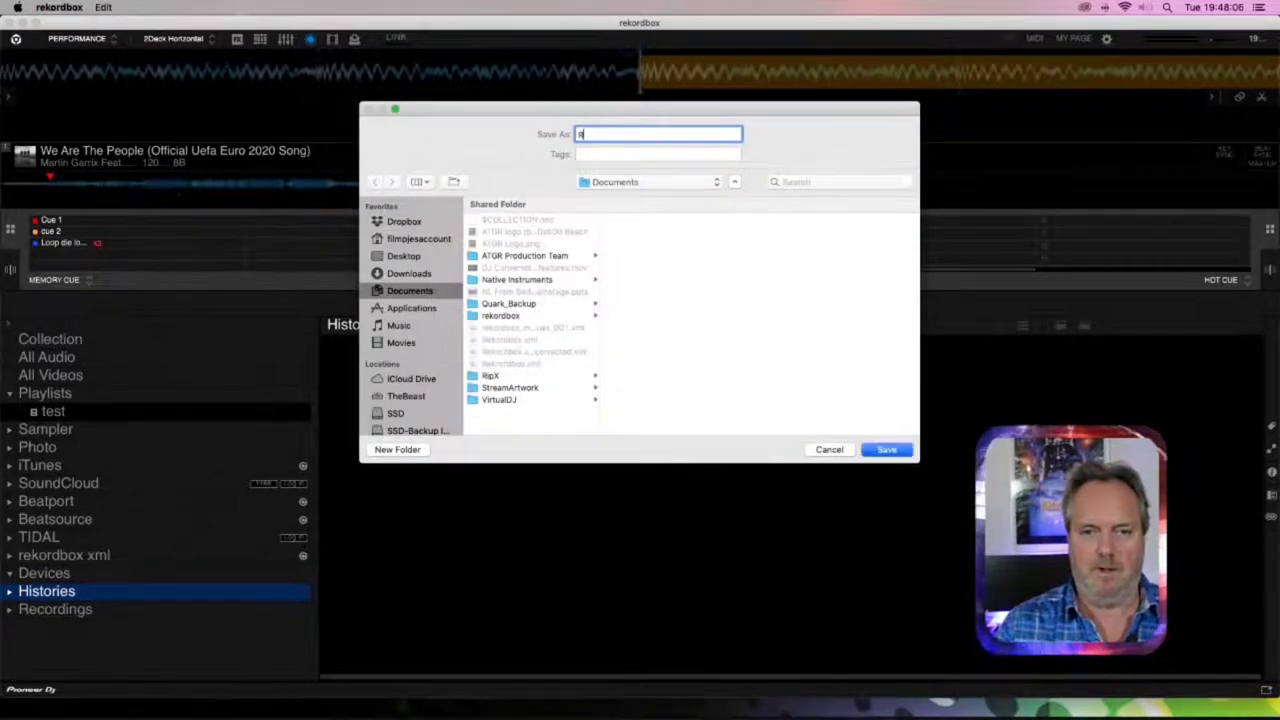
pyautogui.write('ekordbox')
pyautogui.press('Return')
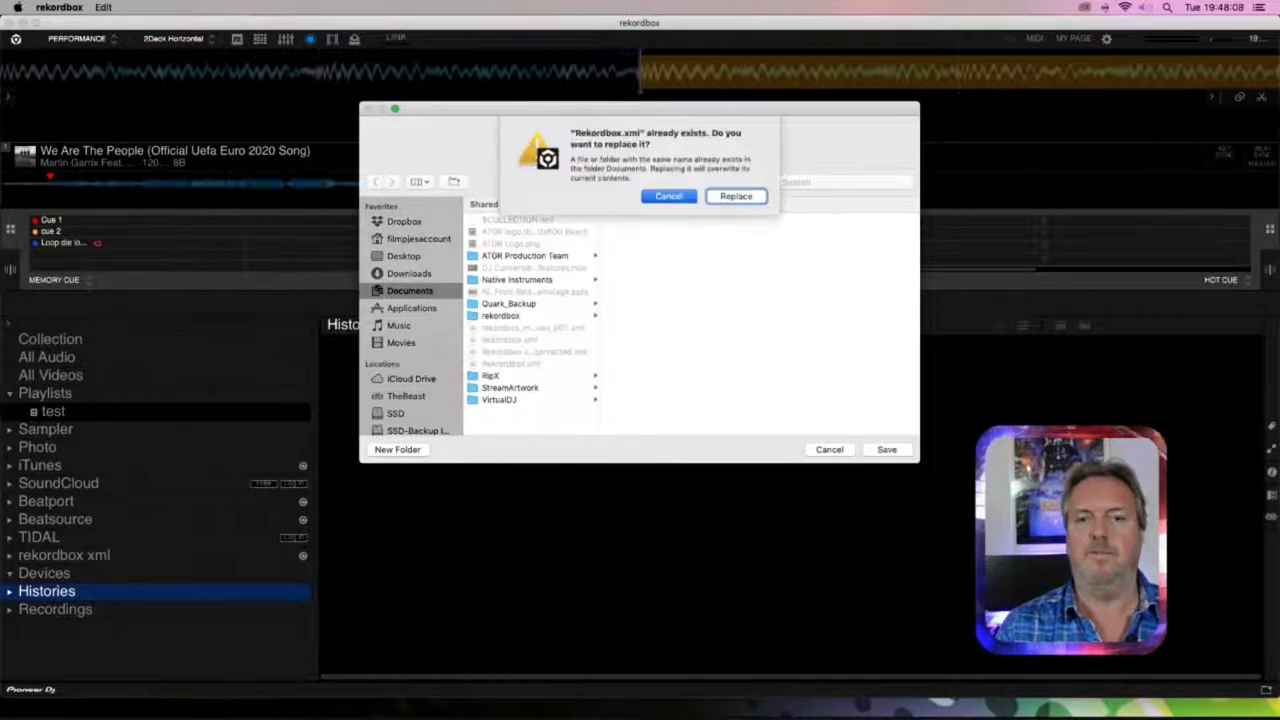
pyautogui.click(750, 199)
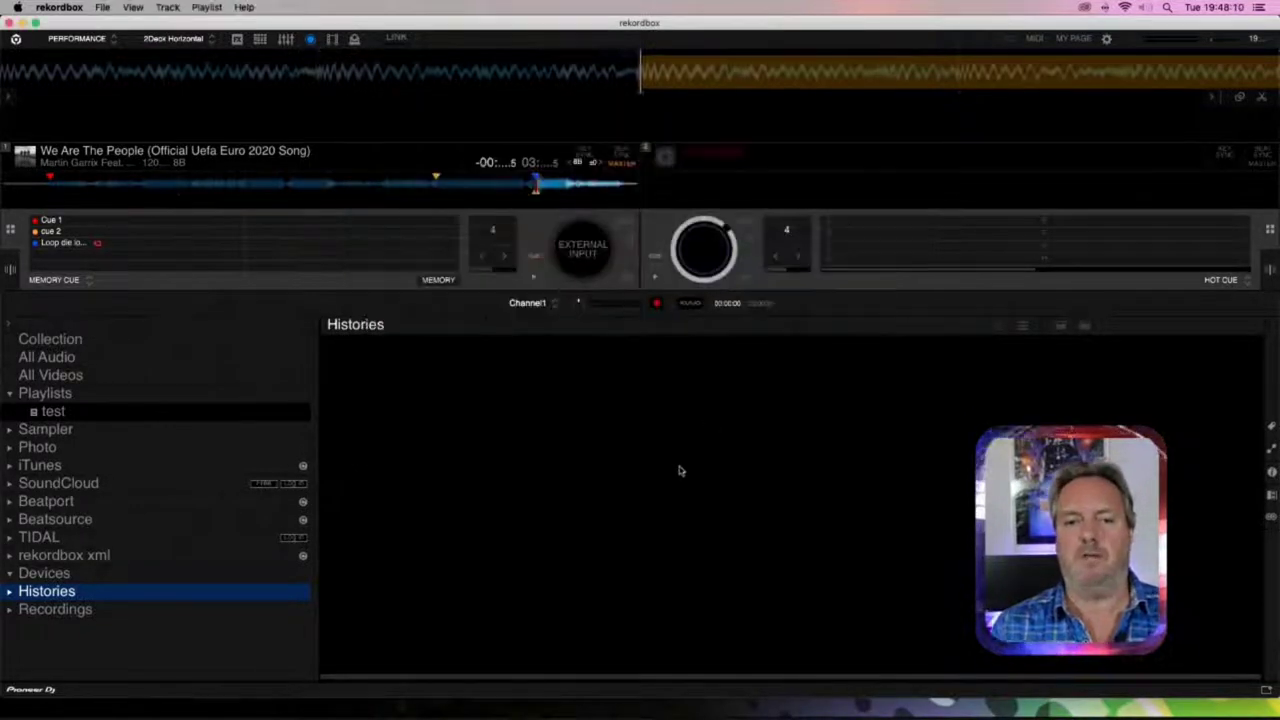
pyautogui.press('super+comma')
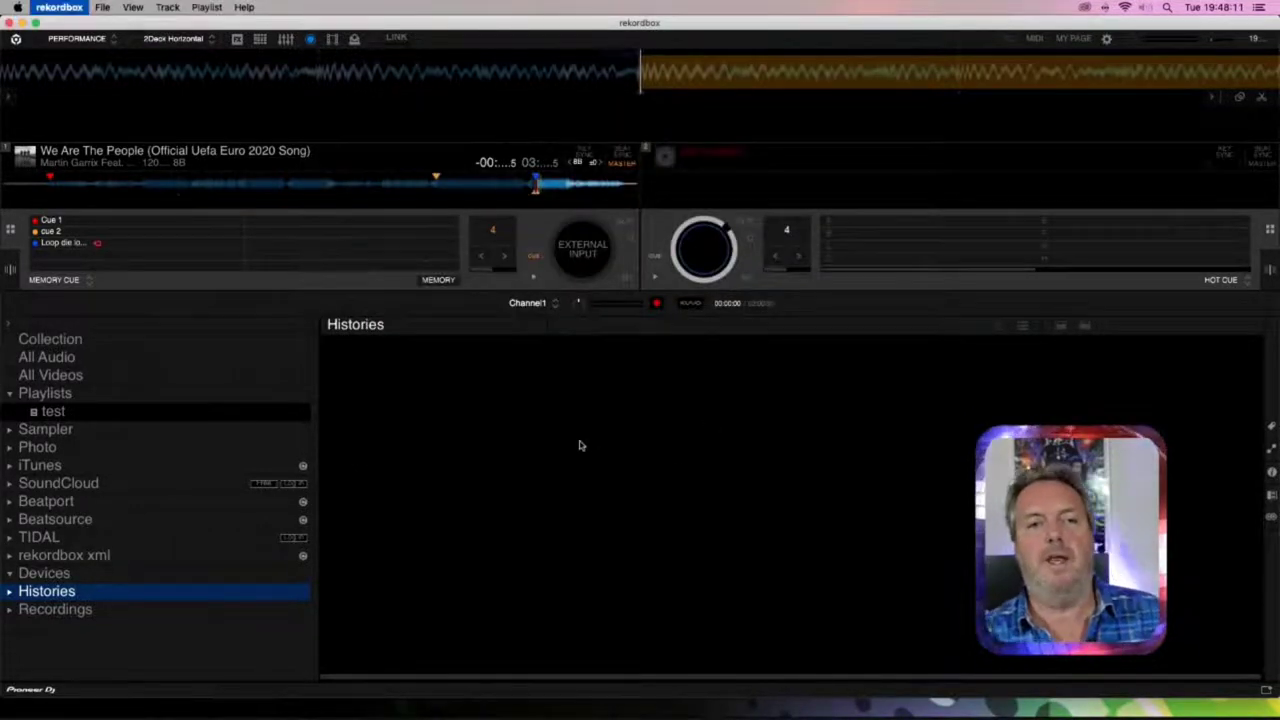
pyautogui.press('super+q')
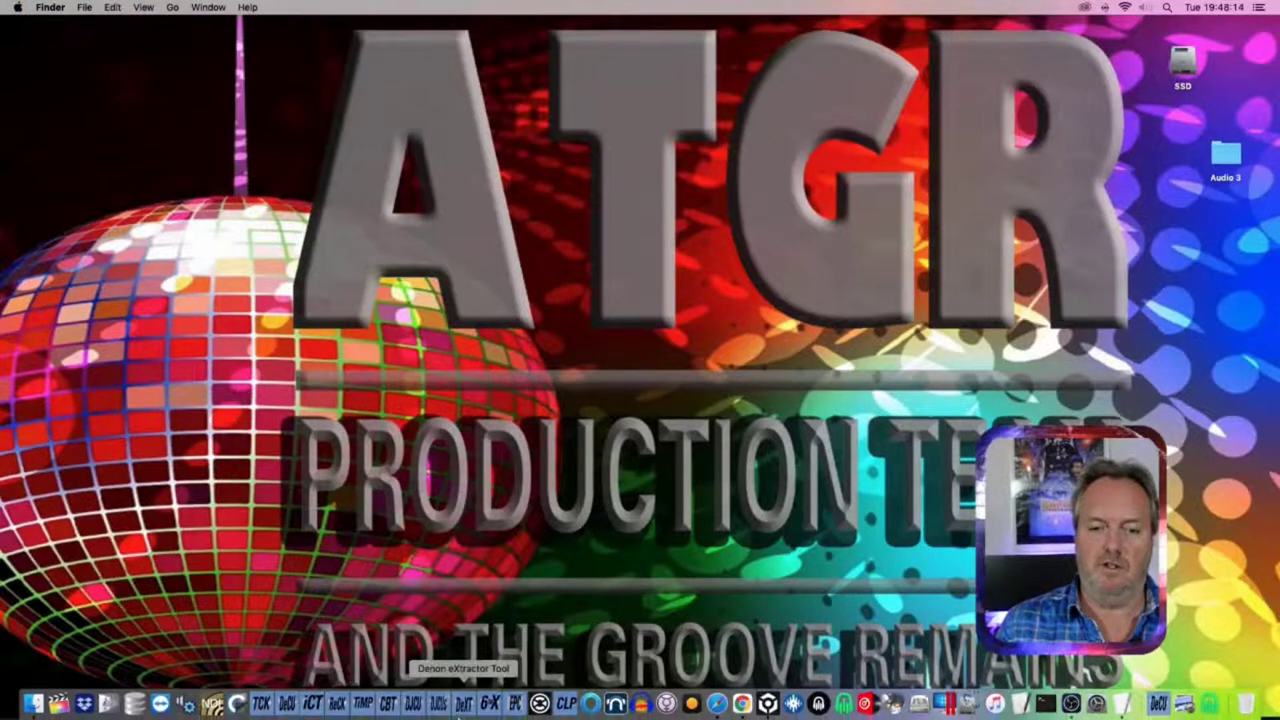
# Launch Denon Conversion Utility and allow it to control System Events and Finder.
pyautogui.click(288, 703)
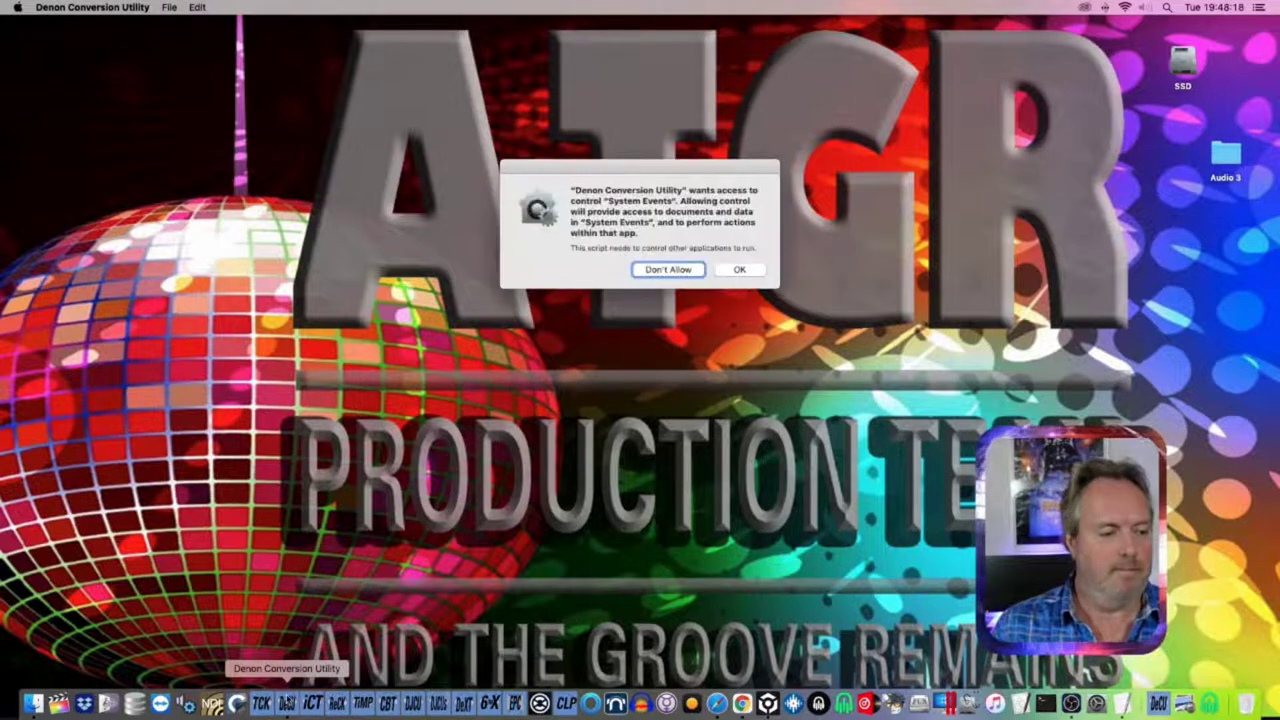
pyautogui.click(741, 269)
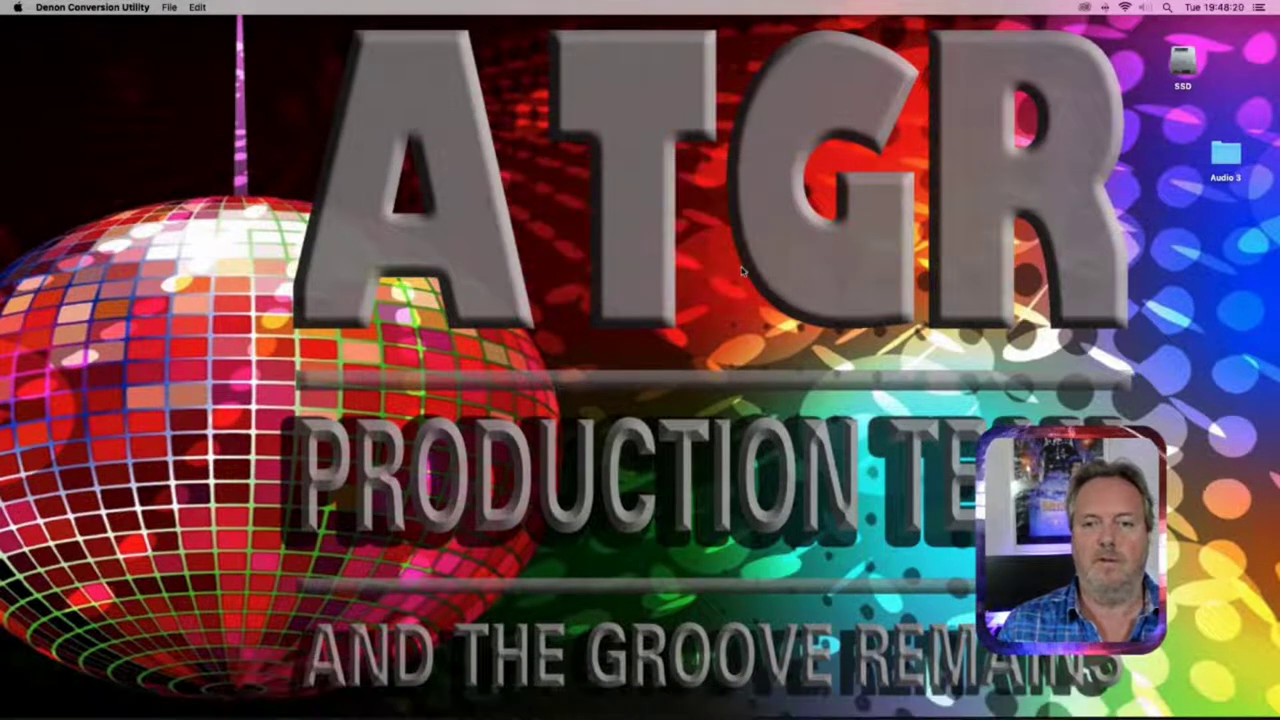
pyautogui.click(738, 276)
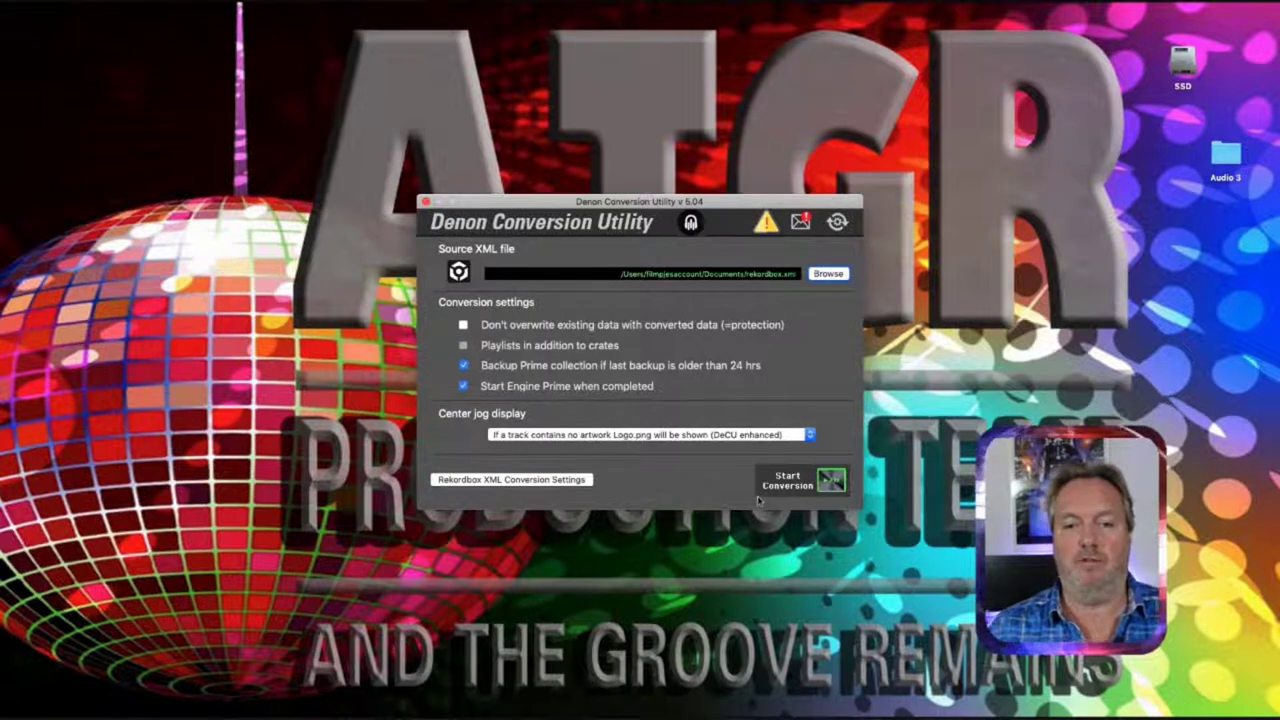
# Convert the test playlist from the rekordbox collection, declining to view the log.
pyautogui.click(828, 485)
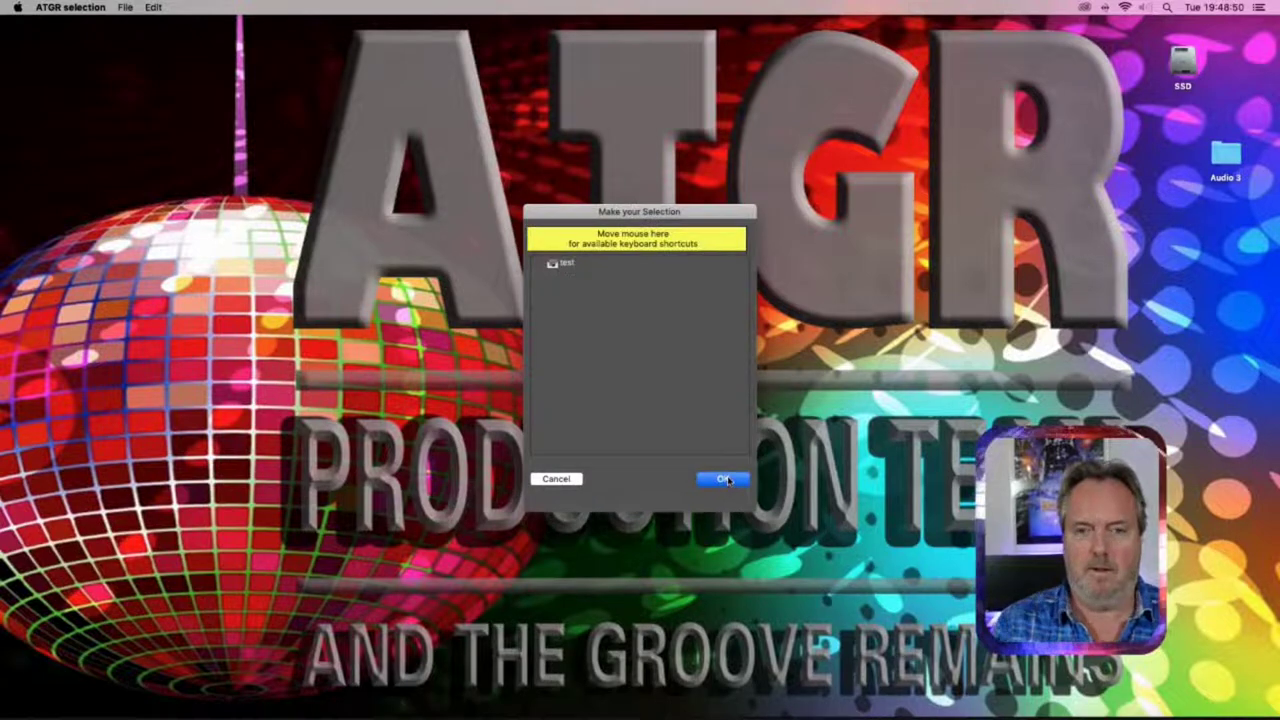
pyautogui.click(644, 265)
pyautogui.click(707, 478)
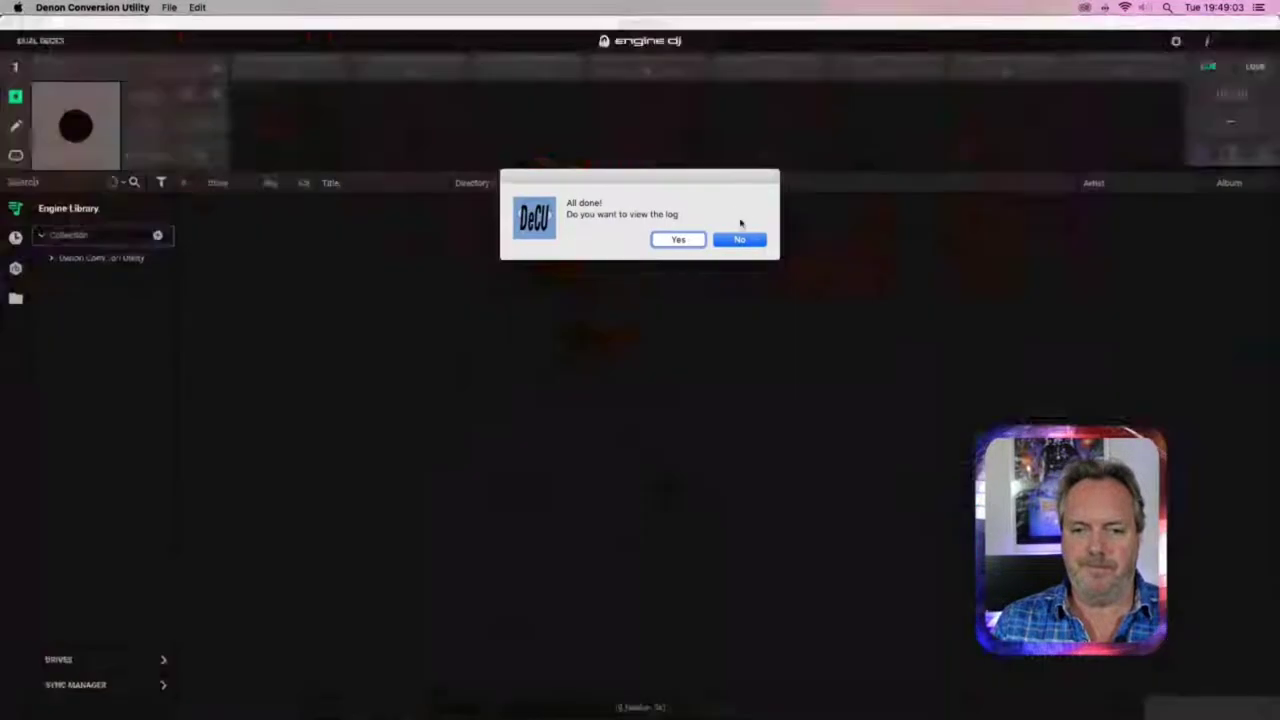
pyautogui.click(739, 239)
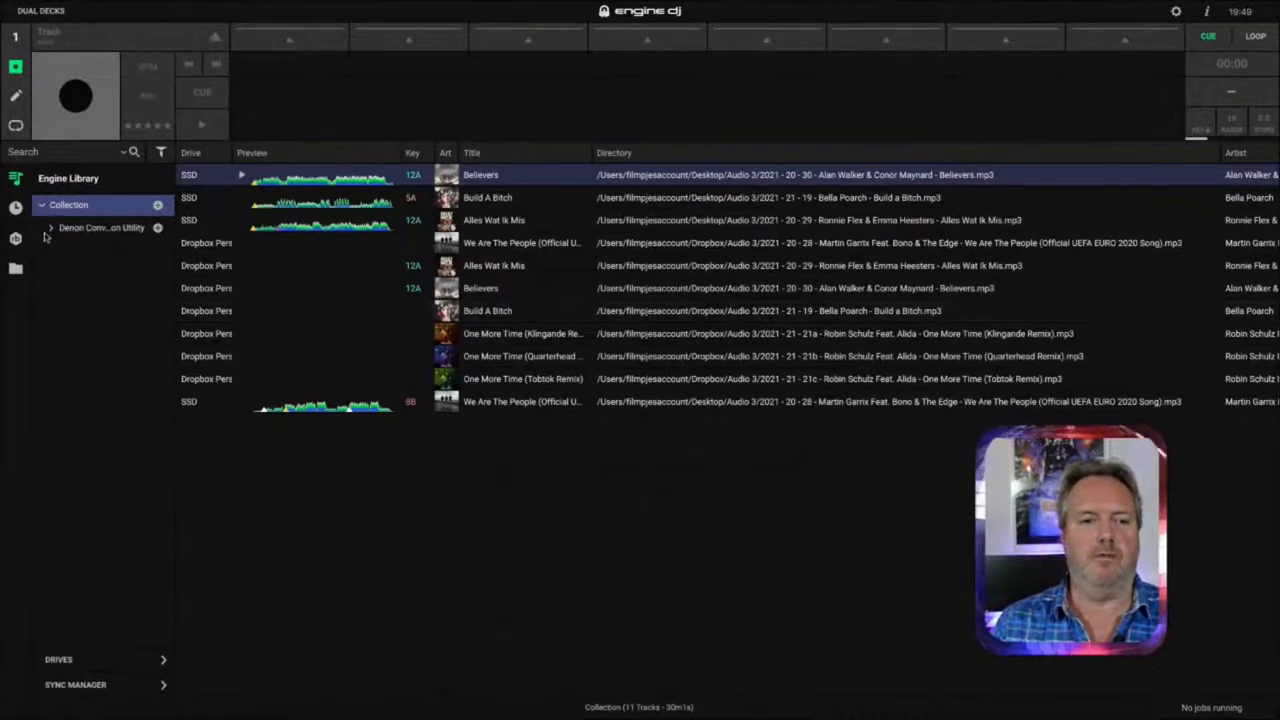
# Open Converted Playlists > test and load We Are The People onto the deck.
pyautogui.click(52, 228)
pyautogui.click(61, 251)
pyautogui.click(61, 251)
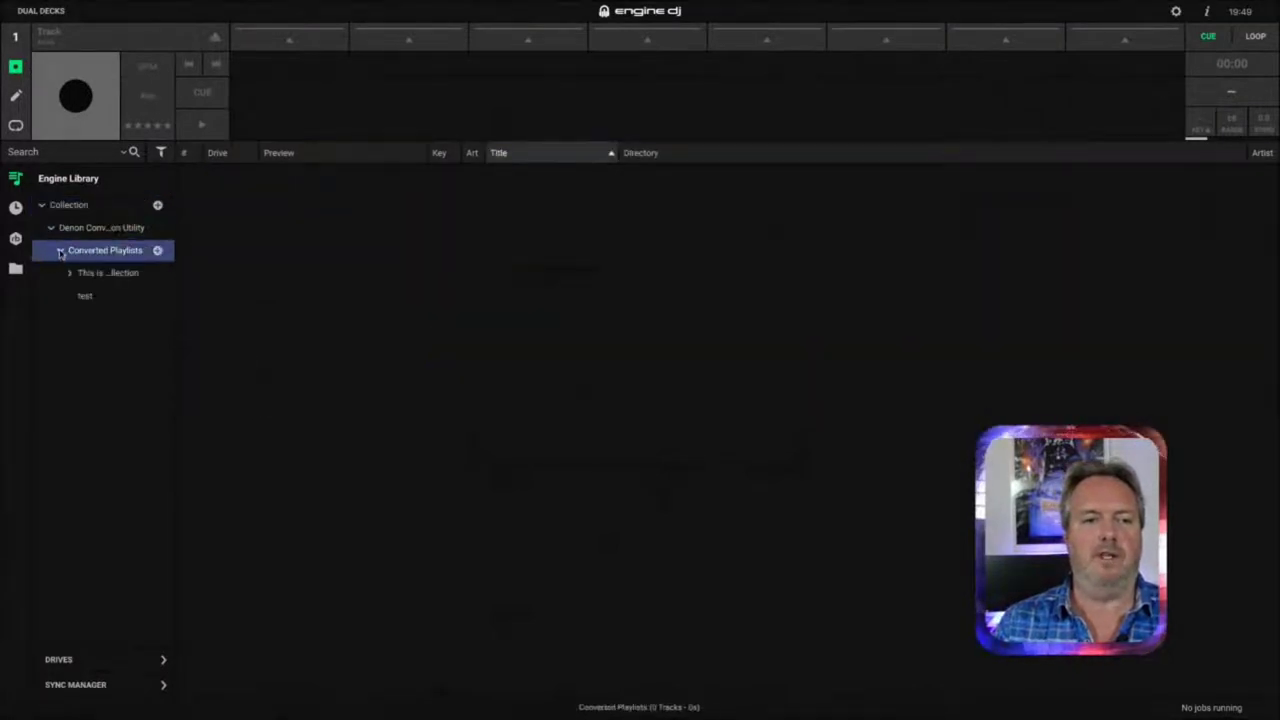
pyautogui.click(82, 295)
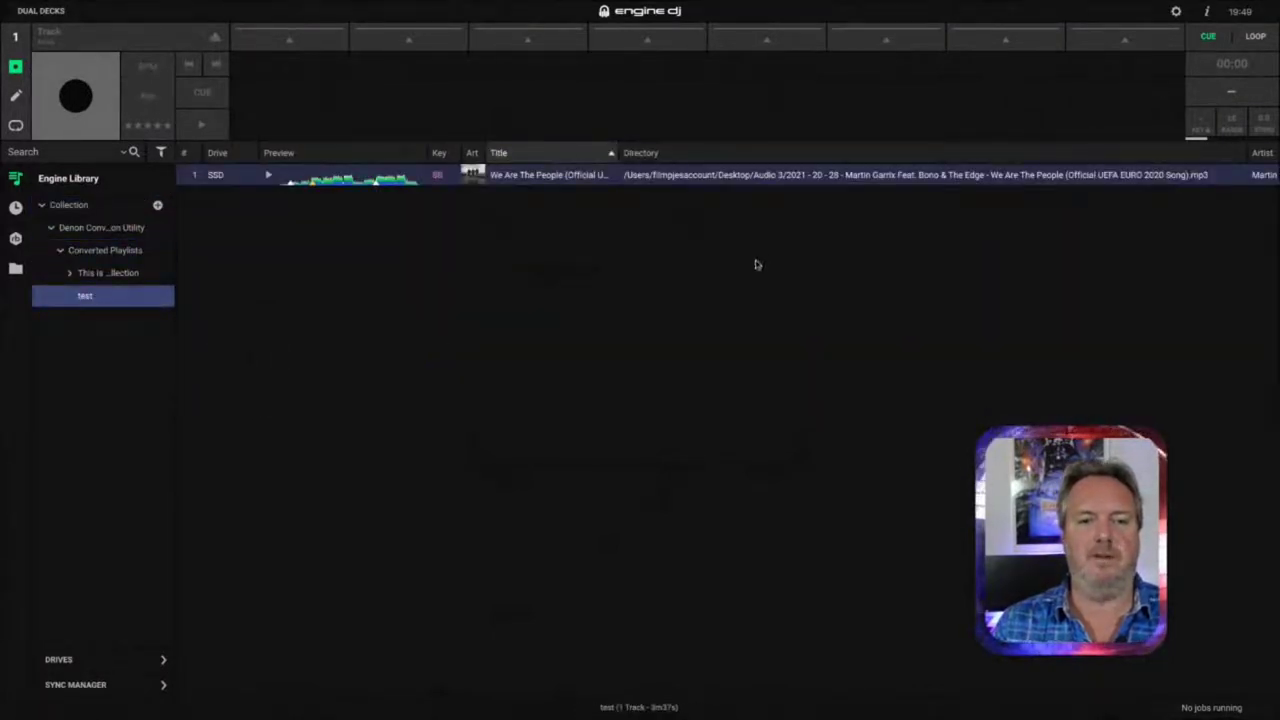
pyautogui.moveTo(610, 106); pyautogui.dragTo(597, 104)
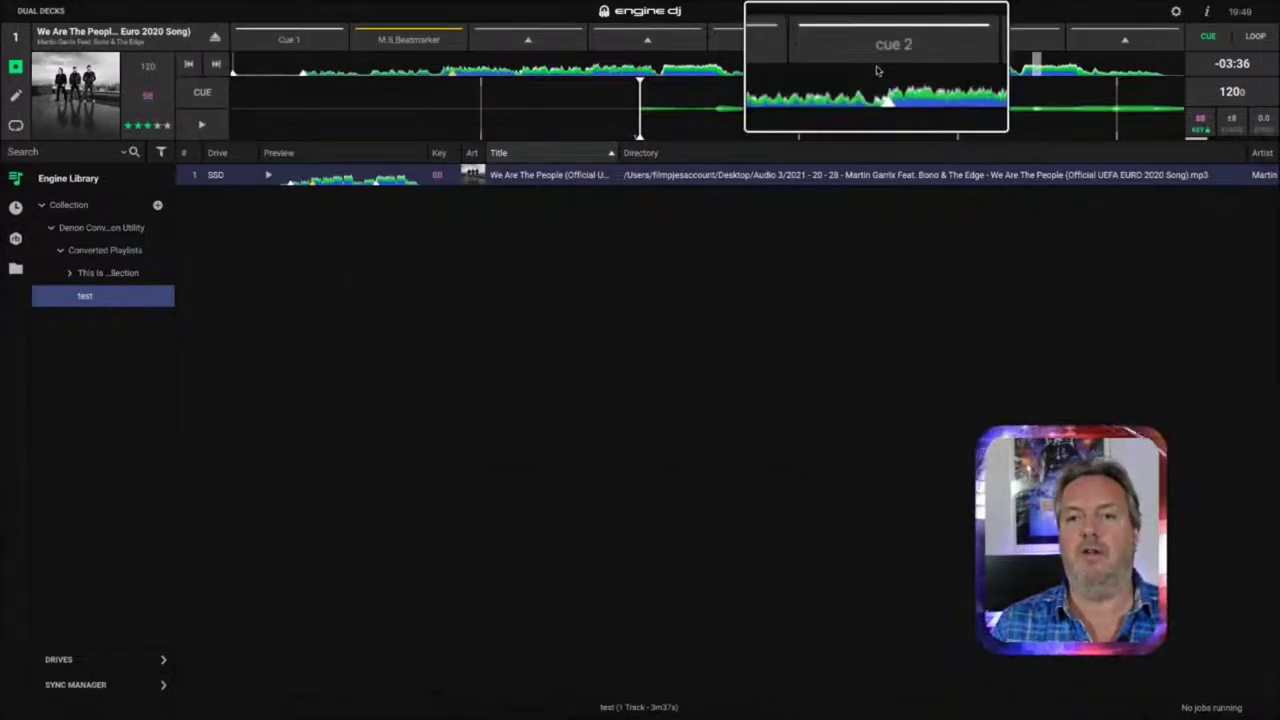
# Switch the performance pads to LOOP to check the imported loops, then quit Engine DJ.
pyautogui.click(1255, 35)
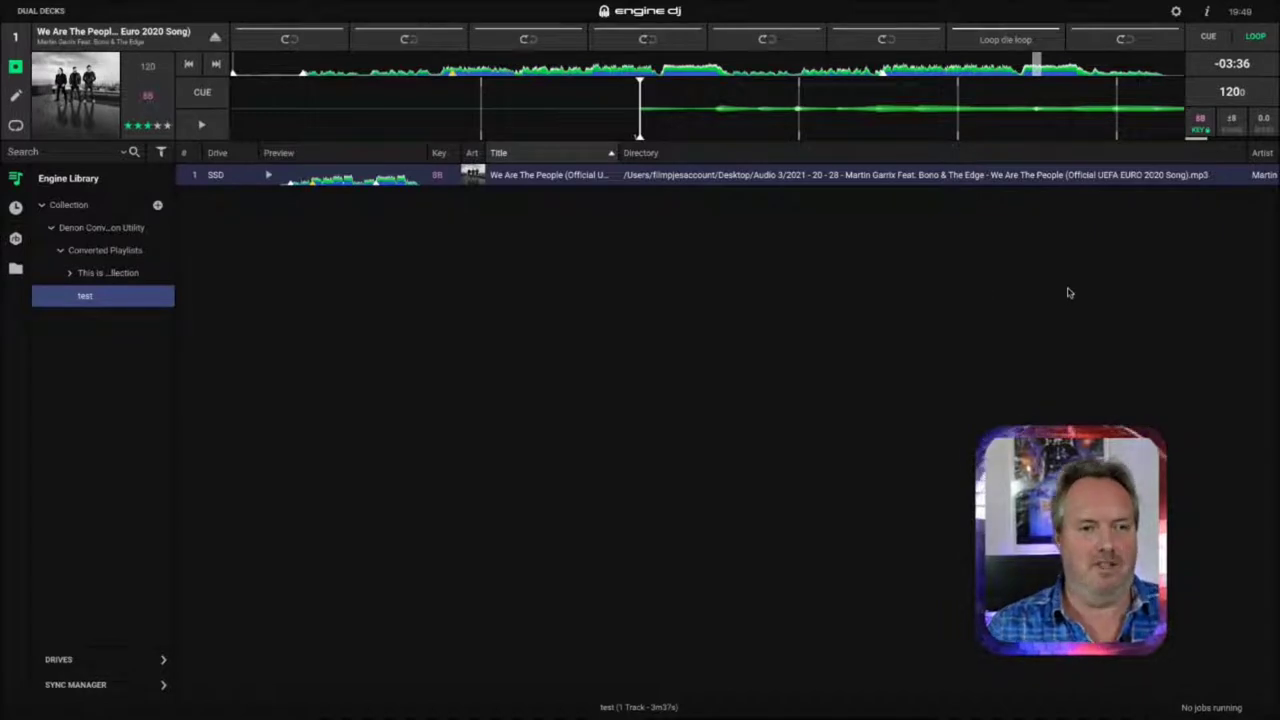
pyautogui.click(995, 393)
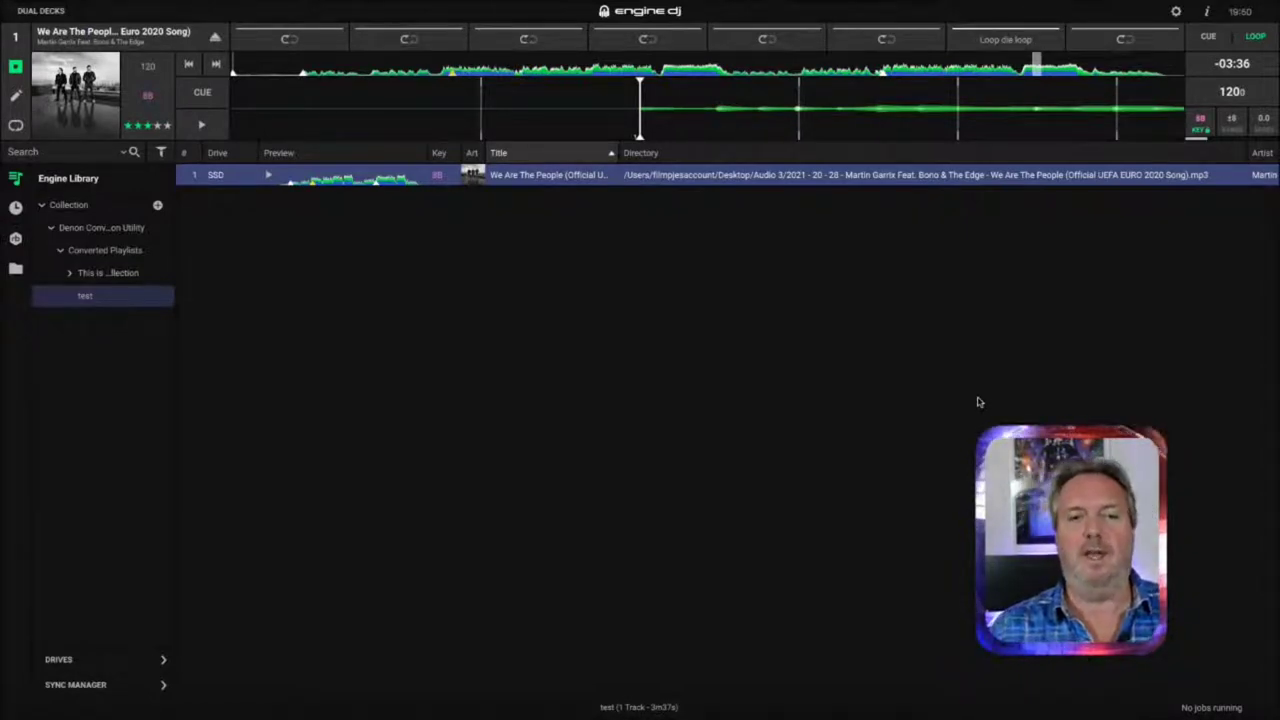
pyautogui.press('super+q')
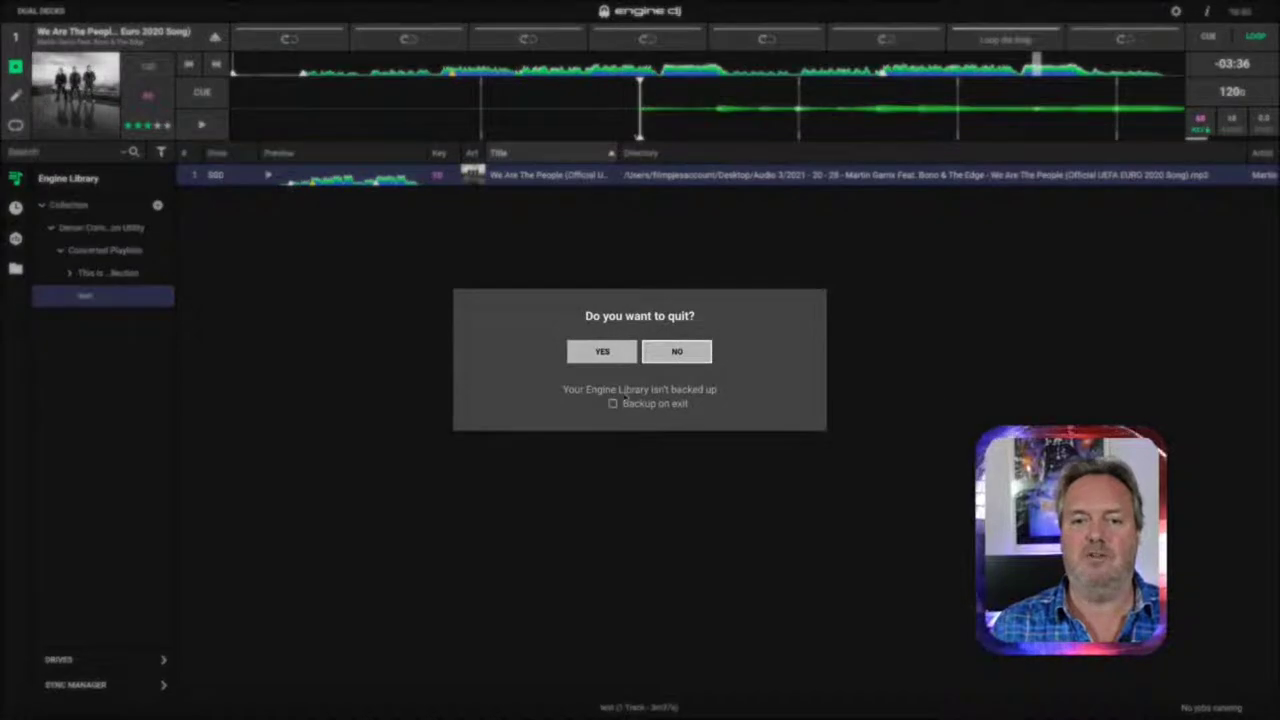
# Confirm quitting Engine DJ, launch Rekordbox Cue and Key Tool, and allow System Events and Finder access.
pyautogui.click(645, 352)
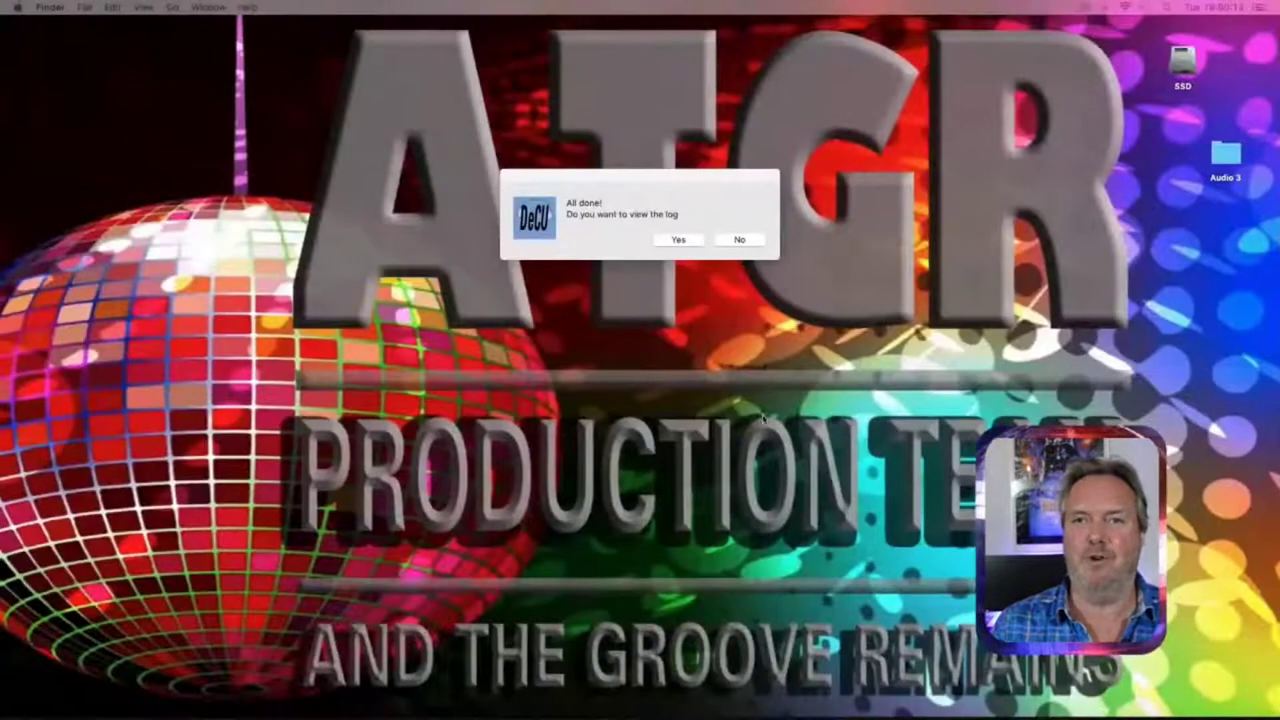
pyautogui.click(745, 240)
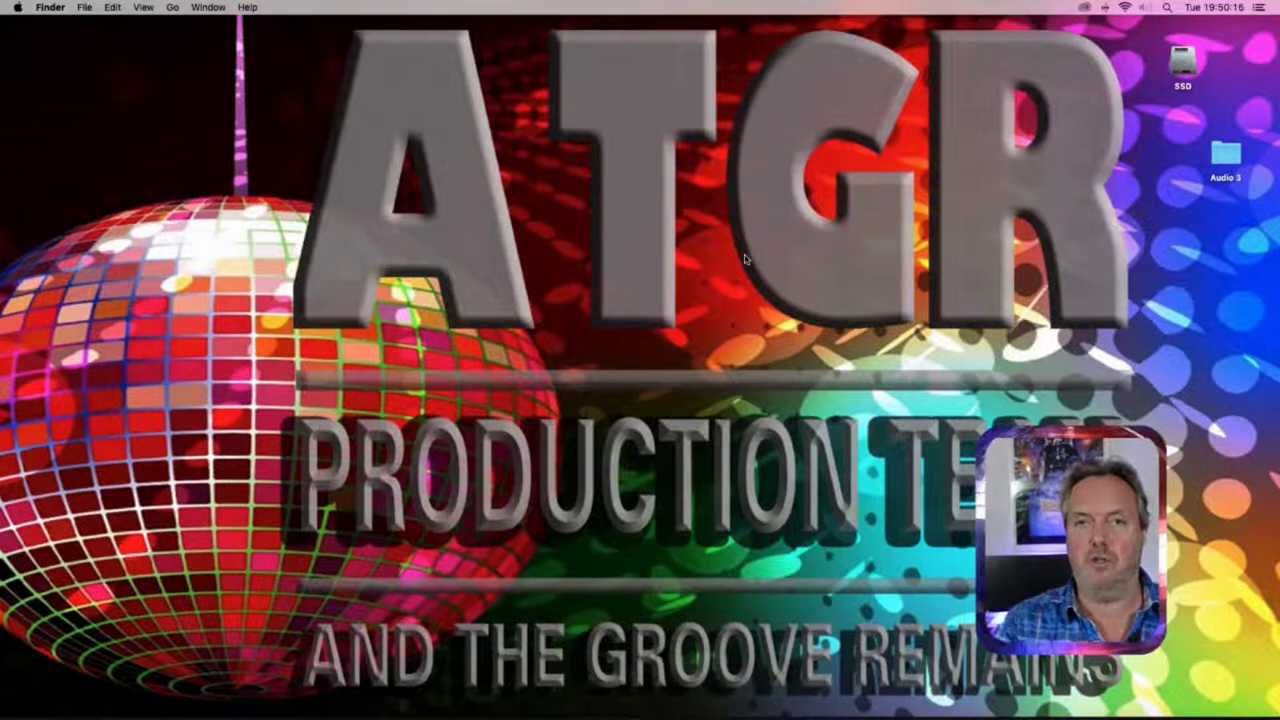
pyautogui.moveTo(530, 712)
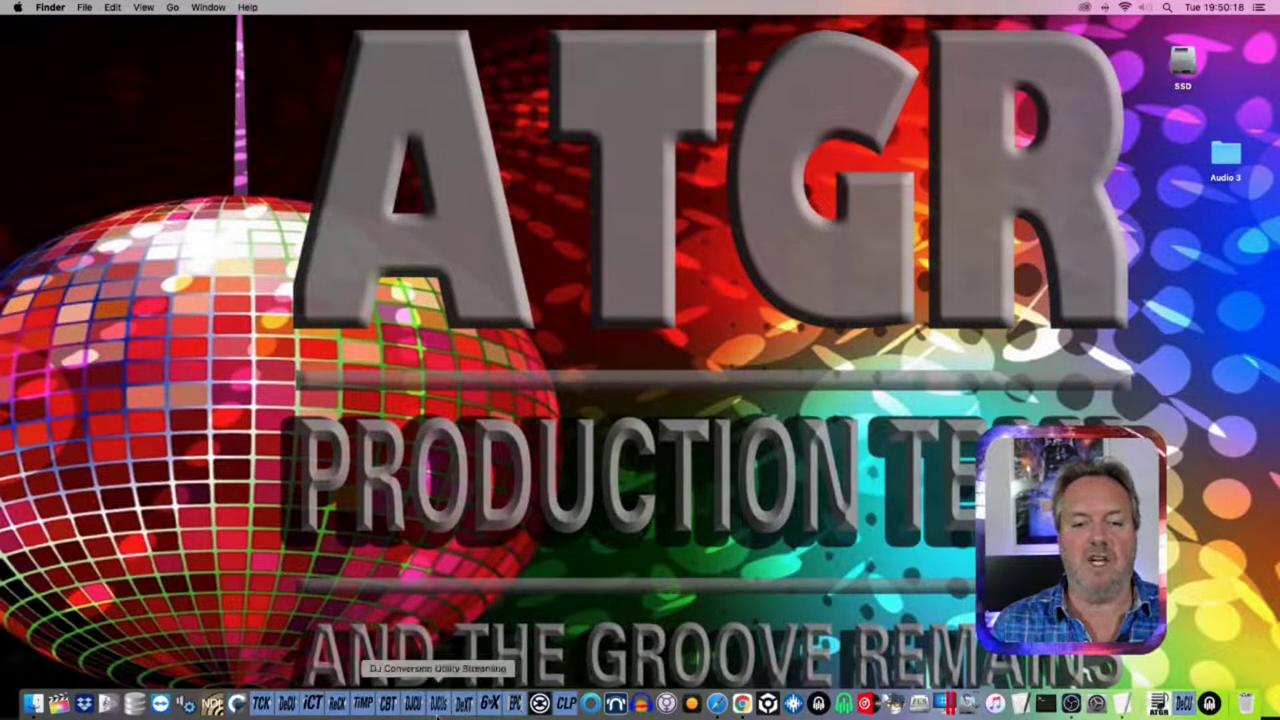
pyautogui.click(337, 705)
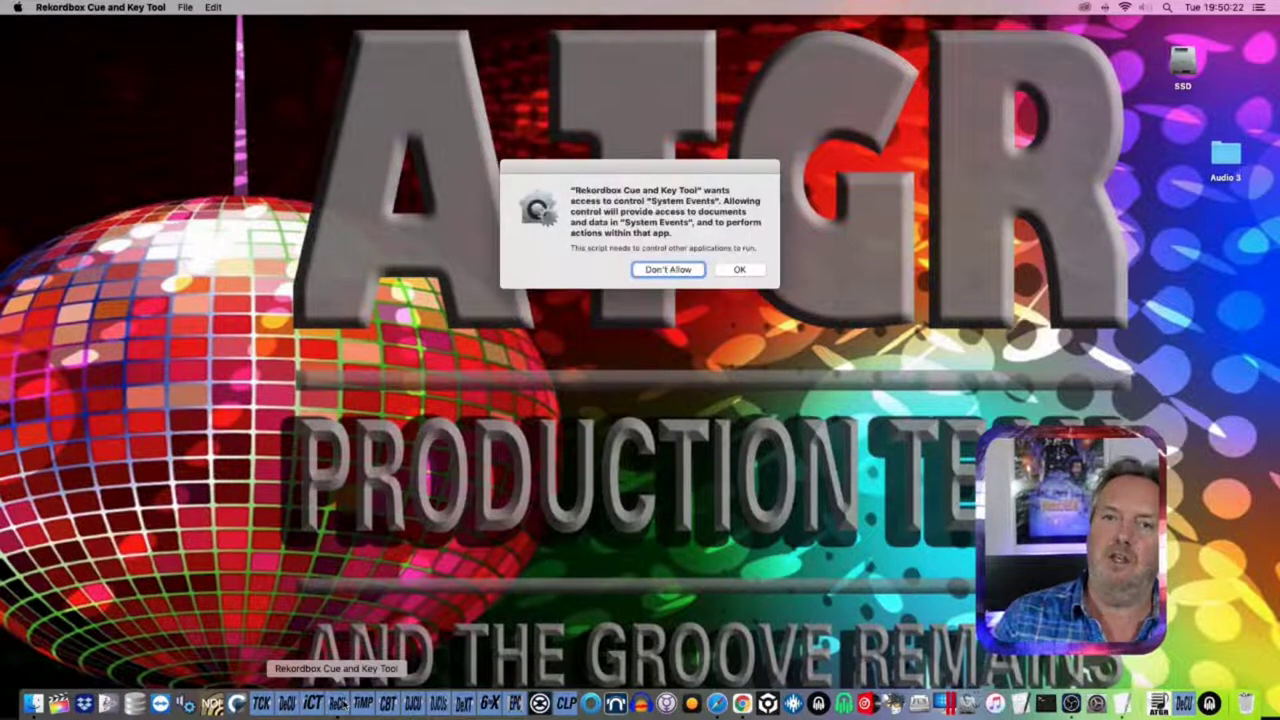
pyautogui.click(740, 270)
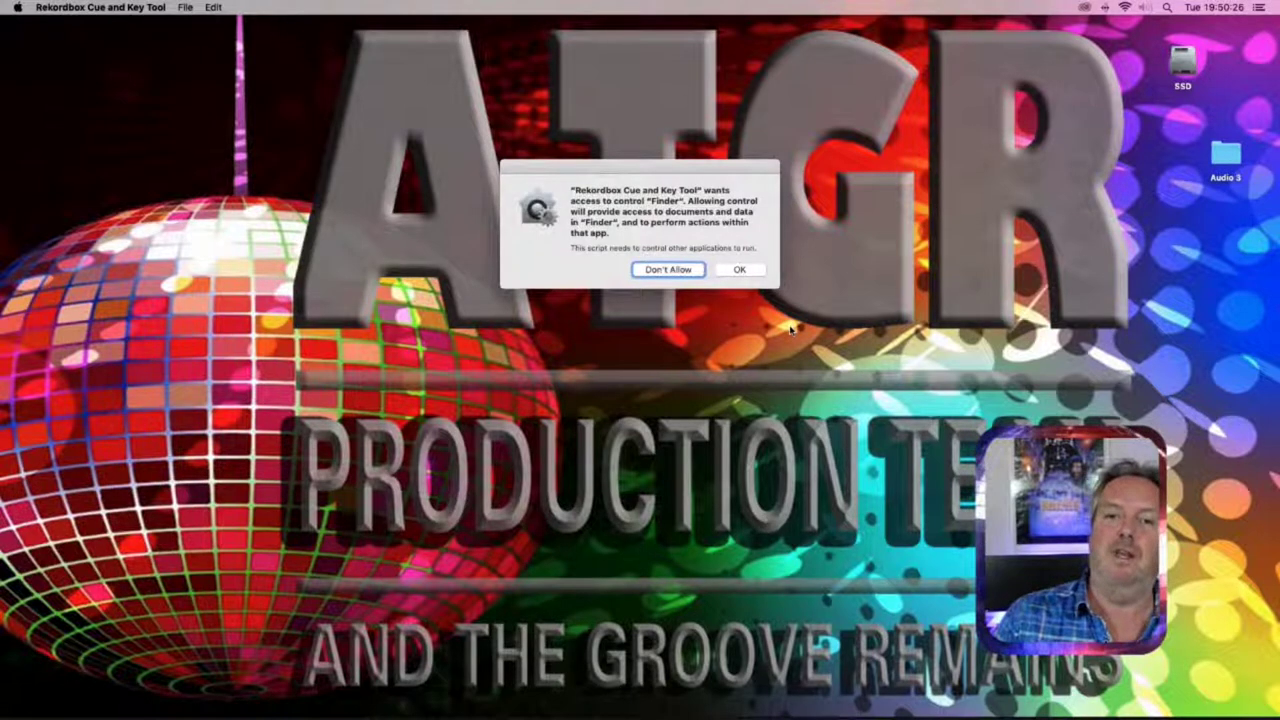
pyautogui.click(738, 270)
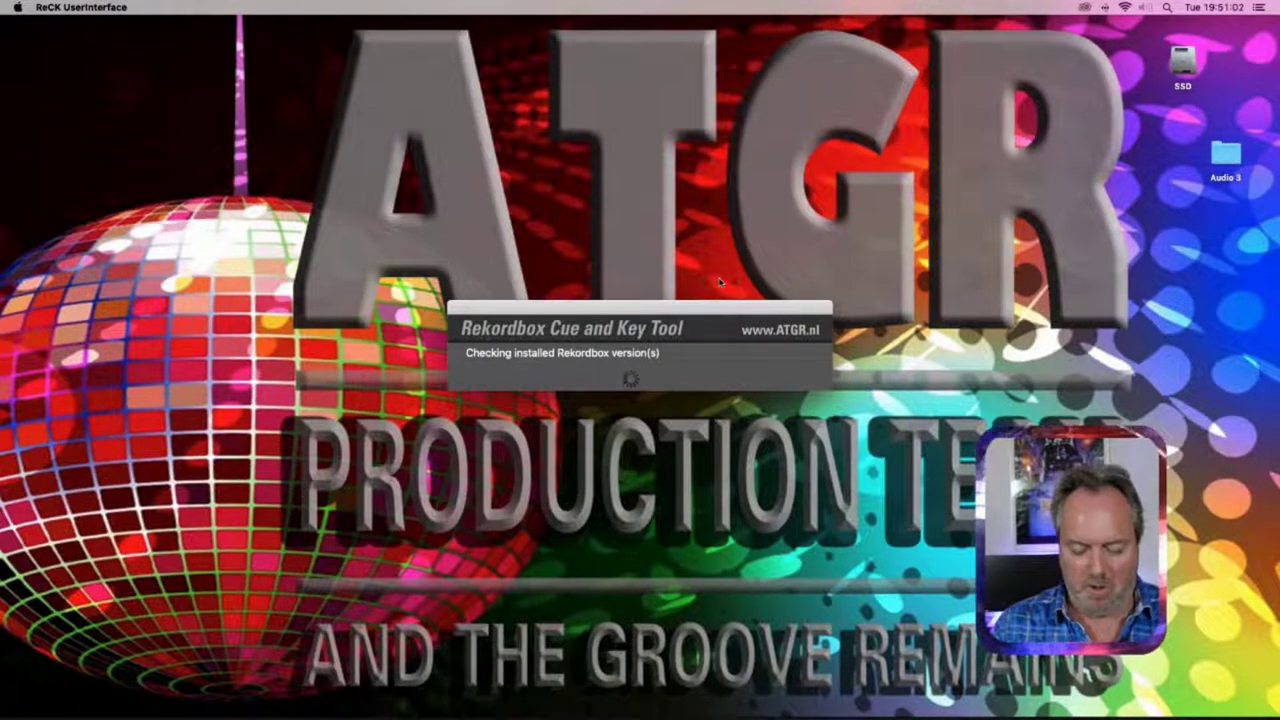
# Set Behavior to Don't use MiK cues, untick Preceeding 0, and set Comment to Off.
pyautogui.moveTo(669, 314); pyautogui.dragTo(1279, 314)
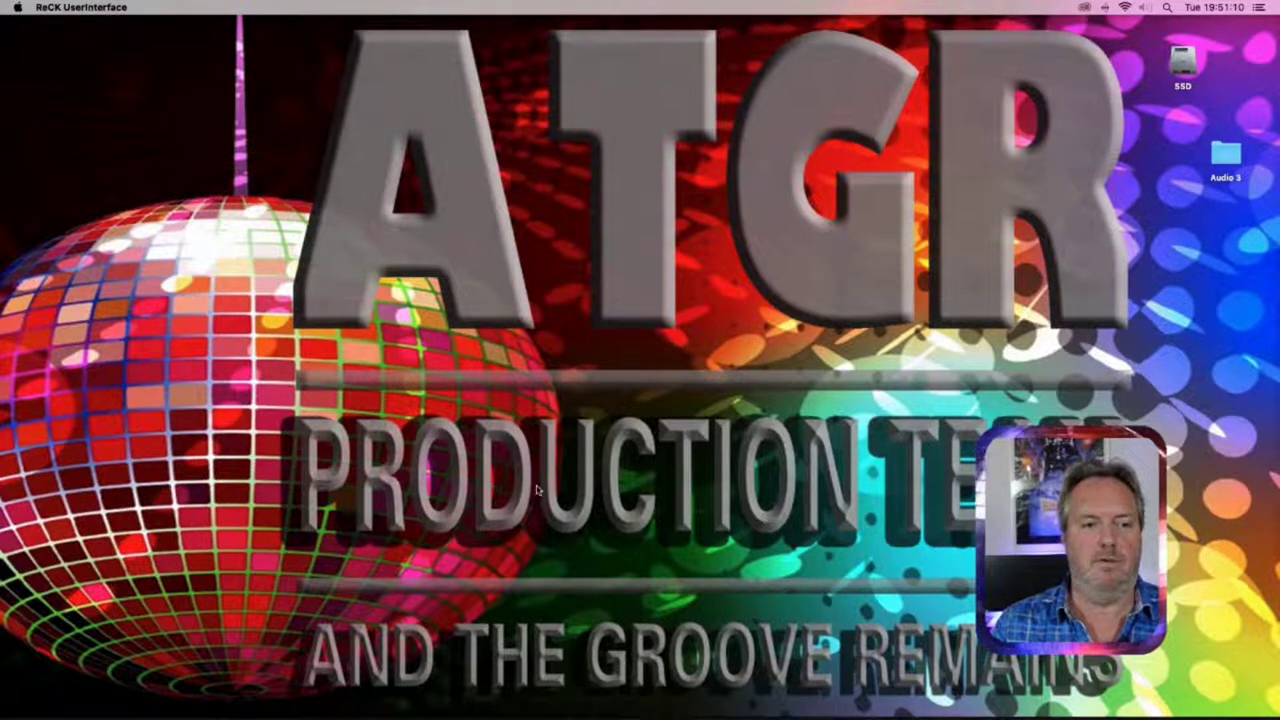
pyautogui.press('super+Tab')
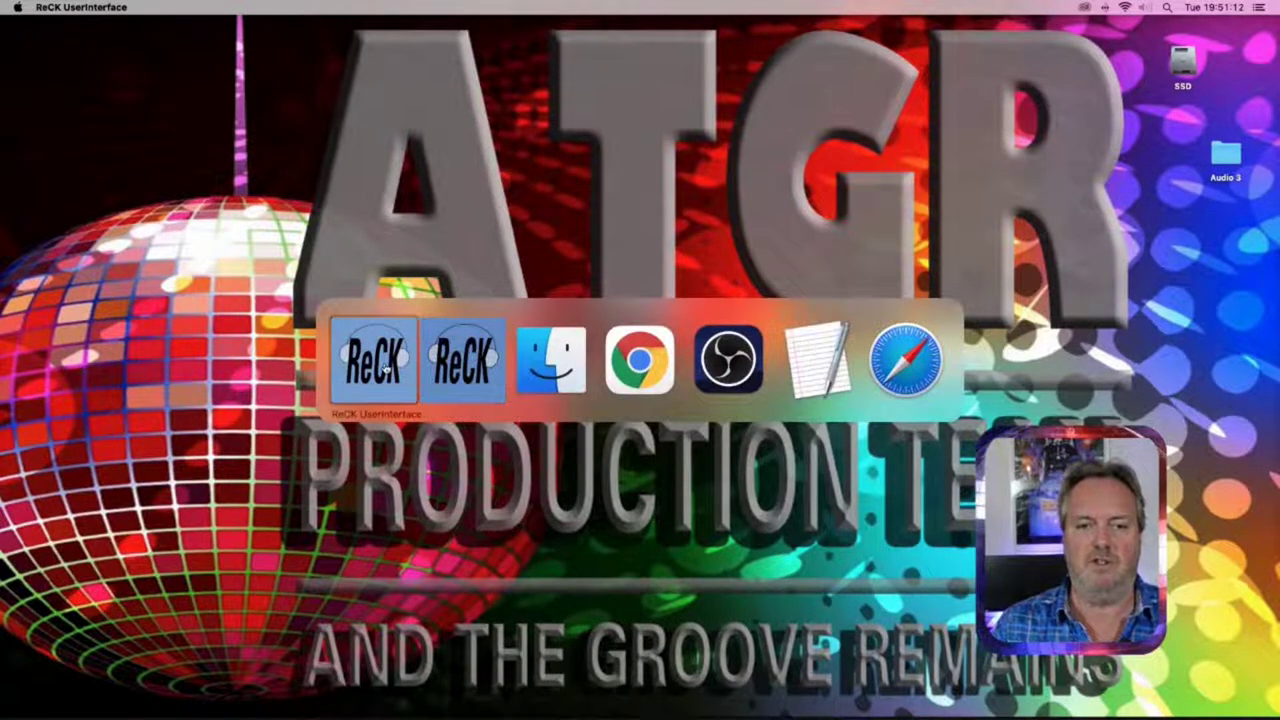
pyautogui.click(405, 366)
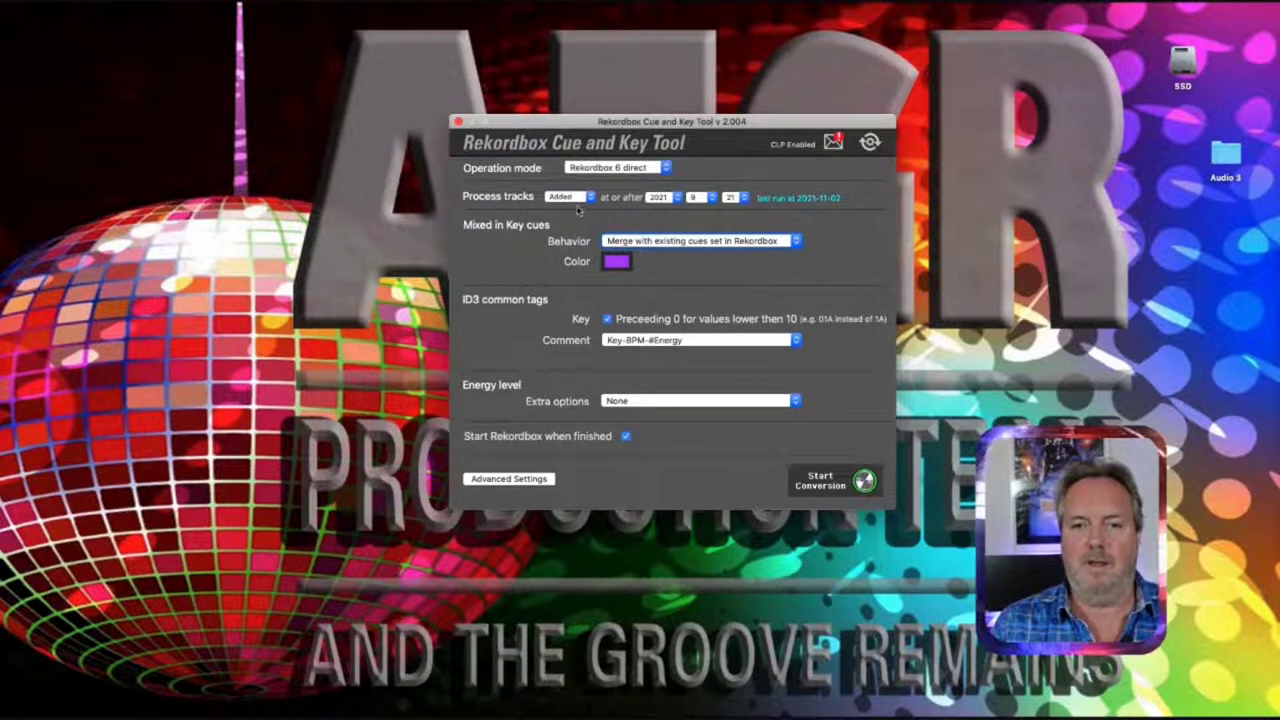
pyautogui.click(678, 244)
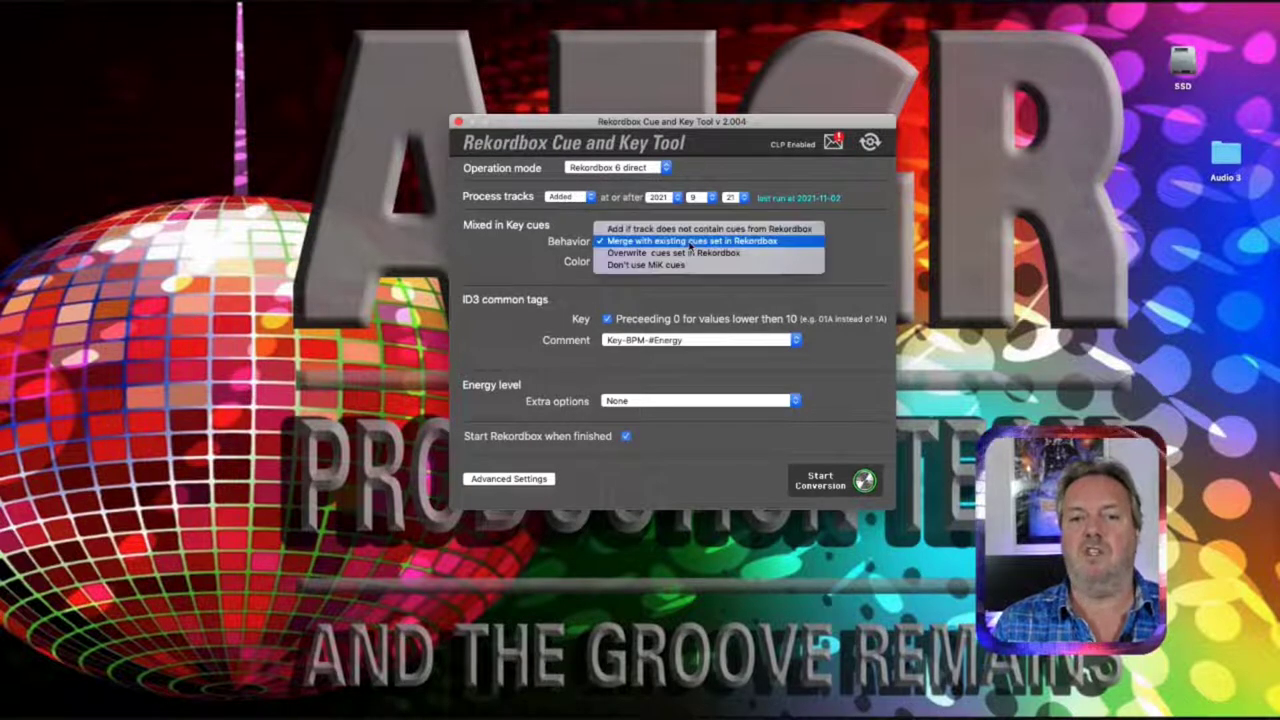
pyautogui.click(678, 266)
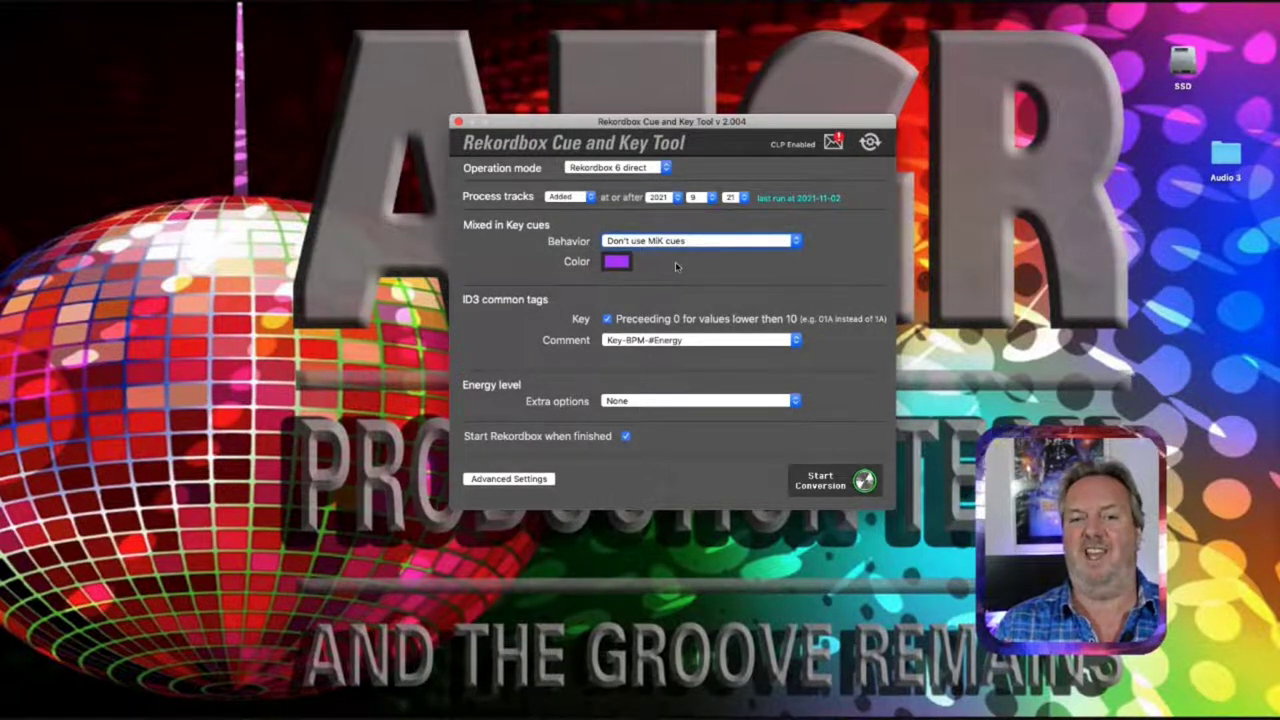
pyautogui.click(607, 318)
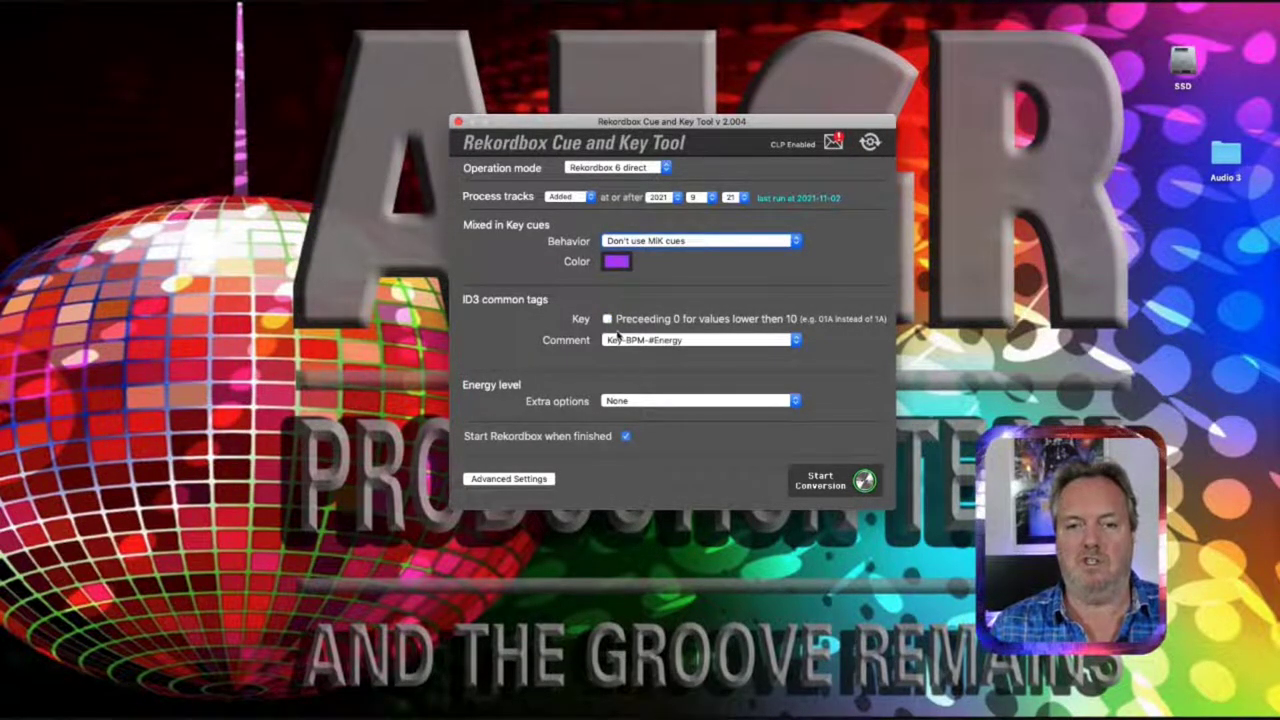
pyautogui.click(618, 340)
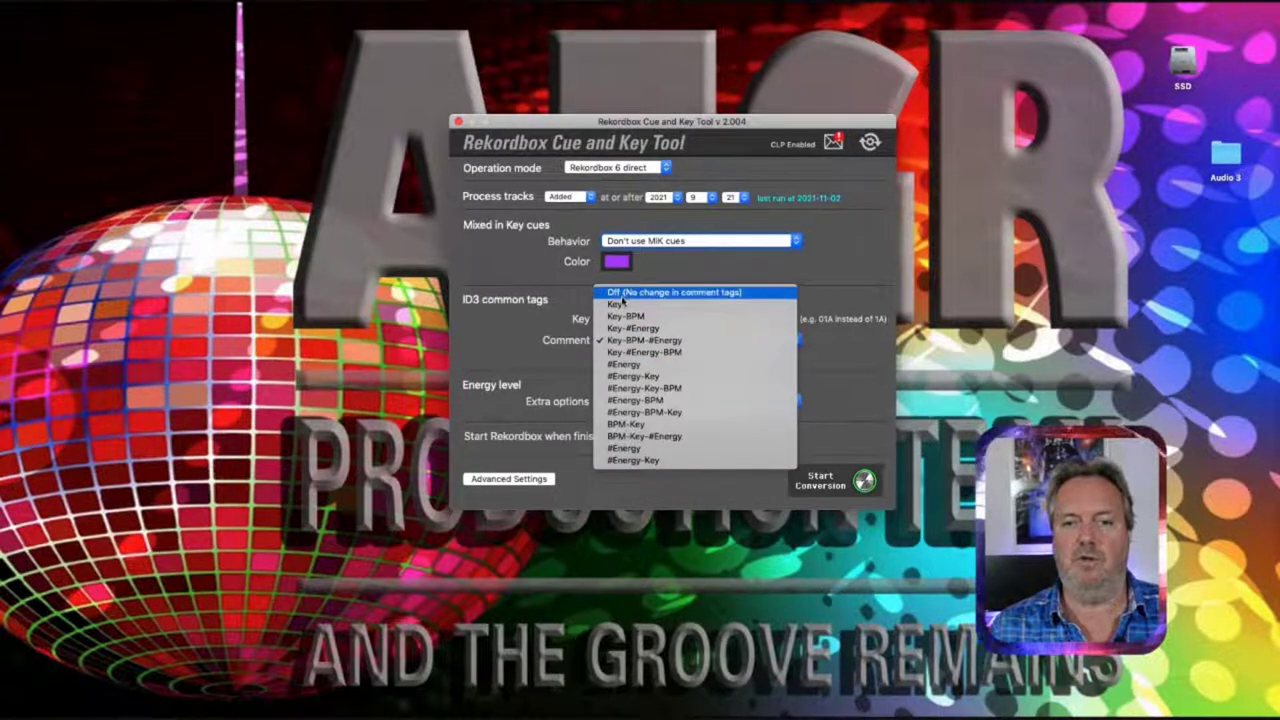
pyautogui.click(622, 294)
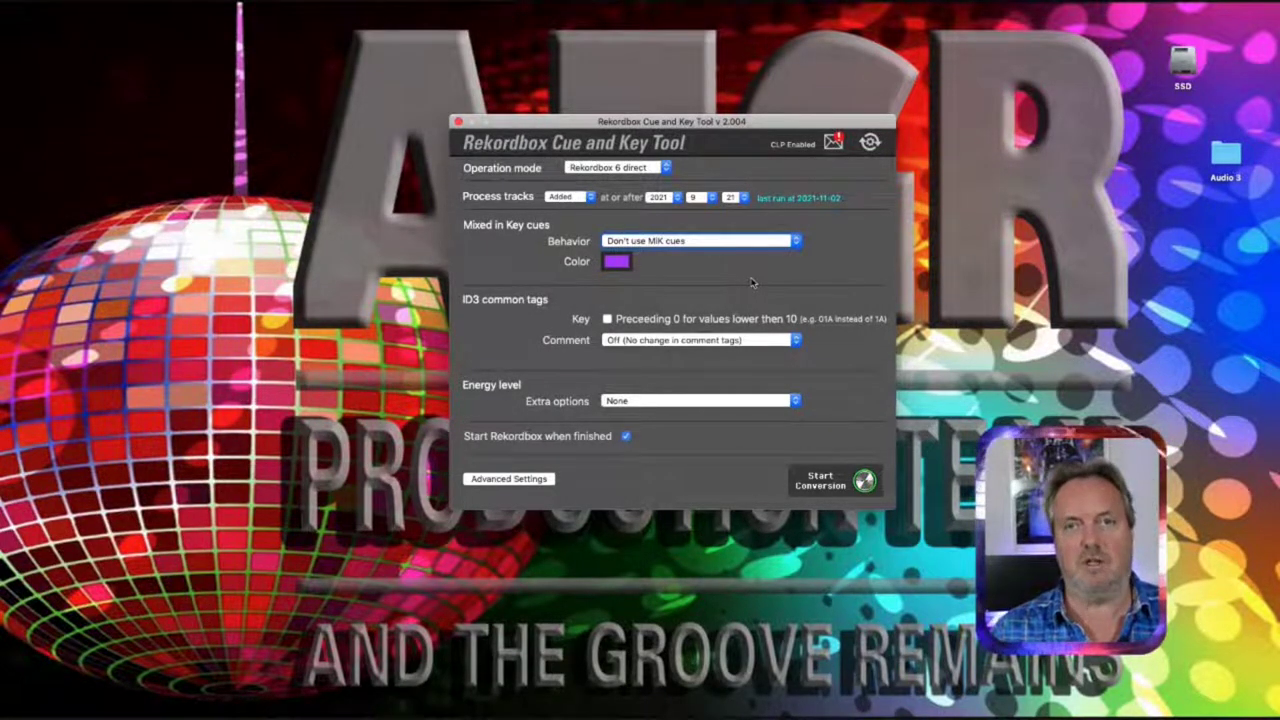
# Review the advanced settings, then start the conversion into rekordbox.
pyautogui.click(512, 480)
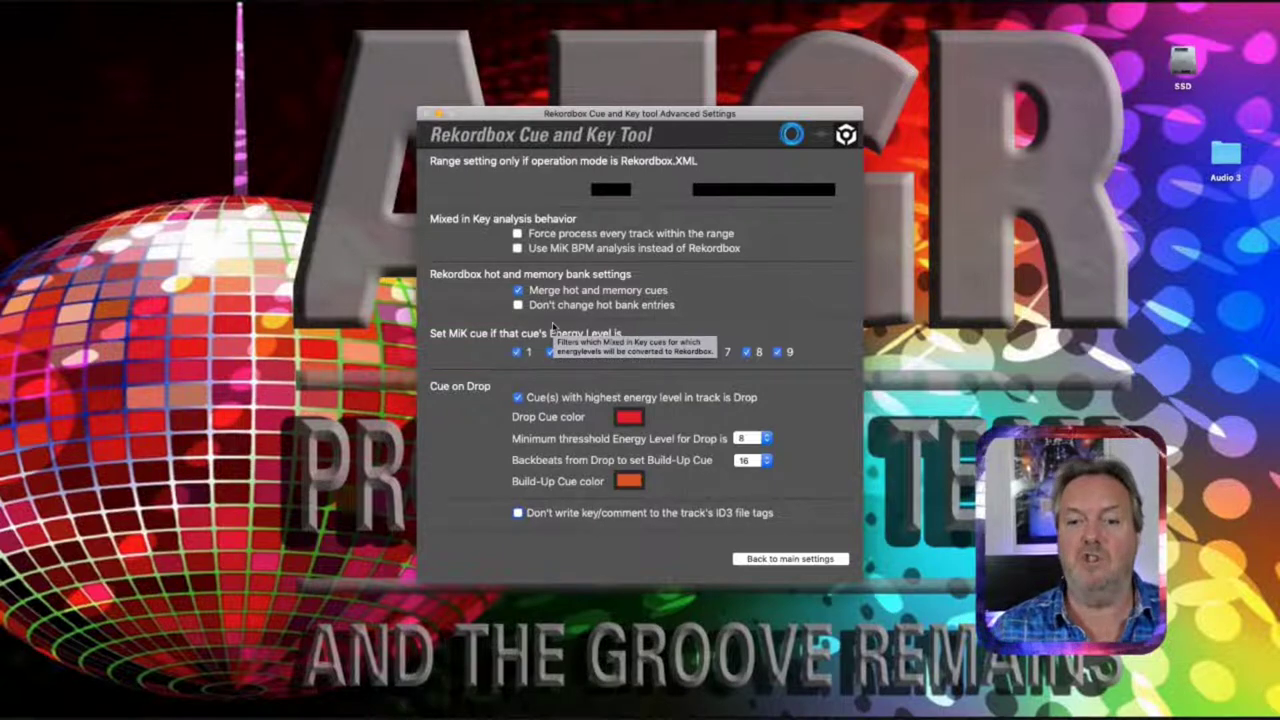
pyautogui.click(812, 562)
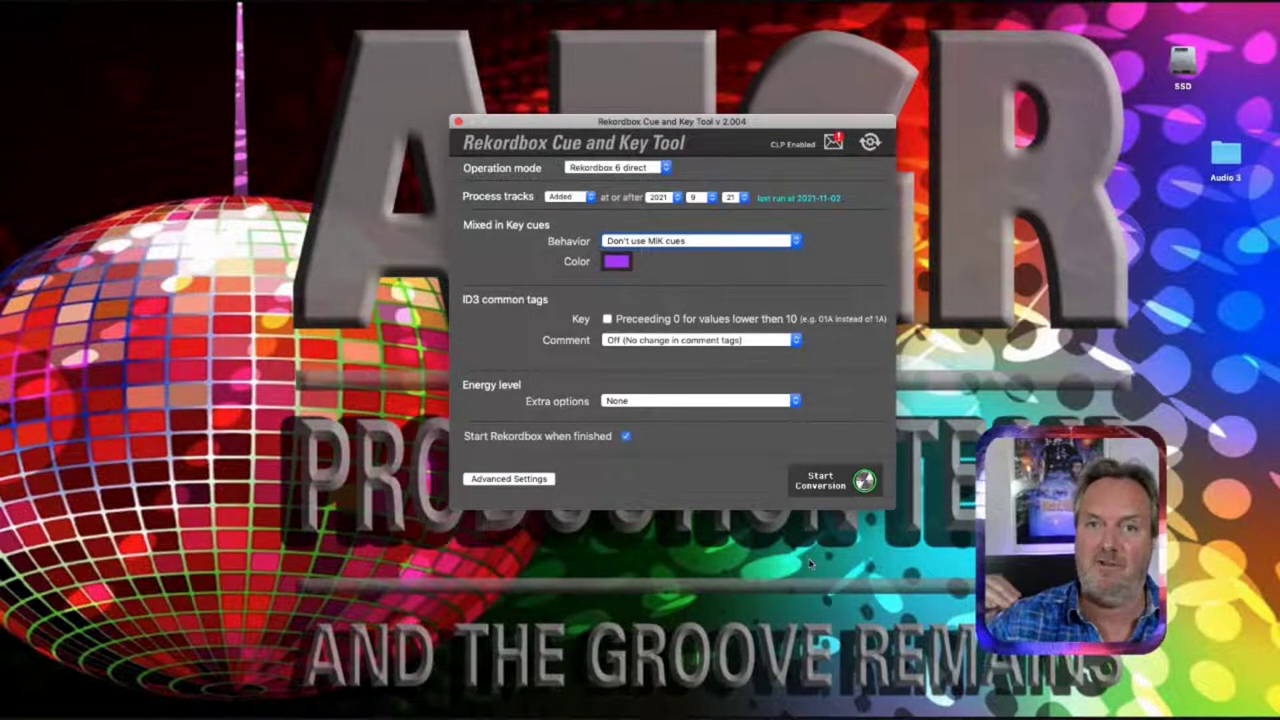
pyautogui.click(849, 482)
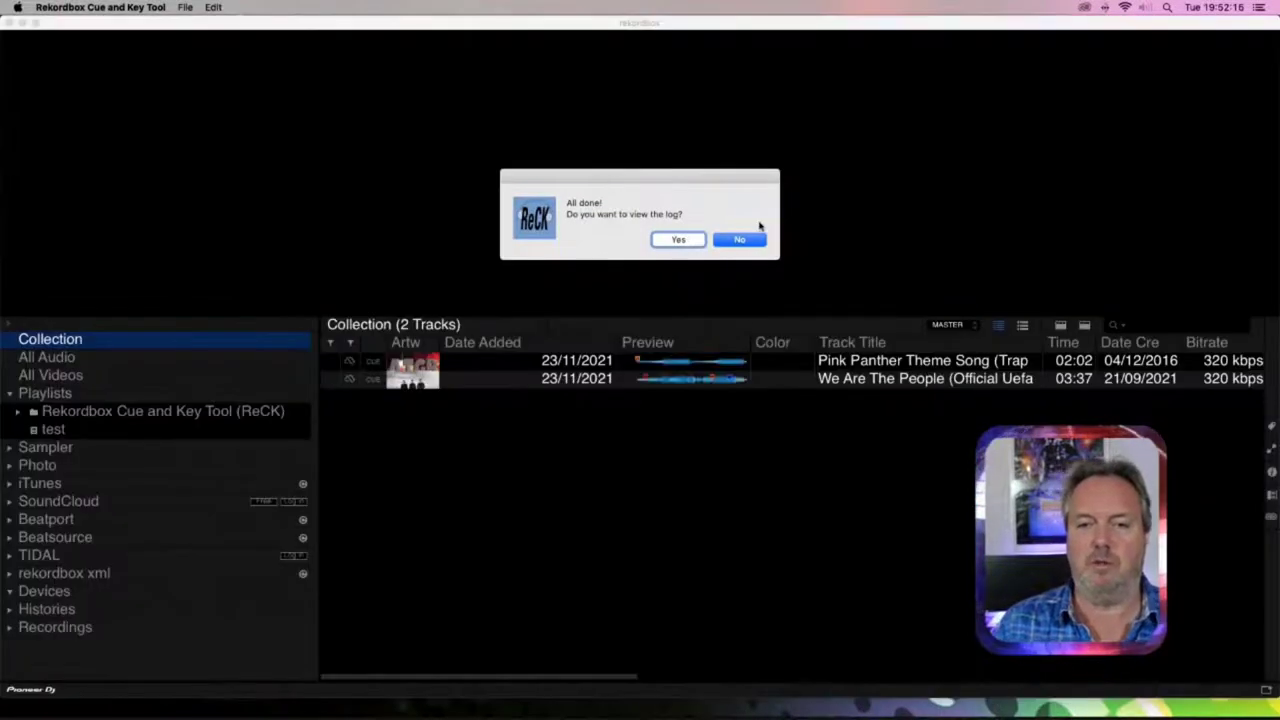
# Skip the conversion log and load We Are The People from the test playlist onto deck 1.
pyautogui.click(737, 244)
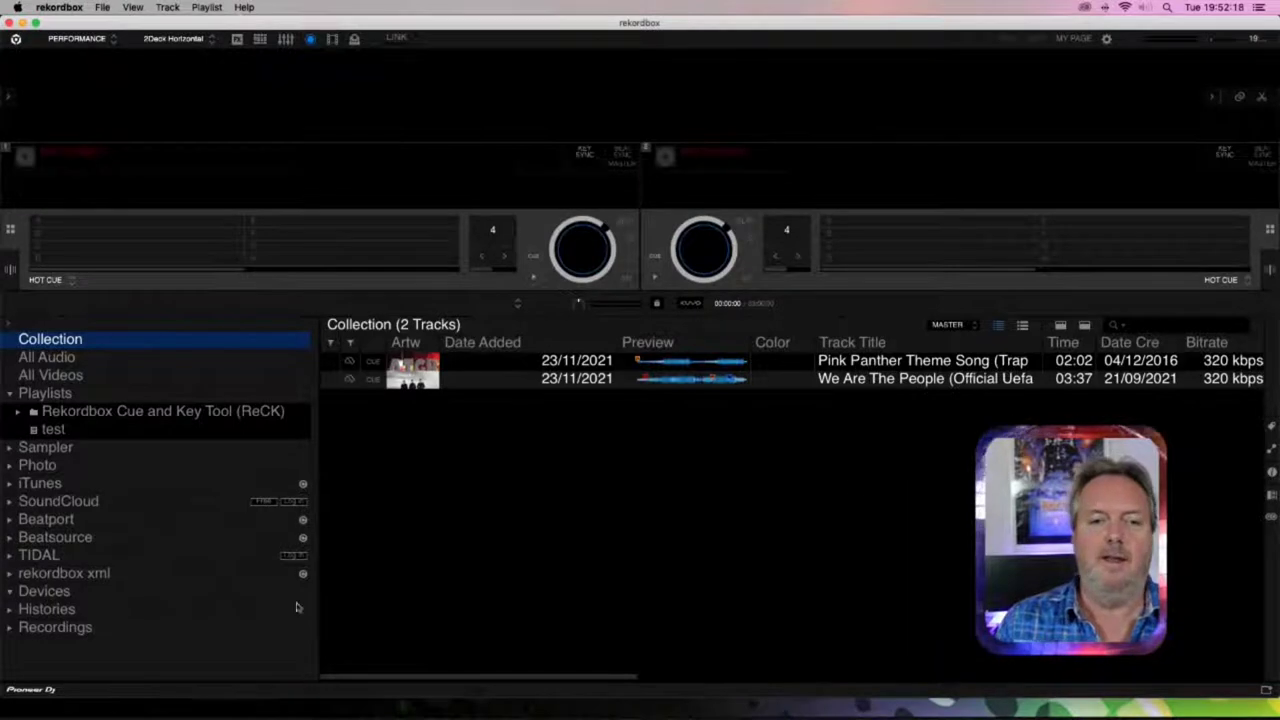
pyautogui.click(71, 430)
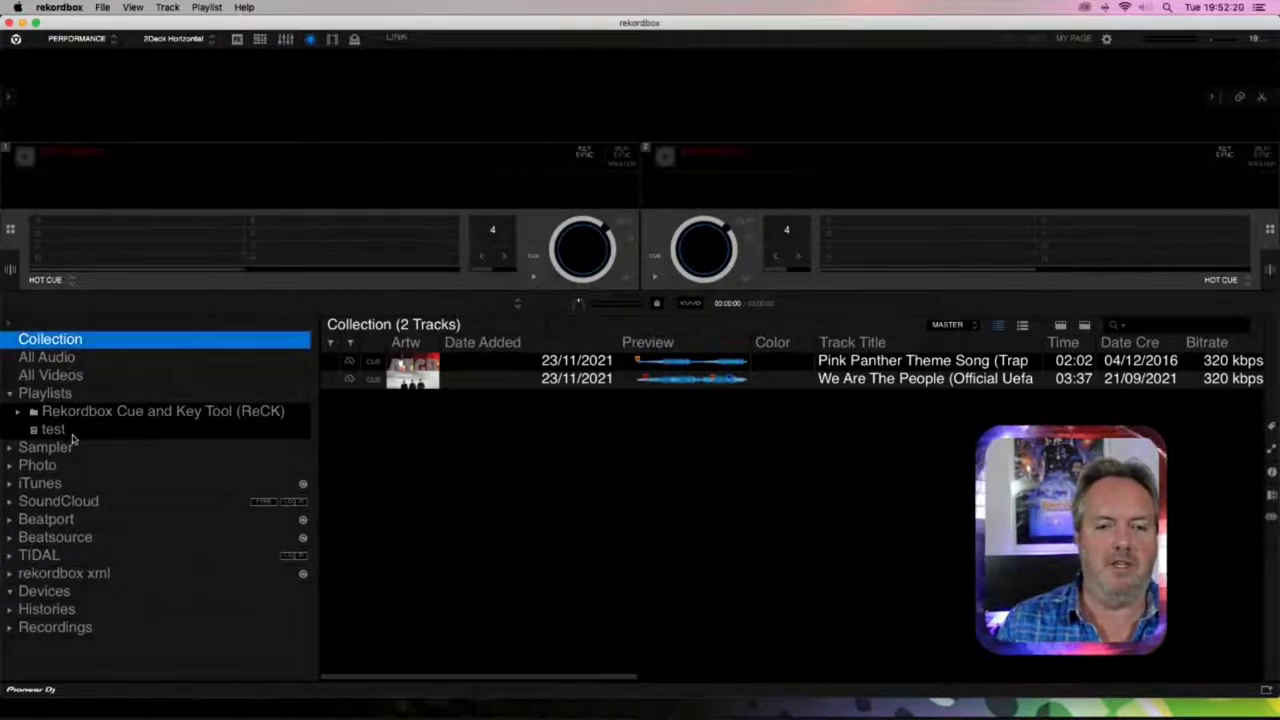
pyautogui.moveTo(690, 360); pyautogui.dragTo(557, 77)
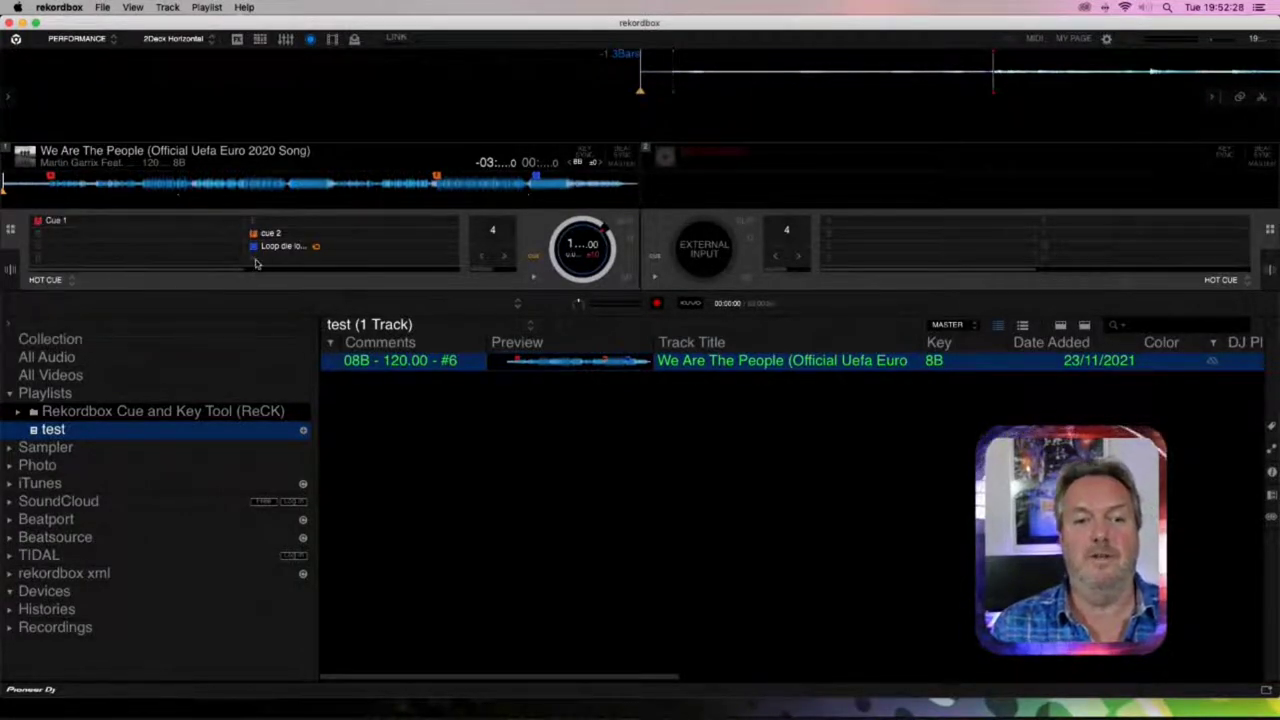
# Check deck 1's memory cues, then return its pads to HOT CUE mode.
pyautogui.click(58, 280)
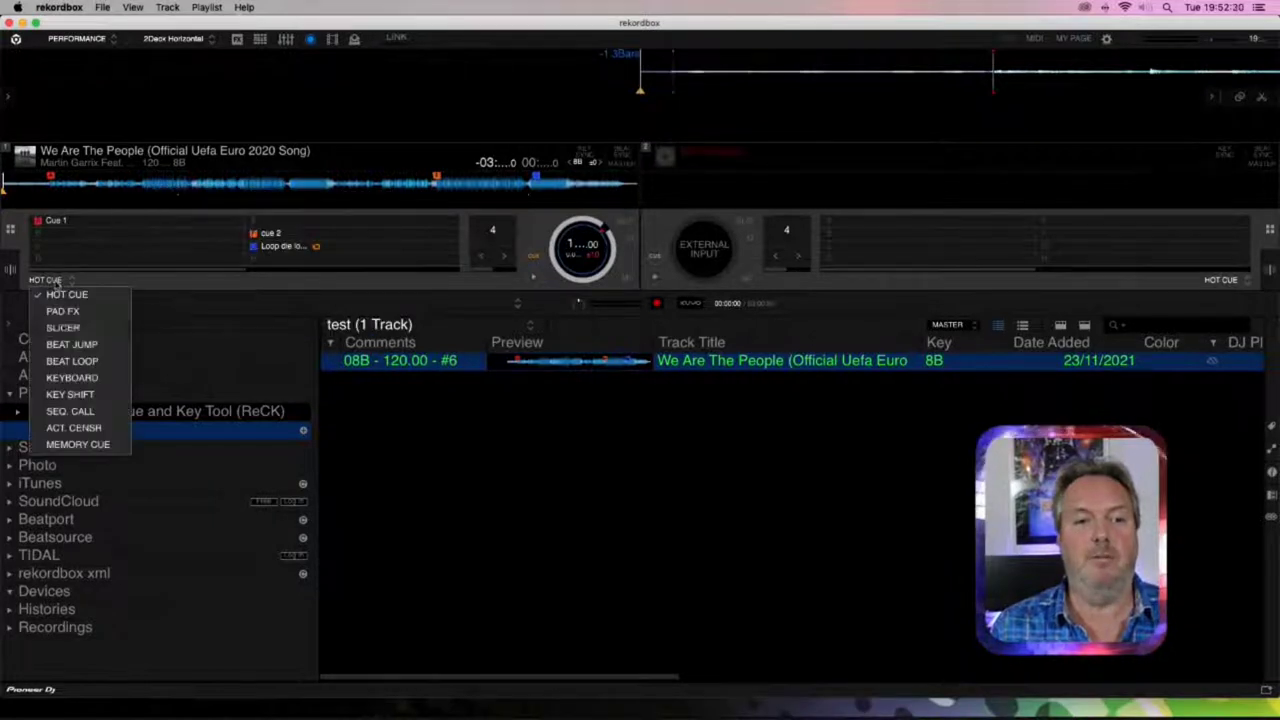
pyautogui.click(60, 446)
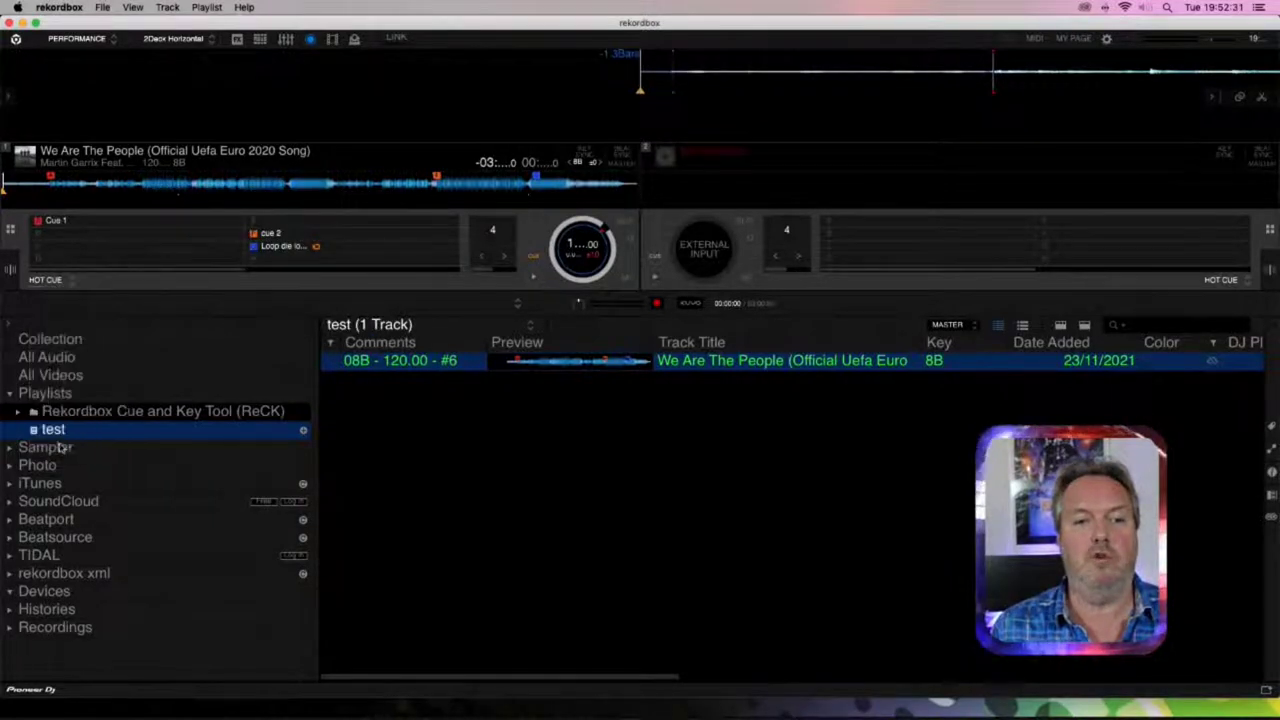
pyautogui.click(43, 282)
pyautogui.click(50, 294)
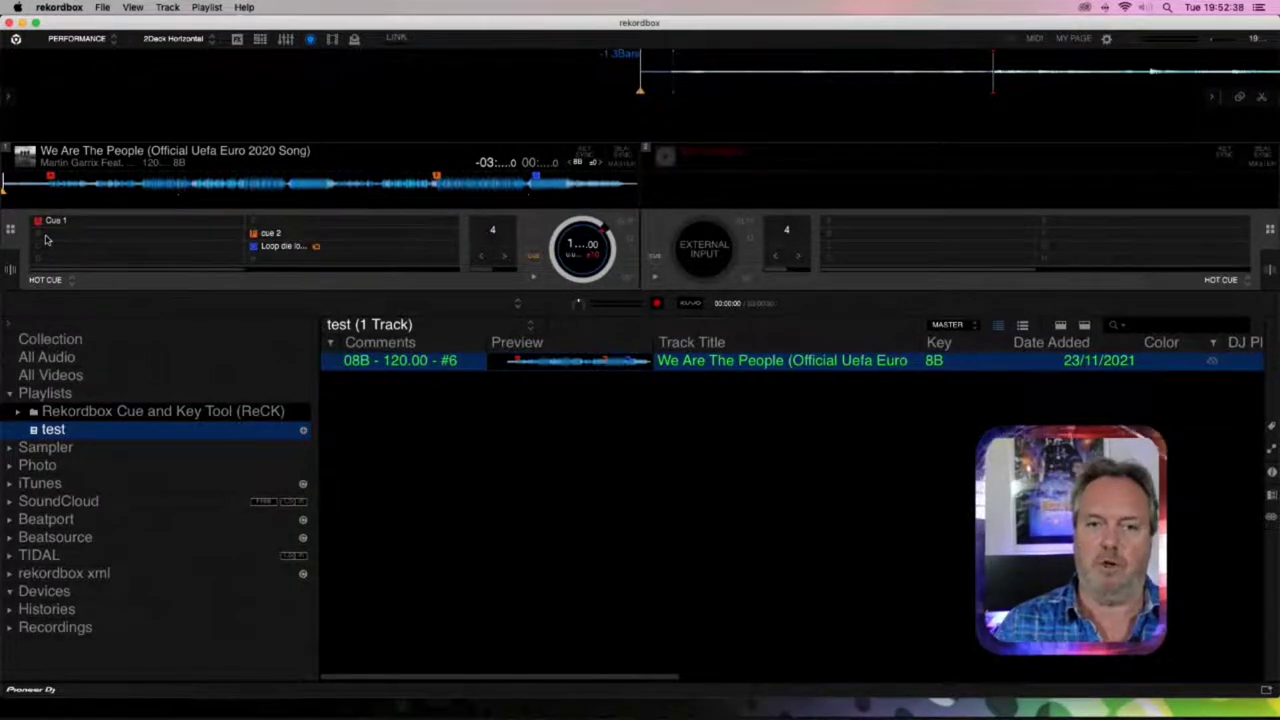
pyautogui.click(101, 7)
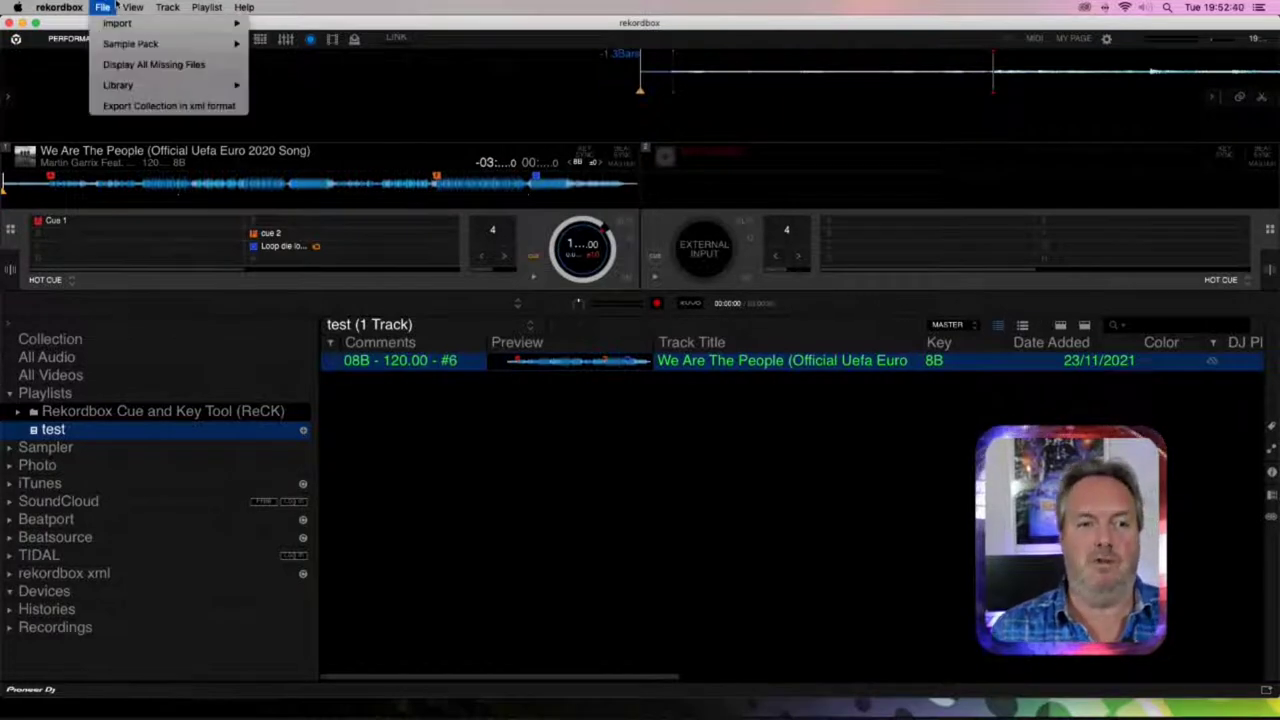
# Re-export the collection as Rekordbox.xml in Documents, replacing the old copy, and hide rekordbox.
pyautogui.click(128, 106)
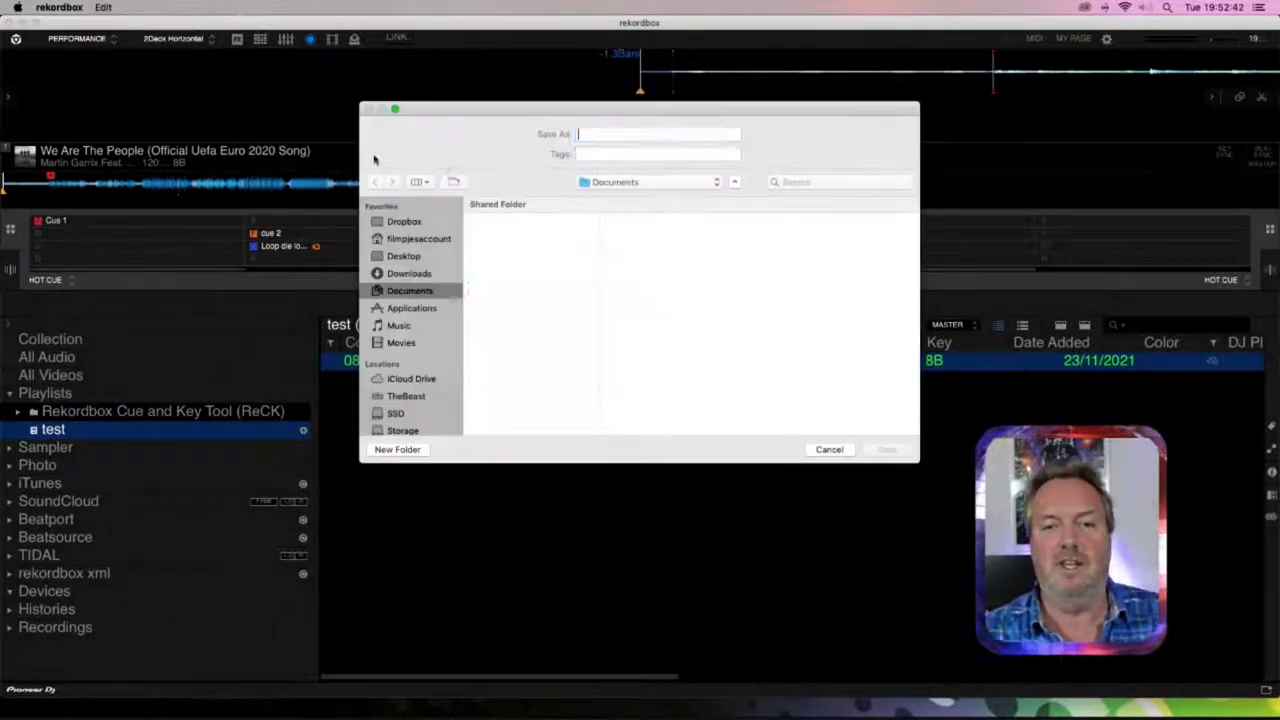
pyautogui.press('Return')
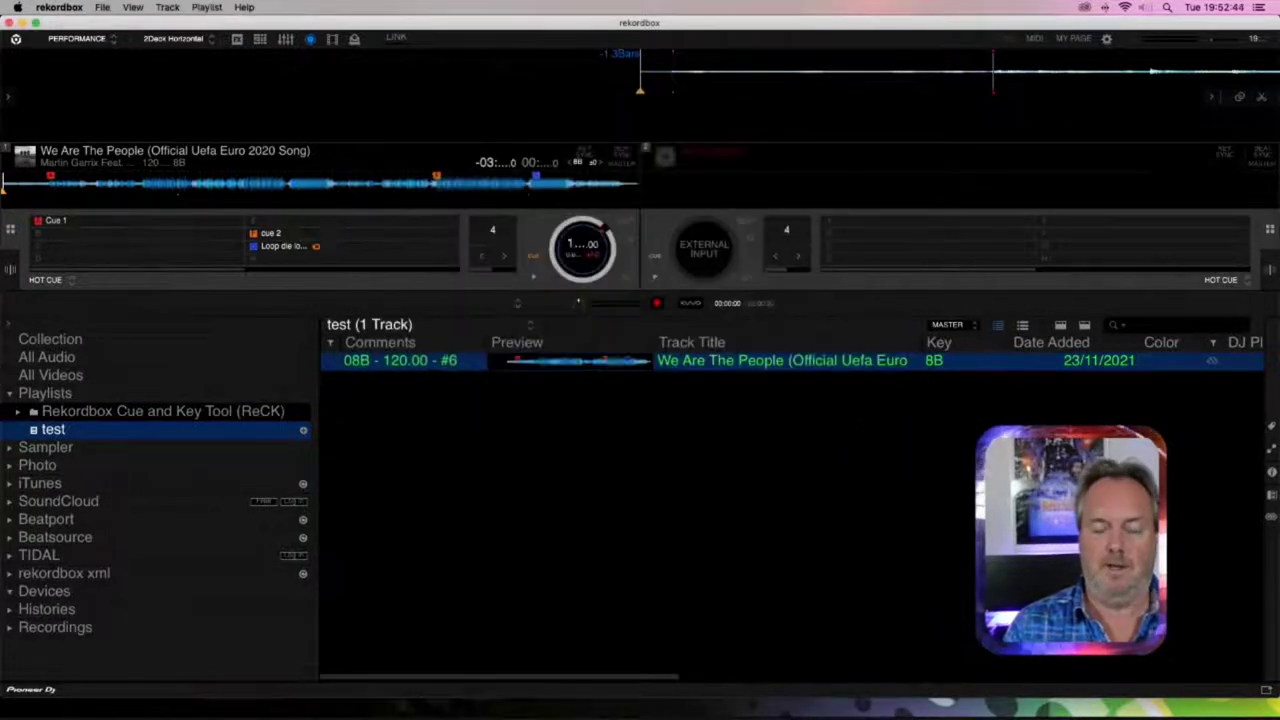
pyautogui.click(102, 7)
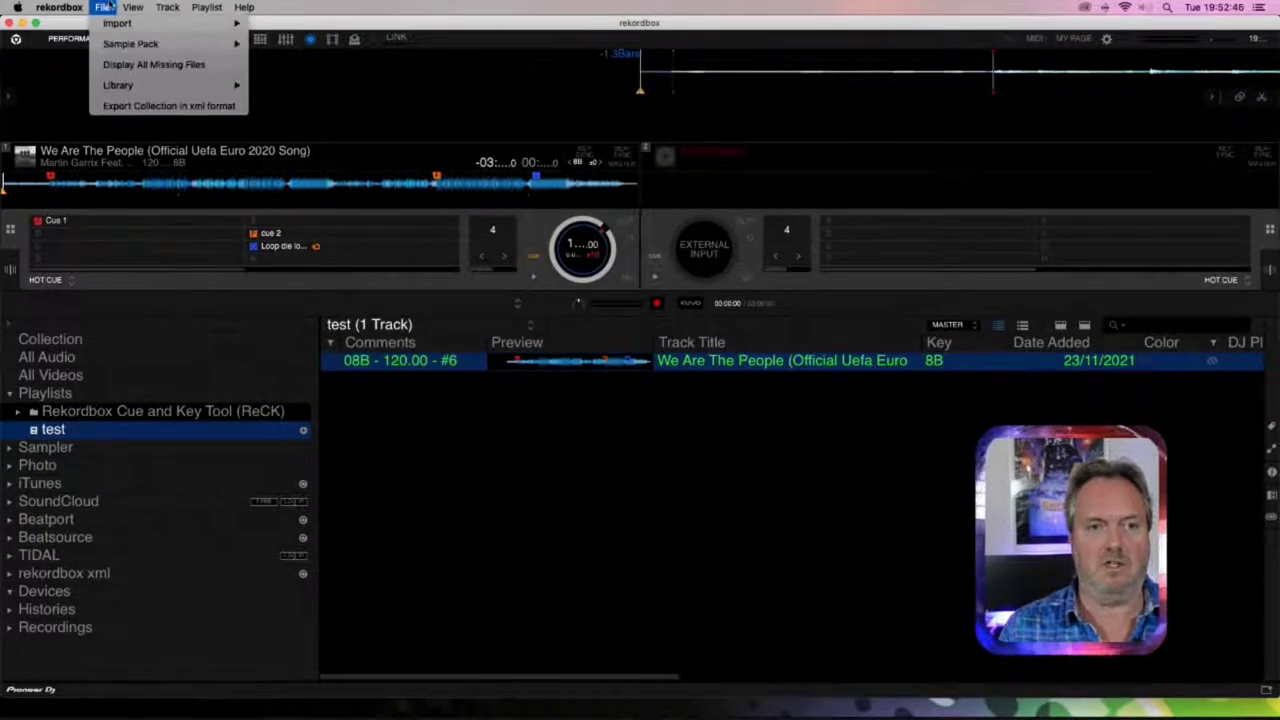
pyautogui.click(130, 107)
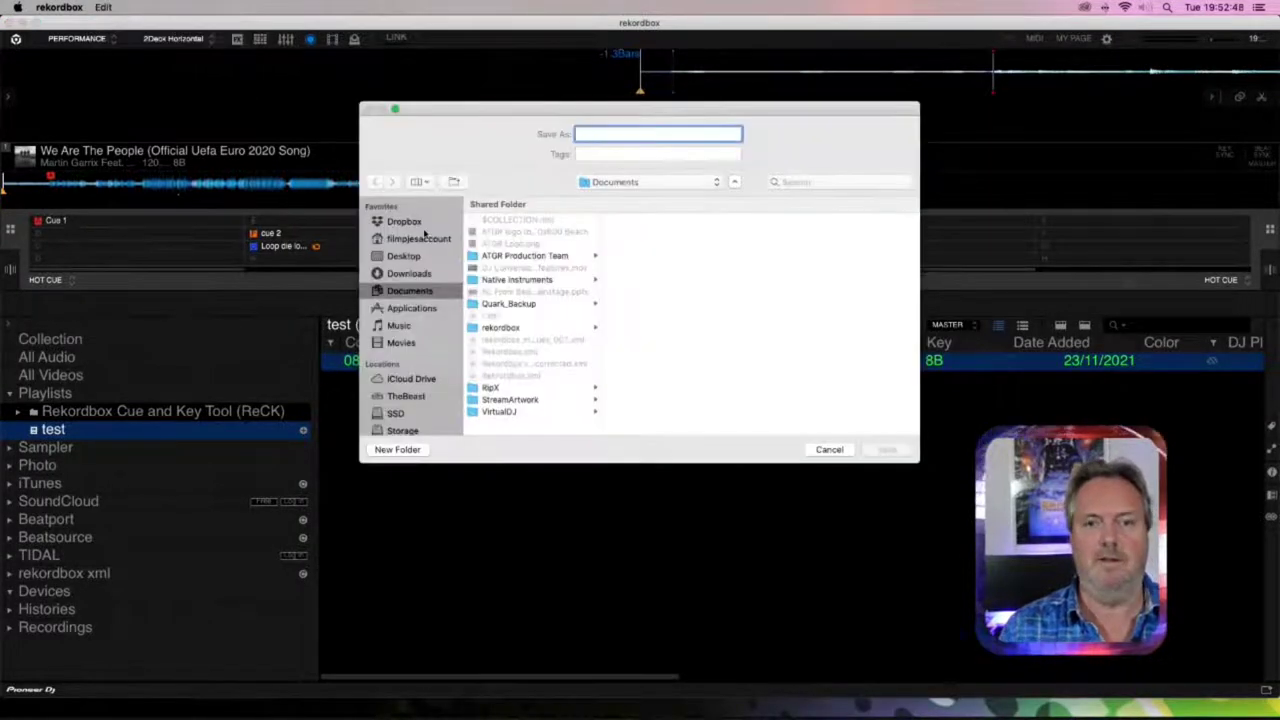
pyautogui.write('Rekord')
pyautogui.write('box')
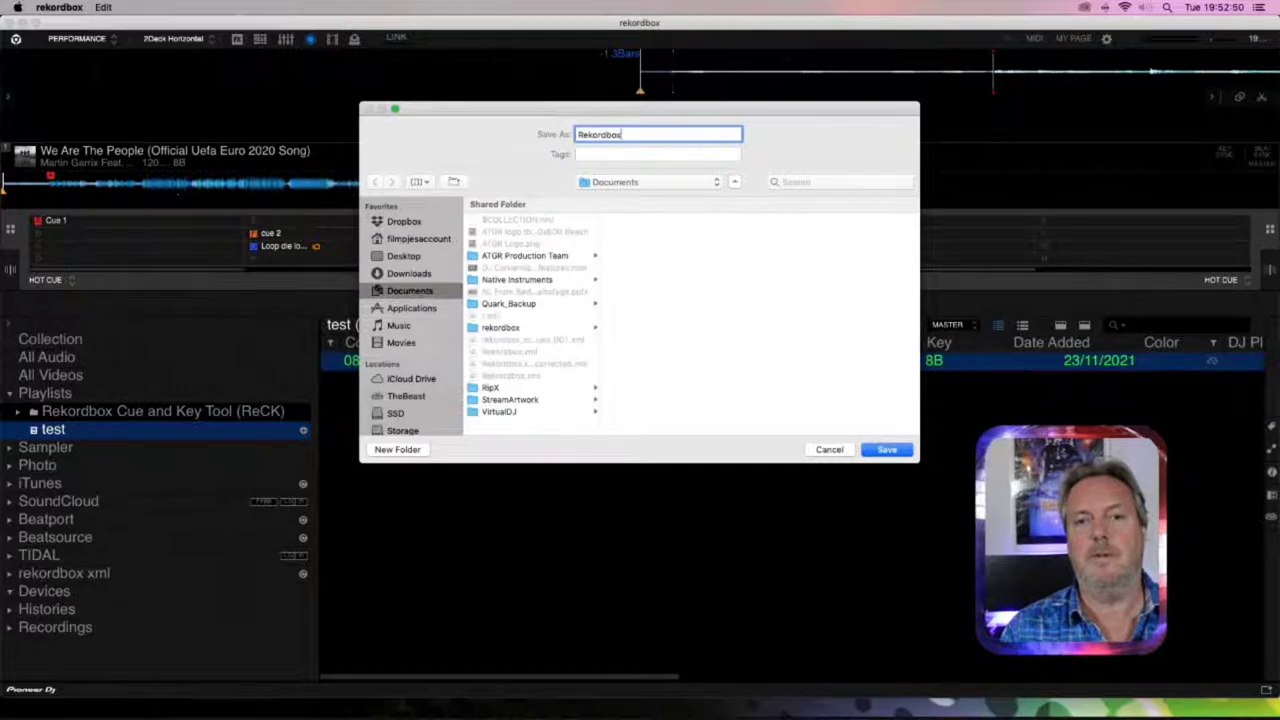
pyautogui.press('Return')
pyautogui.click(734, 195)
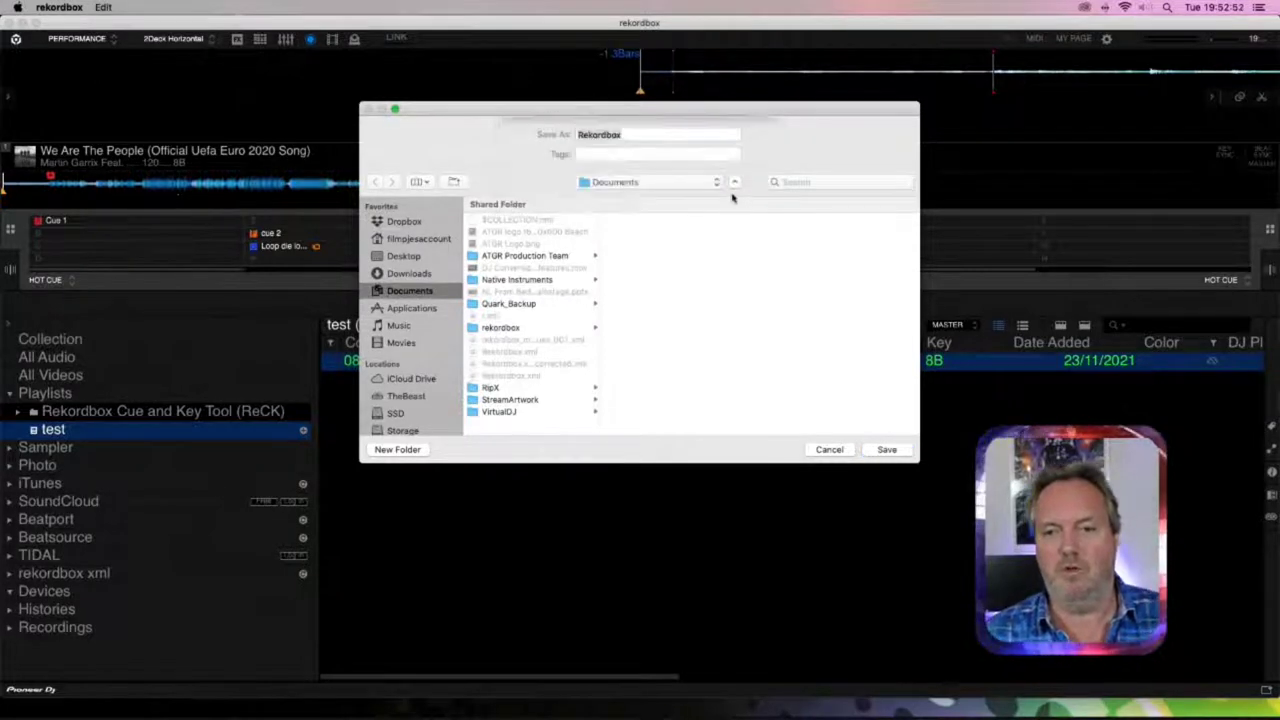
pyautogui.press('super+m')
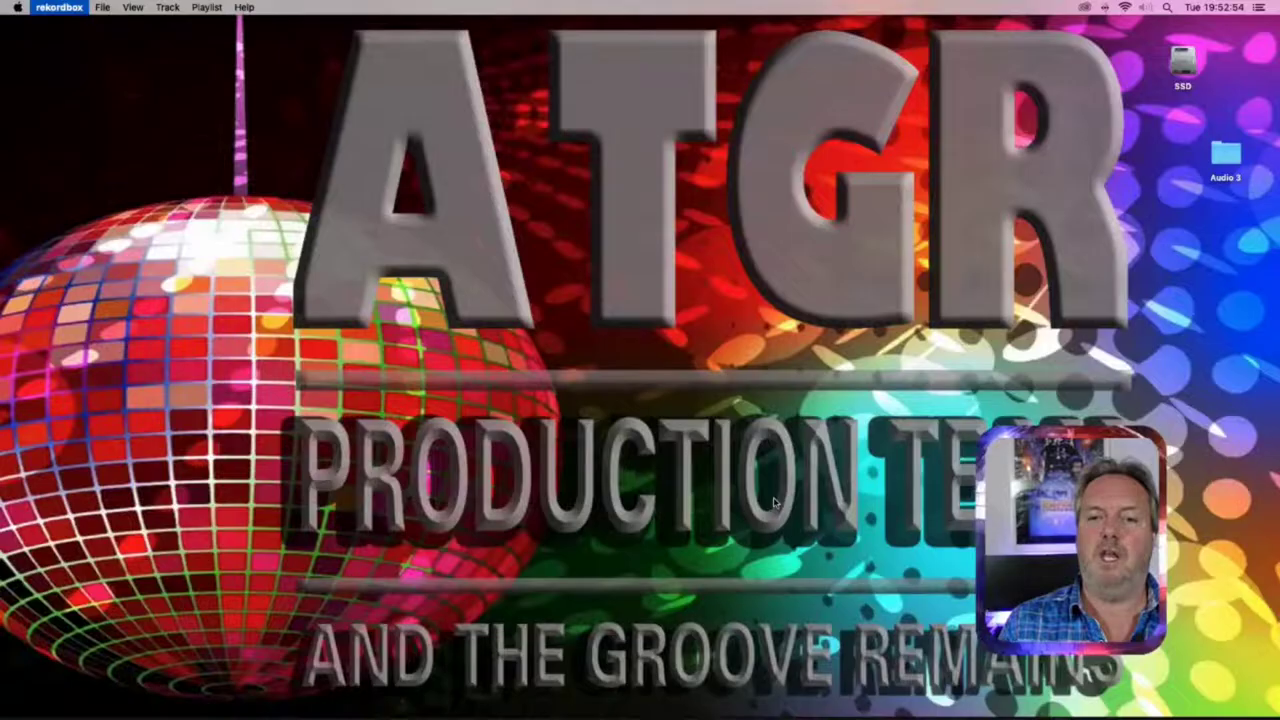
pyautogui.moveTo(470, 705)
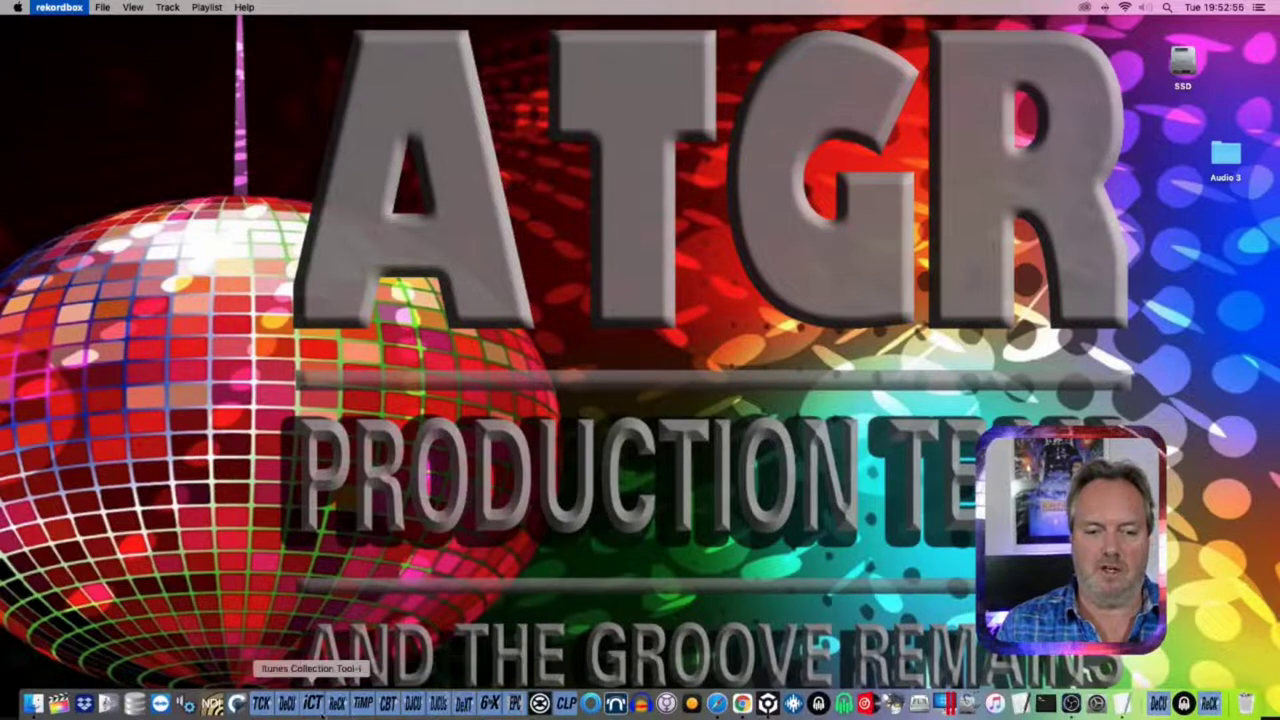
# In Denon Conversion Utility, untick Don't overwrite existing data and convert the test playlist.
pyautogui.click(287, 705)
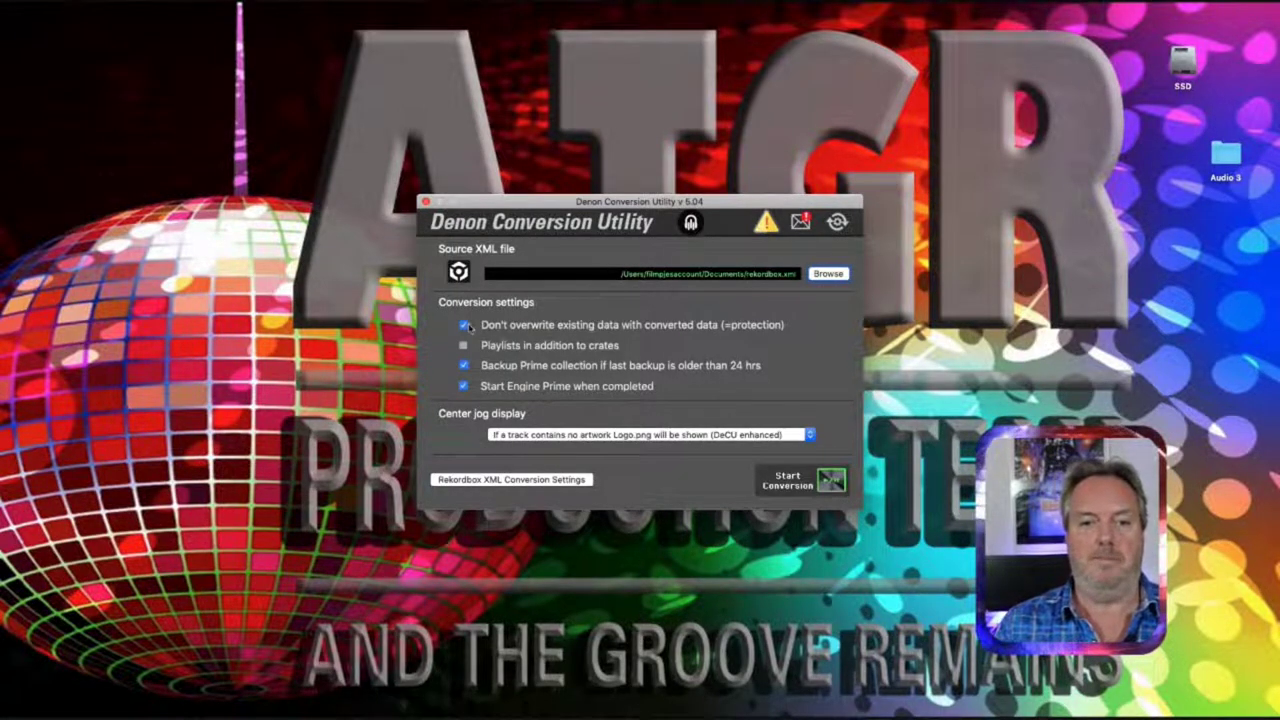
pyautogui.click(464, 325)
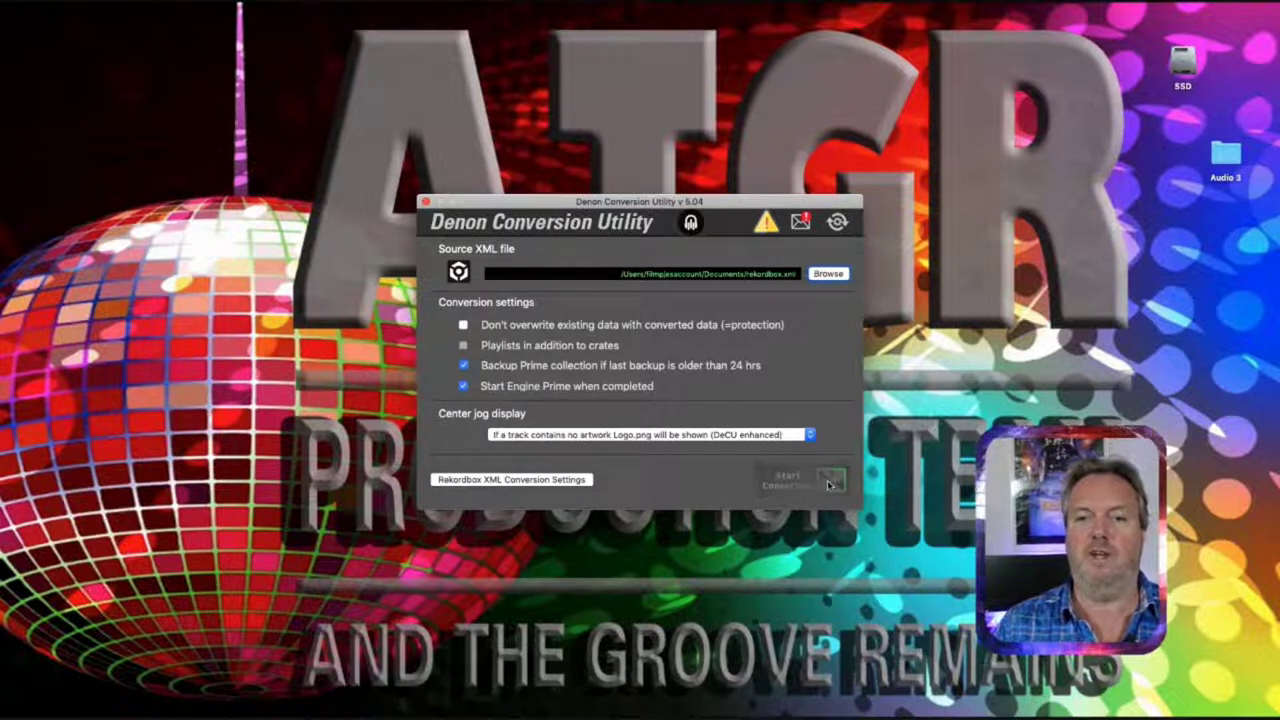
pyautogui.click(817, 484)
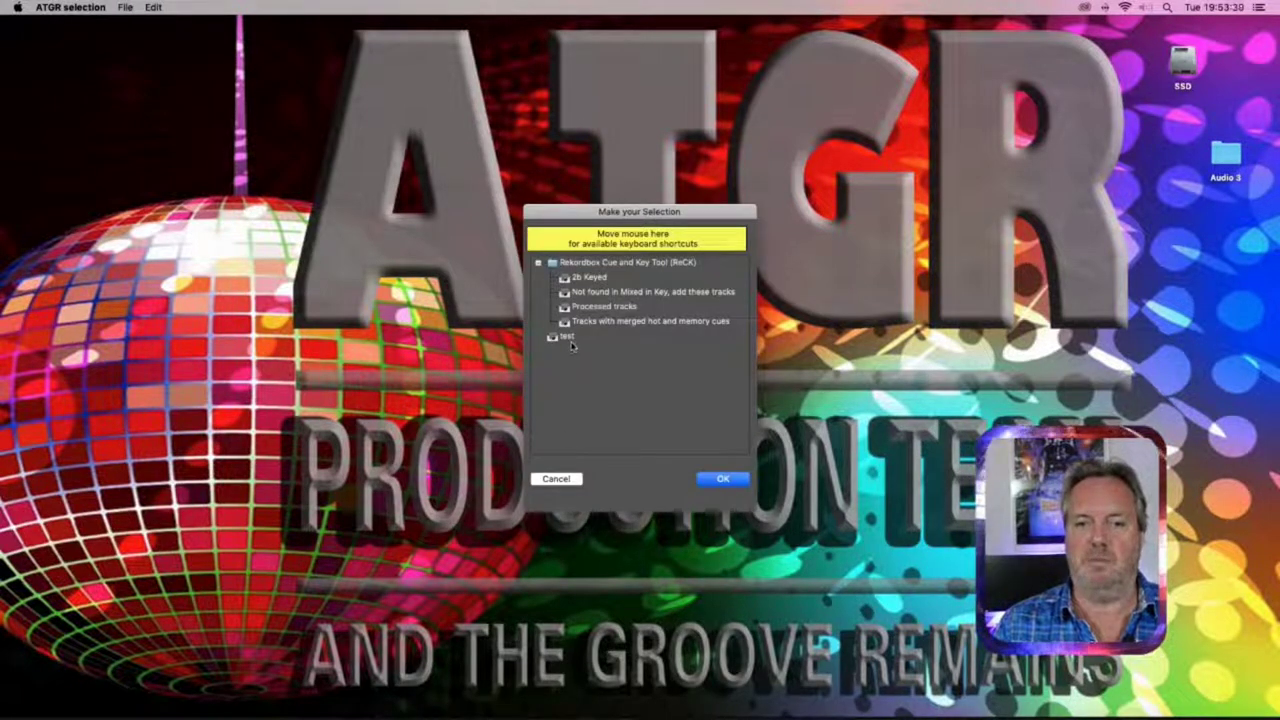
pyautogui.click(569, 340)
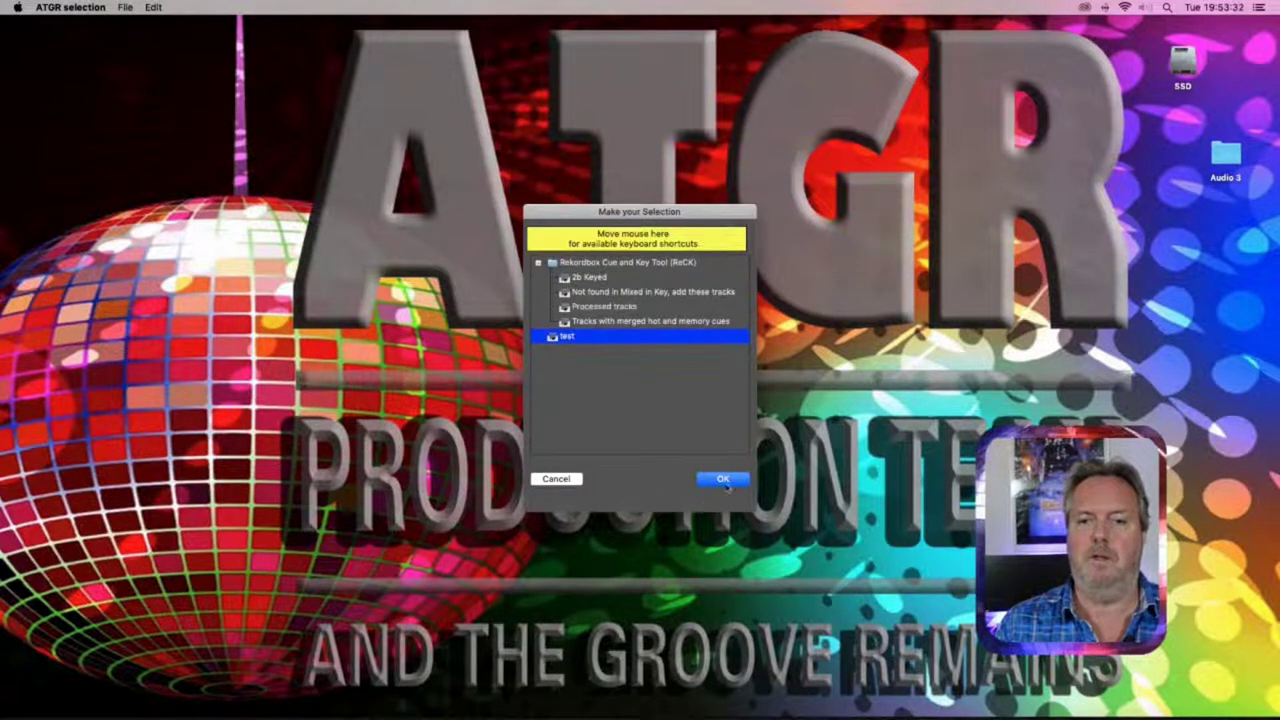
pyautogui.press('Return')
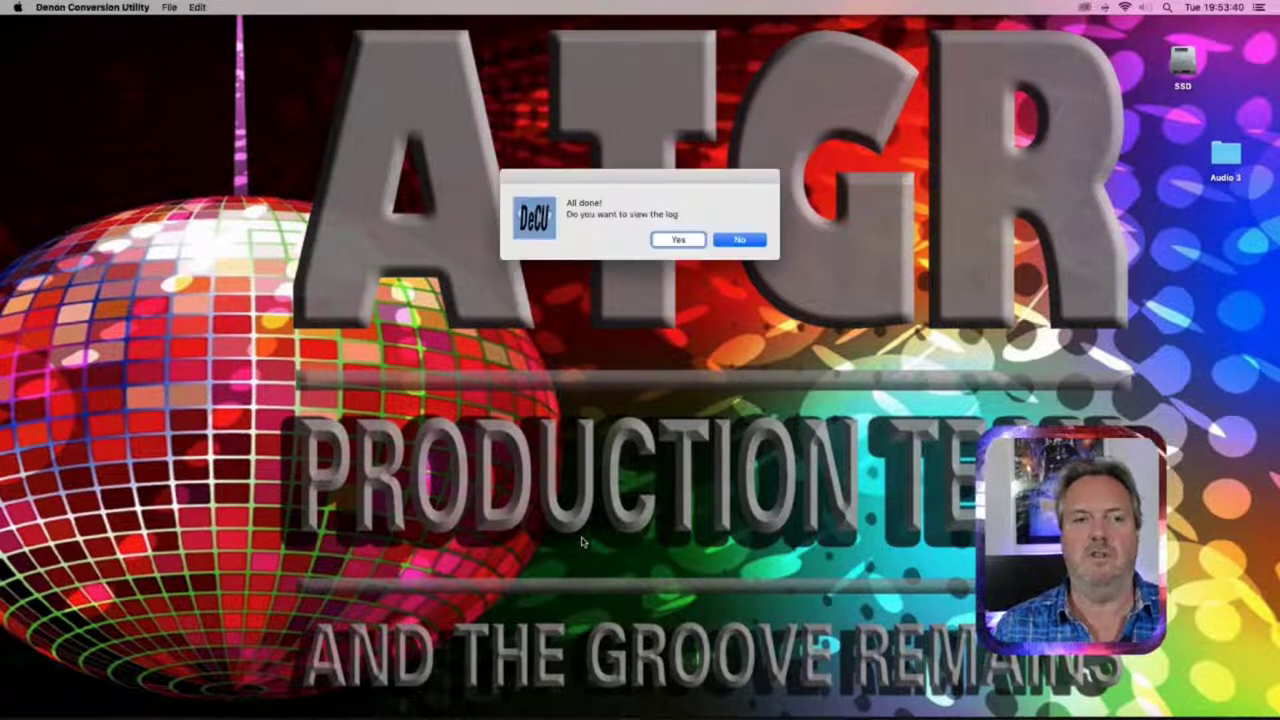
# Decline the conversion log and load We Are The People from Converted Playlists > test onto the deck.
pyautogui.click(747, 245)
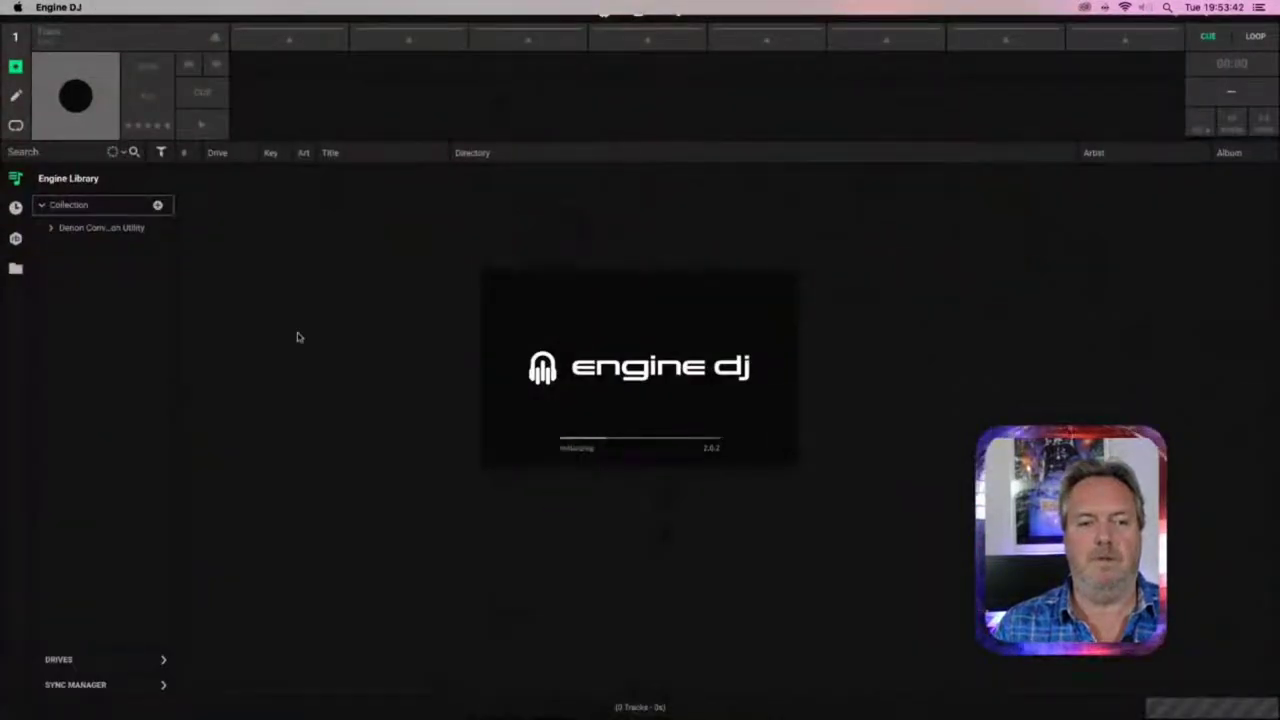
pyautogui.click(51, 229)
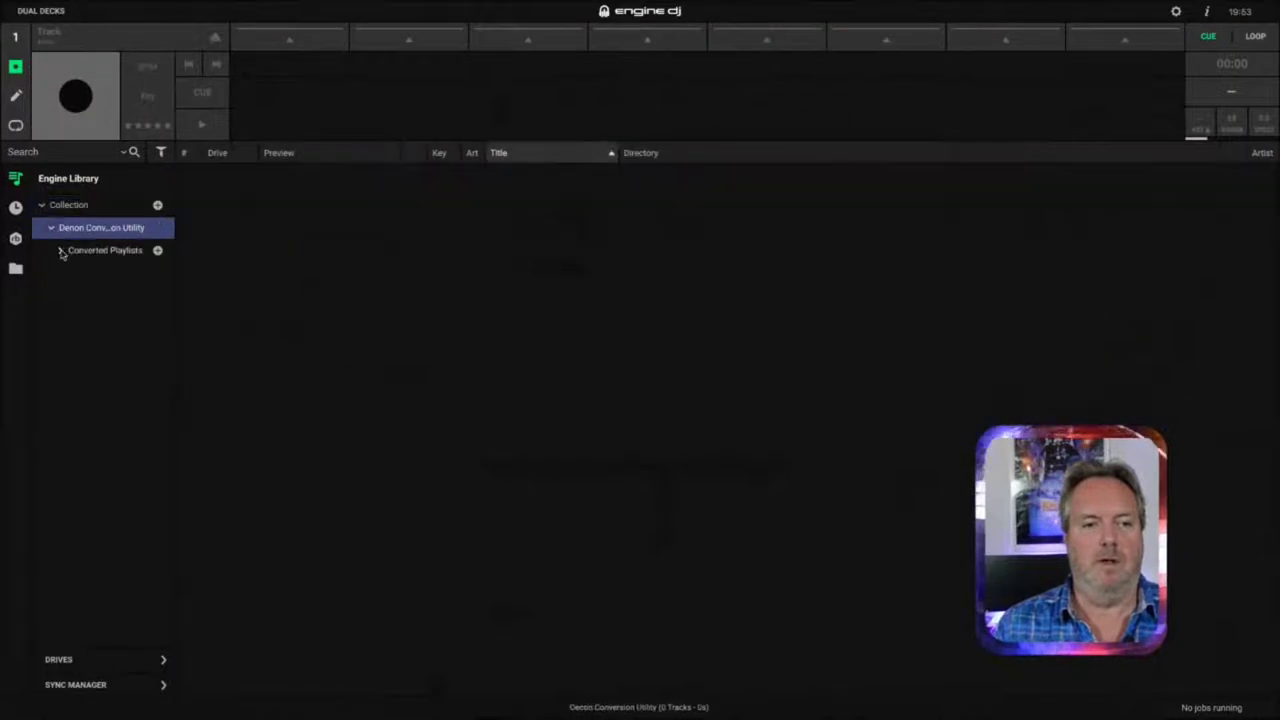
pyautogui.click(60, 250)
pyautogui.click(85, 295)
pyautogui.moveTo(566, 186); pyautogui.dragTo(557, 113)
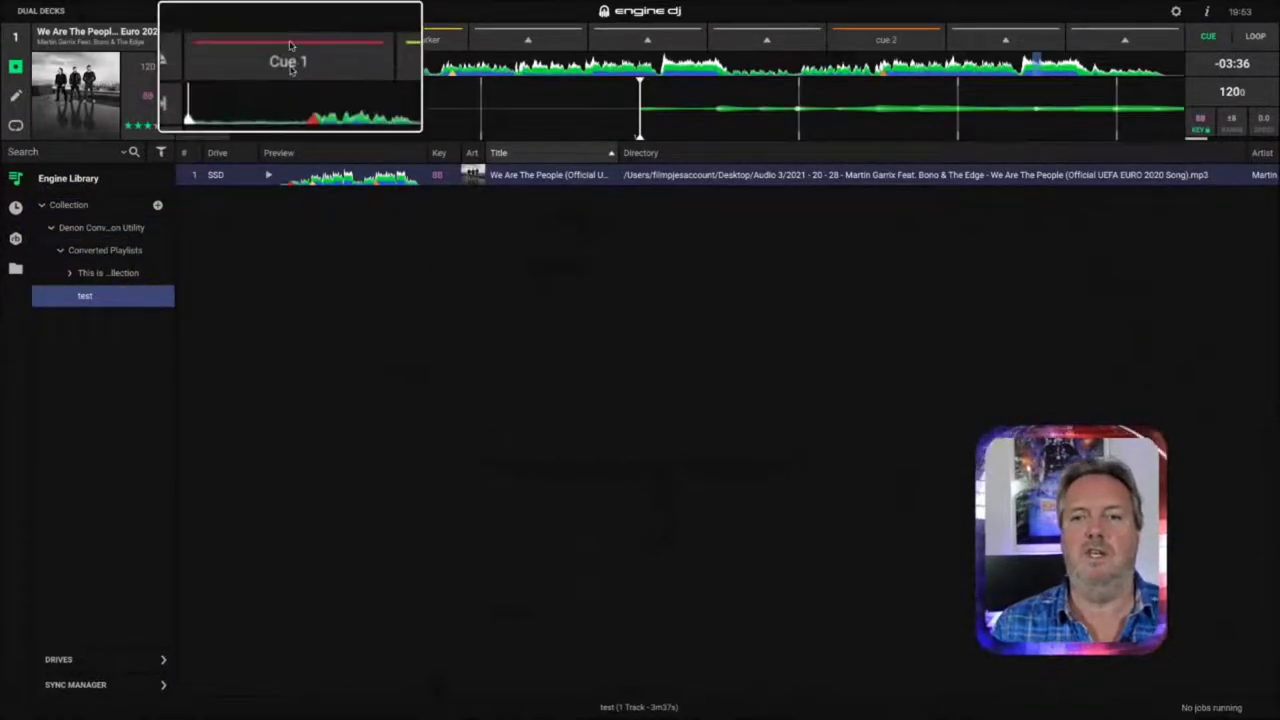
# Check the track's loops and its cues Cue 1 and cue 2 on the pads, then quit Engine DJ.
pyautogui.moveTo(872, 70)
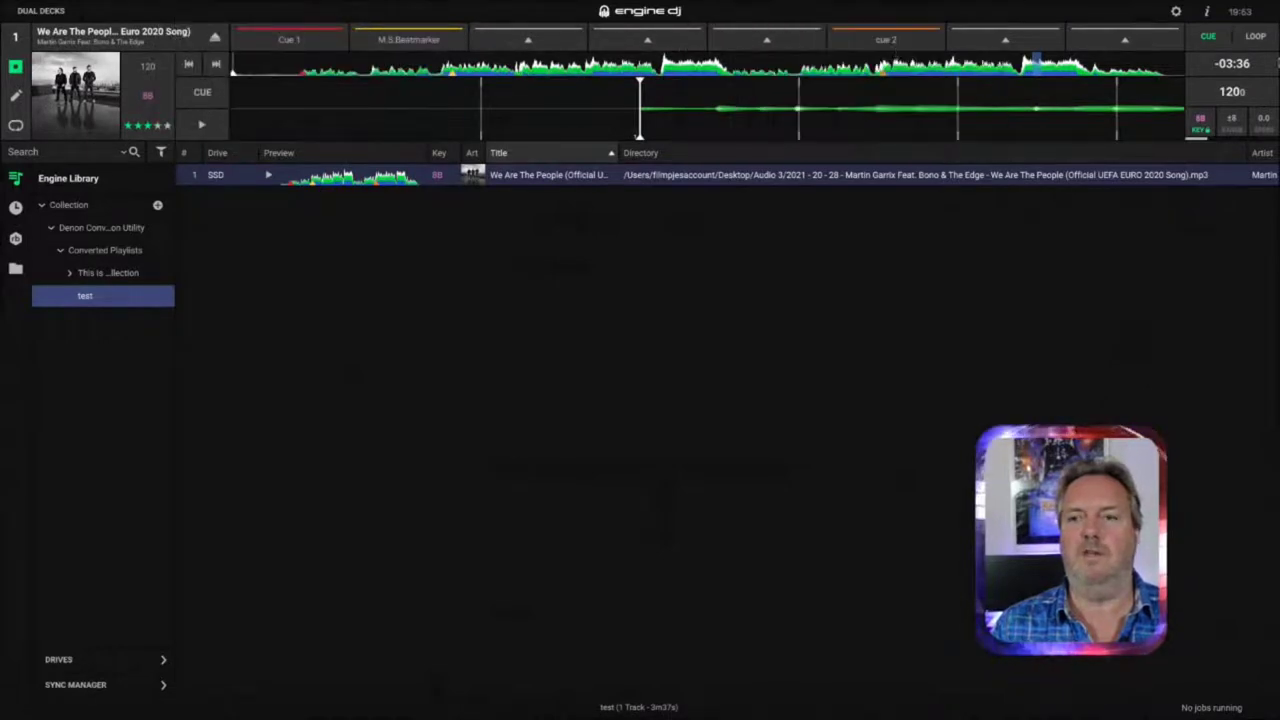
pyautogui.click(1255, 36)
pyautogui.moveTo(1022, 68)
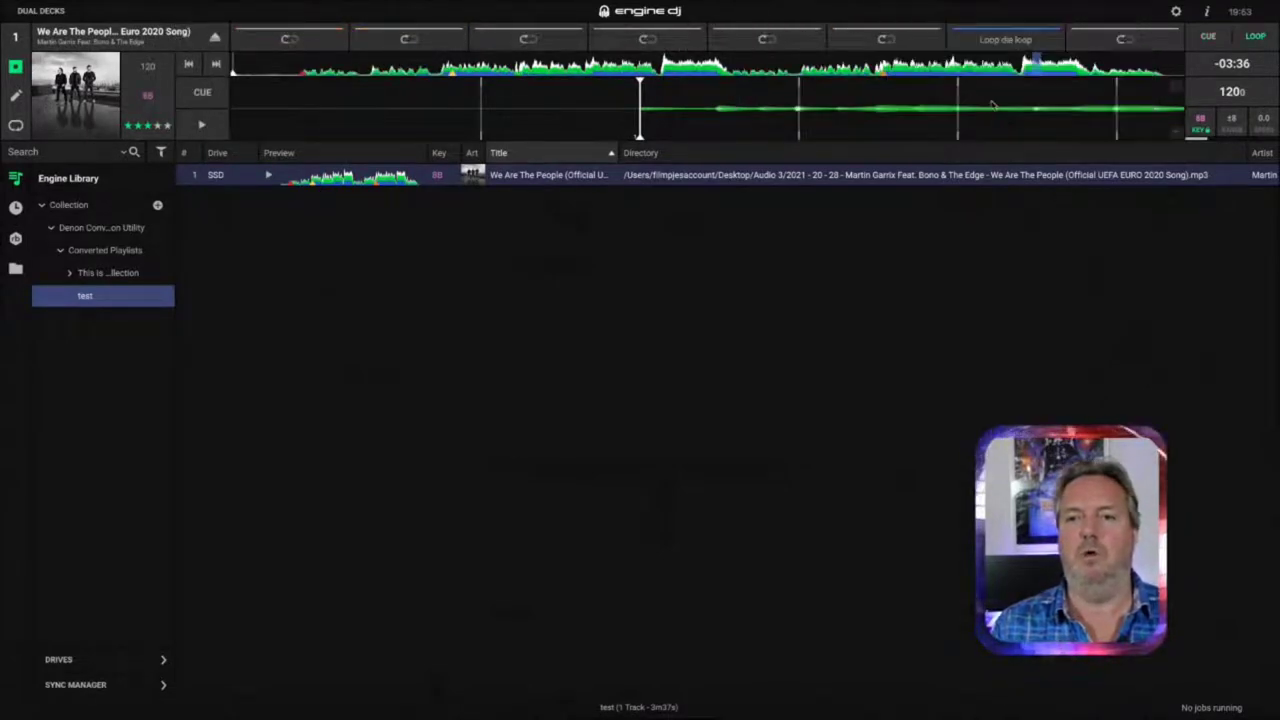
pyautogui.click(1208, 36)
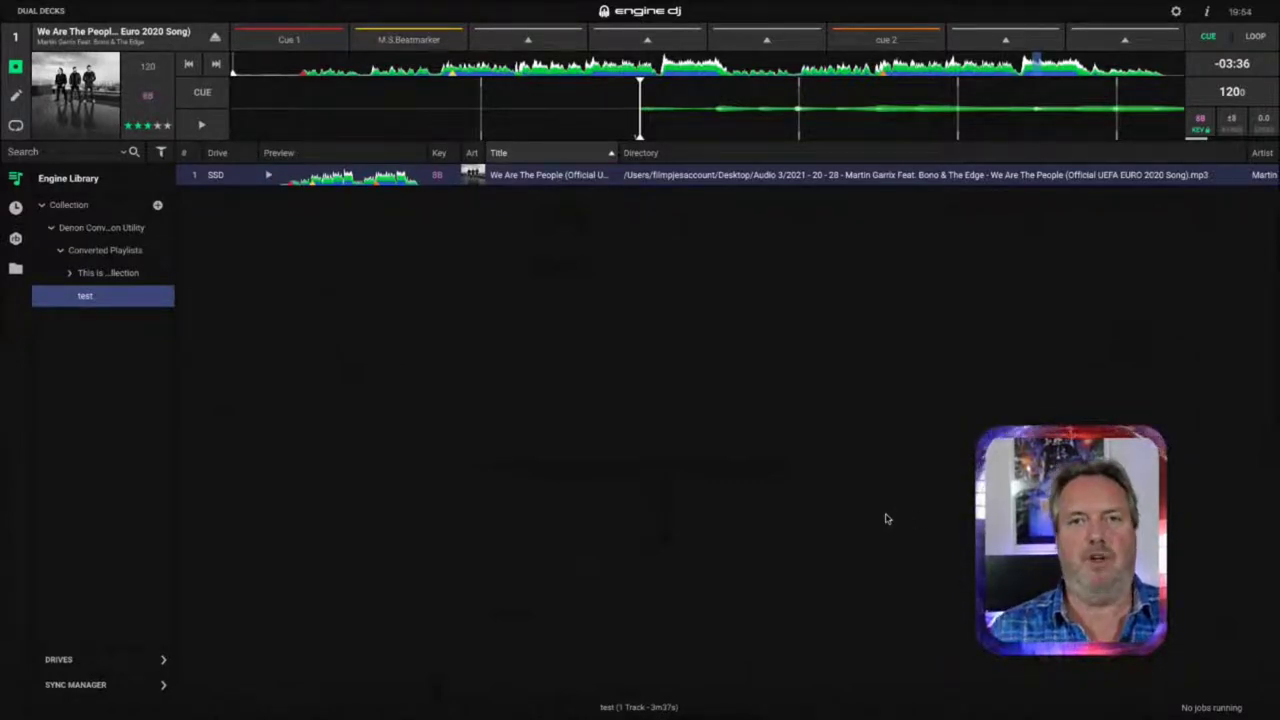
pyautogui.click(815, 539)
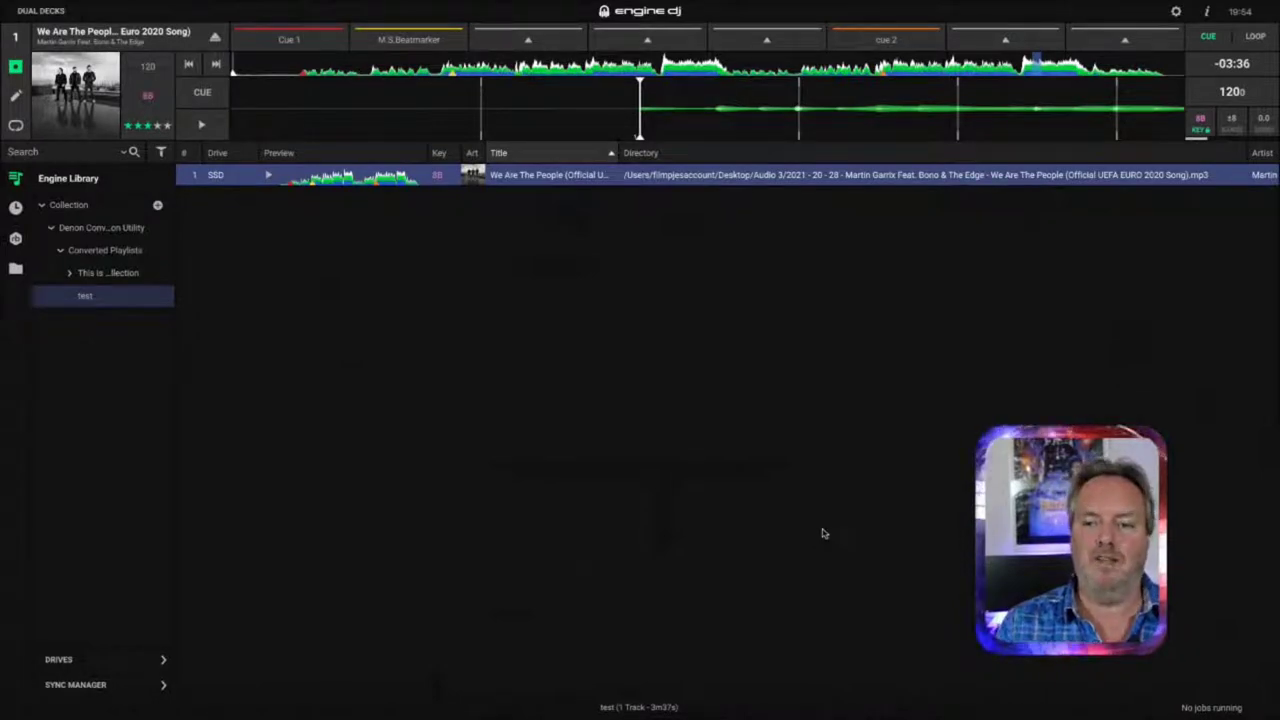
pyautogui.press('super+q')
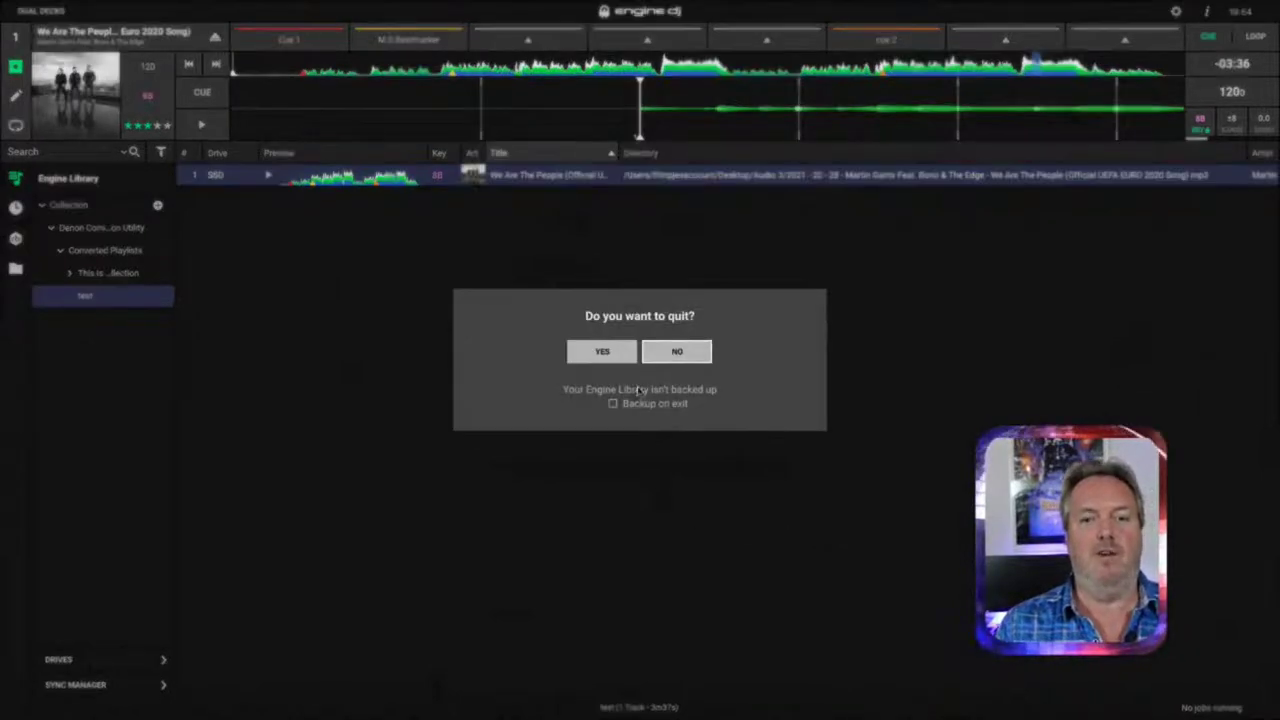
# Confirm quitting Engine DJ with Backup on exit left unchecked.
pyautogui.click(602, 351)
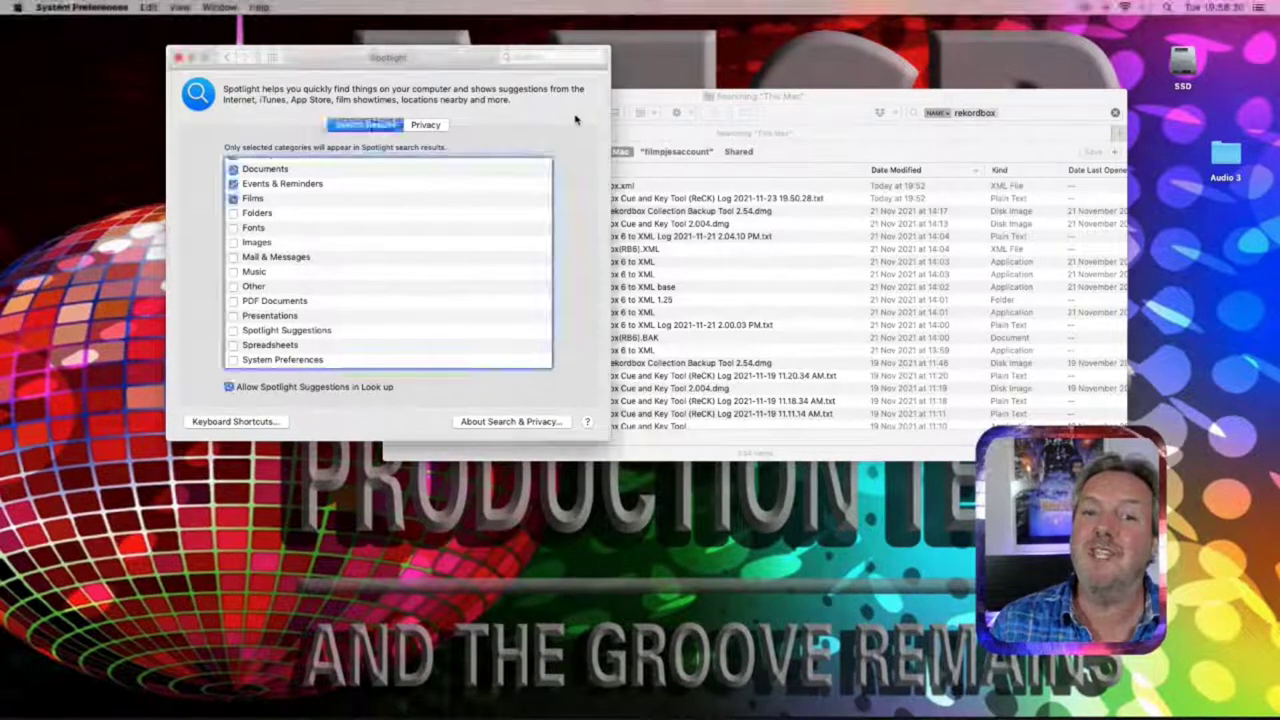
# Close the Spotlight settings and the old Finder search, opening a fresh Finder window.
pyautogui.press('super+q')
pyautogui.moveTo(800, 114); pyautogui.dragTo(773, 118)
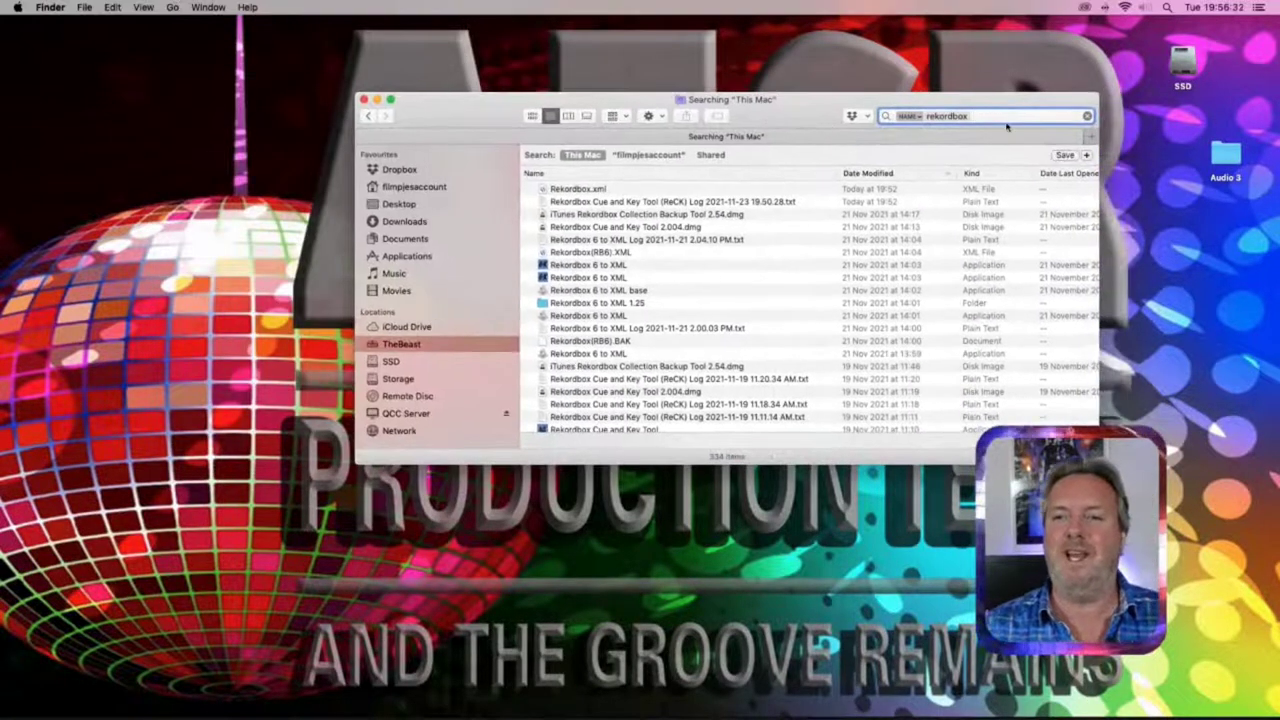
pyautogui.click(1087, 116)
pyautogui.press('super+w')
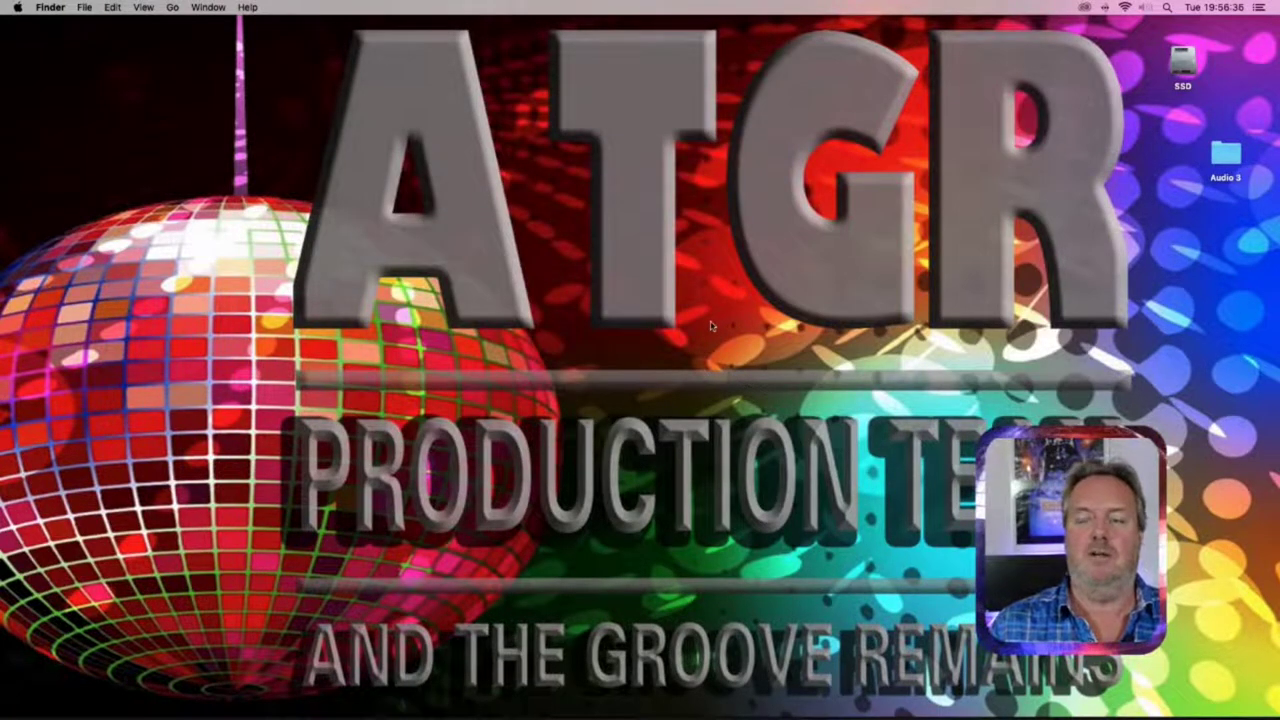
pyautogui.press('super+n')
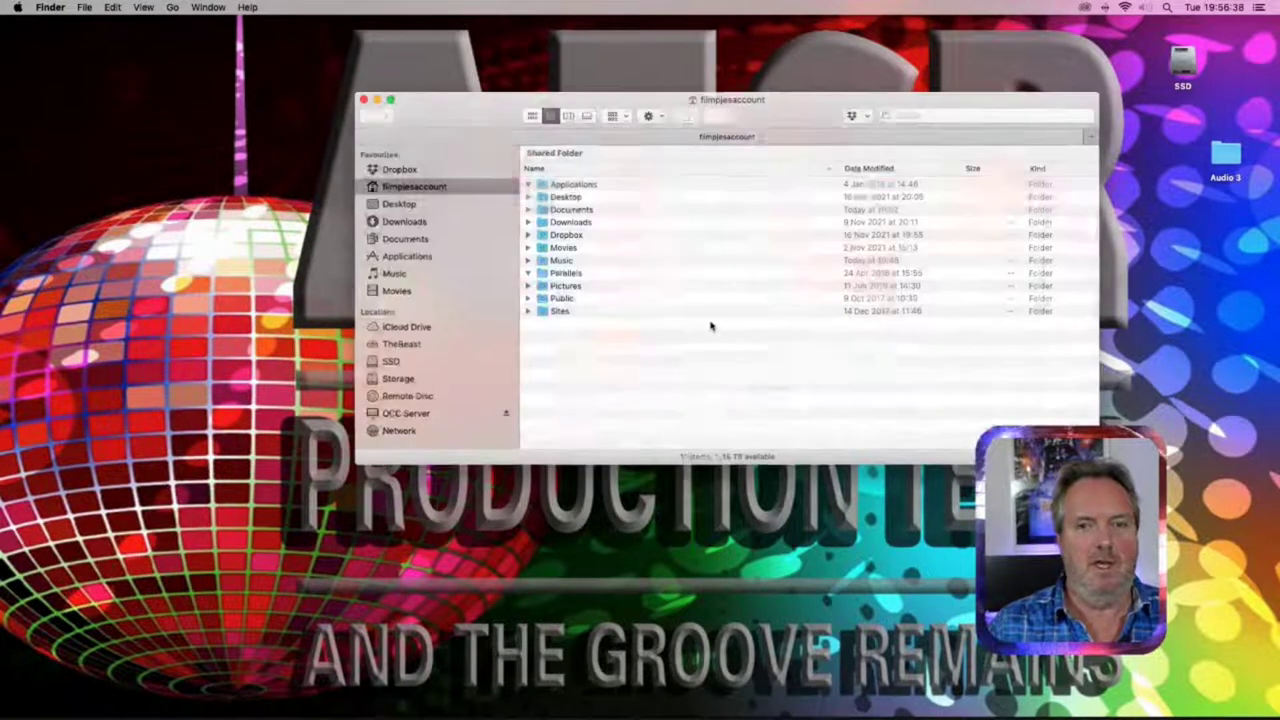
# Search This Mac for rekordbox, limited to Name matches.
pyautogui.click(945, 115)
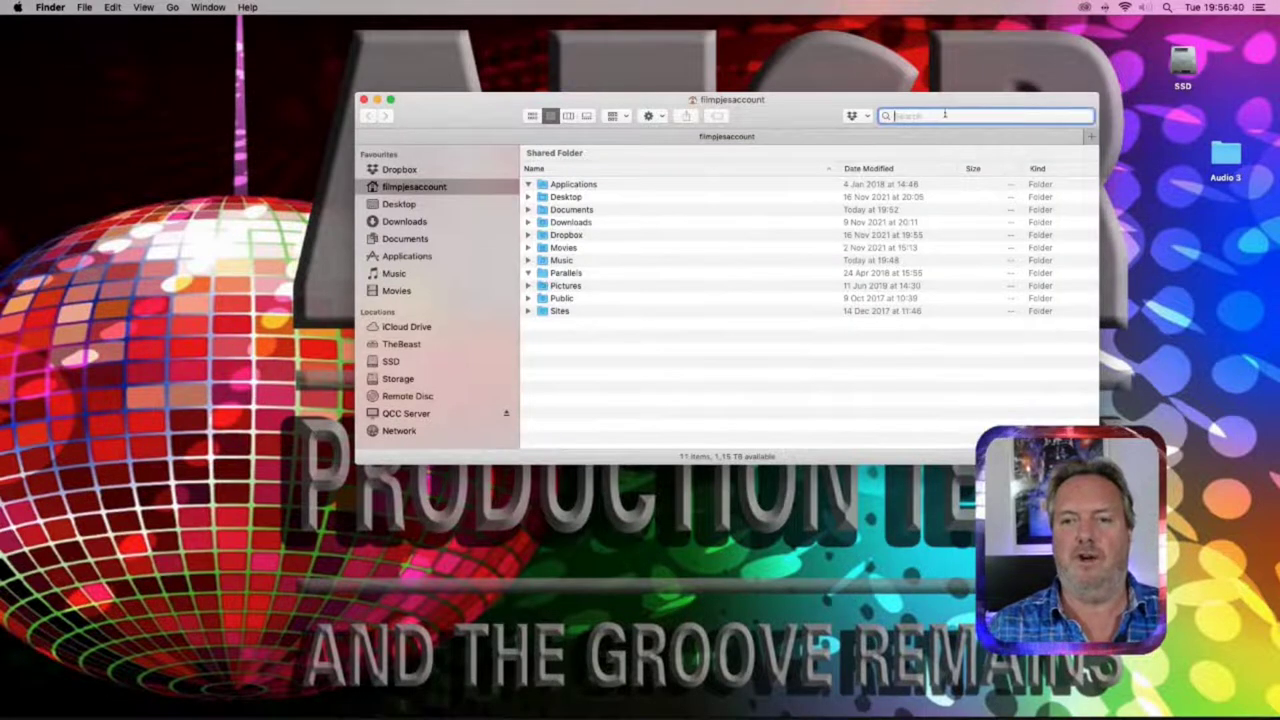
pyautogui.write('rekordbox')
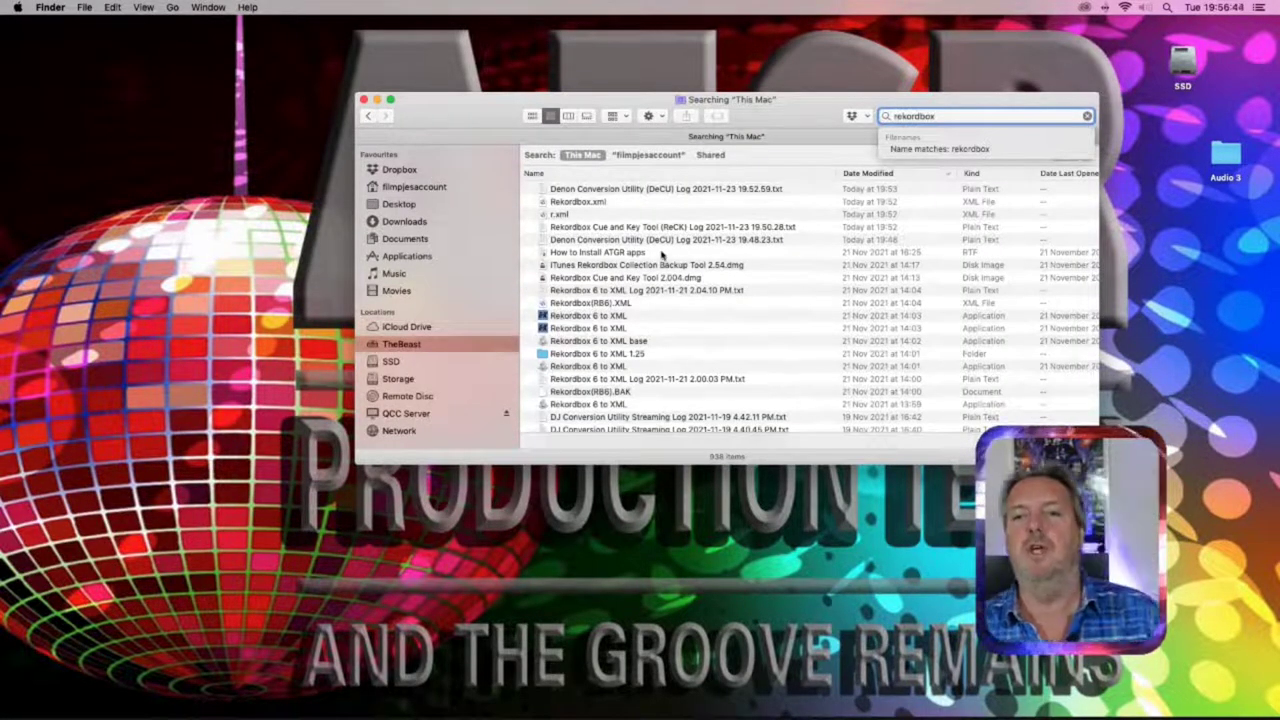
pyautogui.scroll(-15, 662, 240)
pyautogui.scroll(15, 662, 230)
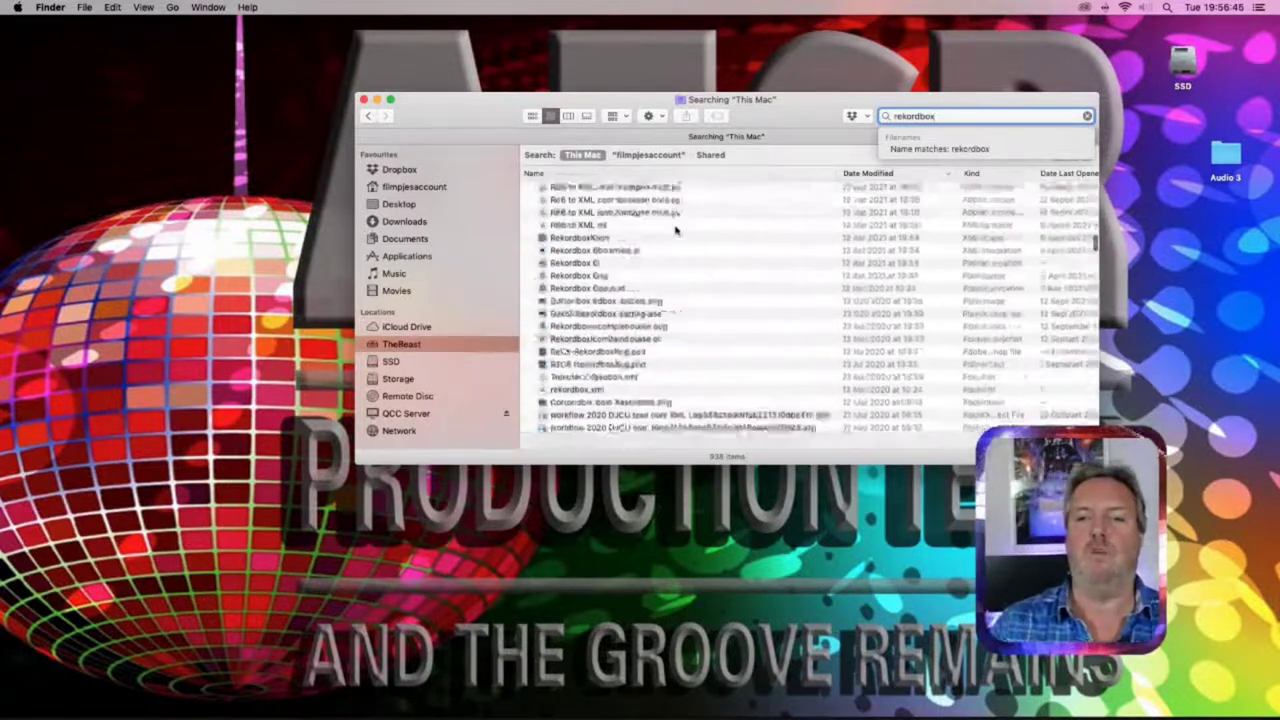
pyautogui.click(982, 150)
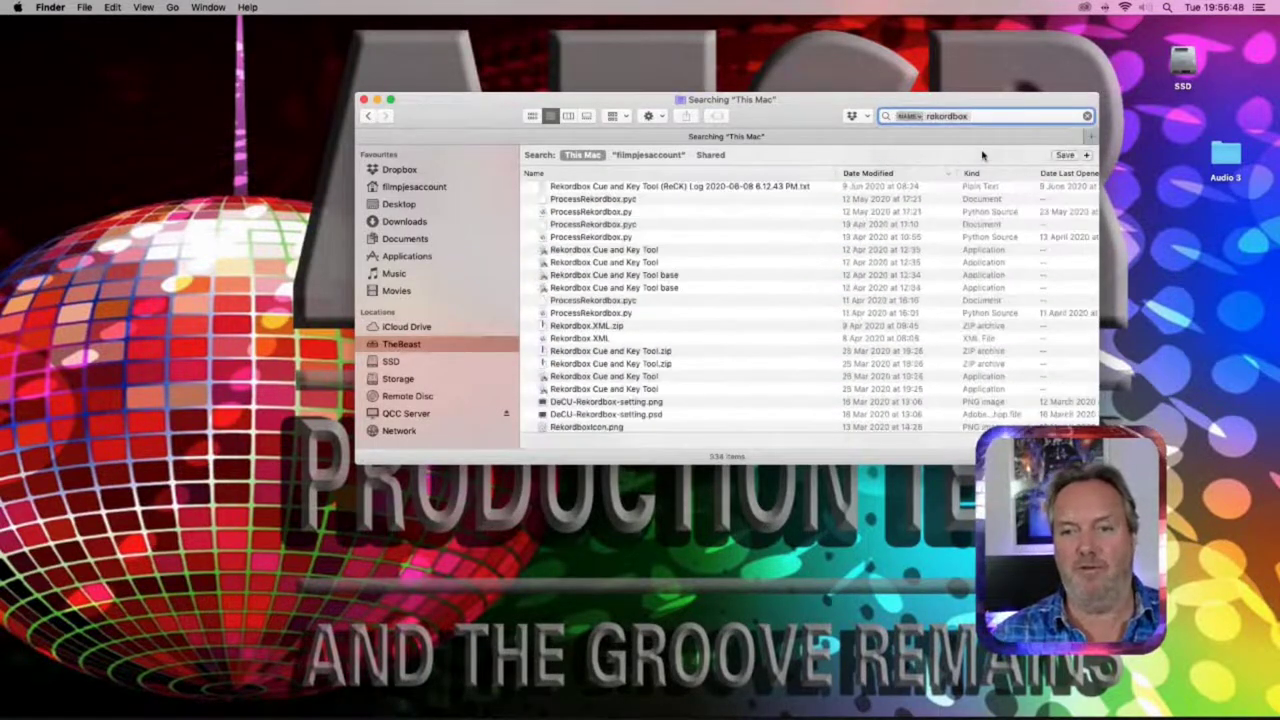
pyautogui.scroll(-10, 588, 295)
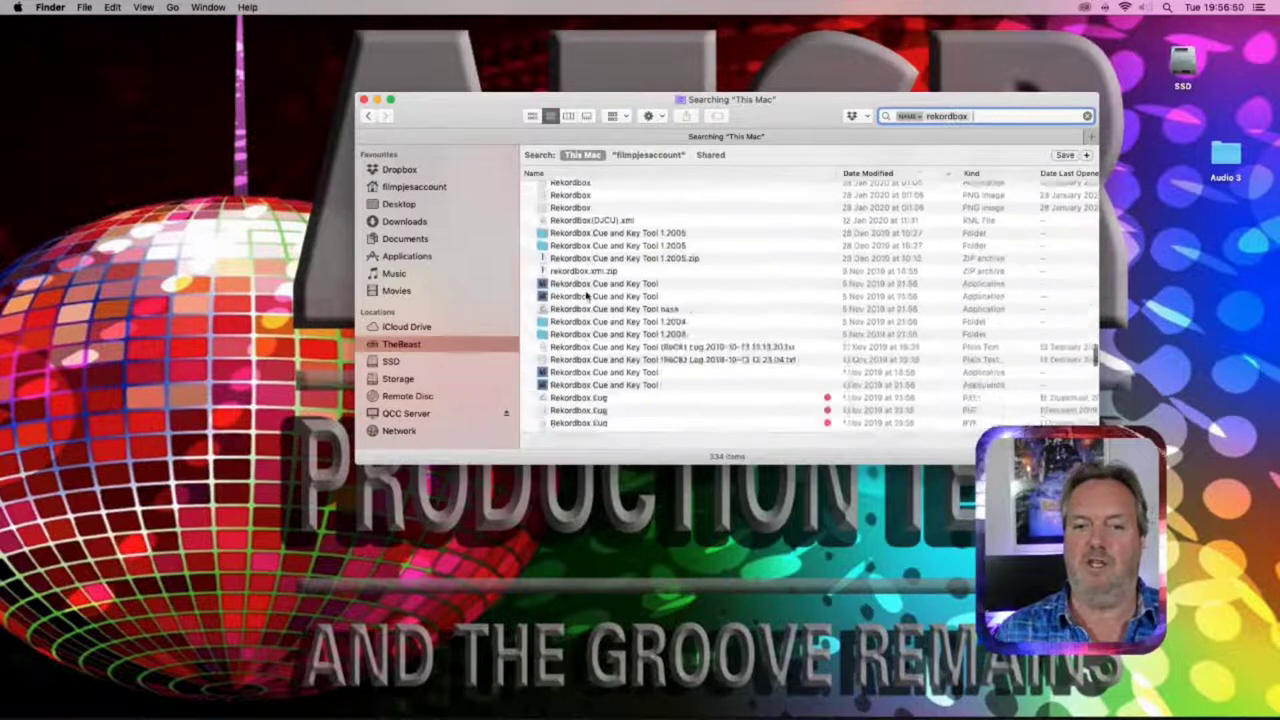
pyautogui.scroll(15, 588, 295)
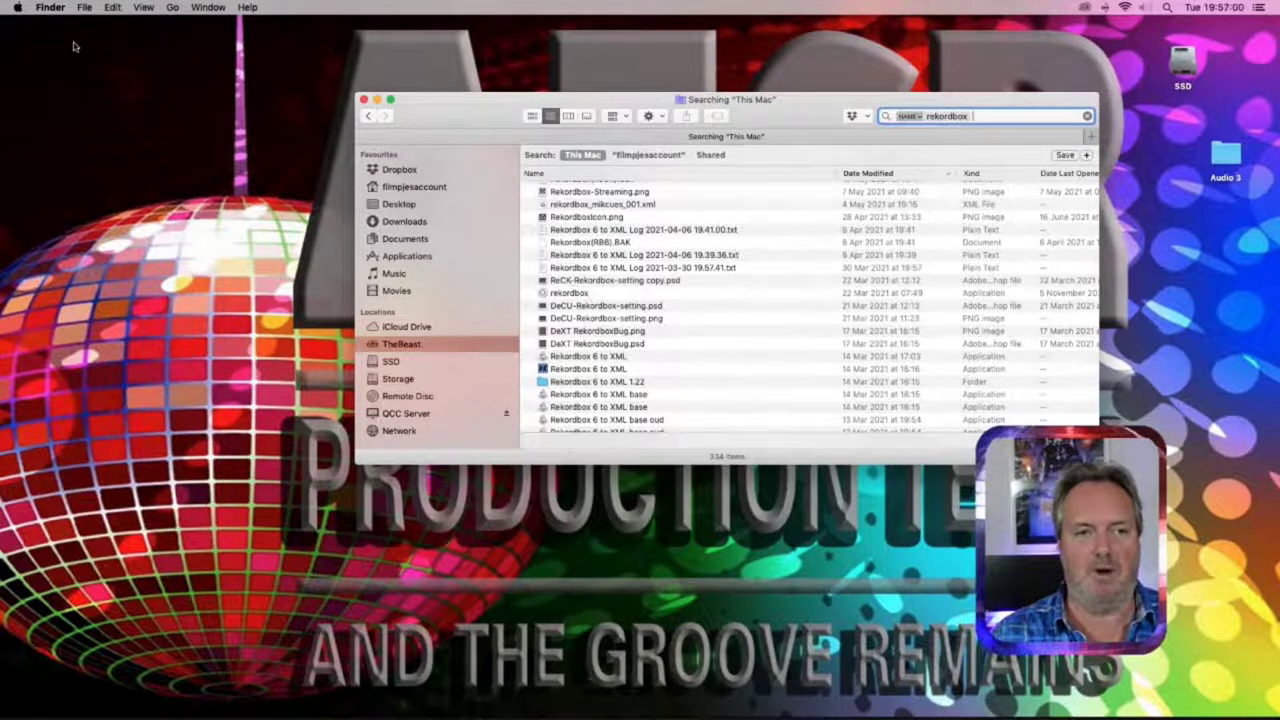
# In System Preferences > Spotlight, uncheck Bookmarks & History, Calculator and Contacts.
pyautogui.click(19, 7)
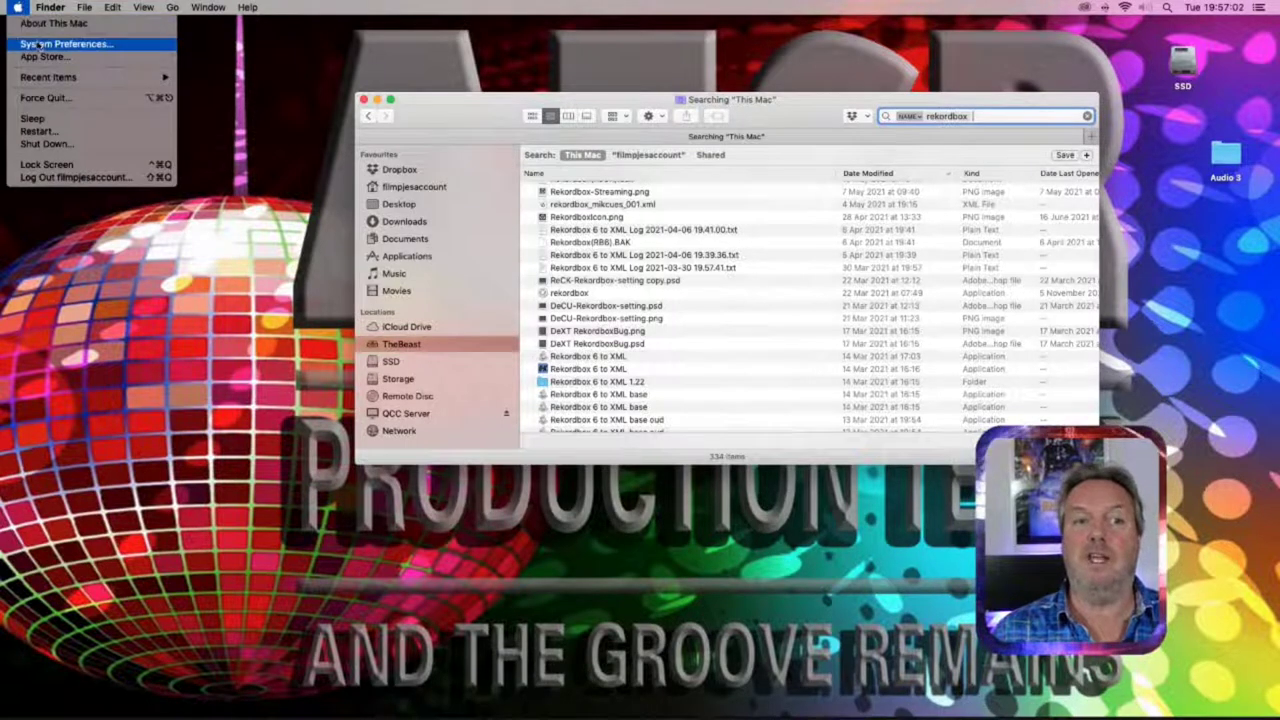
pyautogui.click(37, 45)
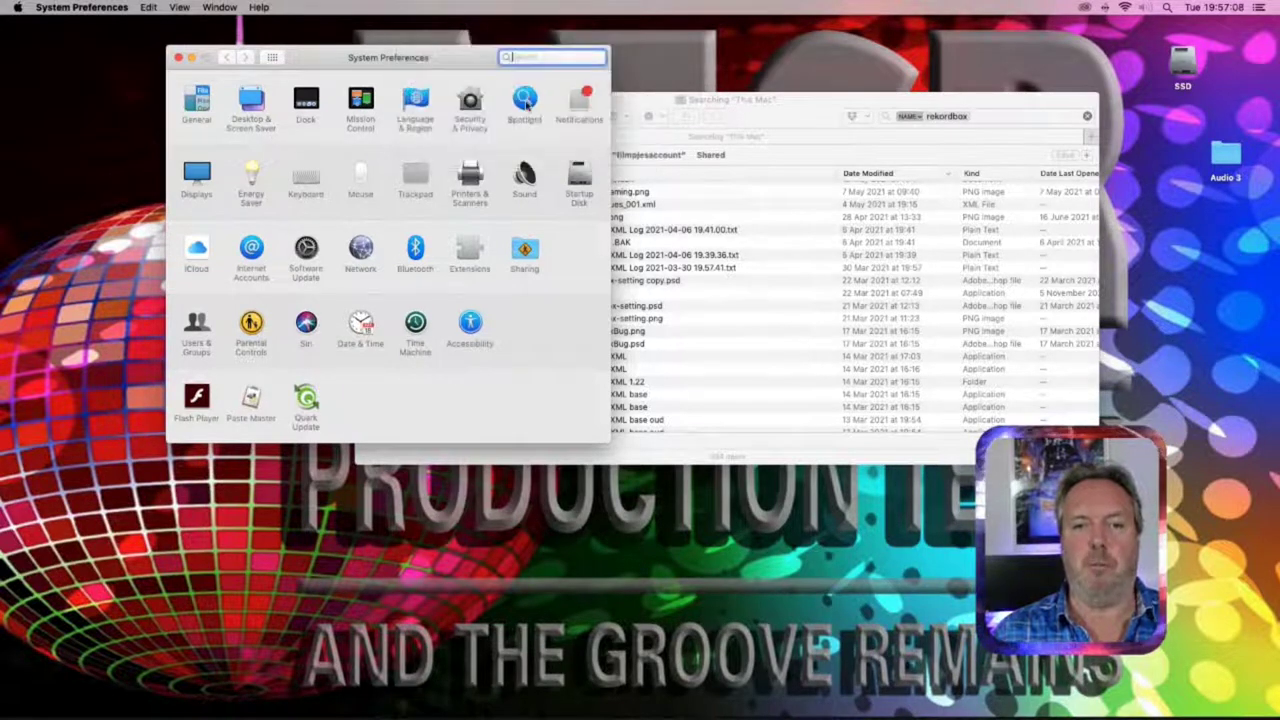
pyautogui.click(524, 98)
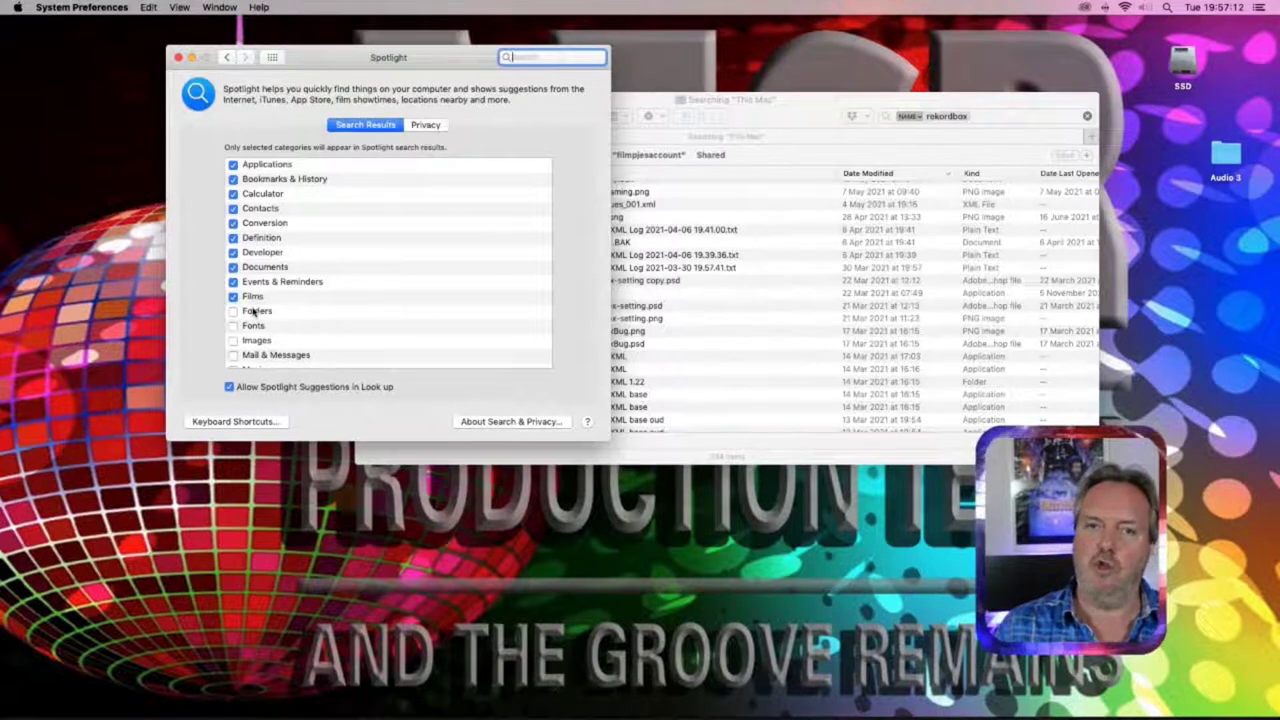
pyautogui.click(233, 180)
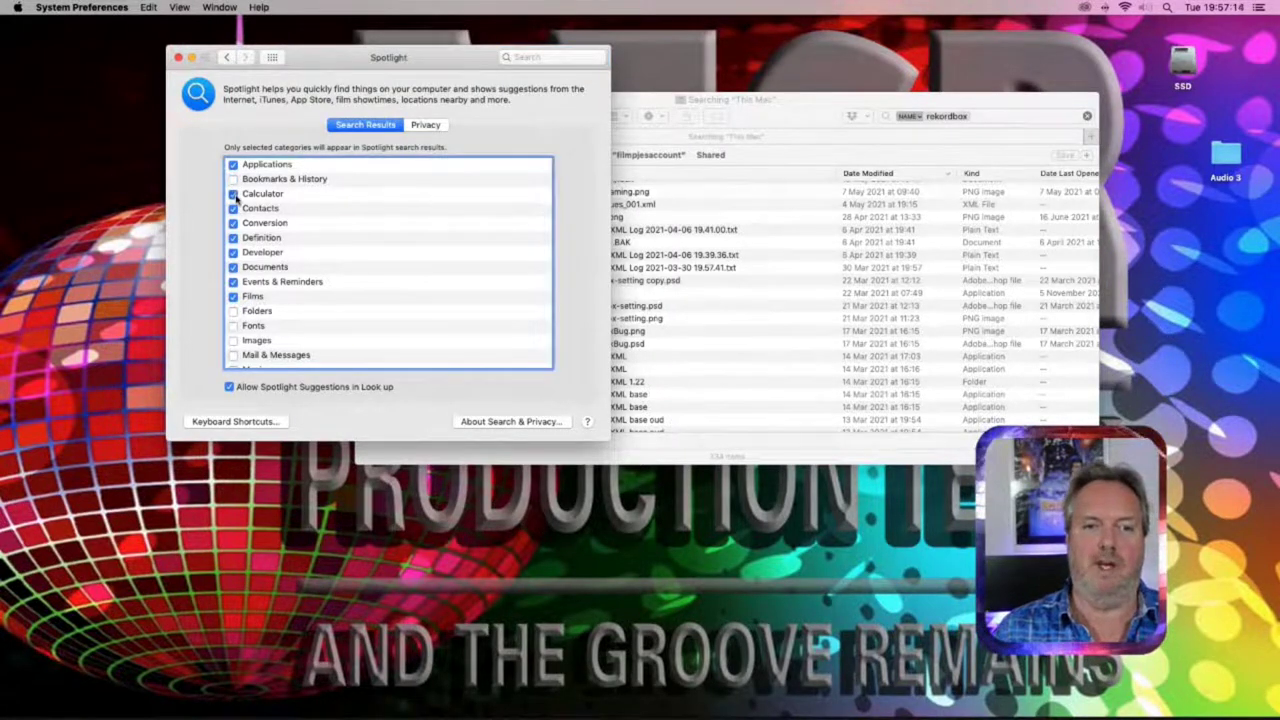
pyautogui.click(233, 194)
pyautogui.click(233, 208)
# Uncheck Conversion, Definition, Developer, Documents, Events & Reminders, Films and Applications results.
pyautogui.click(233, 223)
pyautogui.click(233, 238)
pyautogui.click(233, 252)
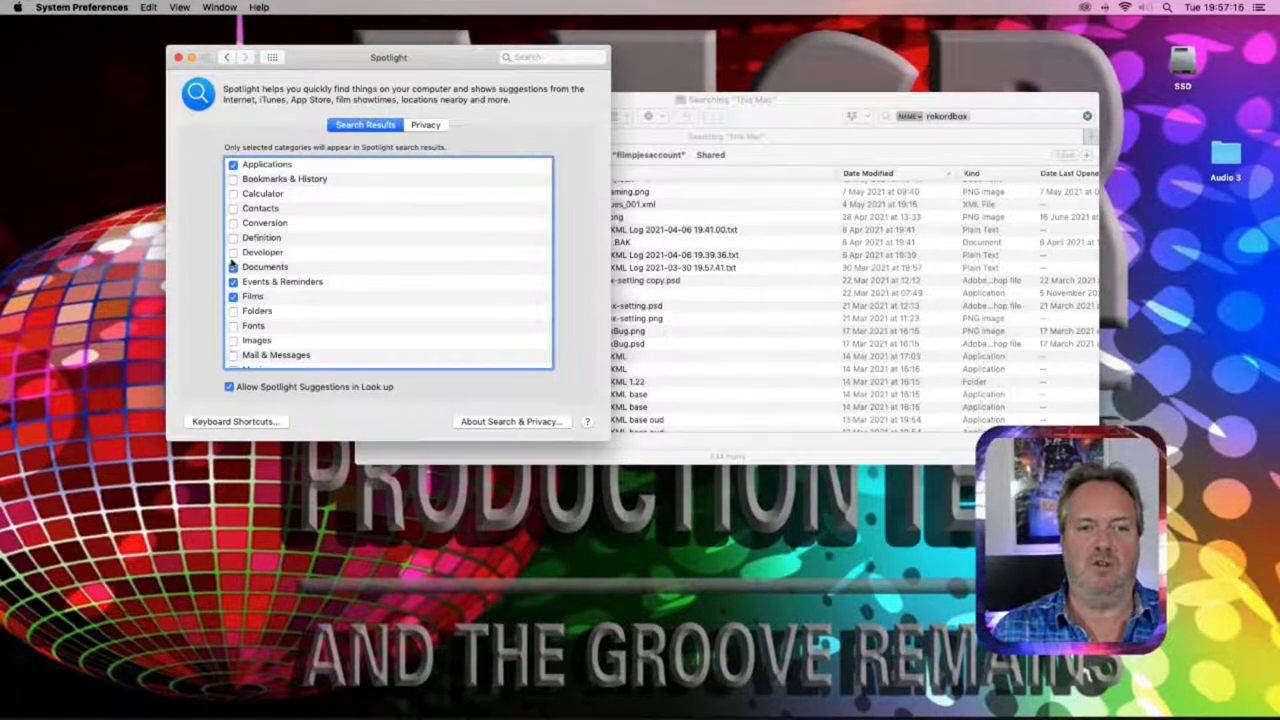
pyautogui.click(233, 267)
pyautogui.click(233, 282)
pyautogui.click(233, 297)
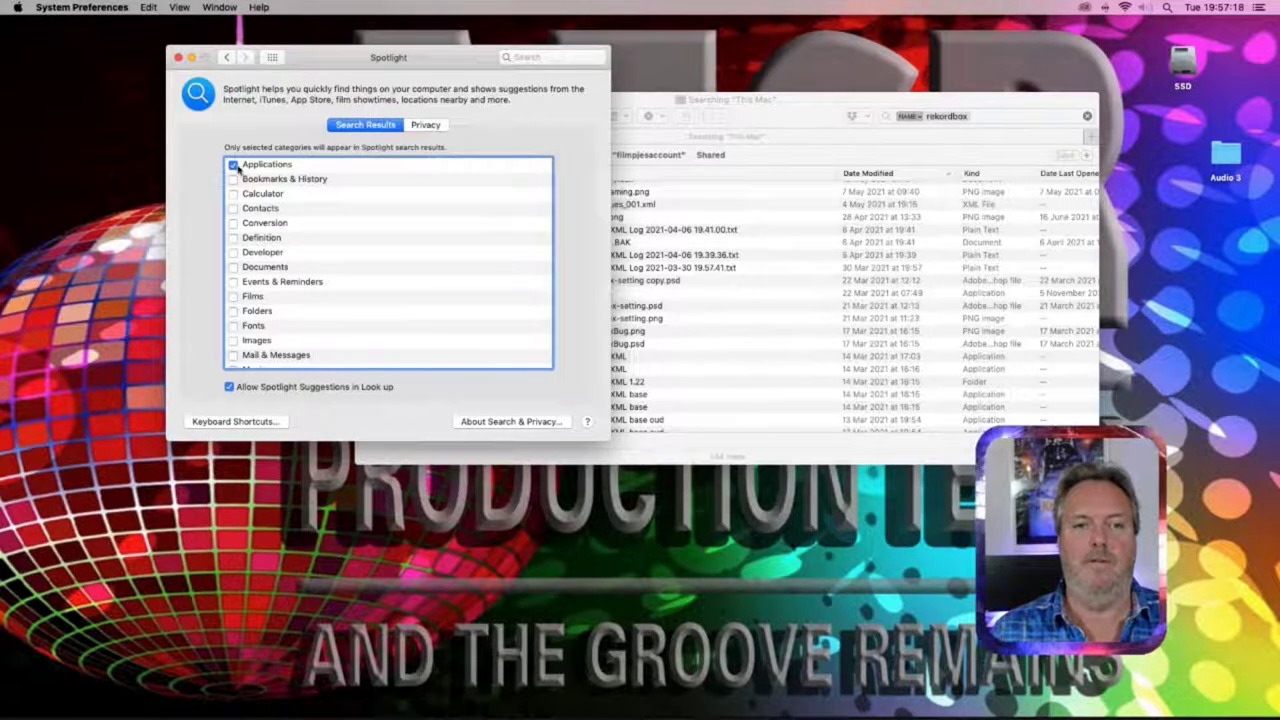
pyautogui.click(233, 165)
pyautogui.click(852, 297)
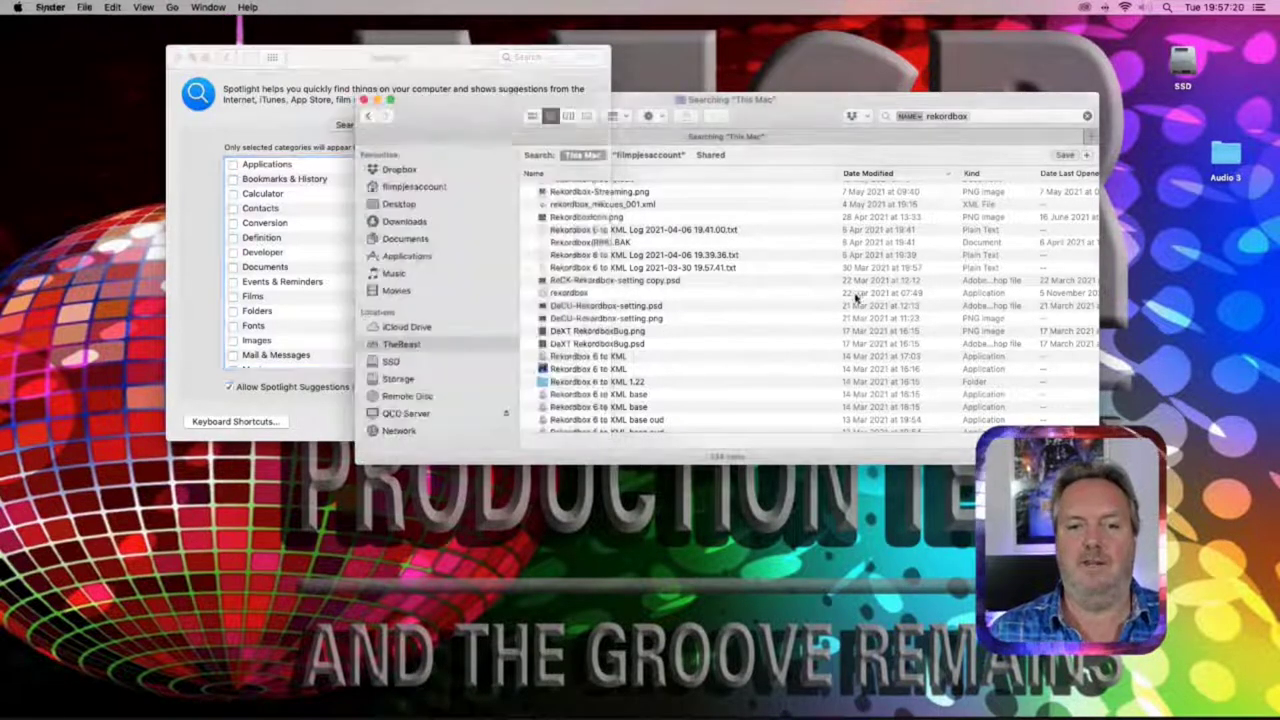
# Close the search window and search This Mac for rekordbox in a fresh Finder window.
pyautogui.click(984, 118)
pyautogui.press('super+w')
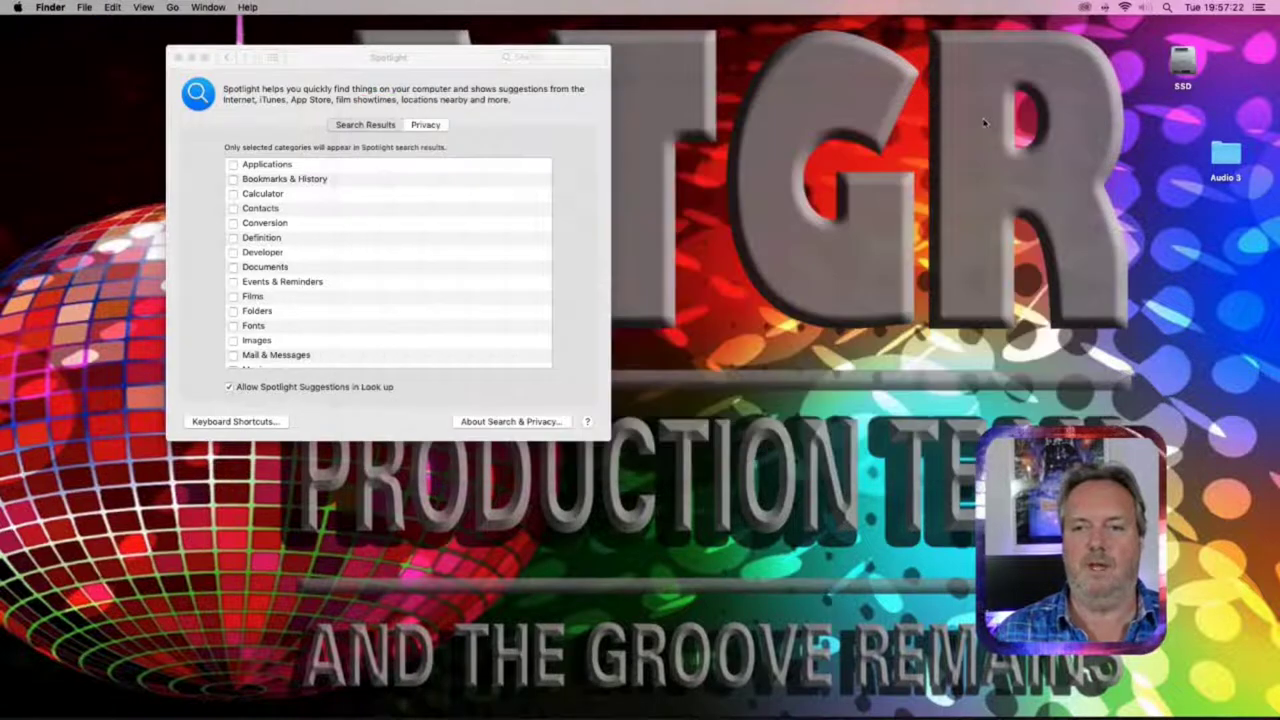
pyautogui.press('super+n')
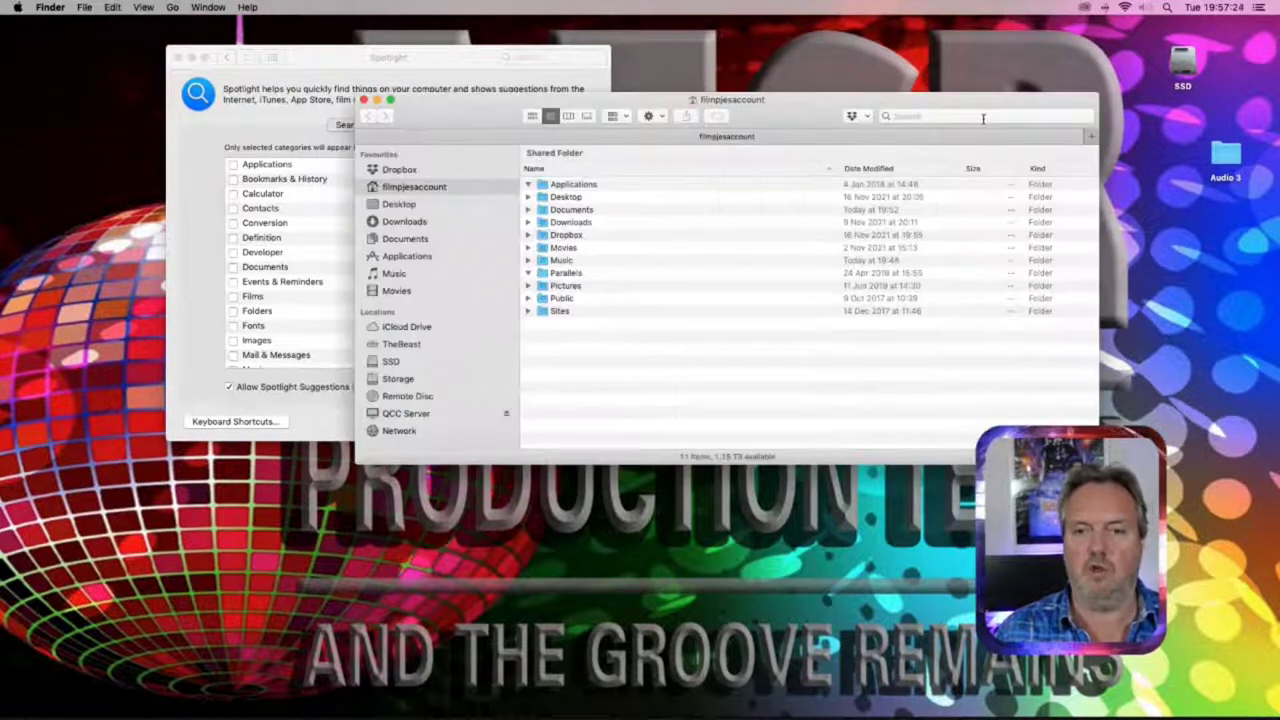
pyautogui.click(983, 118)
pyautogui.write('rekordbox')
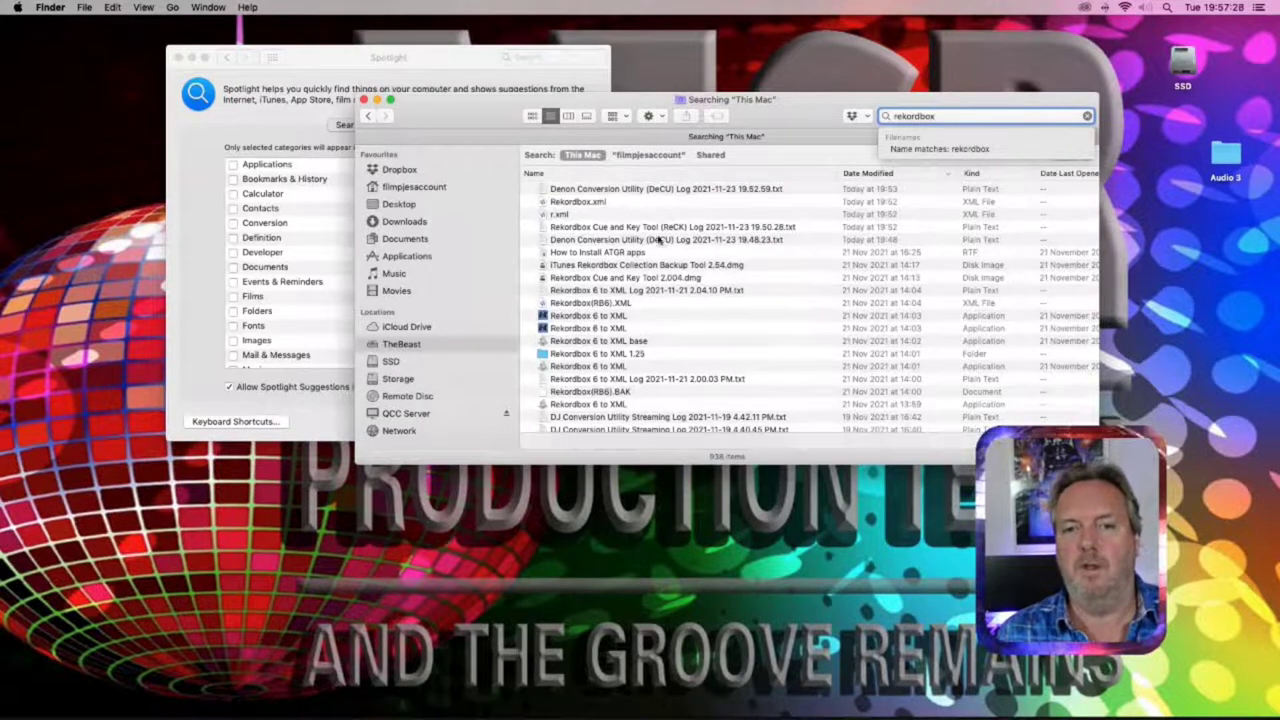
pyautogui.scroll(-15, 900, 262)
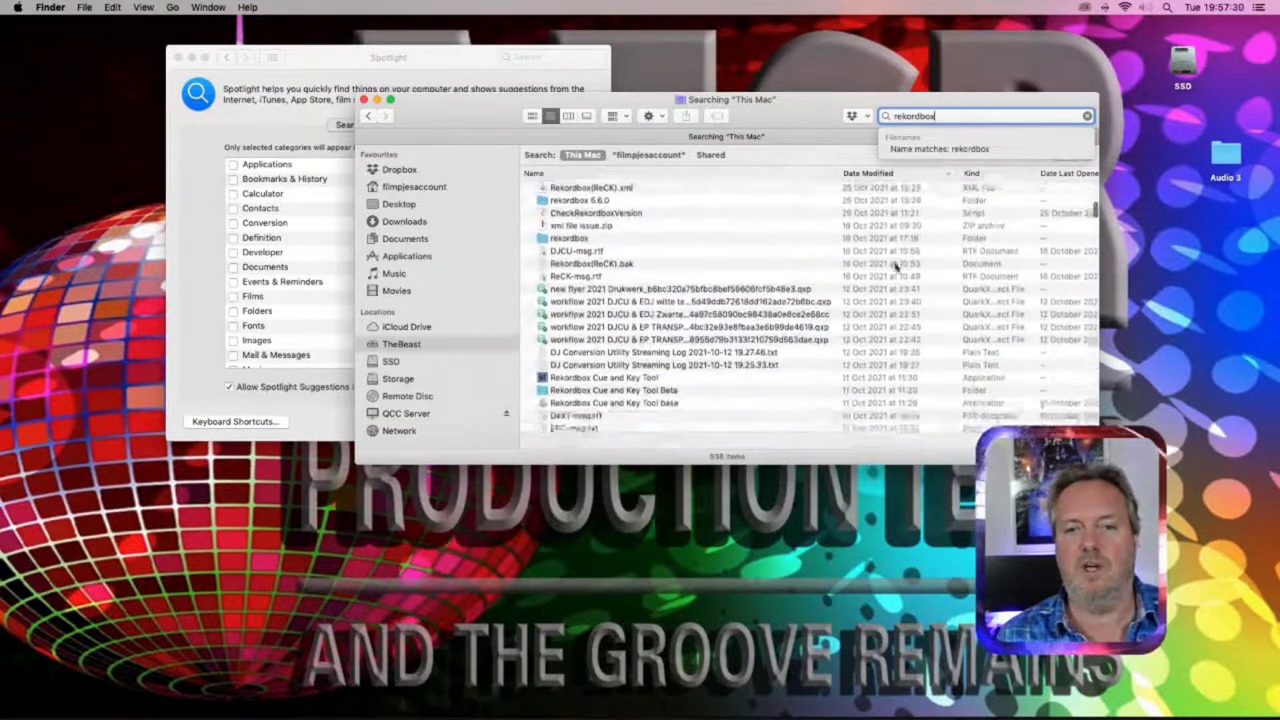
pyautogui.scroll(-15, 897, 266)
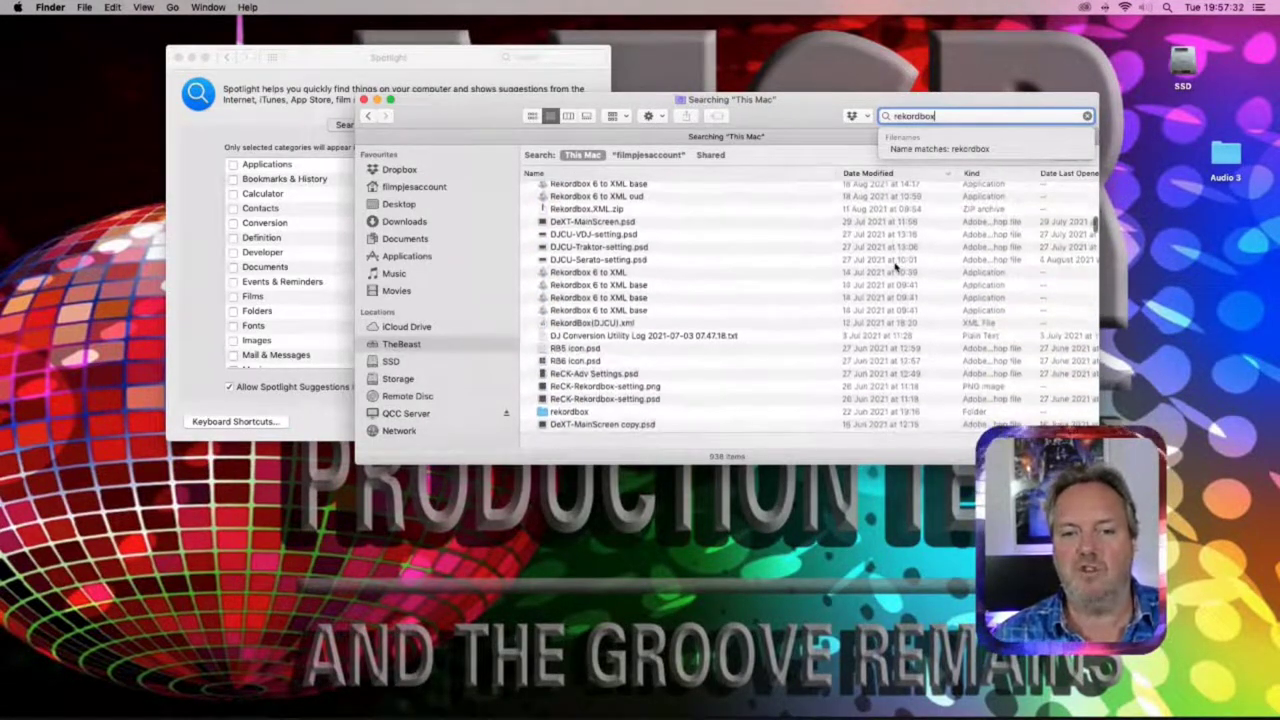
pyautogui.scroll(-10, 897, 266)
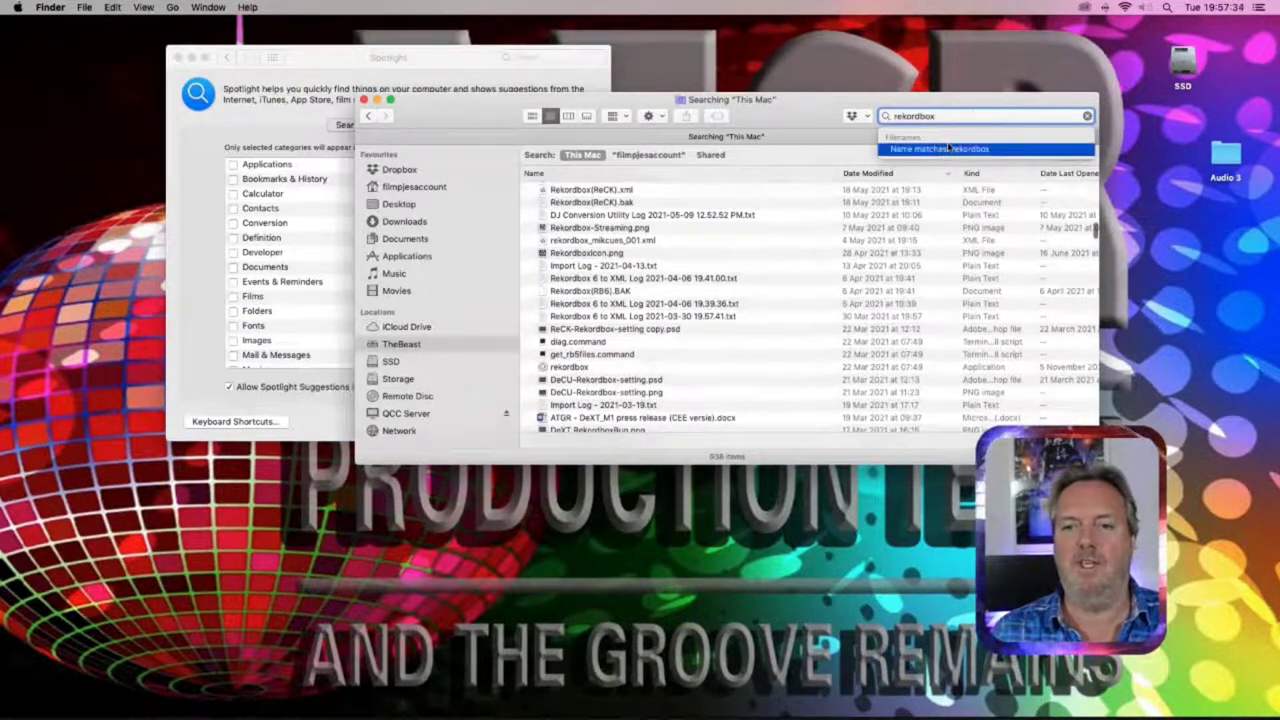
# Restrict results to Name matches rekordbox (334 items) and re-check Applications in Spotlight.
pyautogui.click(948, 148)
pyautogui.scroll(-10, 728, 292)
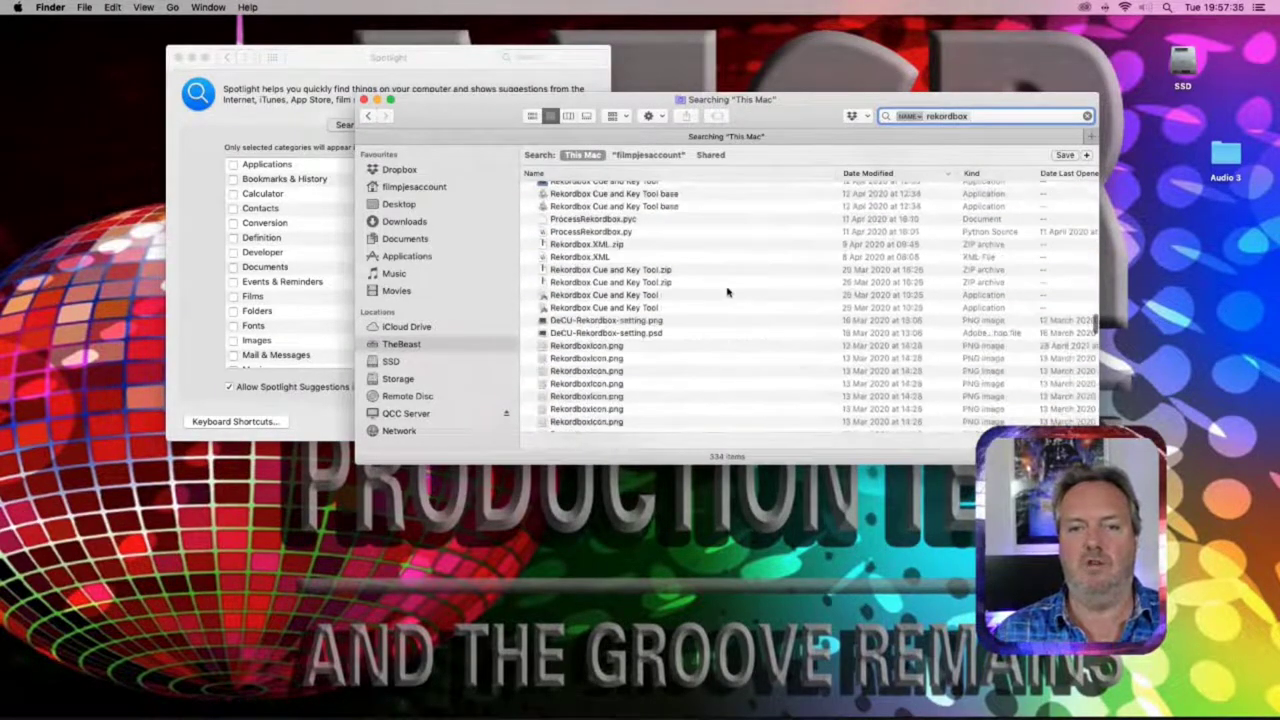
pyautogui.scroll(-15, 728, 292)
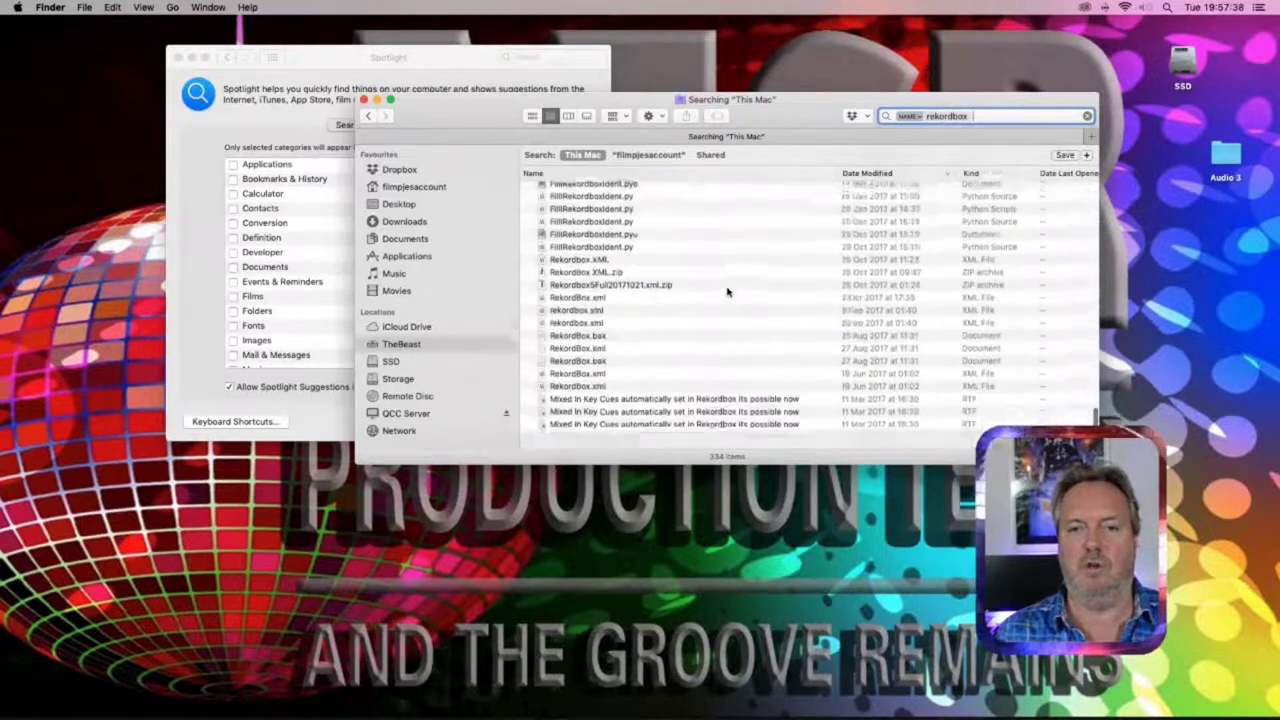
pyautogui.scroll(-3, 728, 292)
pyautogui.scroll(5, 728, 292)
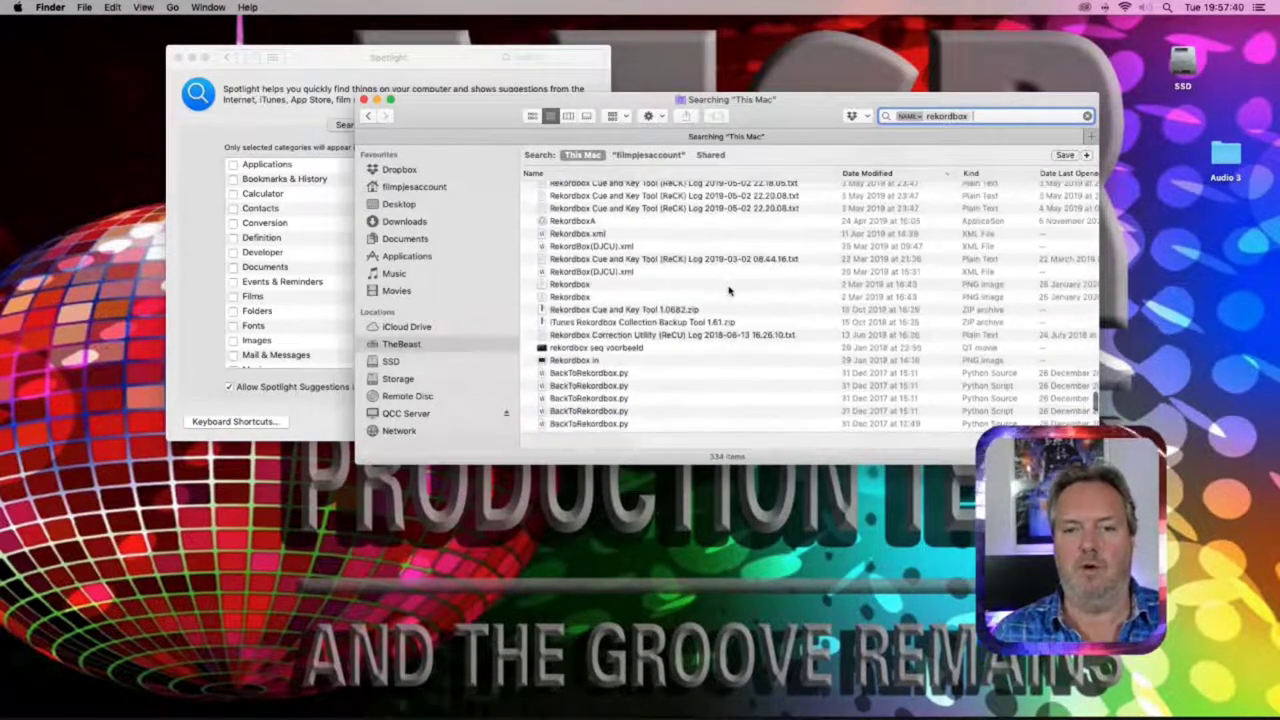
pyautogui.scroll(10, 728, 290)
pyautogui.click(206, 150)
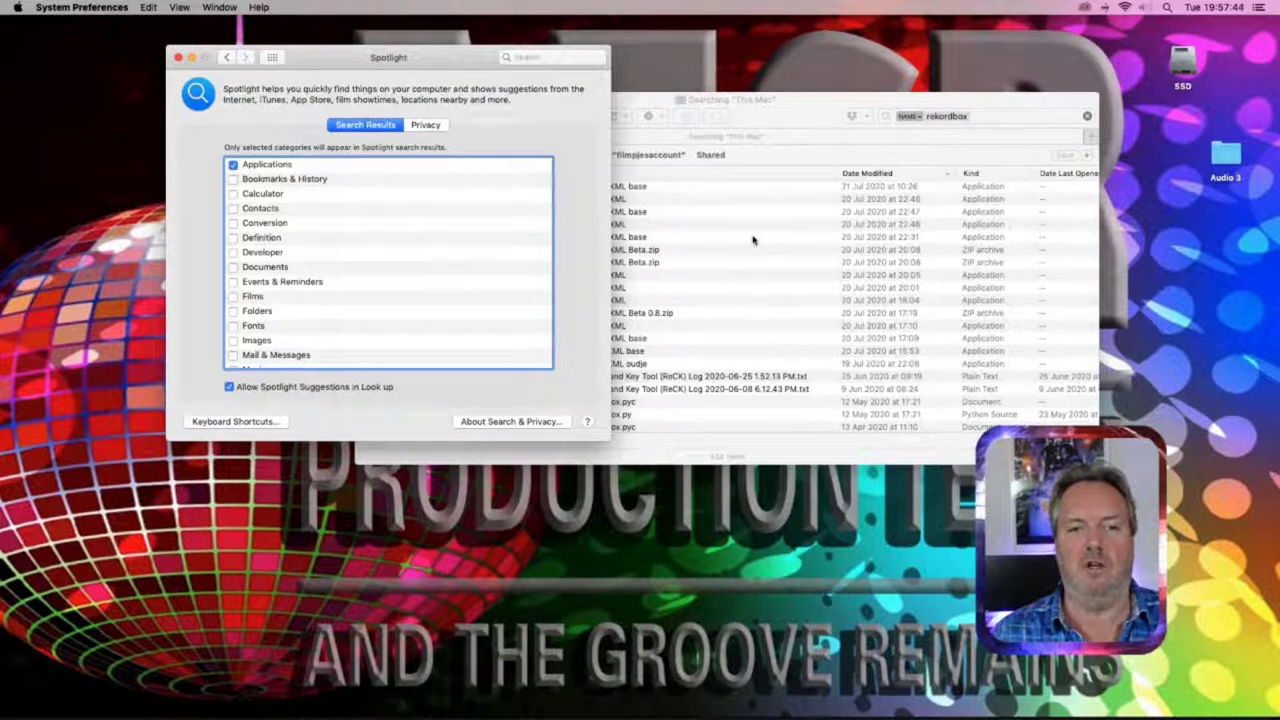
# In a new Finder window, open the Applications folder and select Engine DJ.
pyautogui.click(977, 115)
pyautogui.press('super+w')
pyautogui.press('super+n')
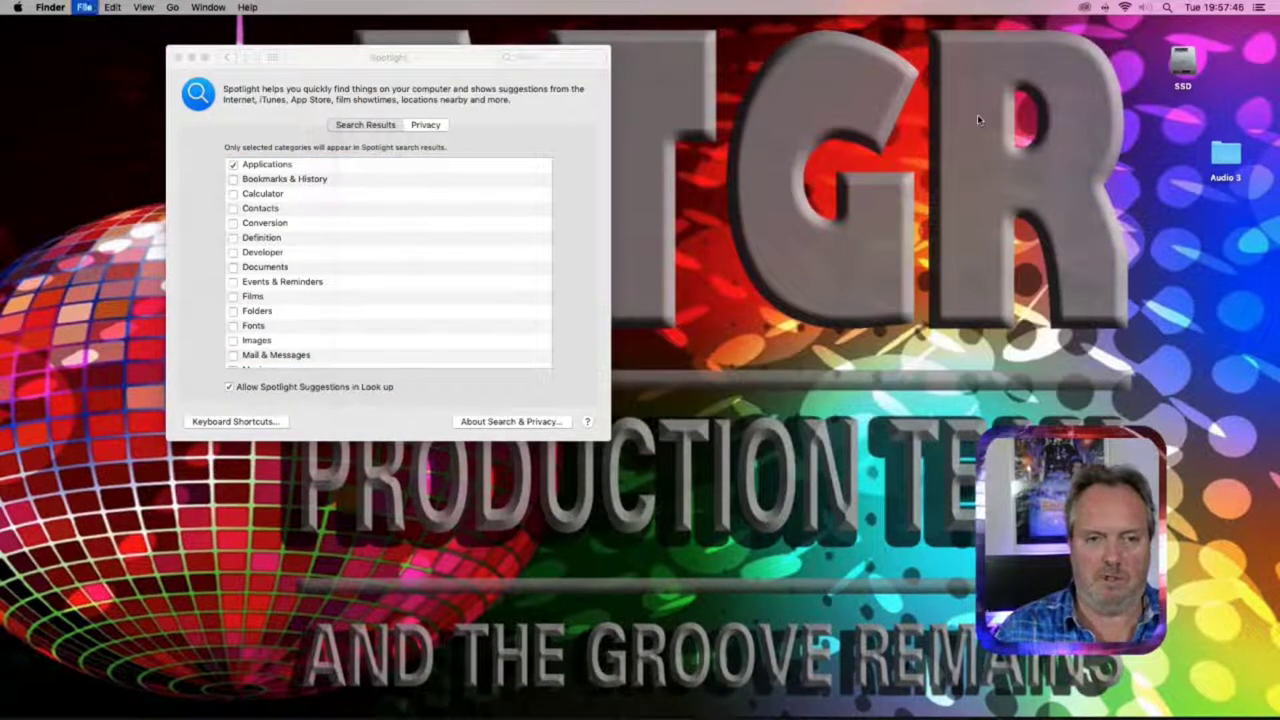
pyautogui.click(977, 115)
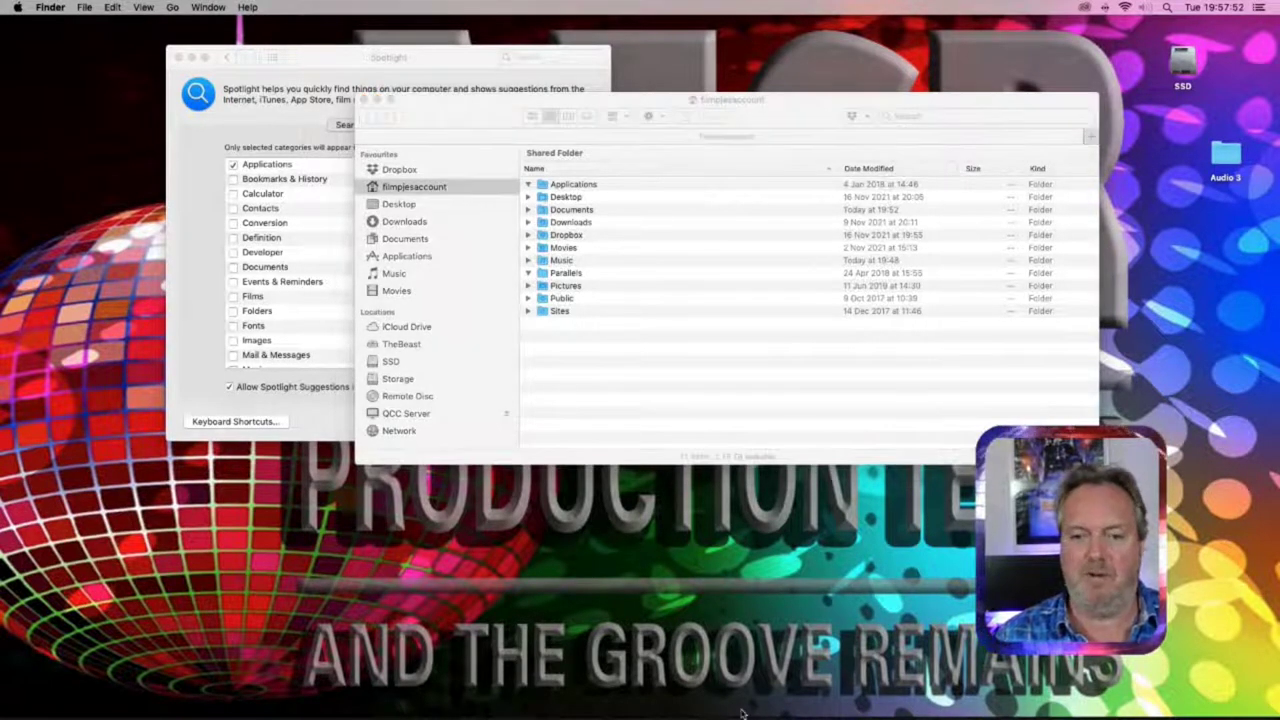
pyautogui.press('super+n')
pyautogui.click(415, 270)
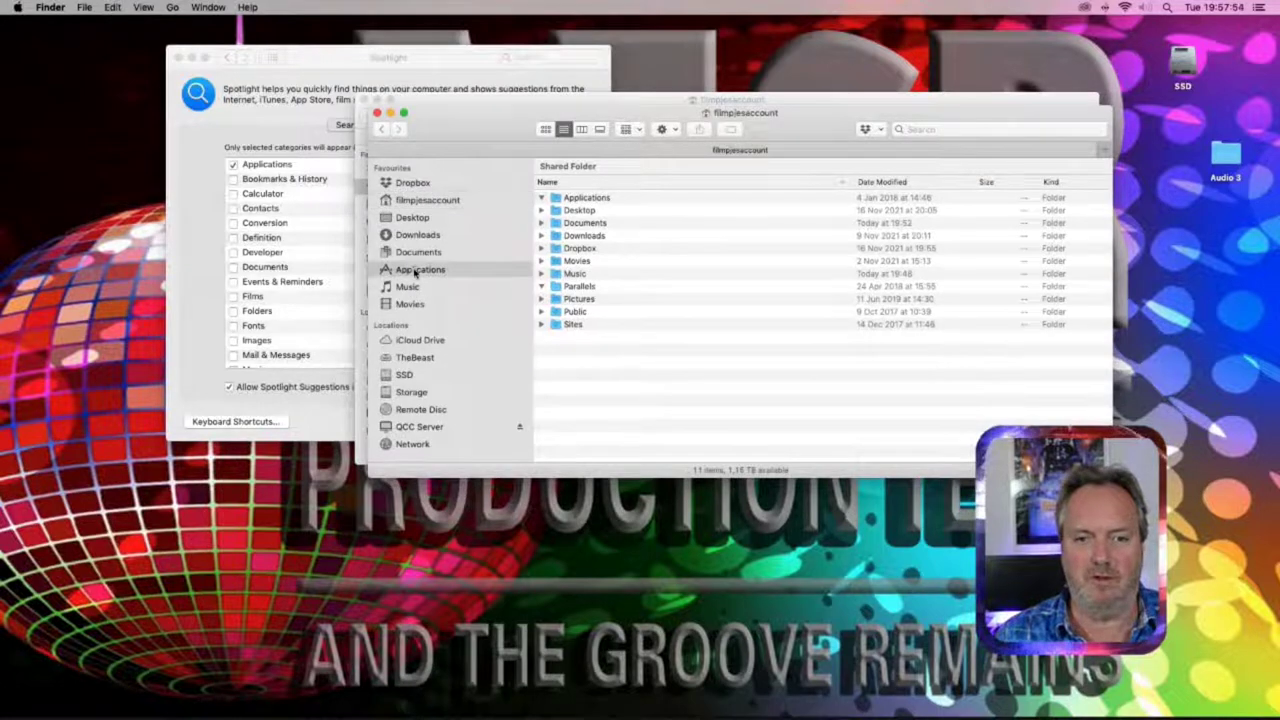
pyautogui.scroll(-10, 633, 365)
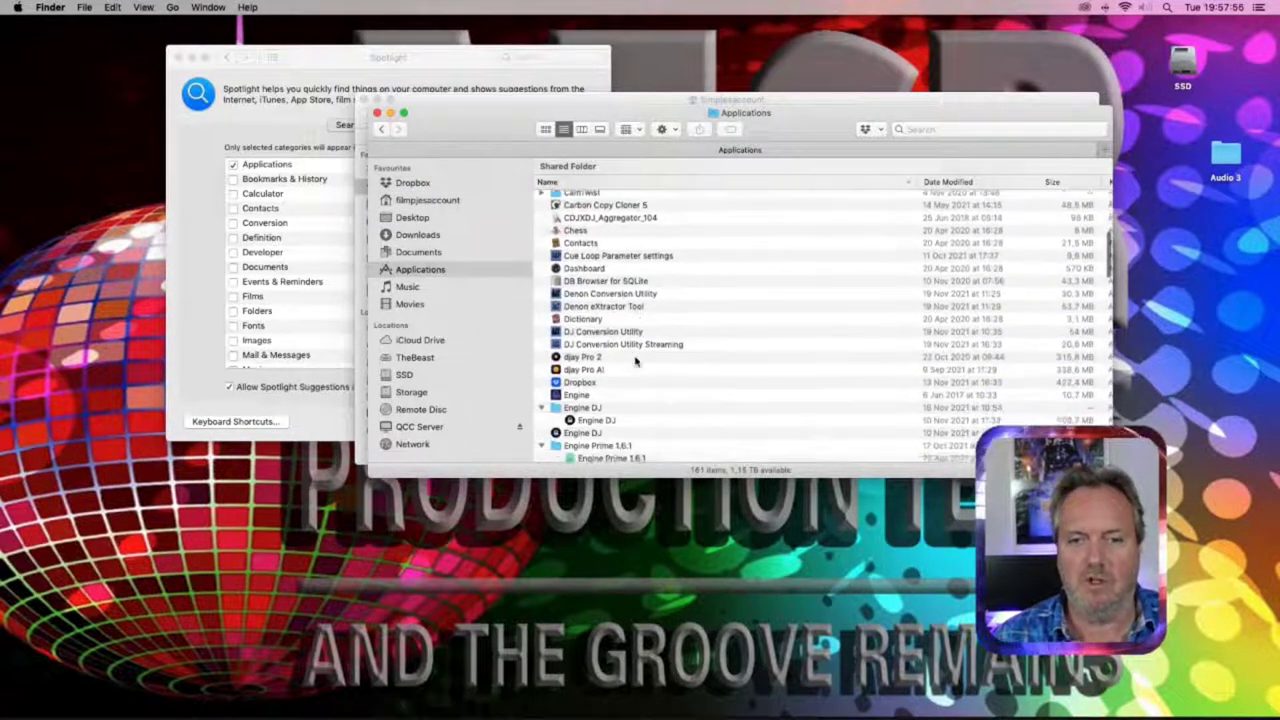
pyautogui.scroll(3, 630, 340)
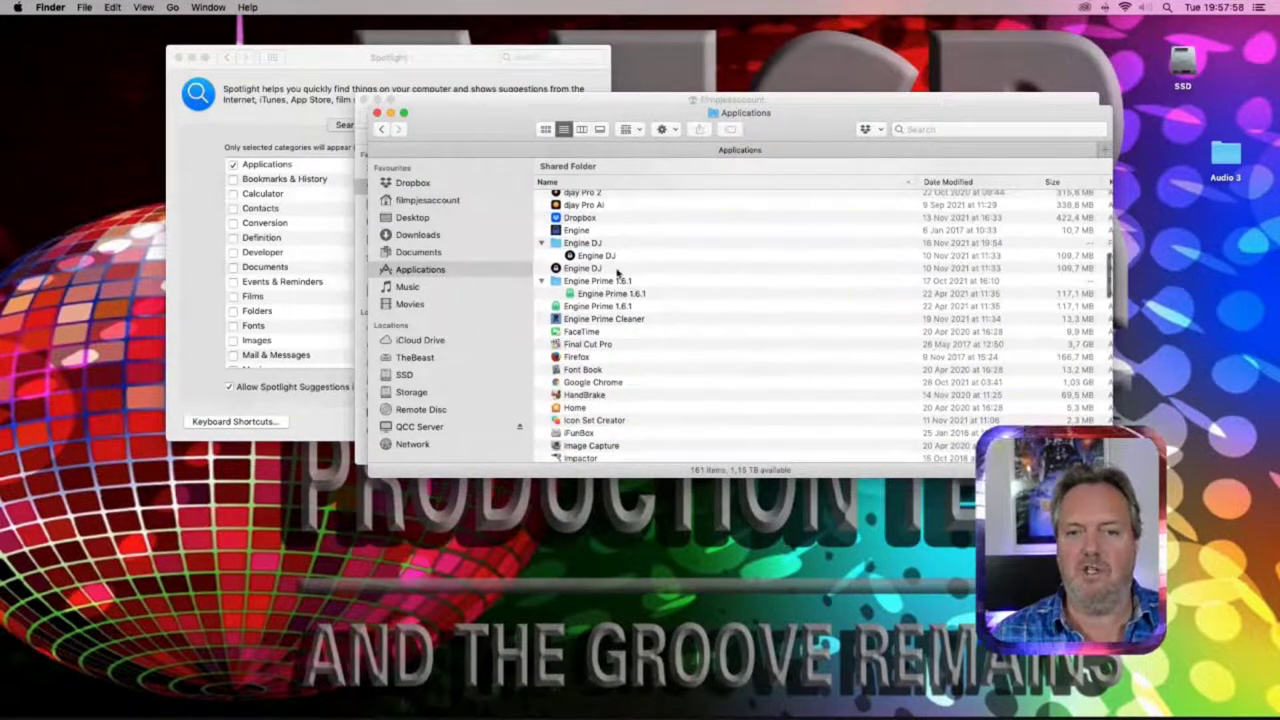
pyautogui.click(597, 269)
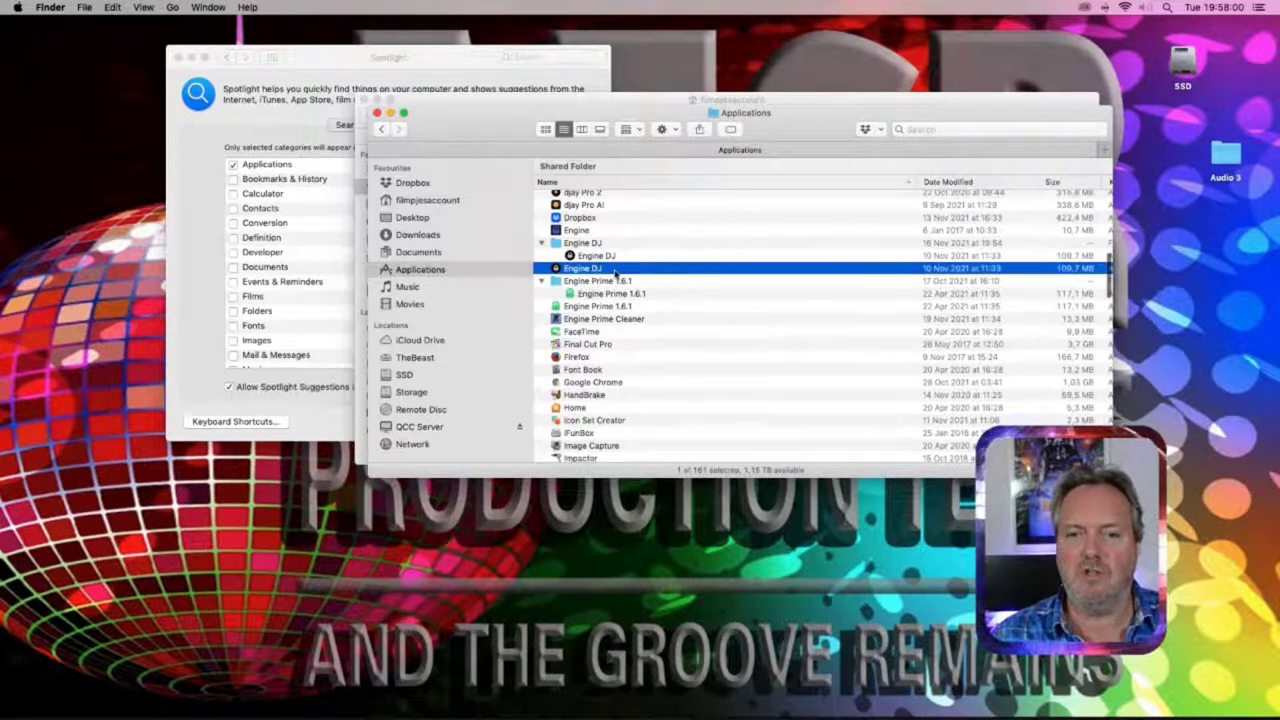
# Search This Mac for 'engine dj', then close it and open a home-folder window.
pyautogui.click(954, 128)
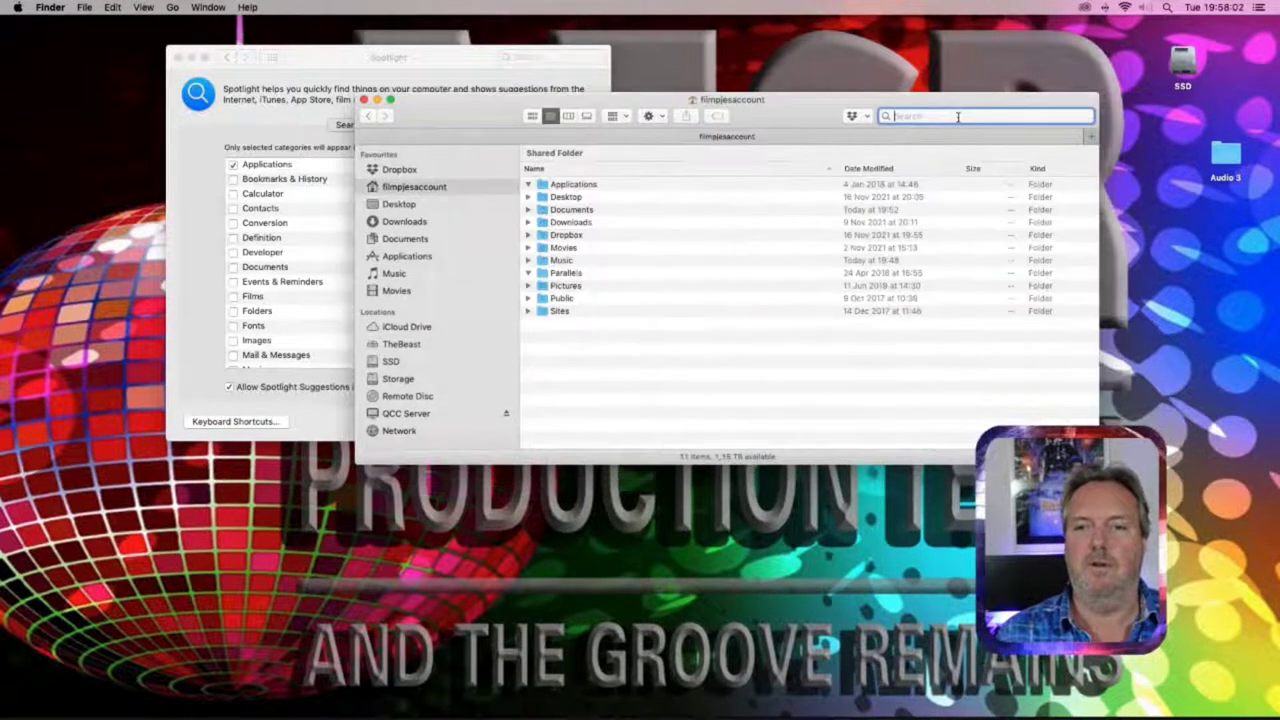
pyautogui.write('engine dj')
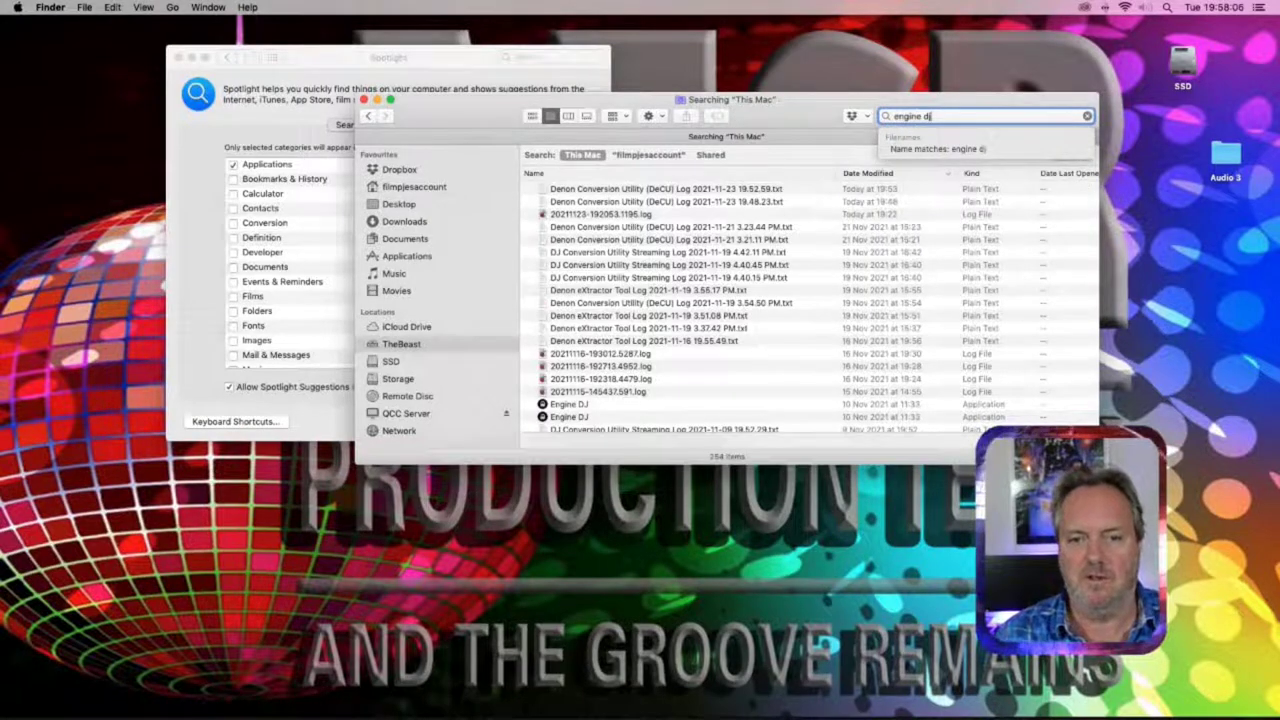
pyautogui.press('super+w')
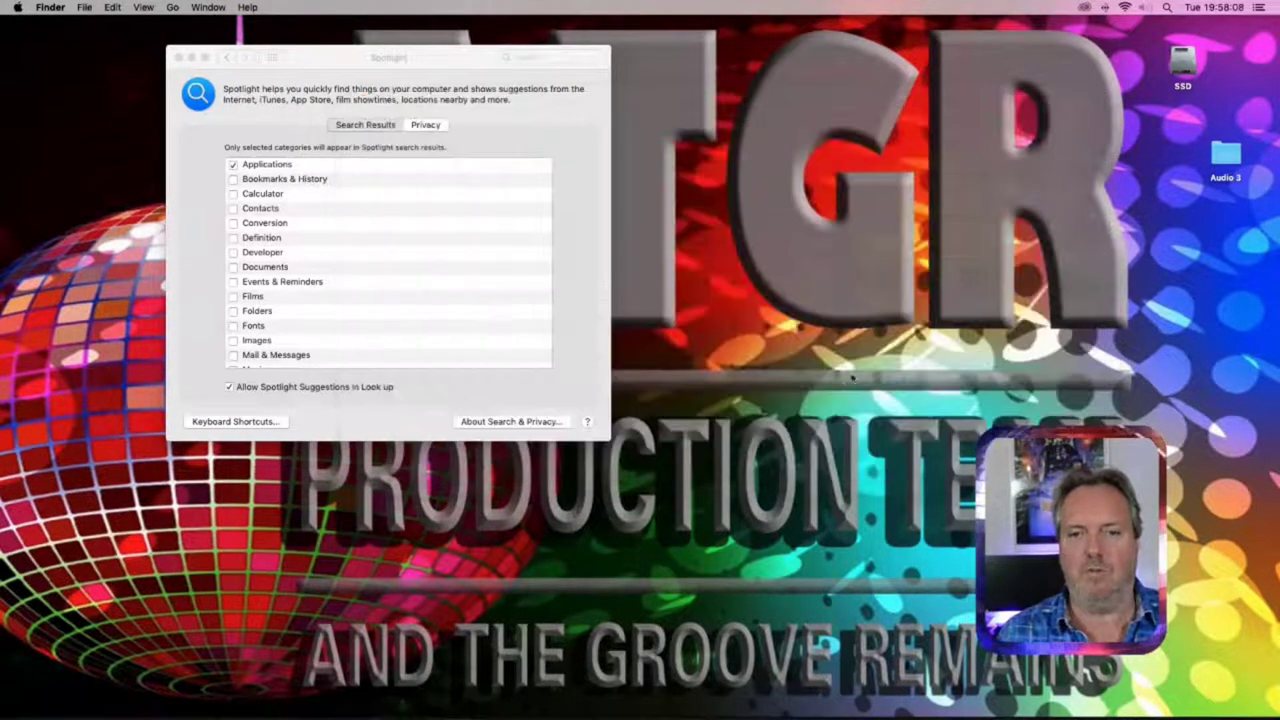
pyautogui.press('super+n')
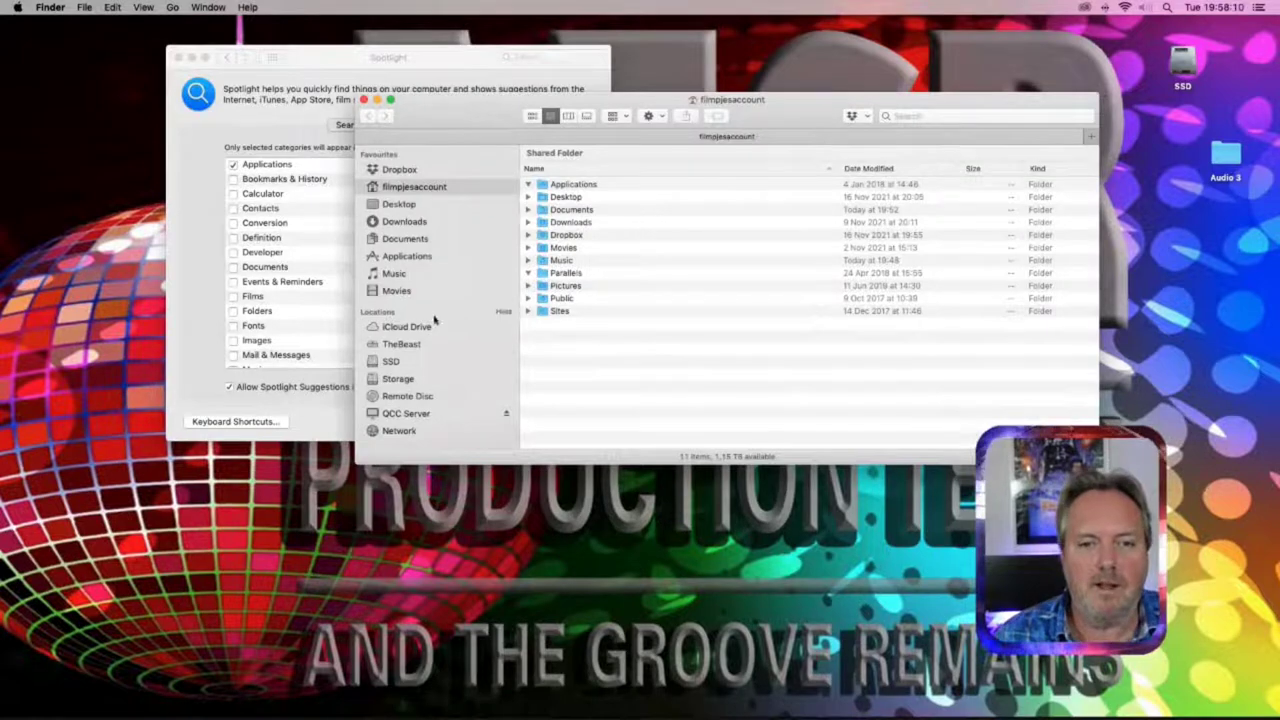
# Select HandBrake in Applications and search This Mac for names matching handbrake.
pyautogui.click(407, 256)
pyautogui.scroll(-3, 600, 300)
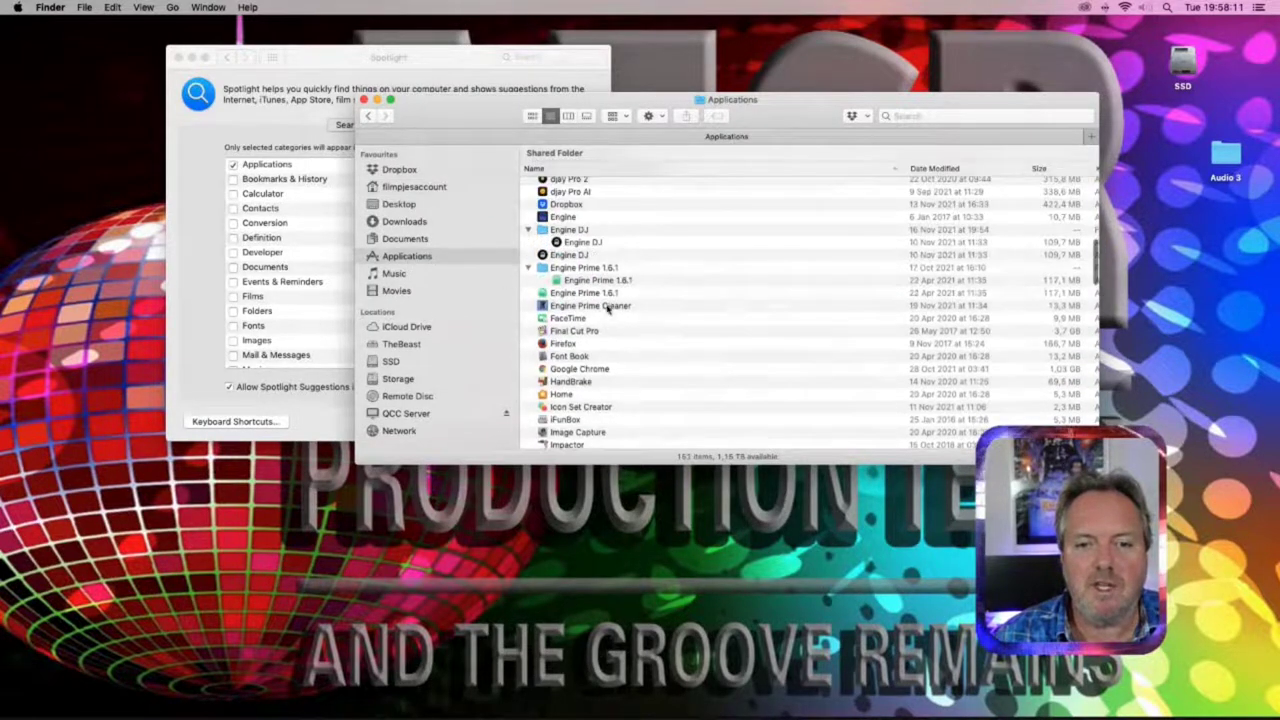
pyautogui.click(581, 385)
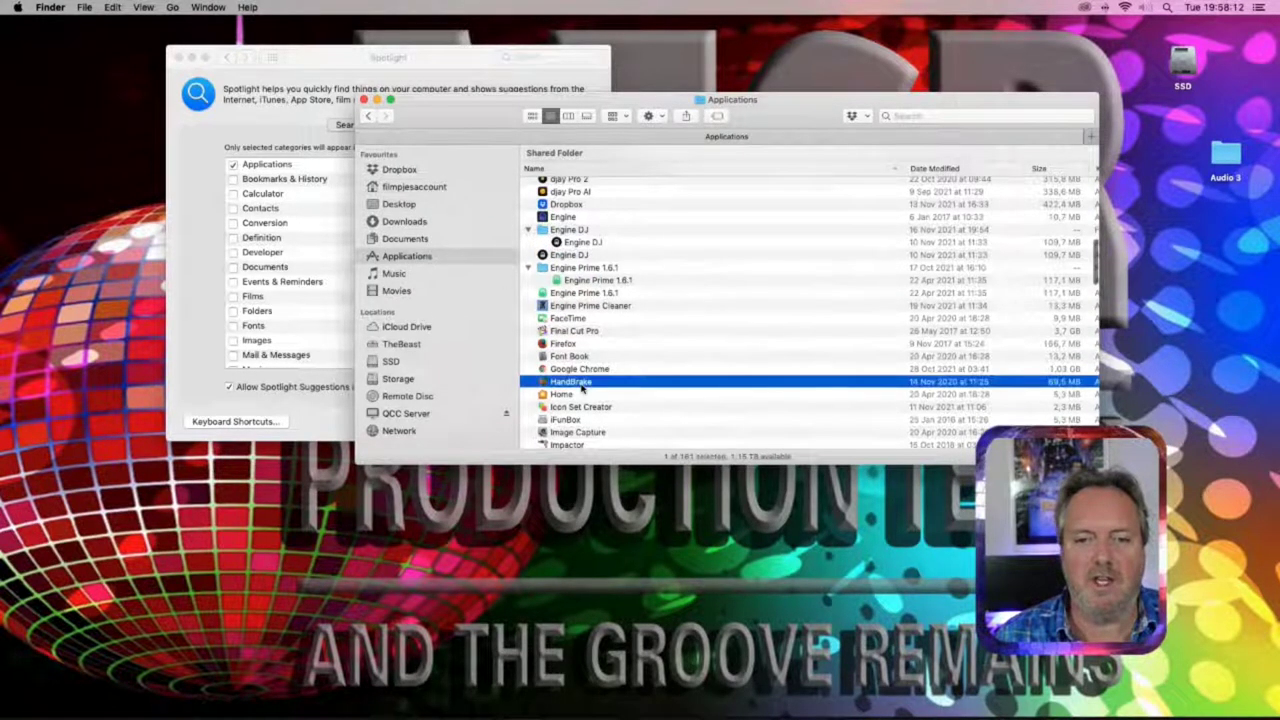
pyautogui.click(947, 117)
pyautogui.write('handbrake')
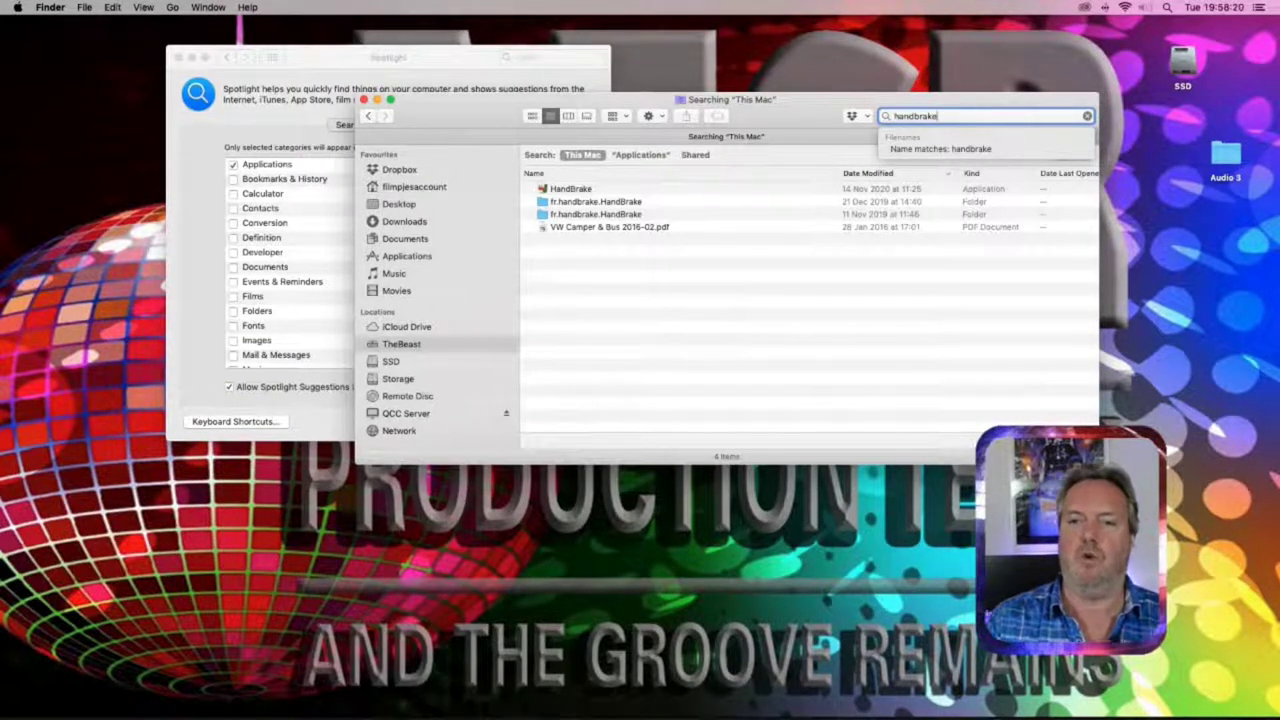
pyautogui.press('Return')
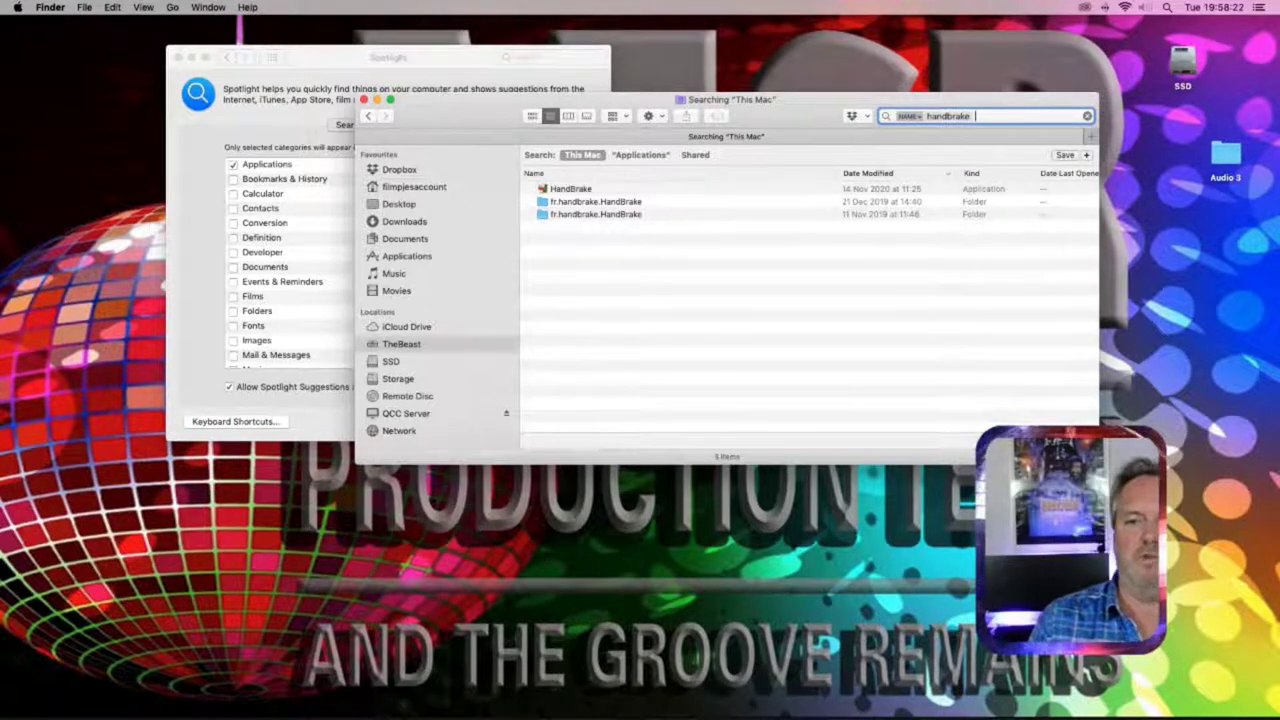
# Close the handbrake search results and open a new home-folder Finder window.
pyautogui.click(228, 177)
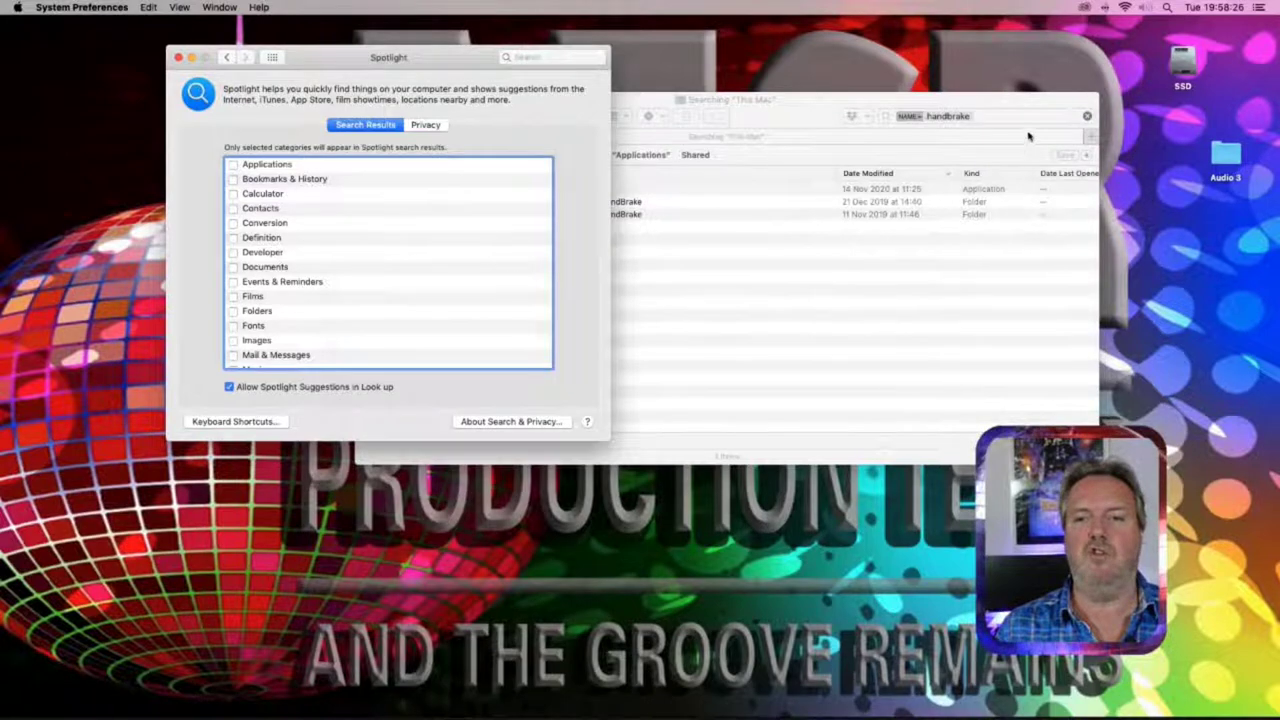
pyautogui.click(797, 306)
pyautogui.press('super+f')
pyautogui.press('super+w')
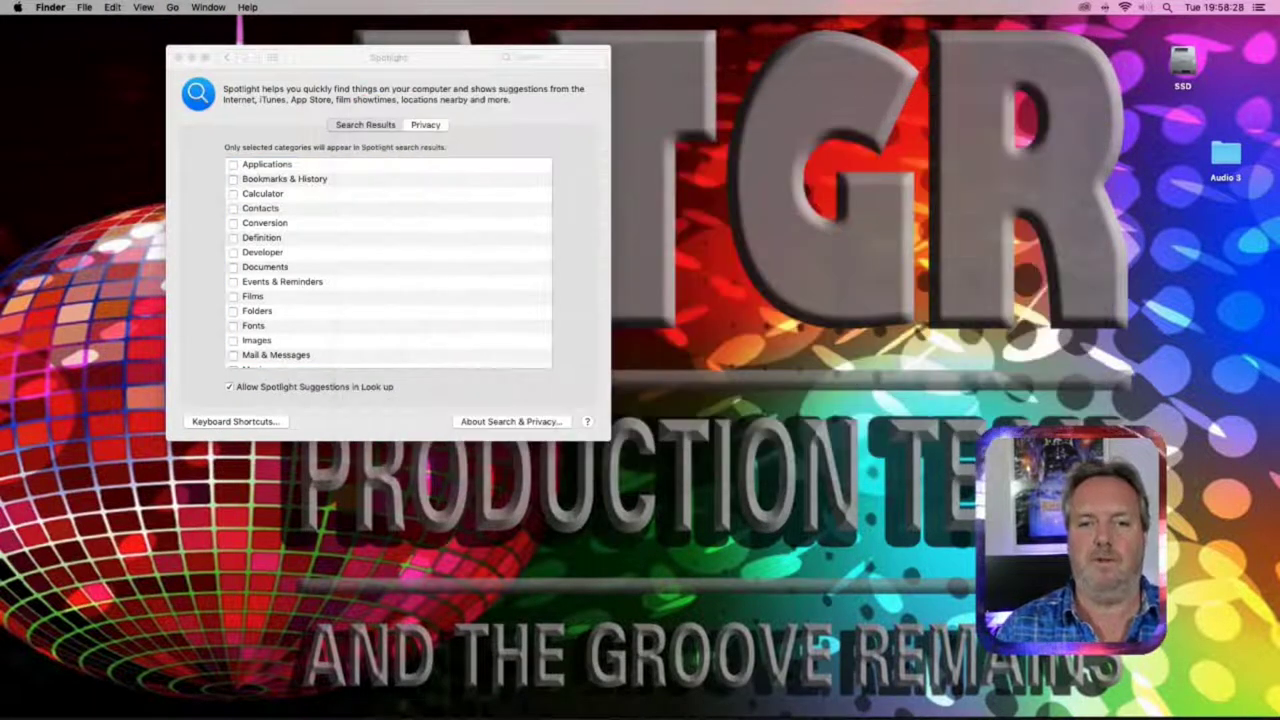
pyautogui.press('super+n')
pyautogui.press('m')
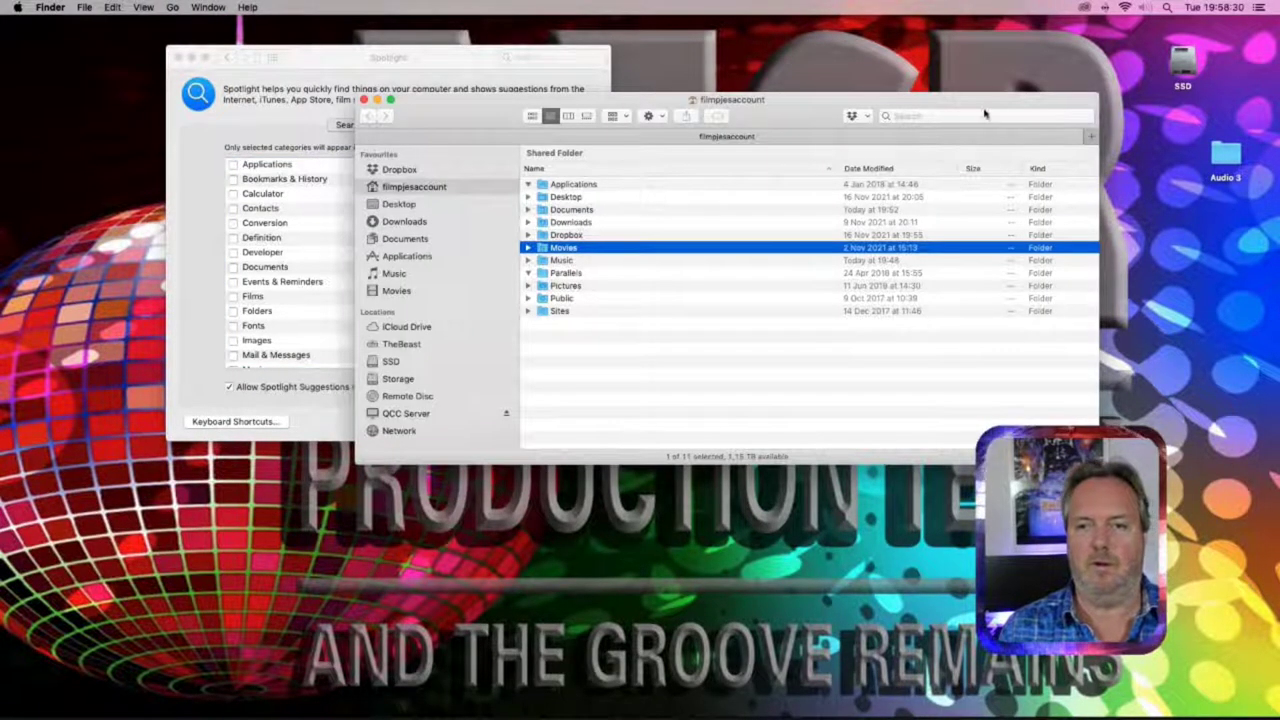
# Search for 'handbra', select the HandBrake result, and quit Spotlight preferences.
pyautogui.click(985, 115)
pyautogui.write('handbrake')
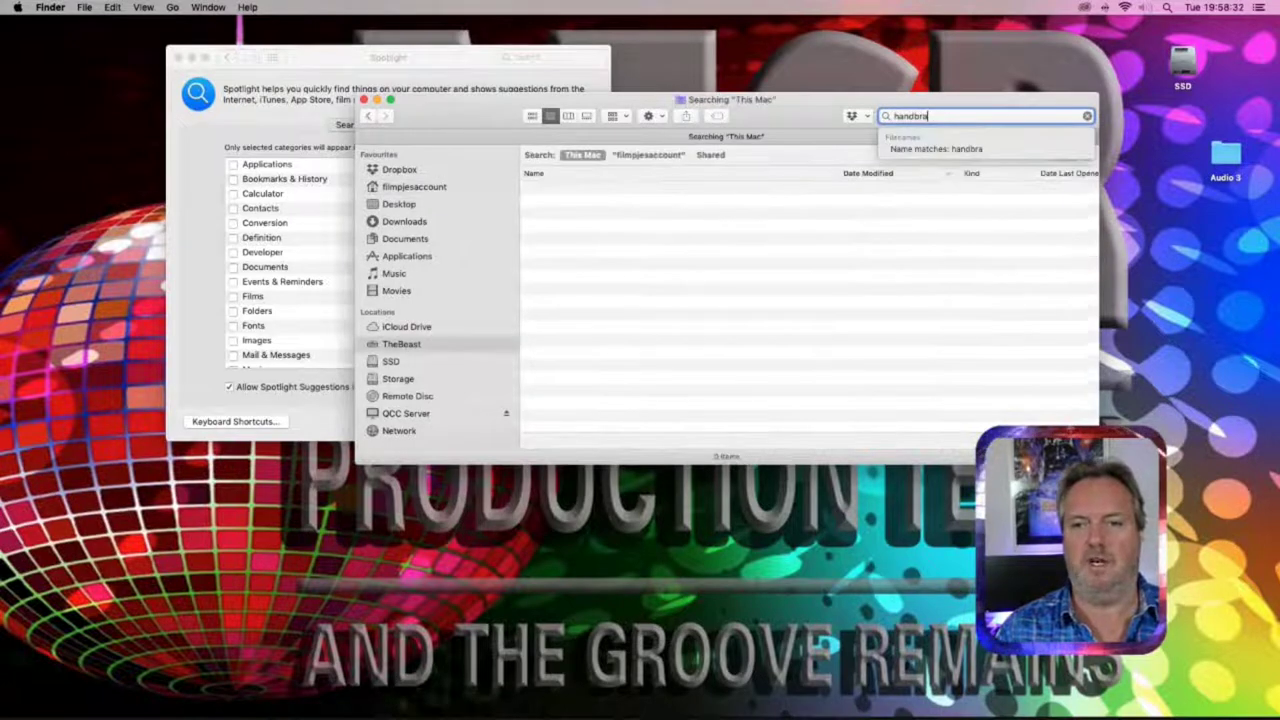
pyautogui.click(836, 272)
pyautogui.click(688, 190)
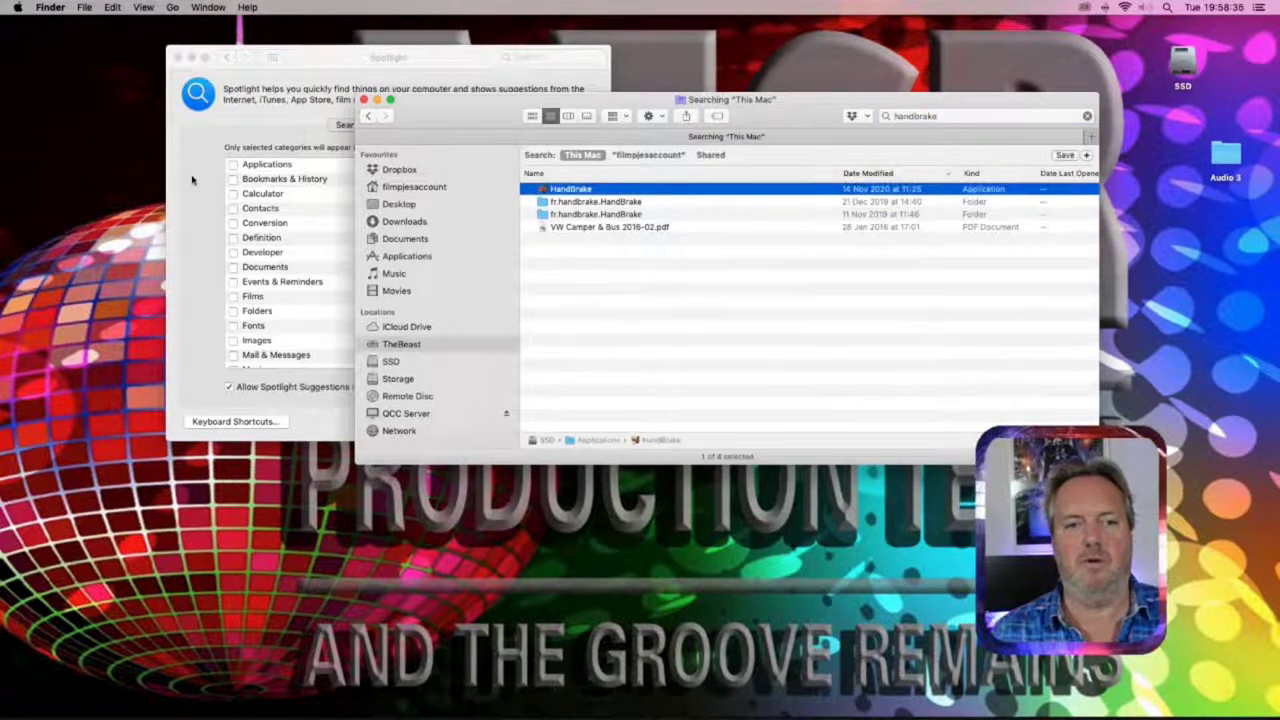
pyautogui.click(193, 180)
pyautogui.press('super+q')
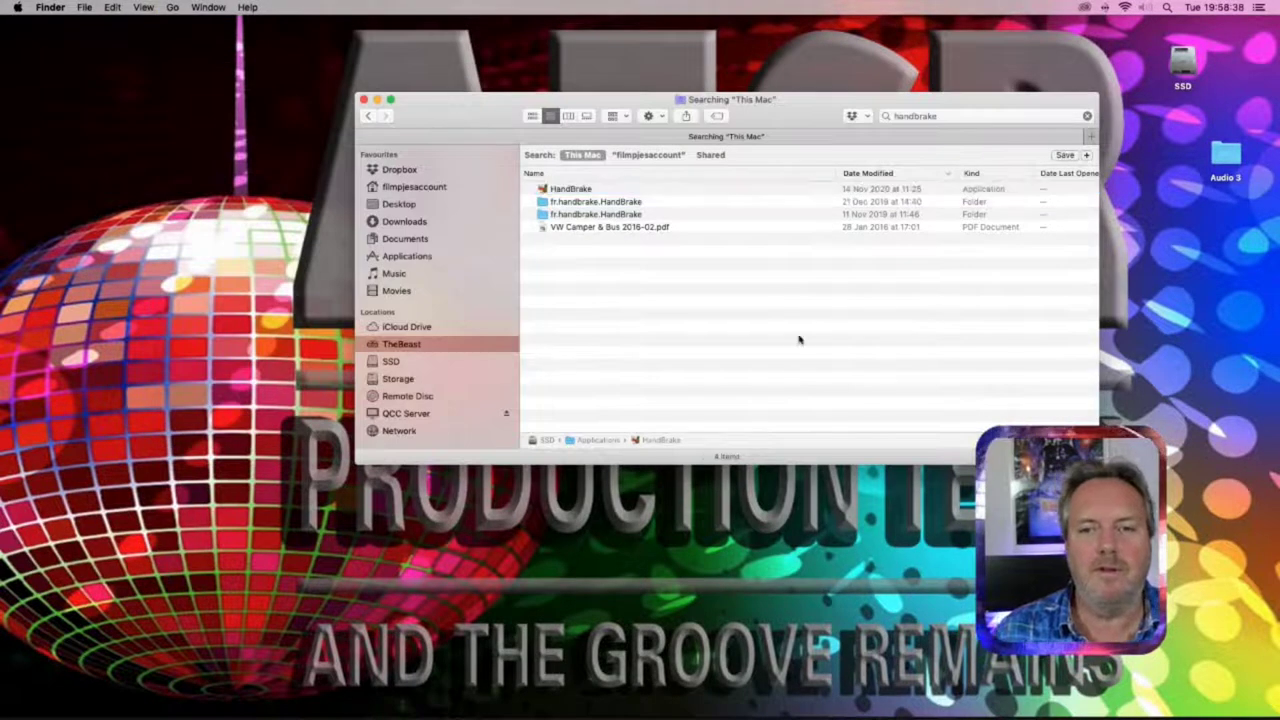
# In a fresh window, search This Mac for handbrake and select a result.
pyautogui.press('super+w')
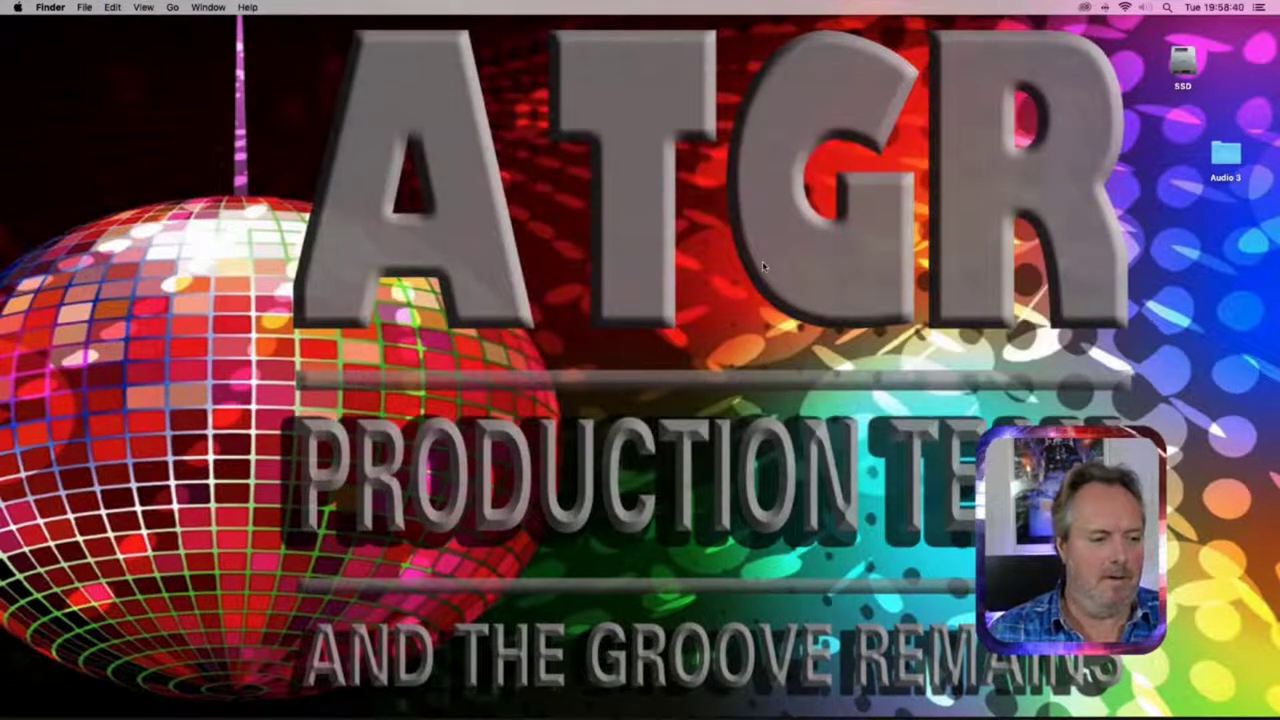
pyautogui.press('super+n')
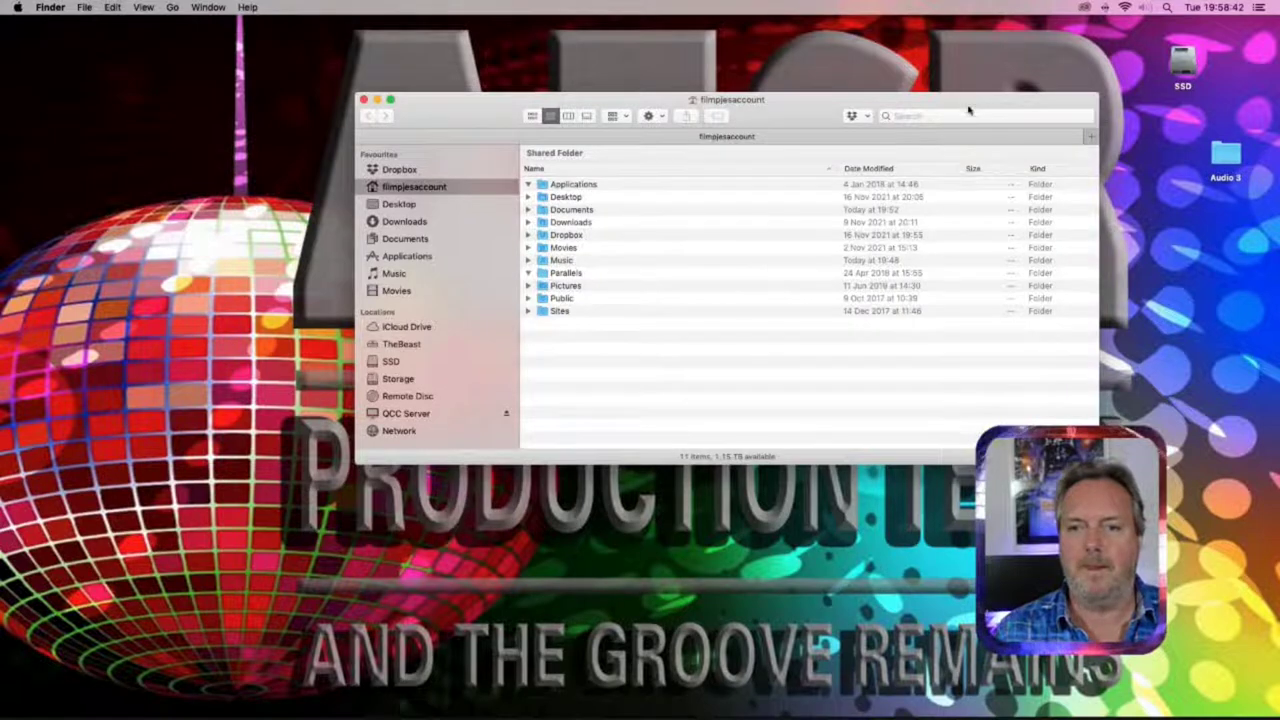
pyautogui.click(969, 114)
pyautogui.write('handbrake')
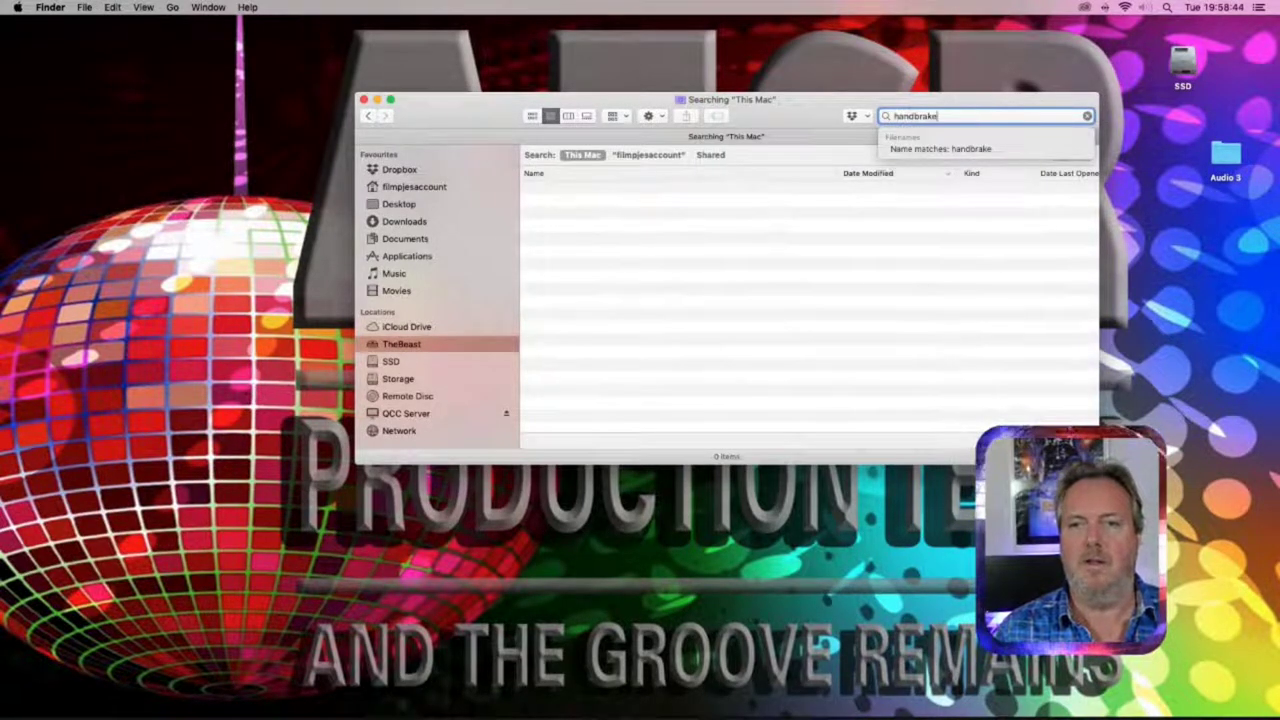
pyautogui.press('Return')
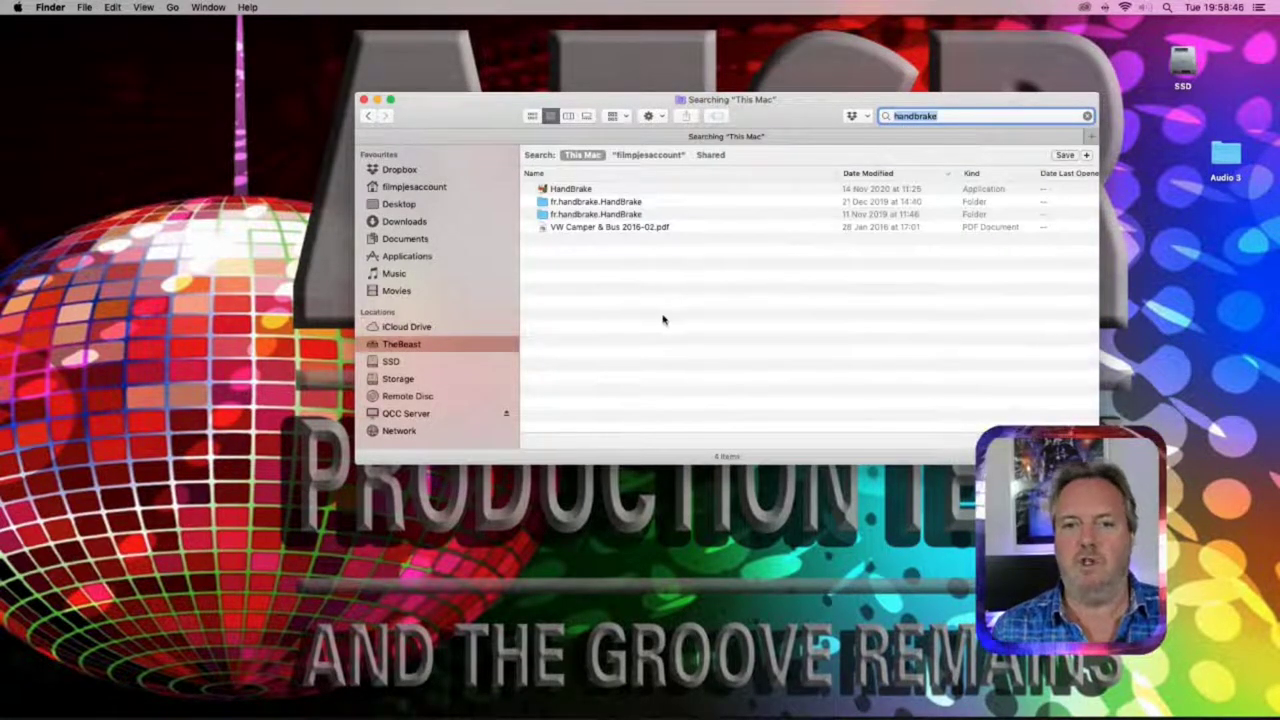
pyautogui.click(664, 320)
pyautogui.click(19, 7)
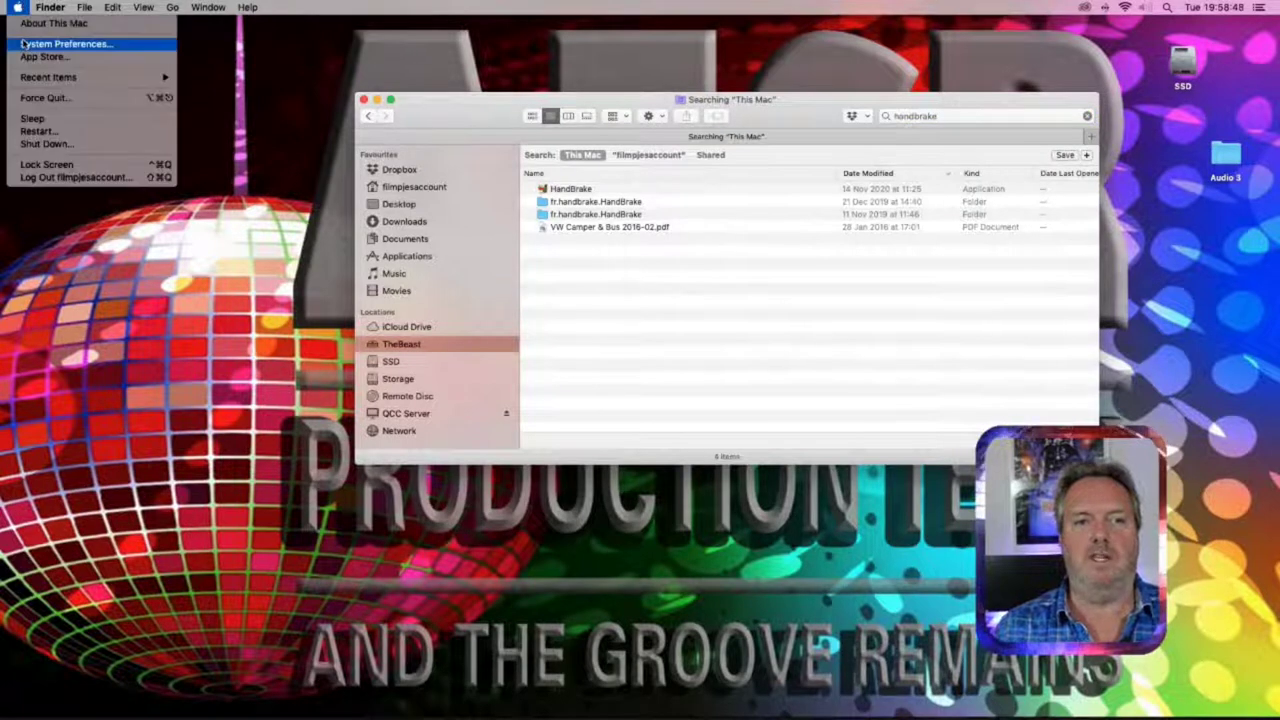
# Review Spotlight's search-result categories in System Preferences, then close the Finder search window.
pyautogui.click(24, 44)
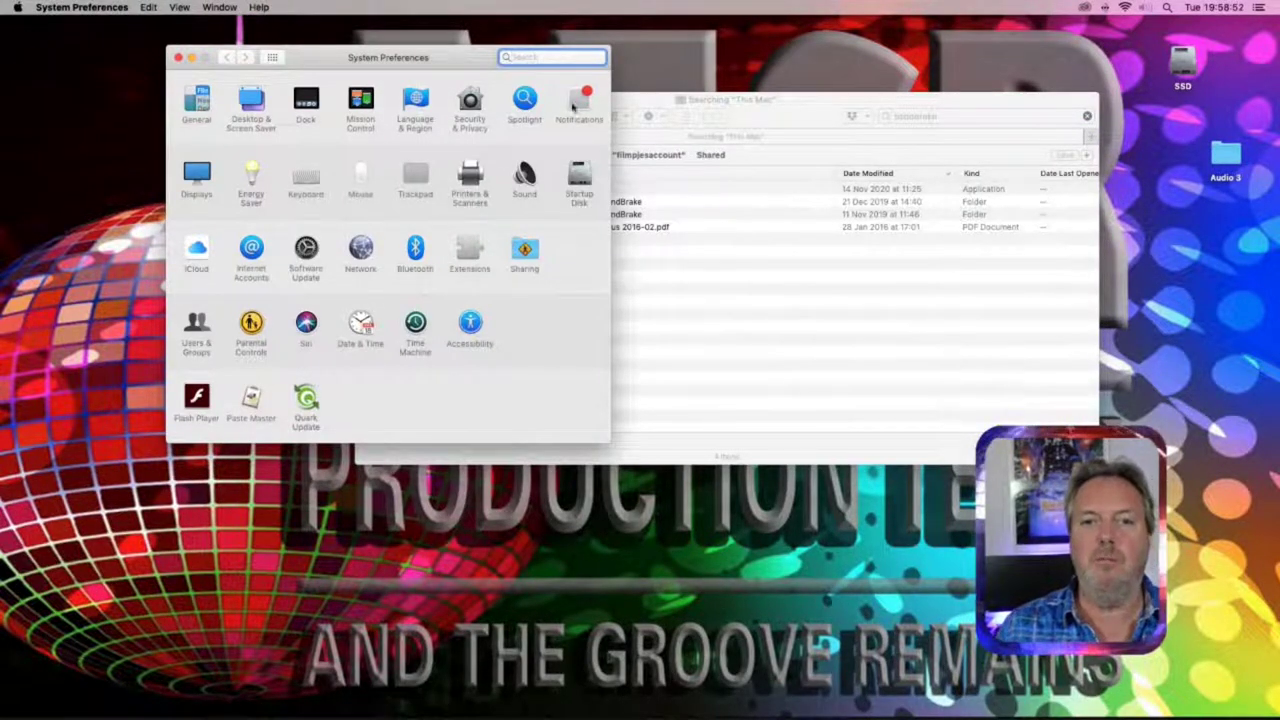
pyautogui.click(524, 100)
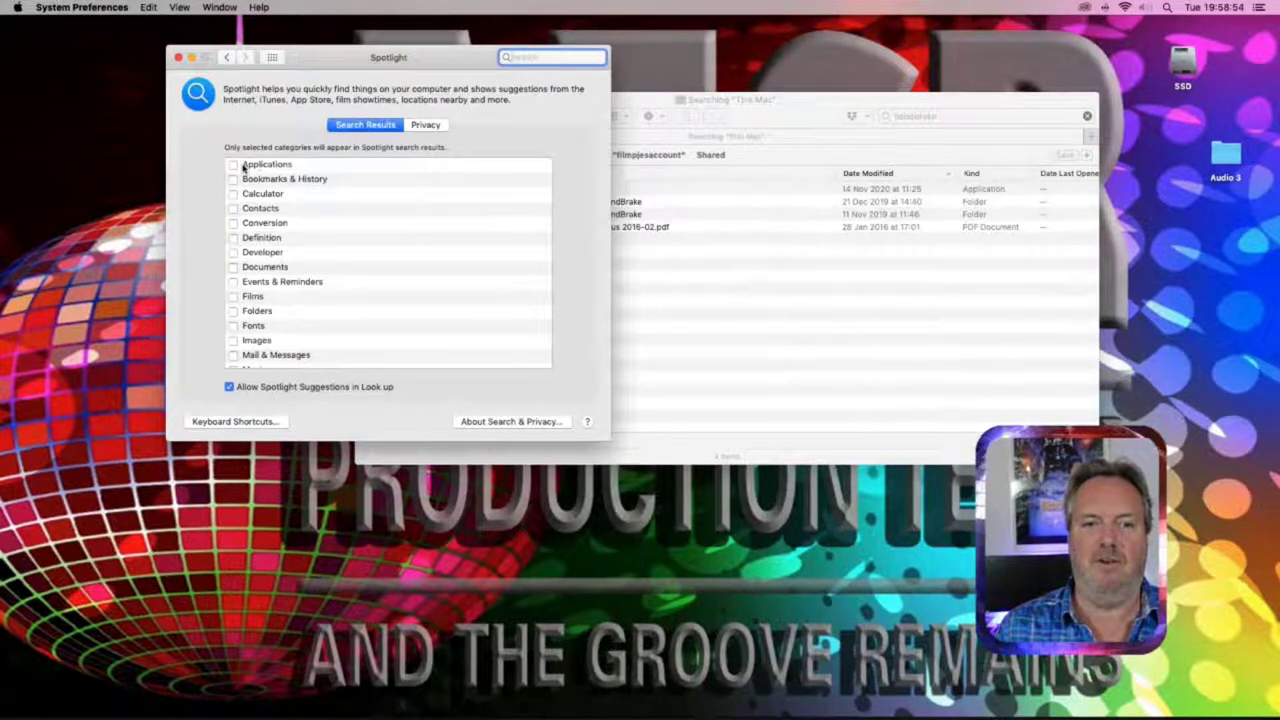
pyautogui.click(243, 168)
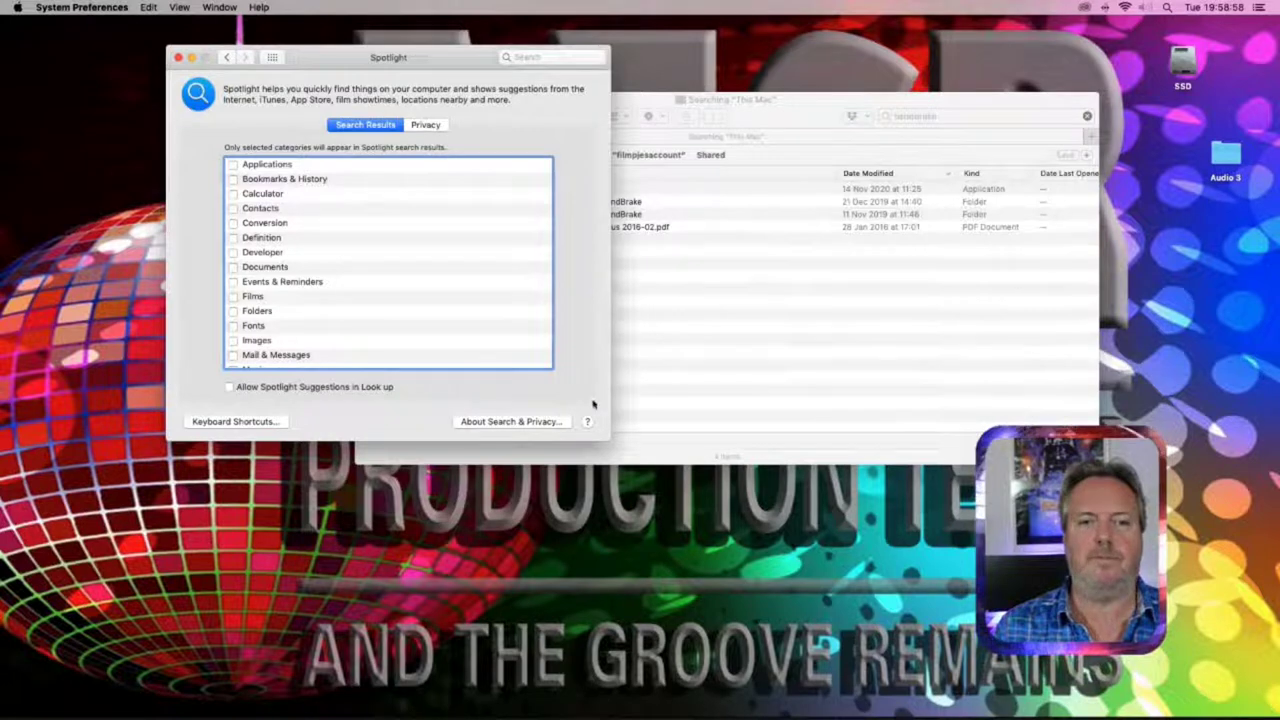
pyautogui.click(711, 376)
pyautogui.press('super+w')
# Hide System Preferences and run a This Mac name search for handbreak, returning 0 items.
pyautogui.press('super+alt+h')
pyautogui.press('super+n')
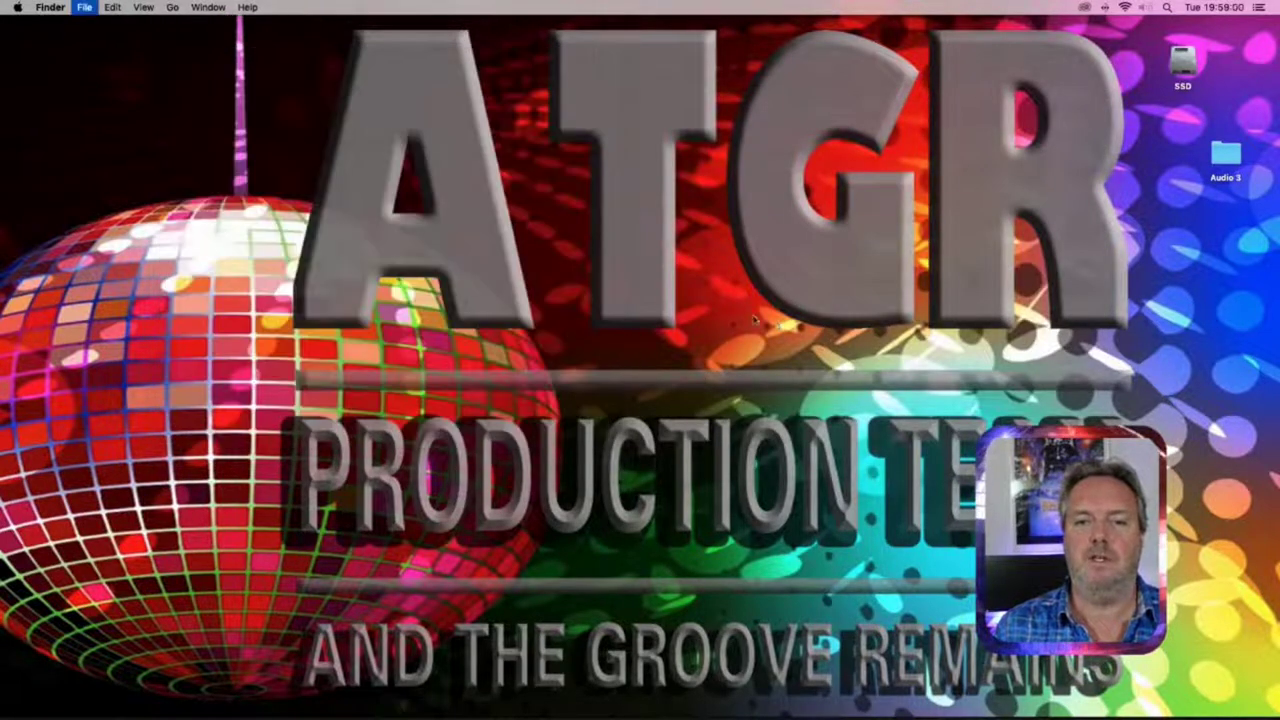
pyautogui.click(972, 115)
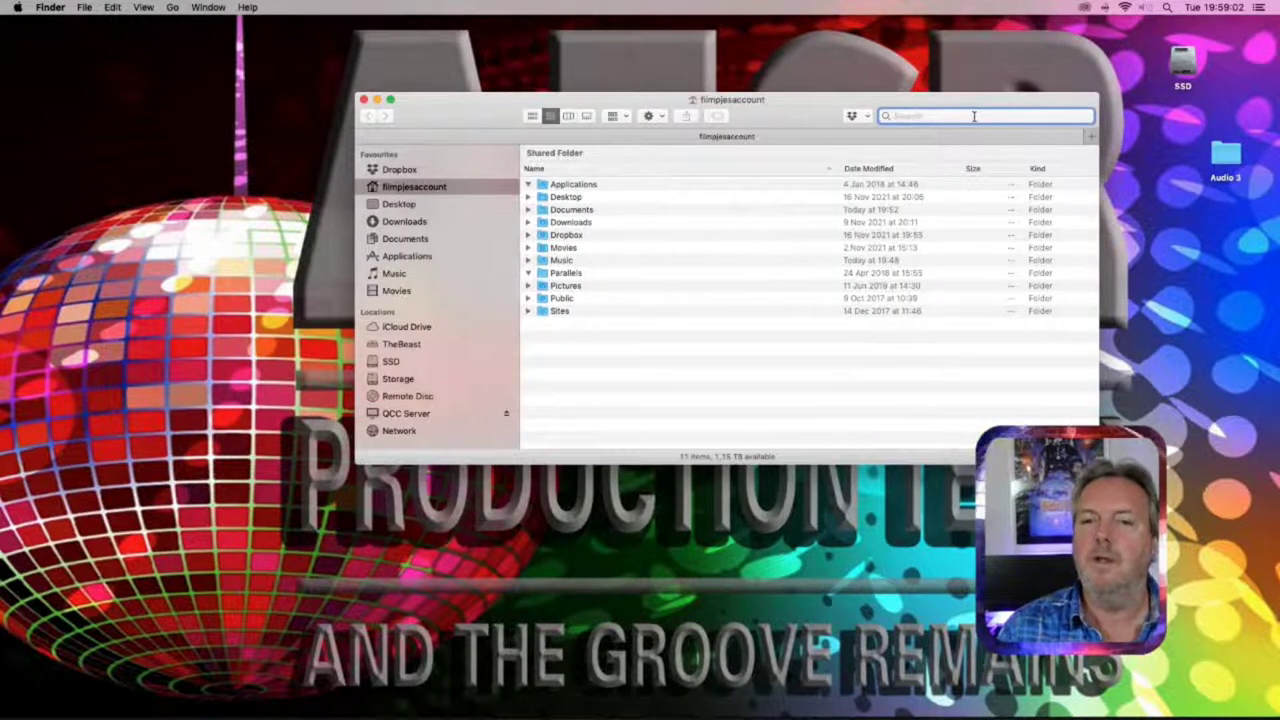
pyautogui.write('handbra')
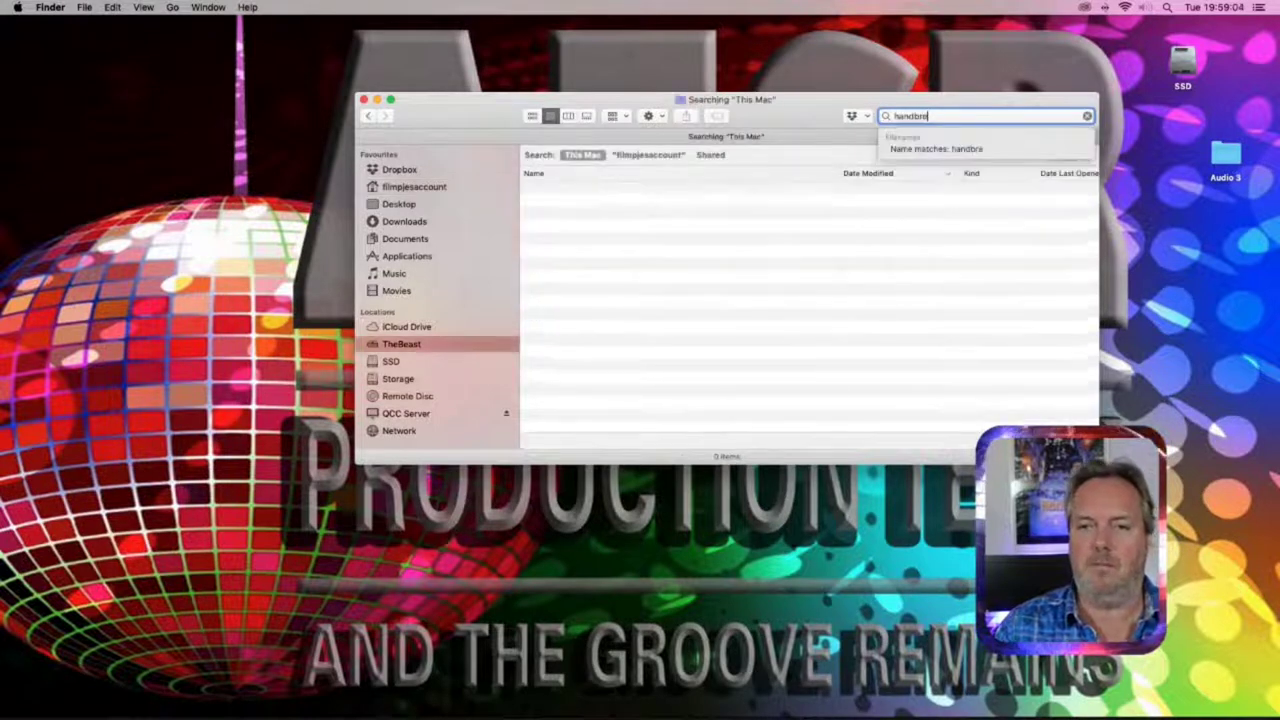
pyautogui.press('BackSpace')
pyautogui.write('eak')
pyautogui.press('Down')
pyautogui.press('Return')
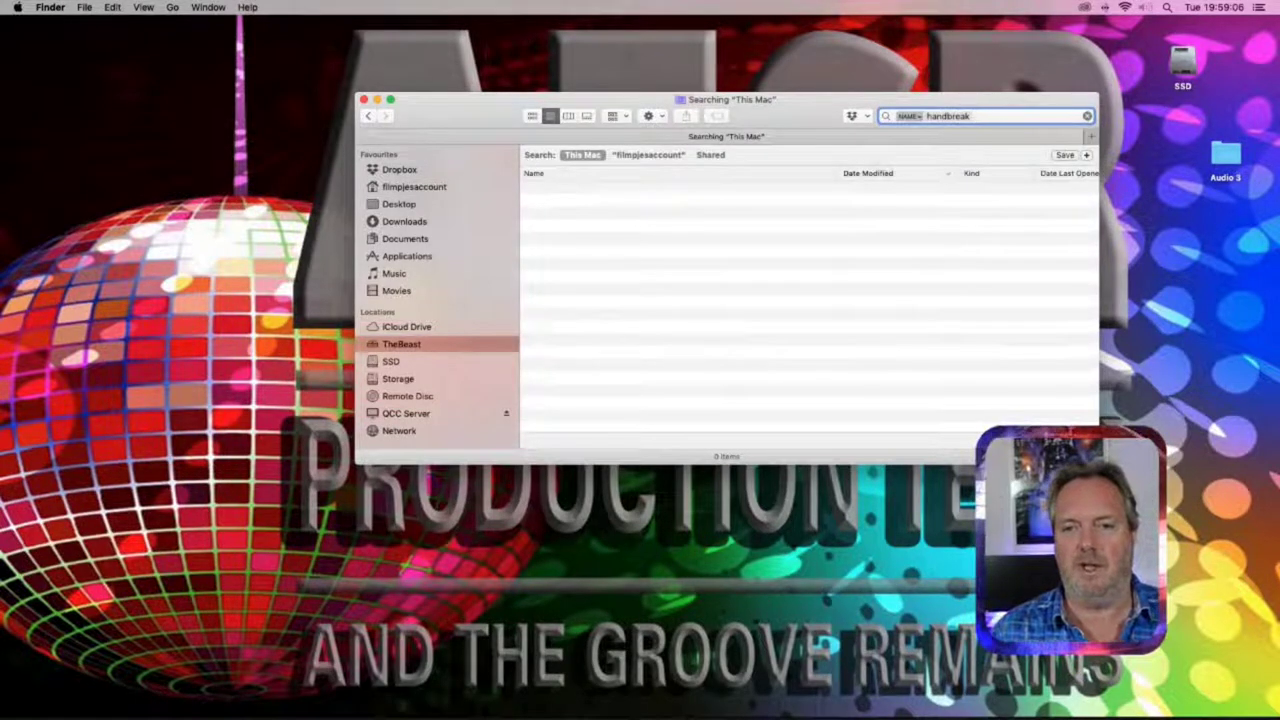
# Reopen System Preferences from the Apple menu.
pyautogui.click(793, 327)
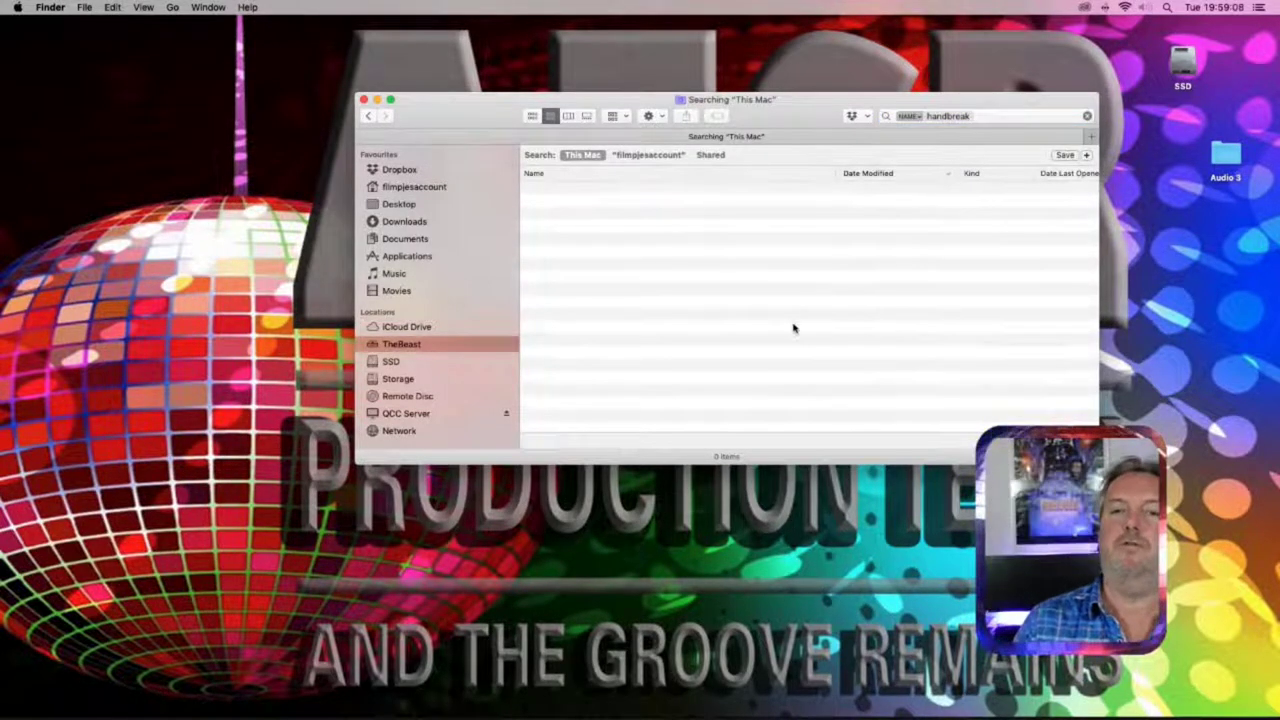
pyautogui.click(203, 247)
pyautogui.click(18, 7)
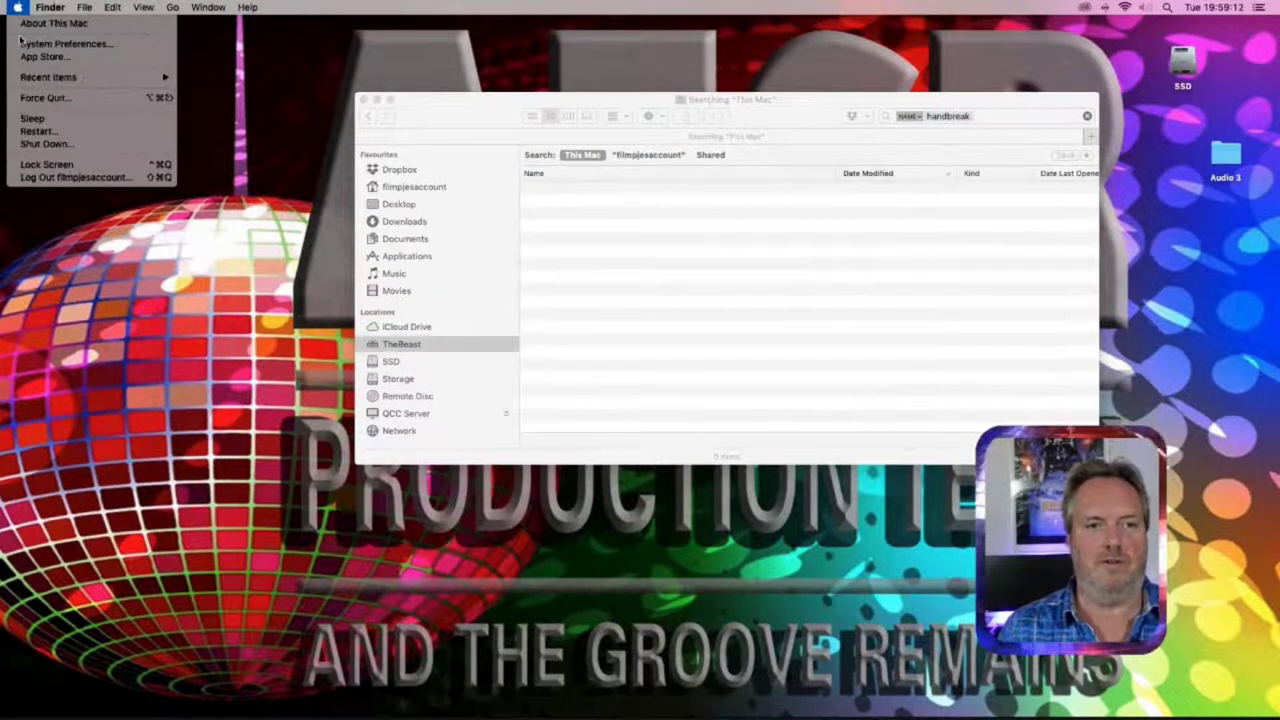
pyautogui.click(66, 44)
# Tick Applications in Spotlight's search results.
pyautogui.click(513, 104)
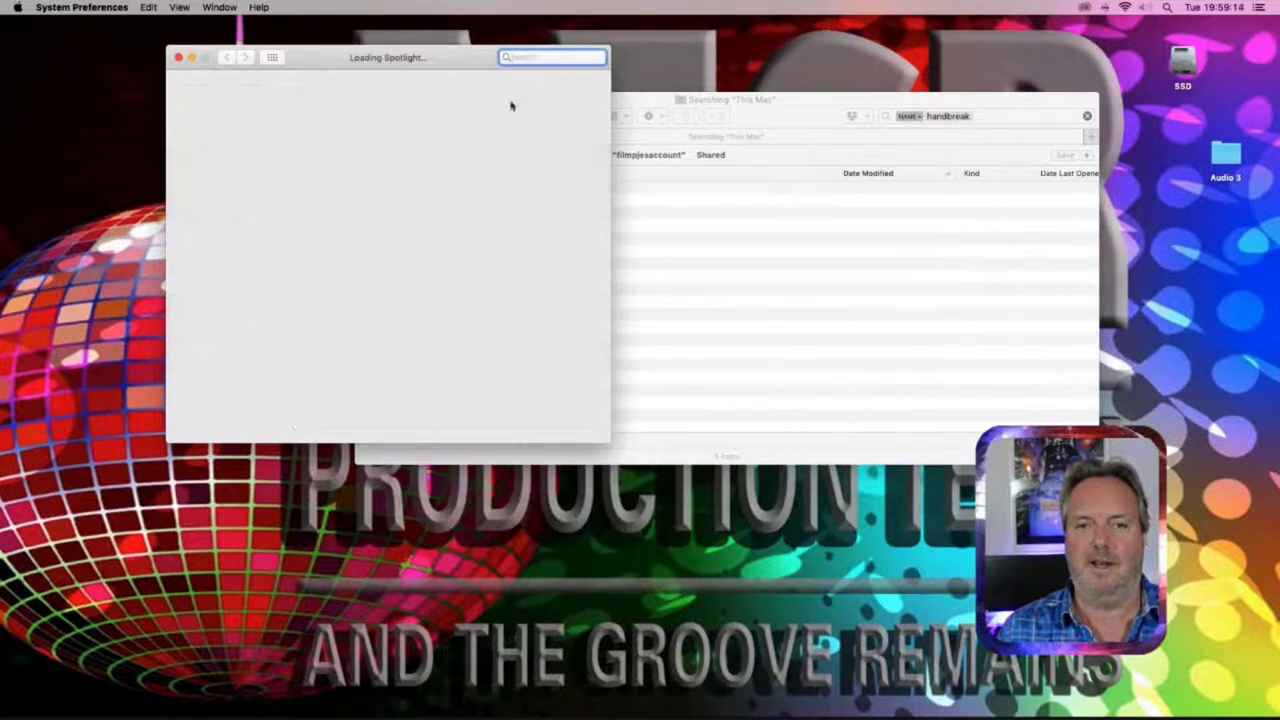
pyautogui.click(241, 172)
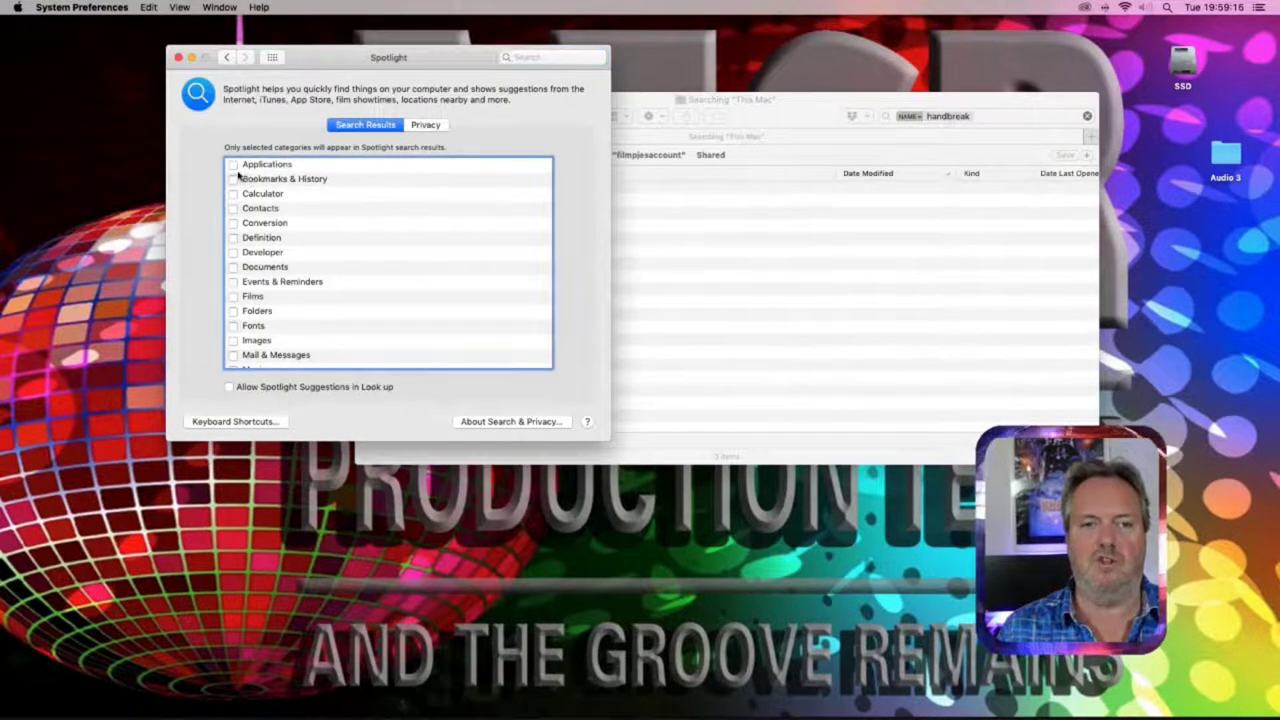
pyautogui.click(233, 164)
# Rerun the Finder name search for handbreak, then quit System Preferences and close the window.
pyautogui.click(1018, 130)
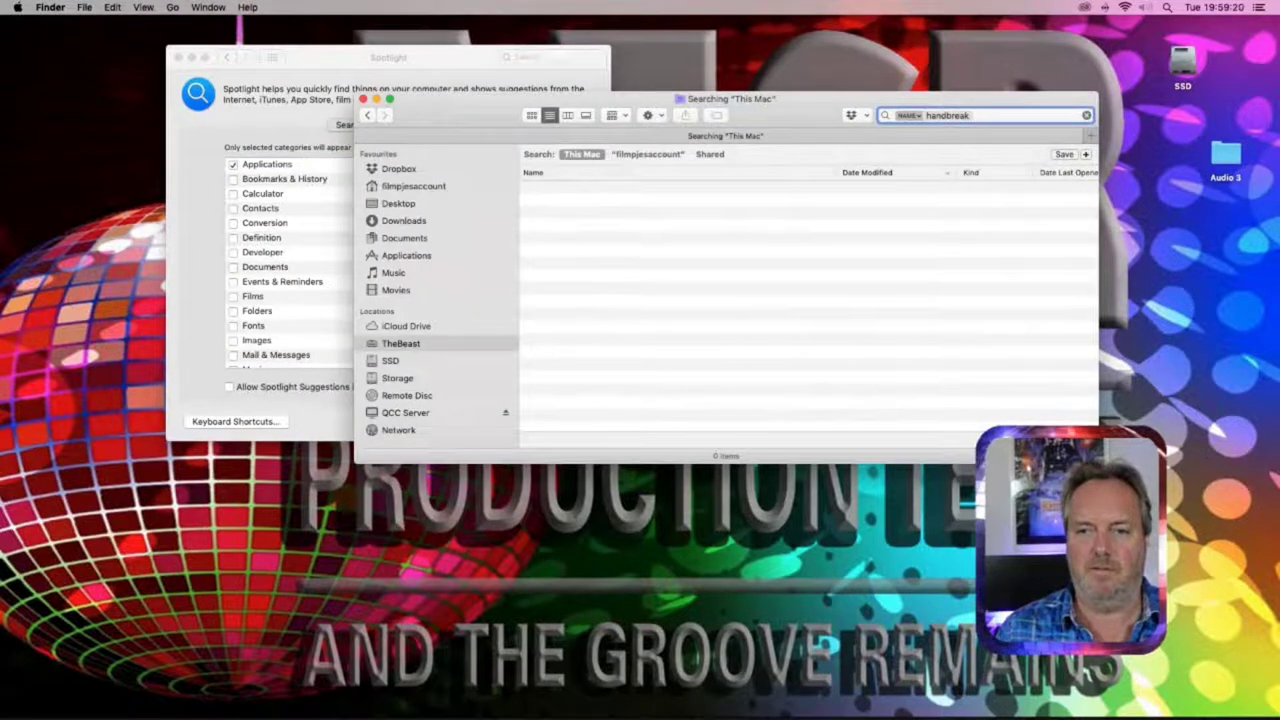
pyautogui.press('super+a')
pyautogui.press('BackSpace')
pyautogui.write('handb')
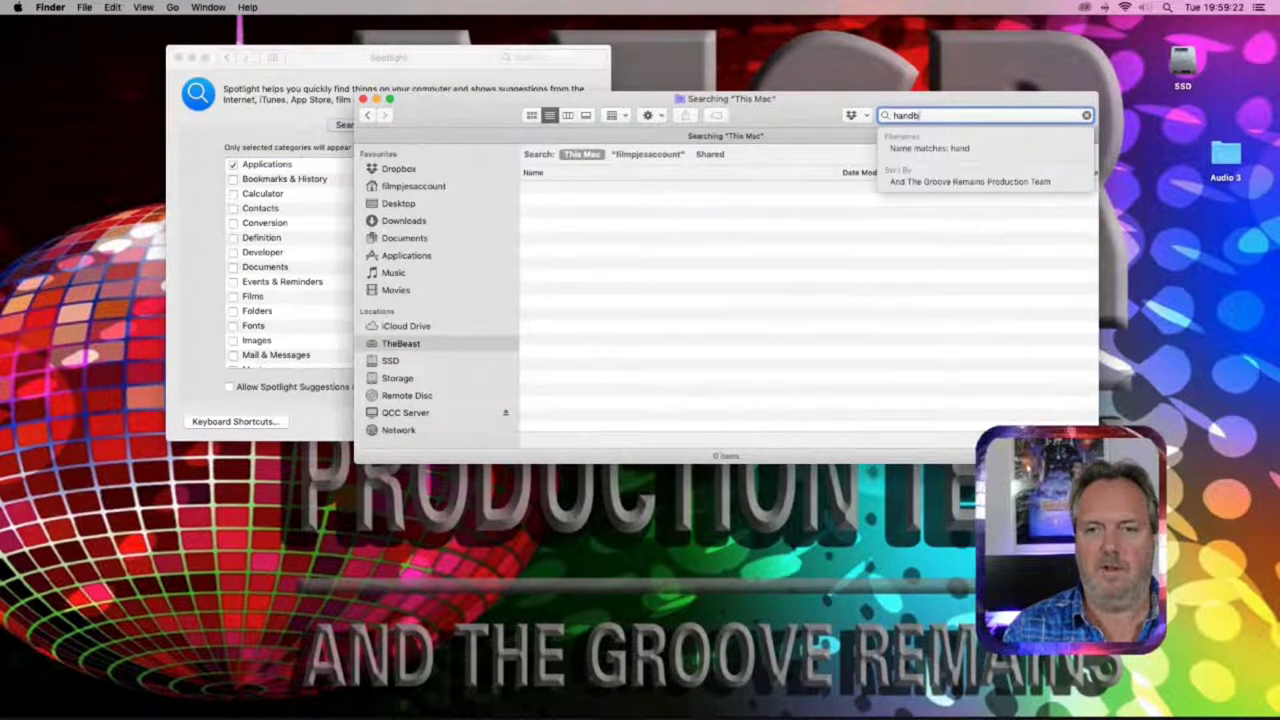
pyautogui.write('reak')
pyautogui.press('Return')
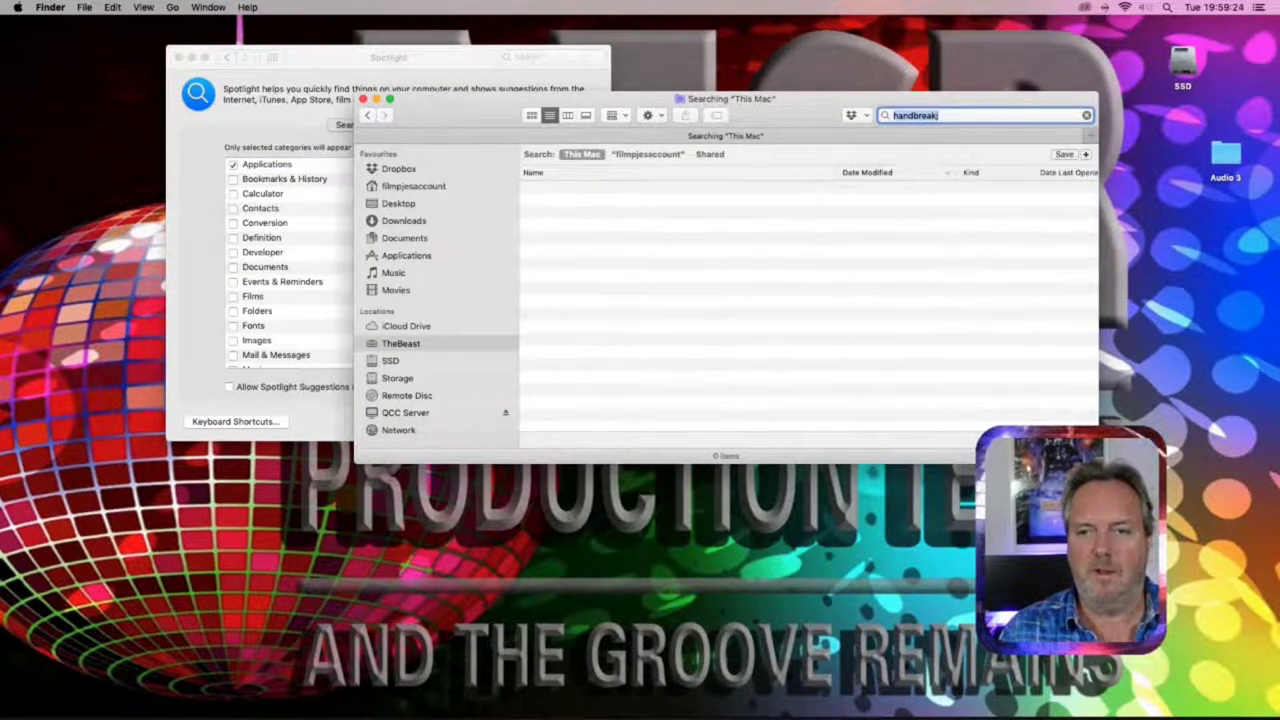
pyautogui.write('handbre')
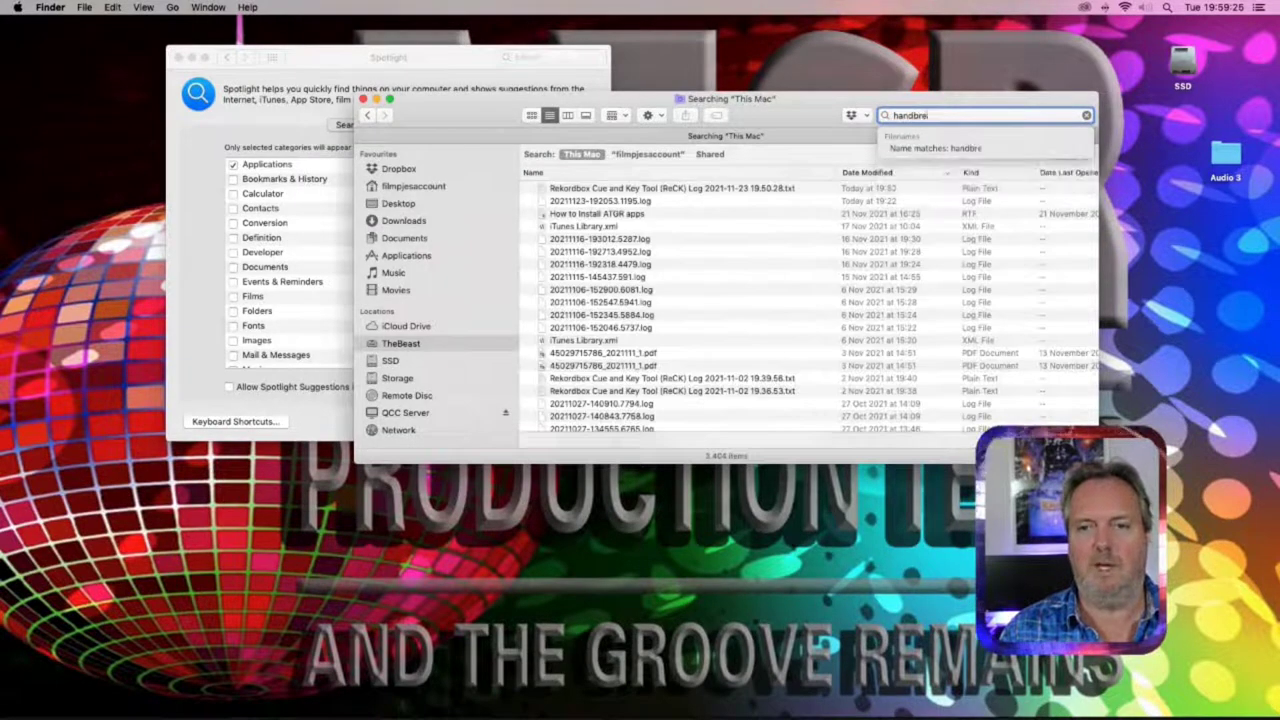
pyautogui.press('Return')
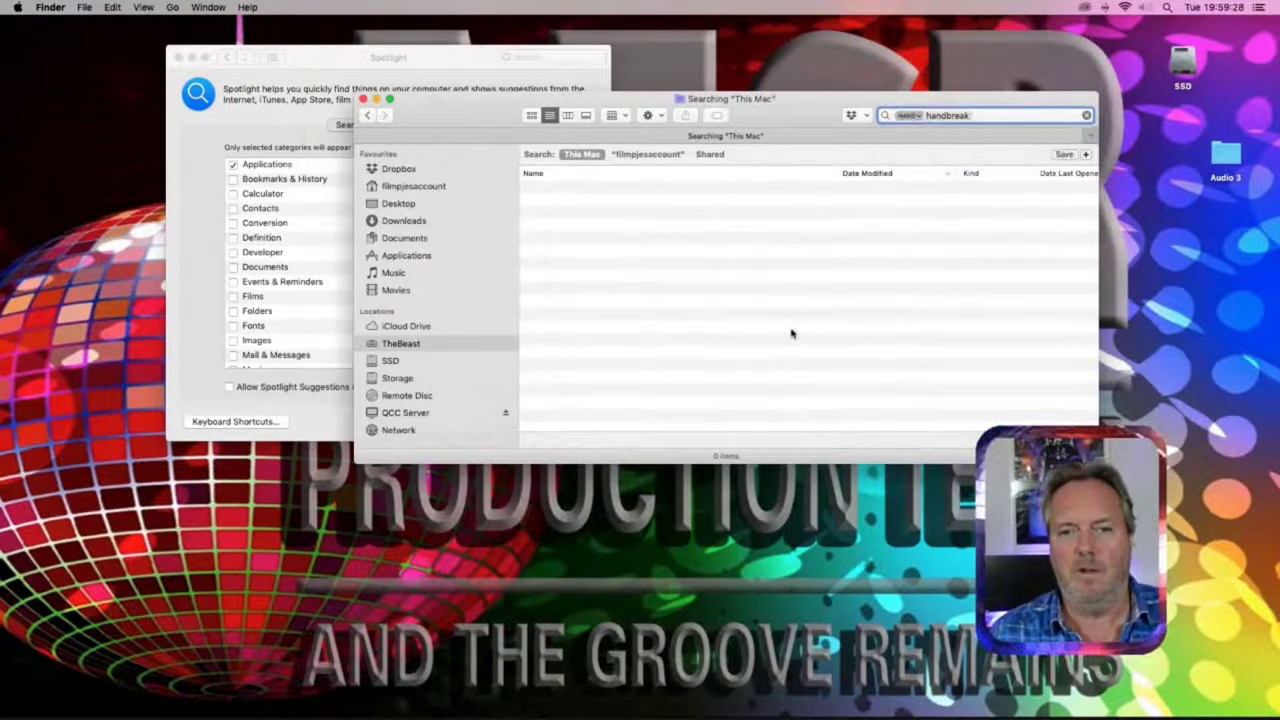
pyautogui.click(717, 257)
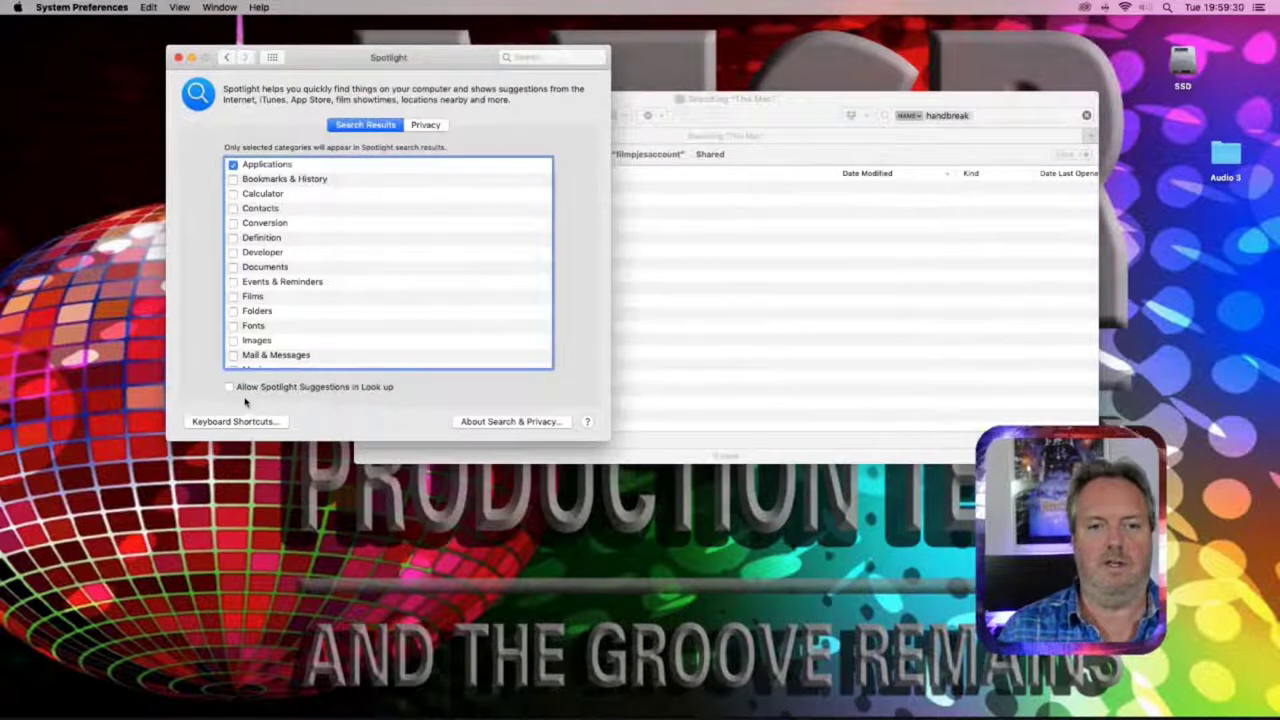
pyautogui.press('cmd+q')
pyautogui.press('super+w')
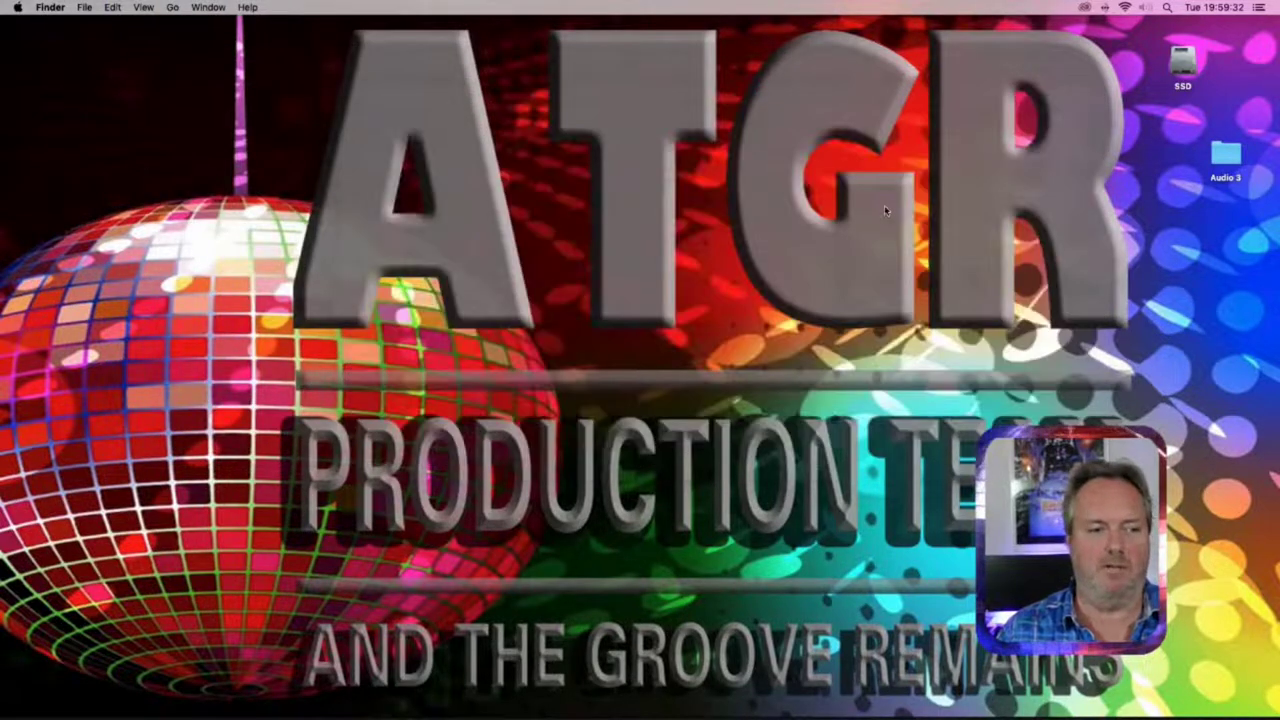
# In a new Finder window, search This Mac for names matching handbreak, again 0 items.
pyautogui.press('super+n')
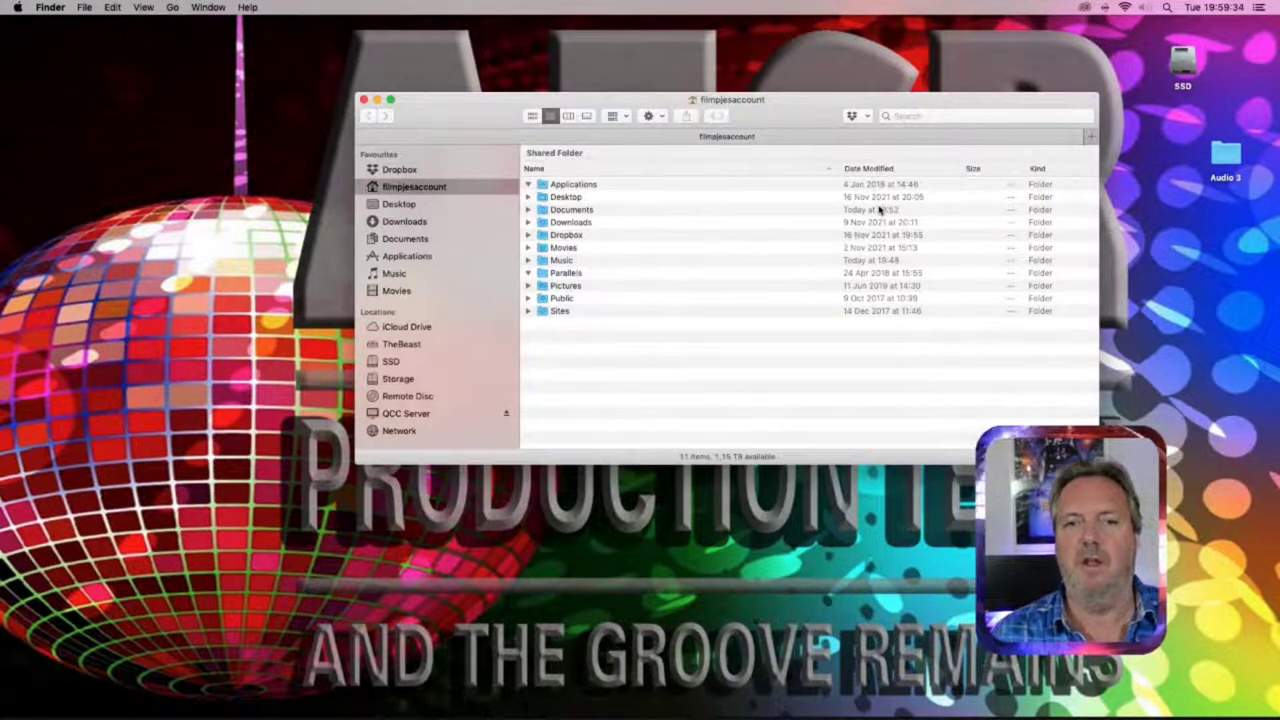
pyautogui.click(927, 116)
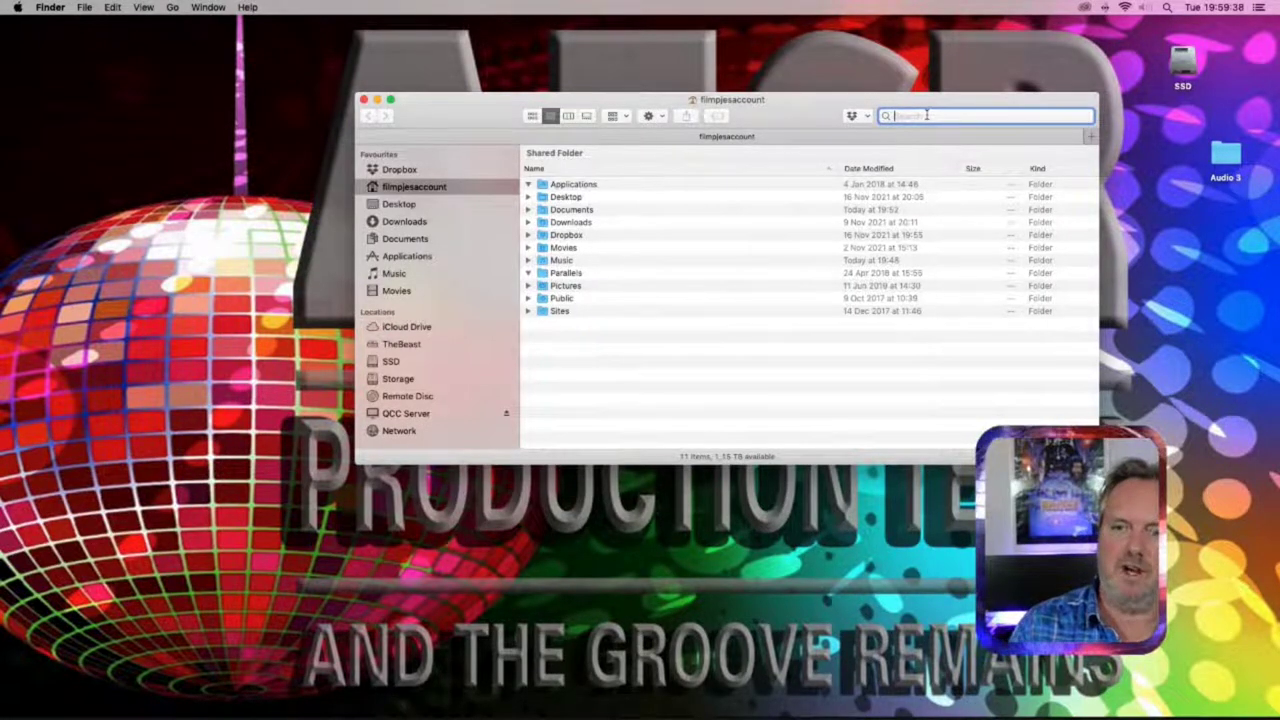
pyautogui.write('hand')
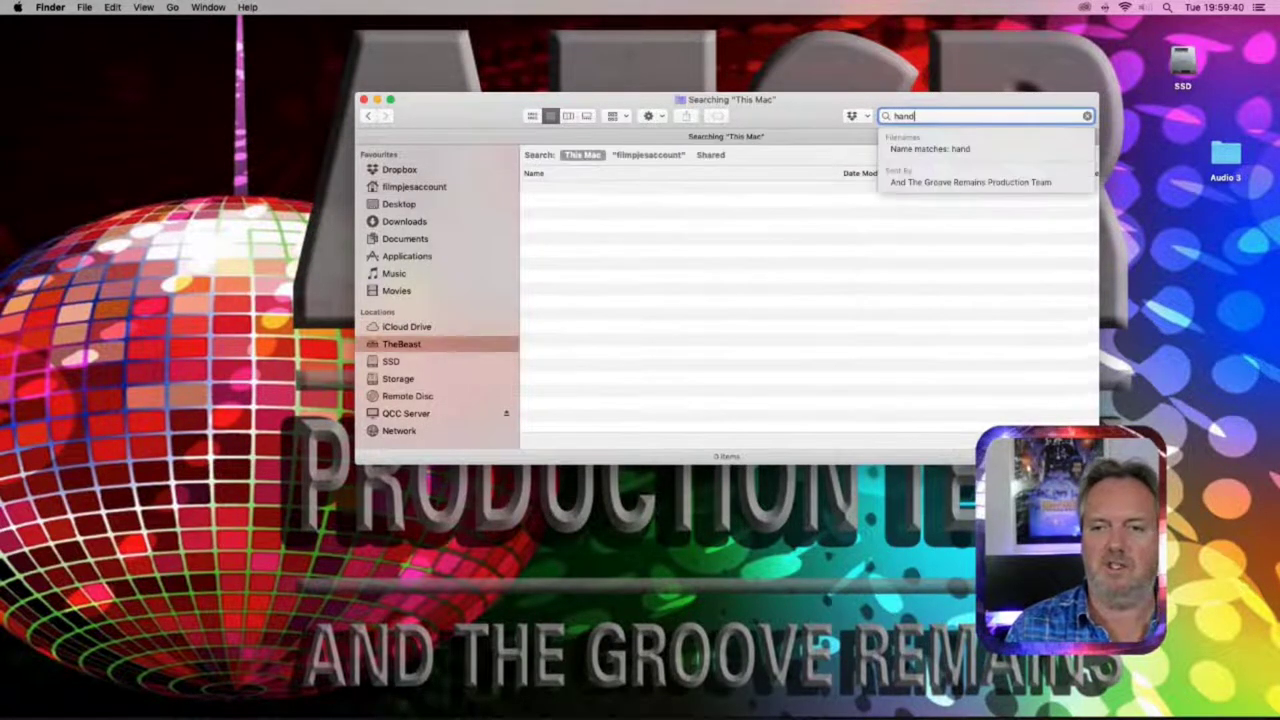
pyautogui.write('break')
pyautogui.press('Down')
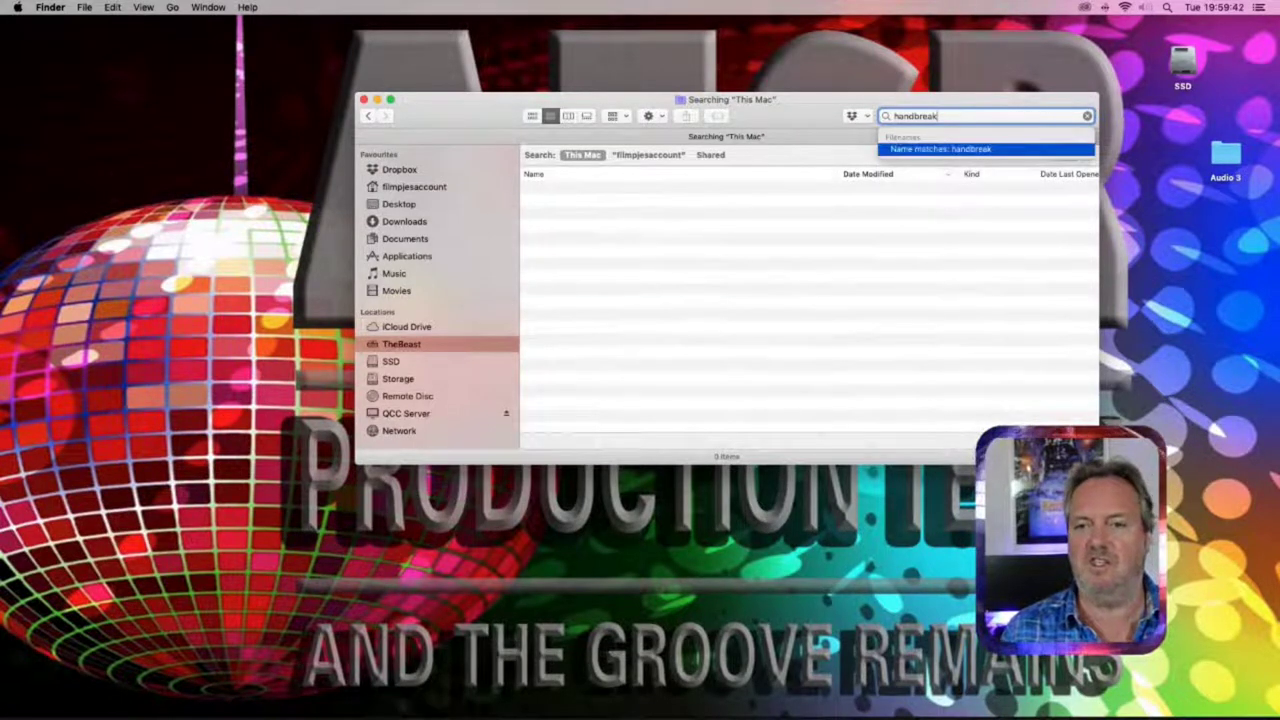
pyautogui.press('Return')
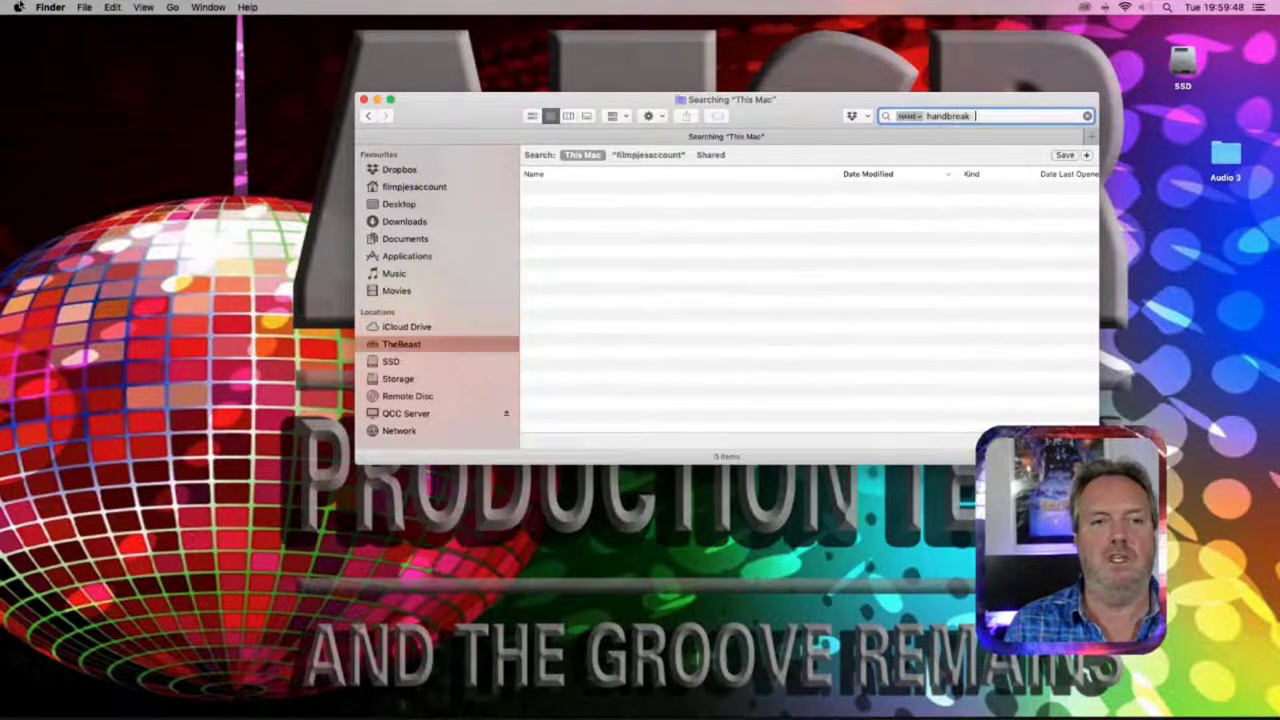
pyautogui.click(18, 7)
# Allow Spotlight Suggestions in Look up and include Bookmarks & History through Definition in Spotlight results.
pyautogui.click(52, 42)
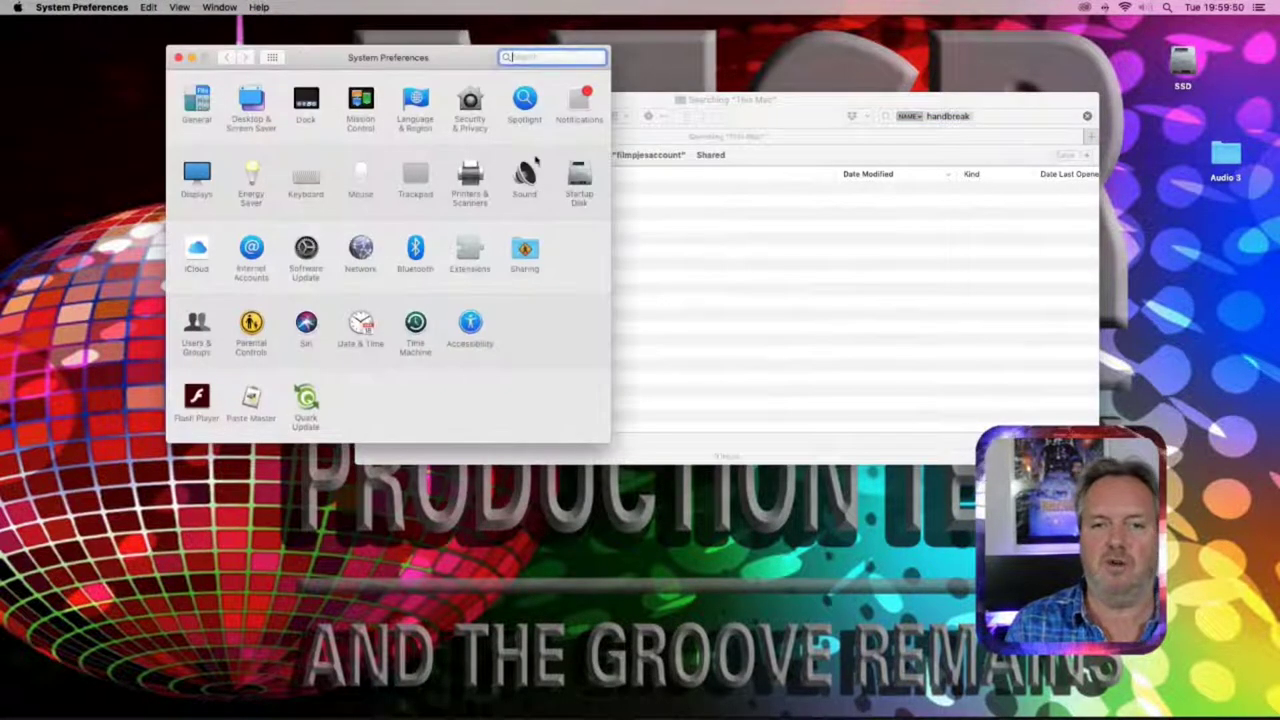
pyautogui.click(527, 104)
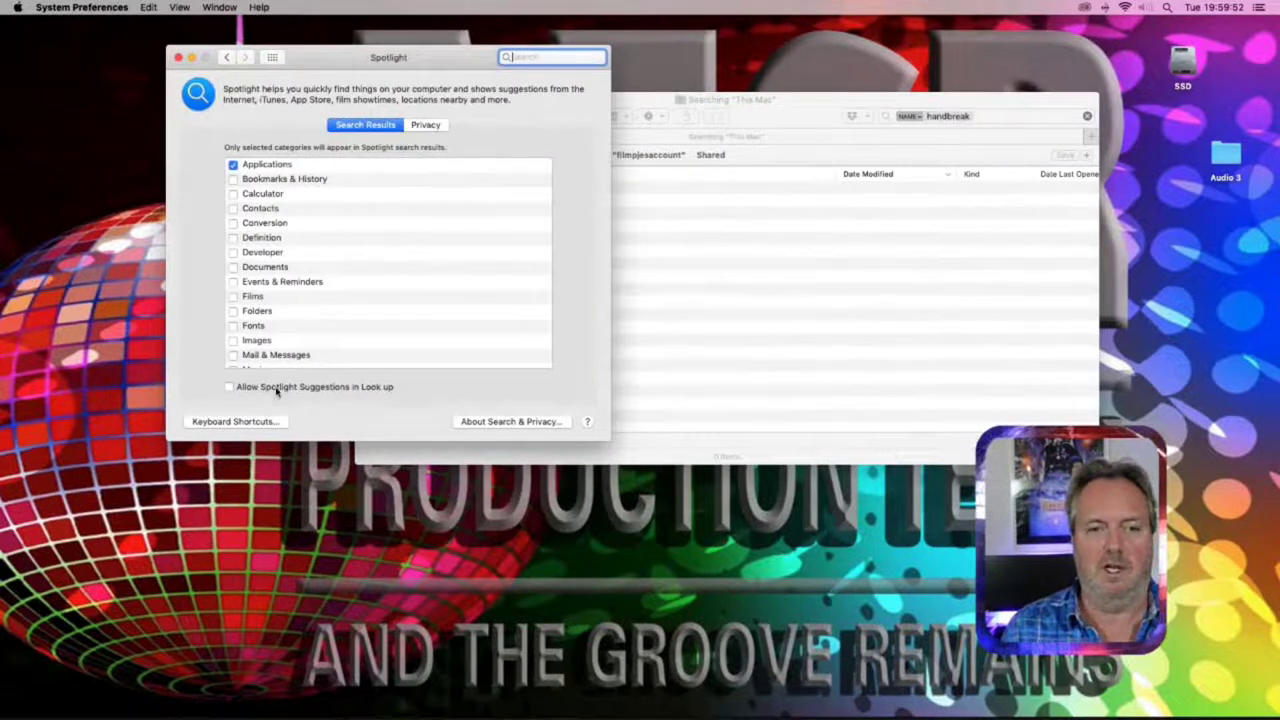
pyautogui.click(277, 391)
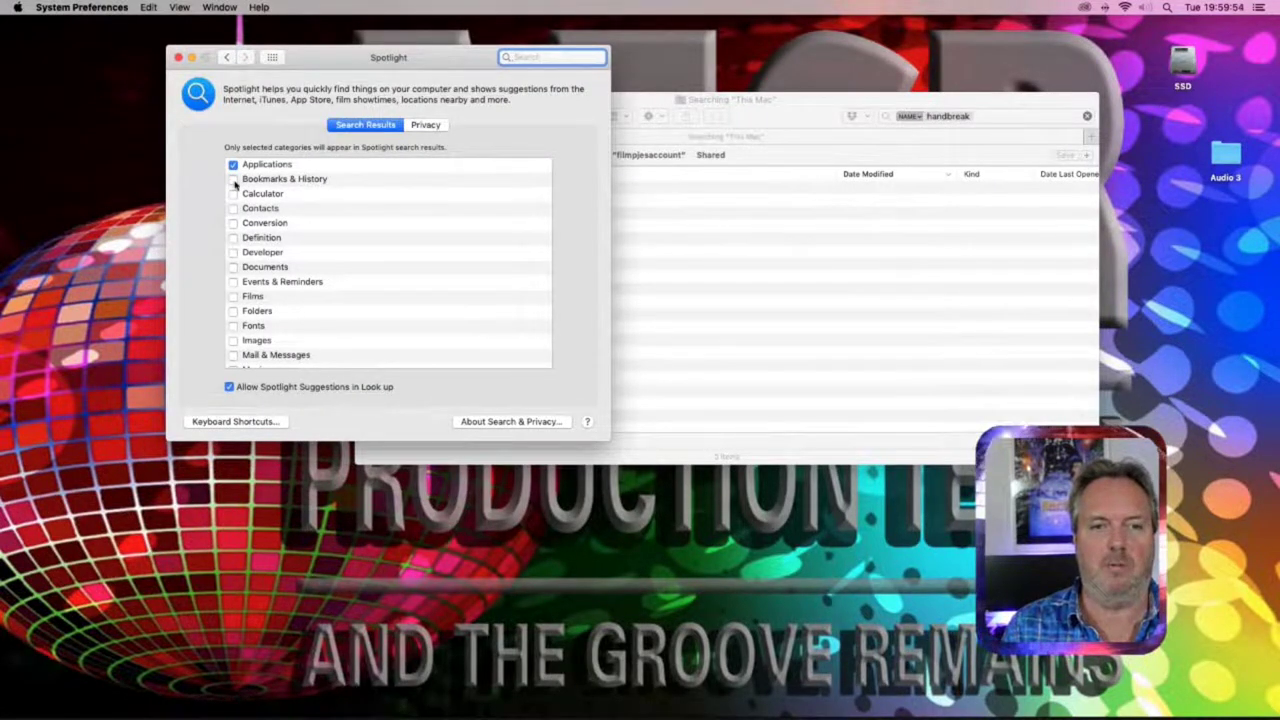
pyautogui.click(233, 179)
pyautogui.click(233, 194)
pyautogui.click(233, 208)
pyautogui.click(233, 223)
pyautogui.click(233, 238)
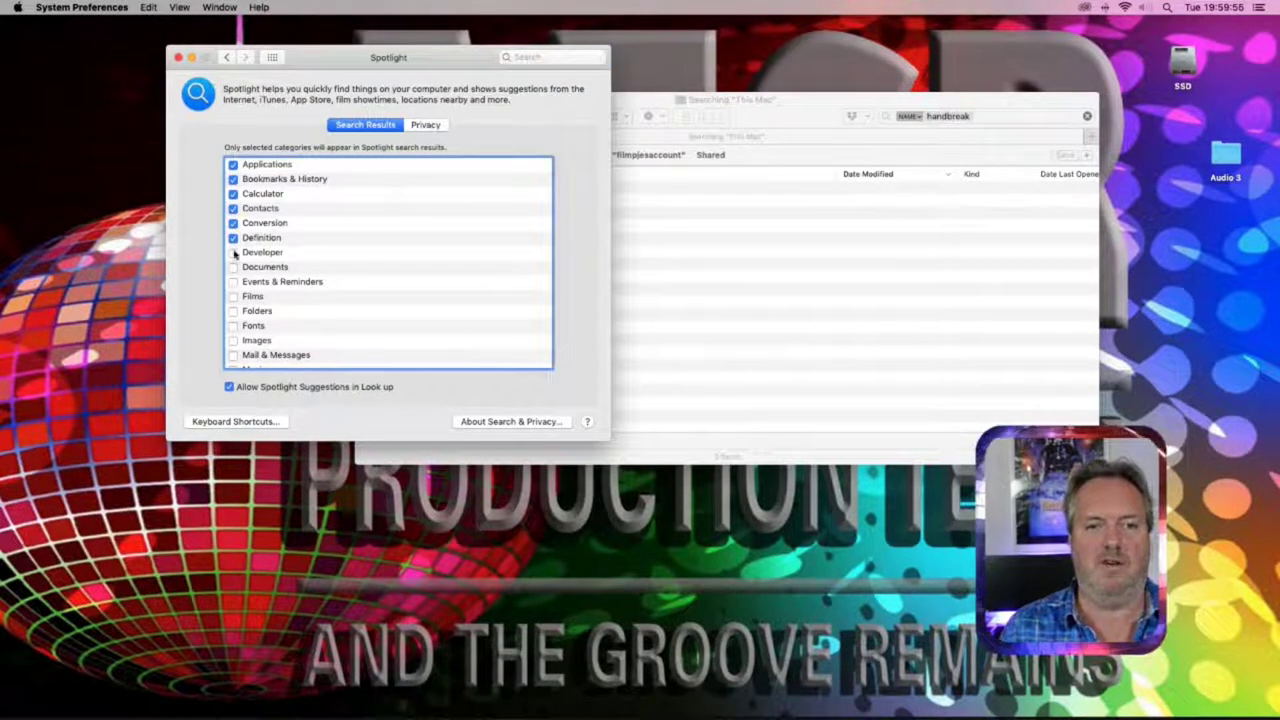
# Include Developer, Documents, Events & Reminders, Films, Folders, Fonts and Images in Spotlight results.
pyautogui.click(233, 252)
pyautogui.click(233, 267)
pyautogui.click(233, 282)
pyautogui.click(233, 296)
pyautogui.click(233, 311)
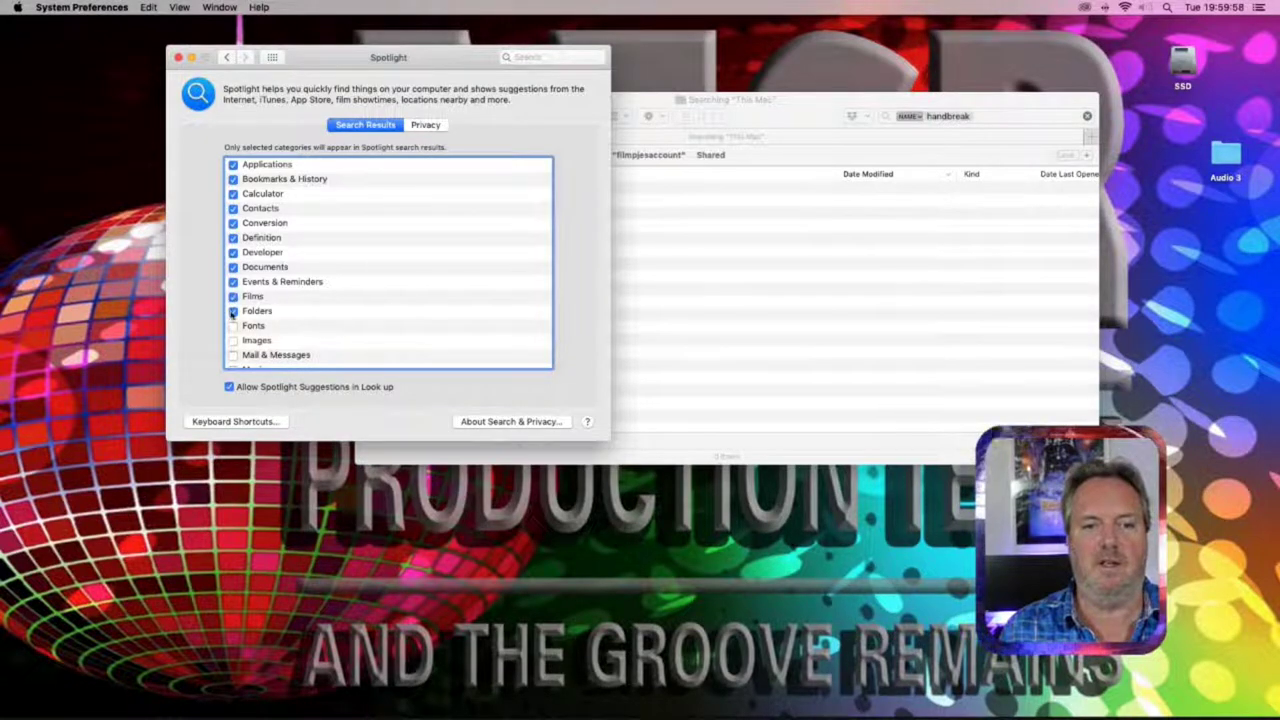
pyautogui.click(233, 326)
pyautogui.click(233, 340)
# Include Mail & Messages, Music, Other, PDF Documents, Presentations, Spotlight Suggestions, Spreadsheets and System Preferences, then quit.
pyautogui.scroll(-4, 235, 340)
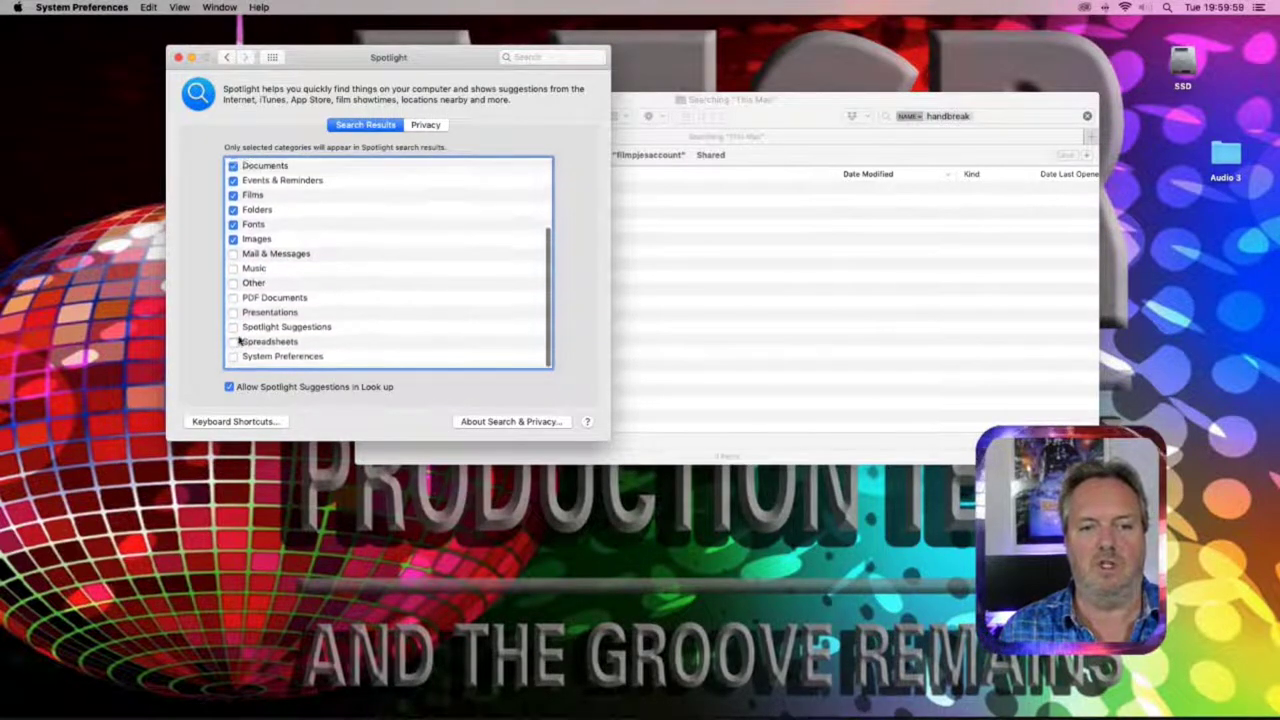
pyautogui.click(233, 257)
pyautogui.click(233, 271)
pyautogui.click(233, 286)
pyautogui.click(233, 300)
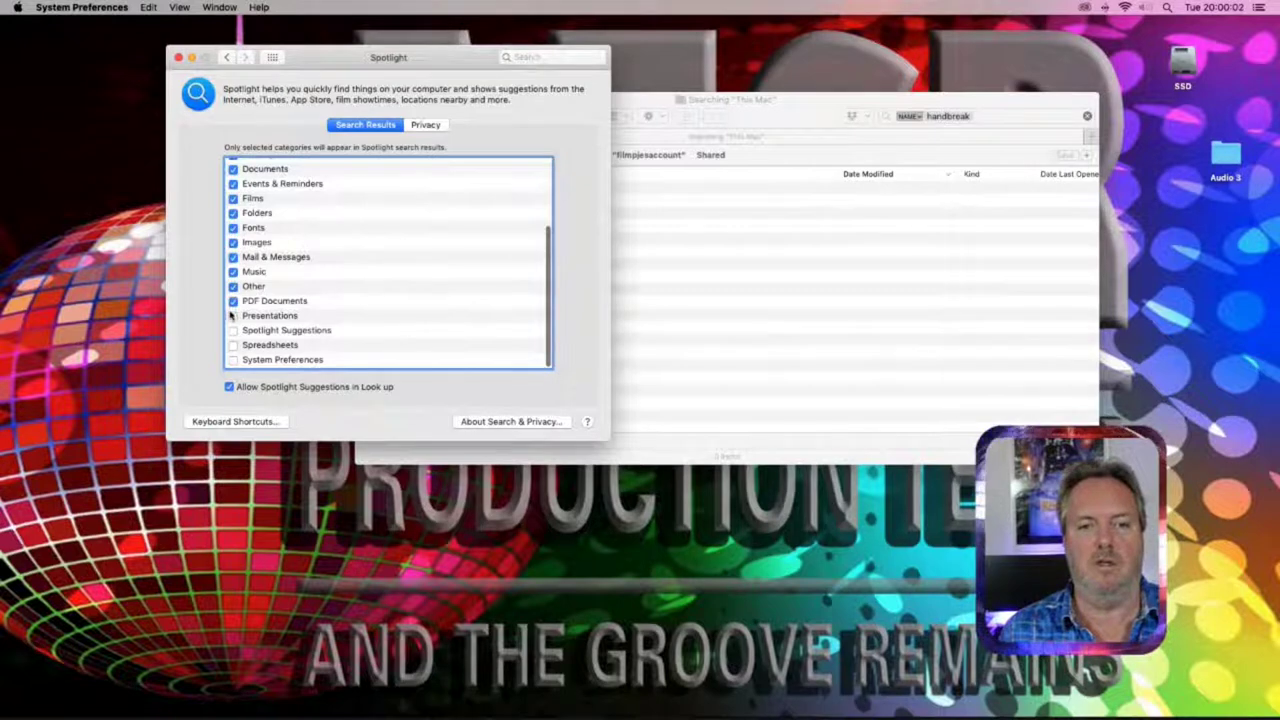
pyautogui.click(233, 315)
pyautogui.click(233, 330)
pyautogui.click(233, 344)
pyautogui.click(233, 359)
pyautogui.press('super+q')
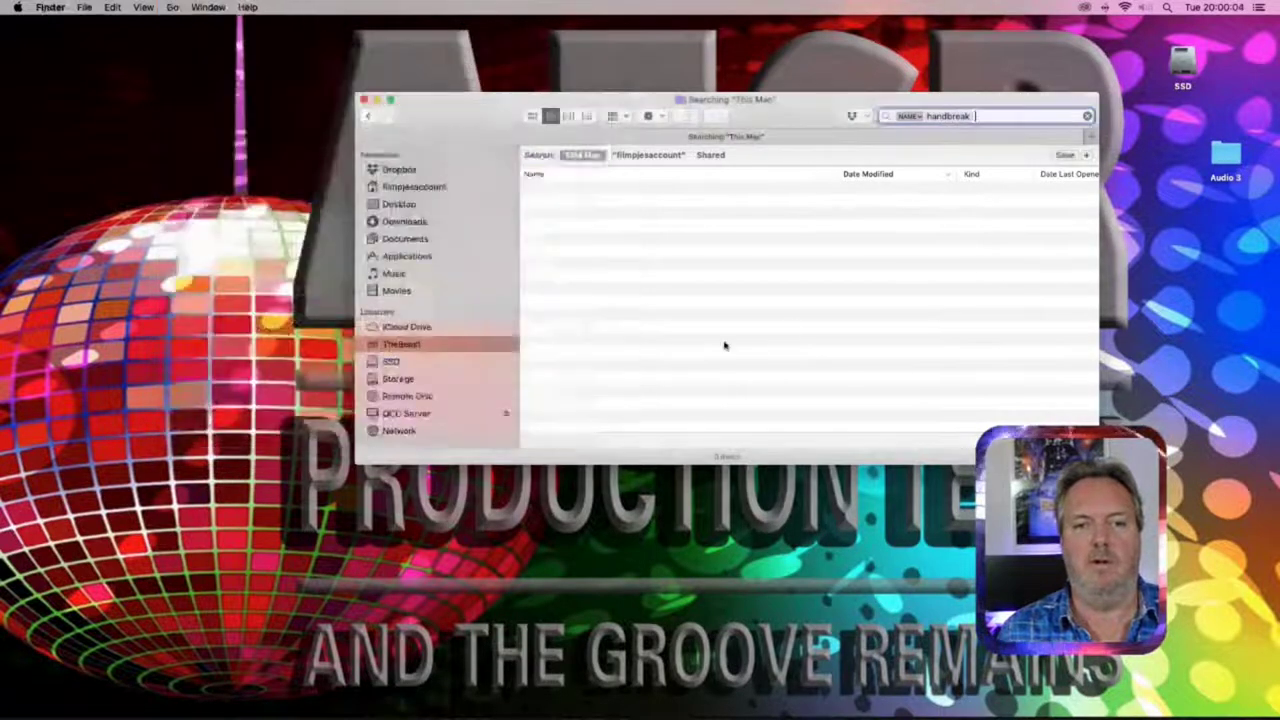
# Replace the old search window with a fresh Finder name search for 'handbreak'.
pyautogui.press('super+w')
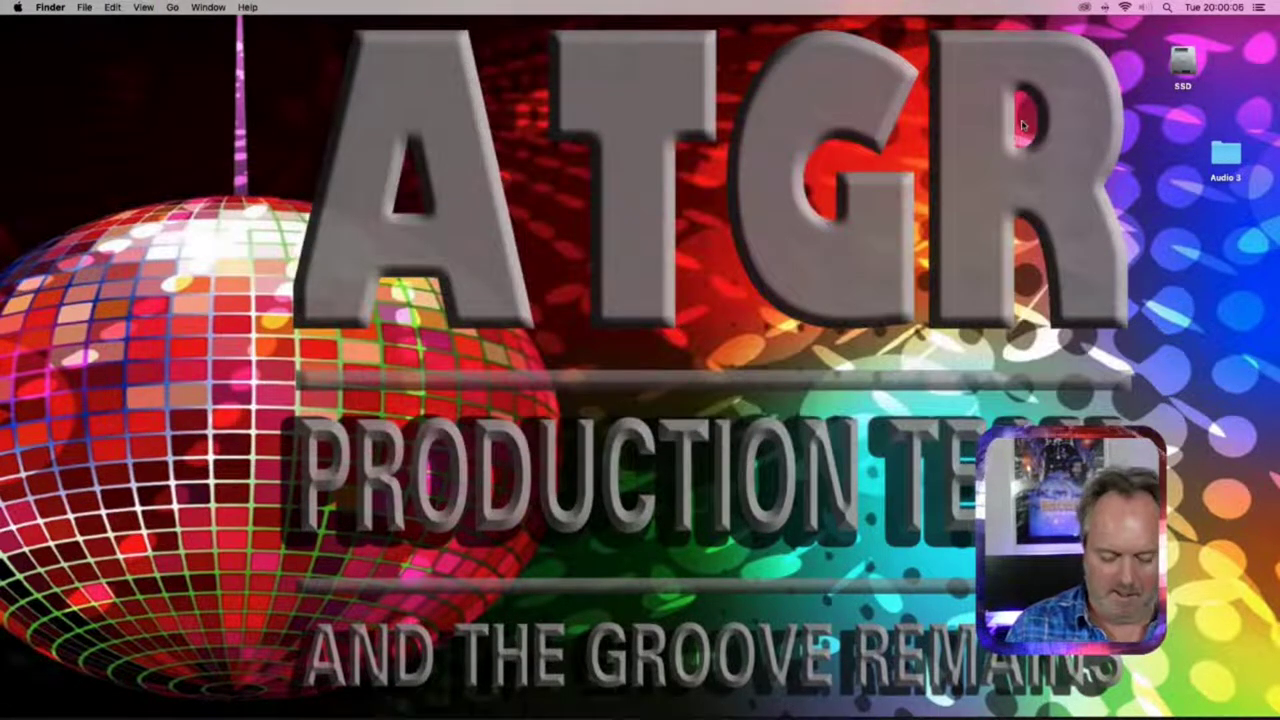
pyautogui.press('super+n')
pyautogui.click(1009, 115)
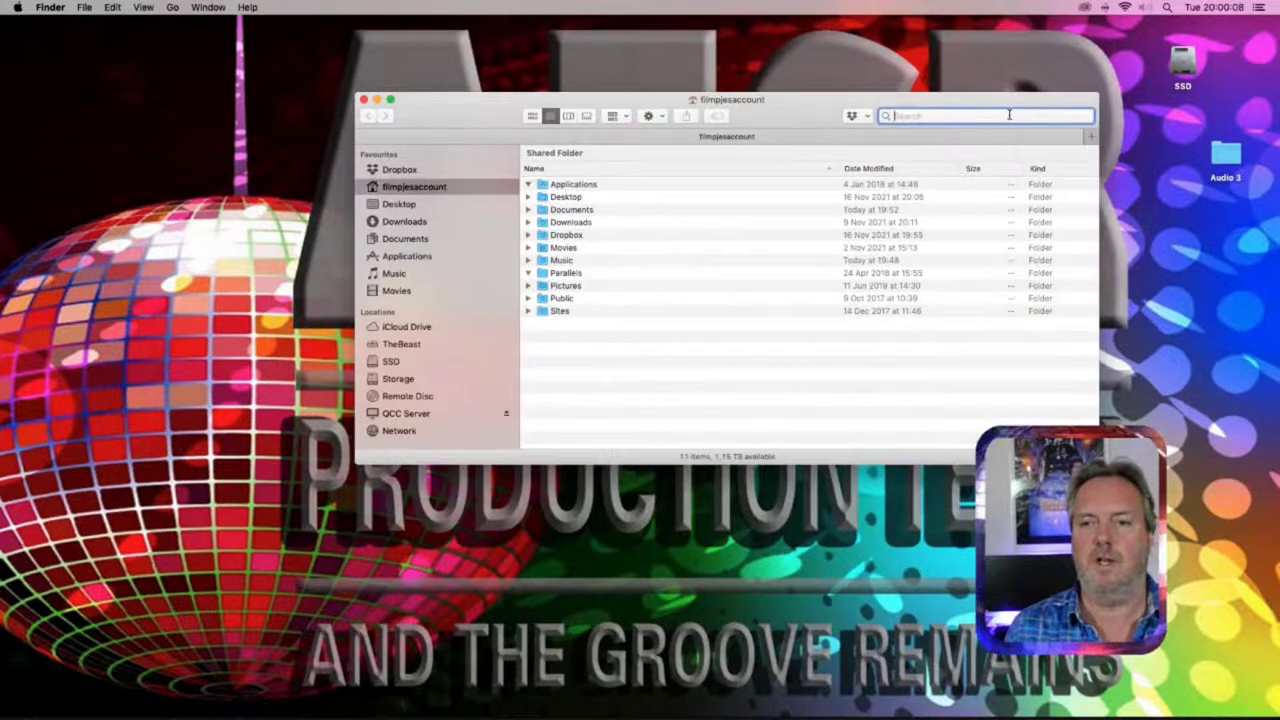
pyautogui.write('handbreak')
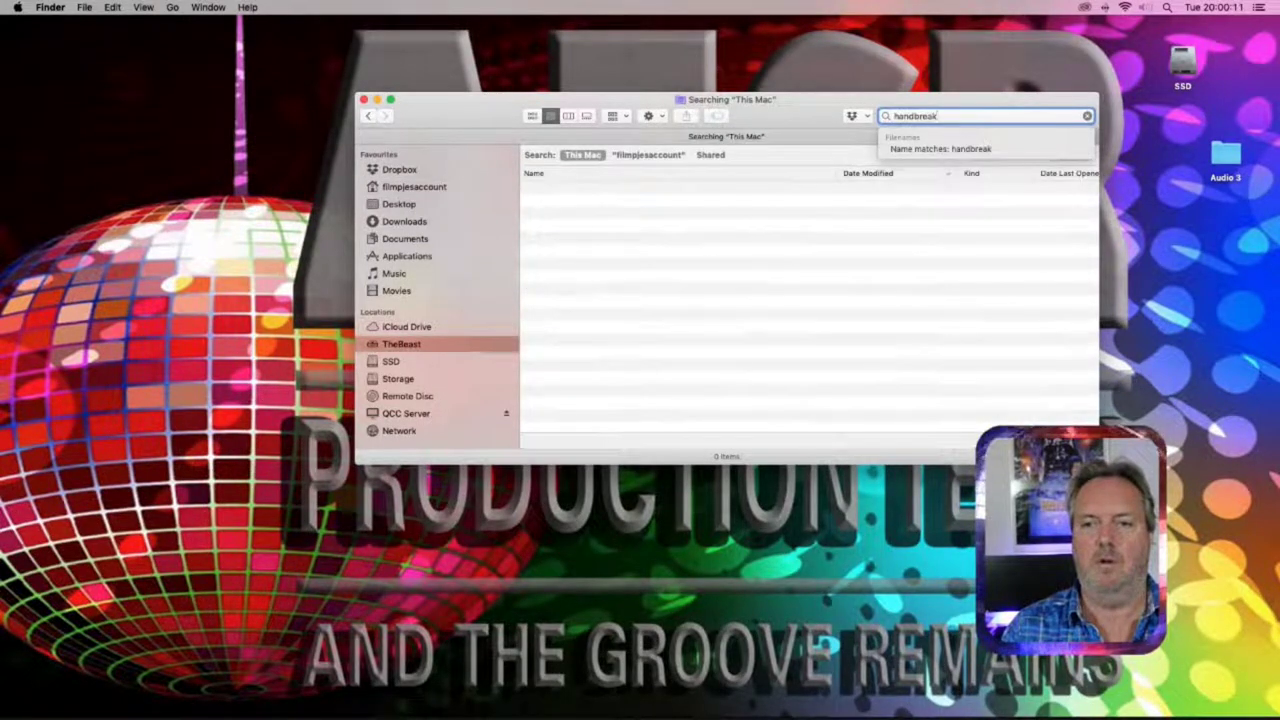
pyautogui.press('Down')
pyautogui.press('Return')
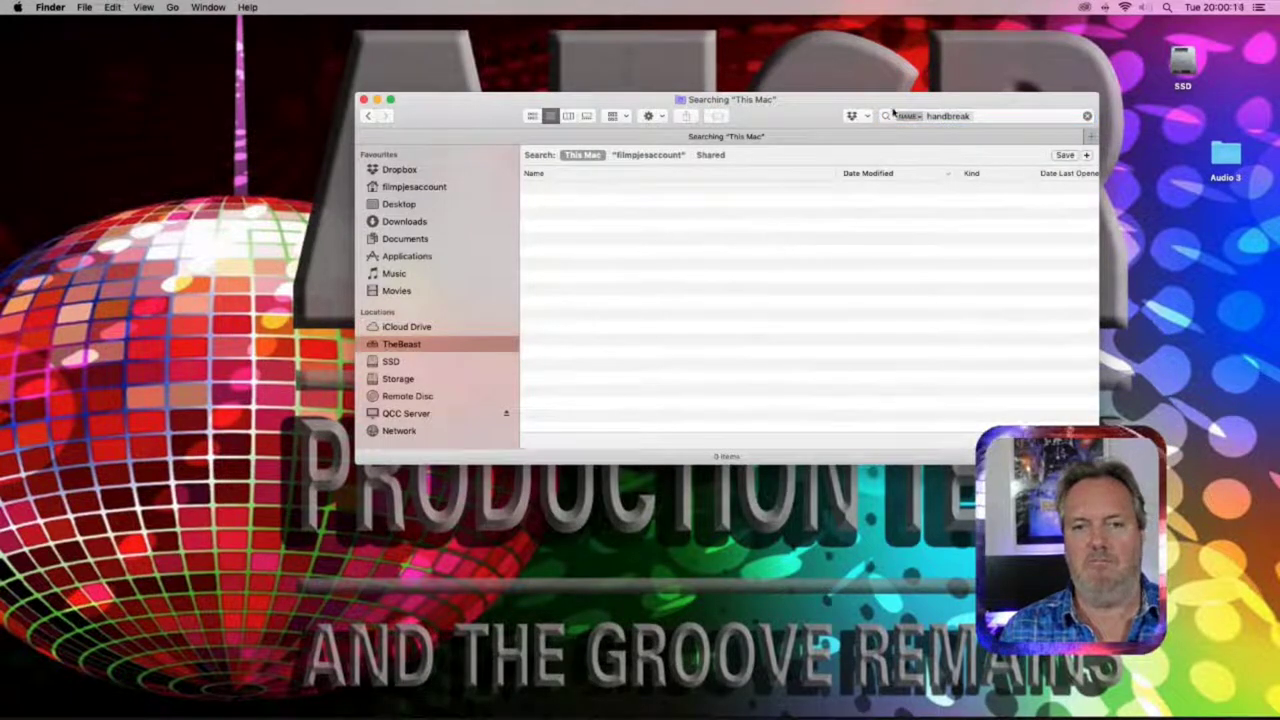
# Retype 'handbreak' to repeat the name search, then close the empty results window.
pyautogui.click(1020, 116)
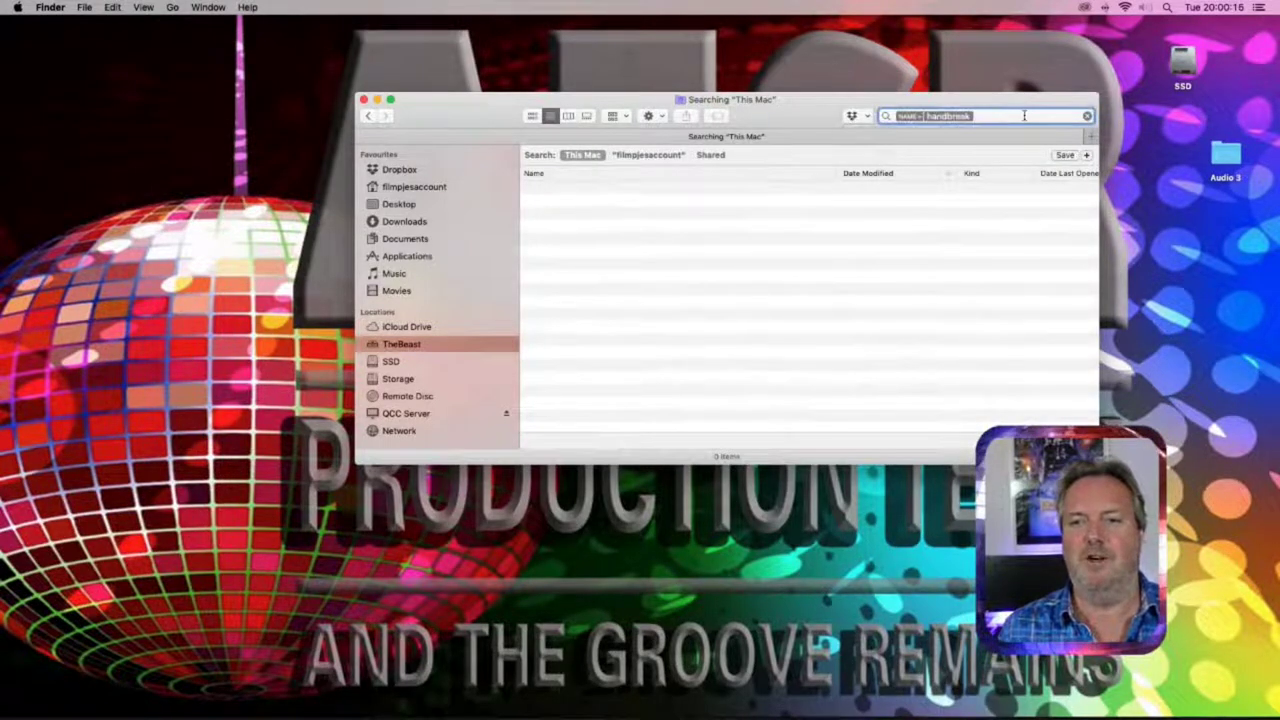
pyautogui.press('BackSpace')
pyautogui.press('BackSpace')
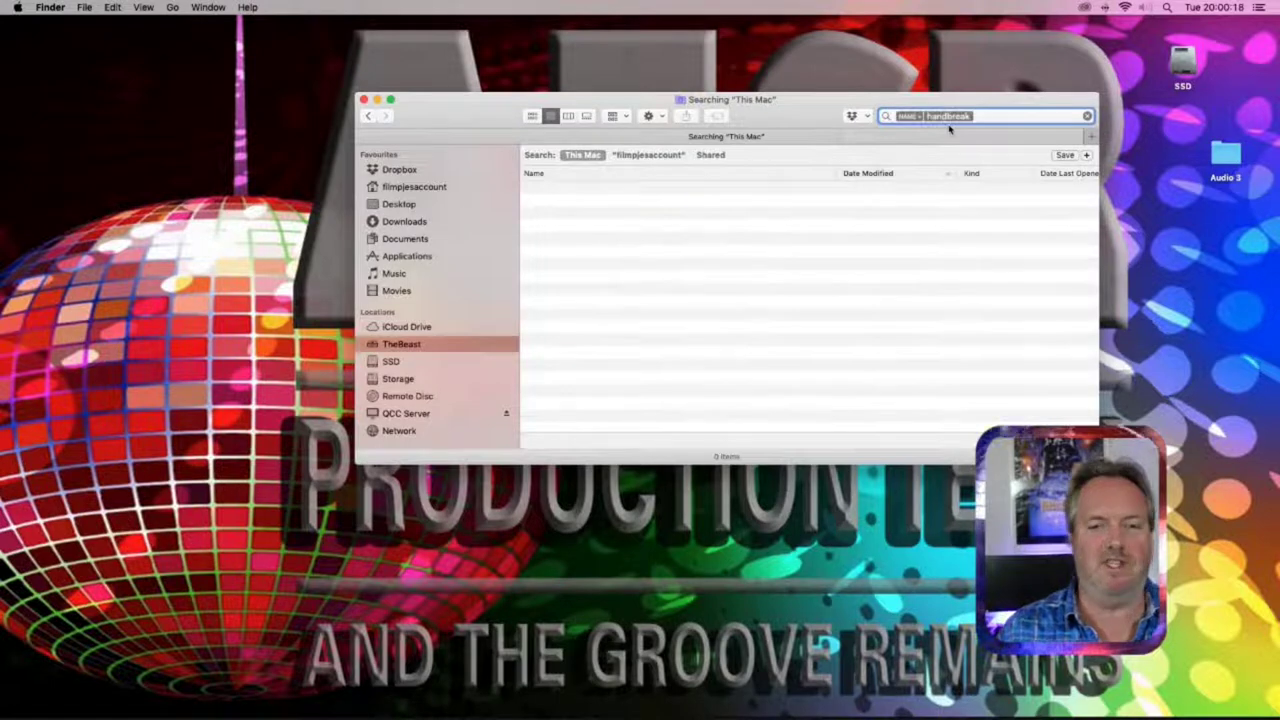
pyautogui.write('h')
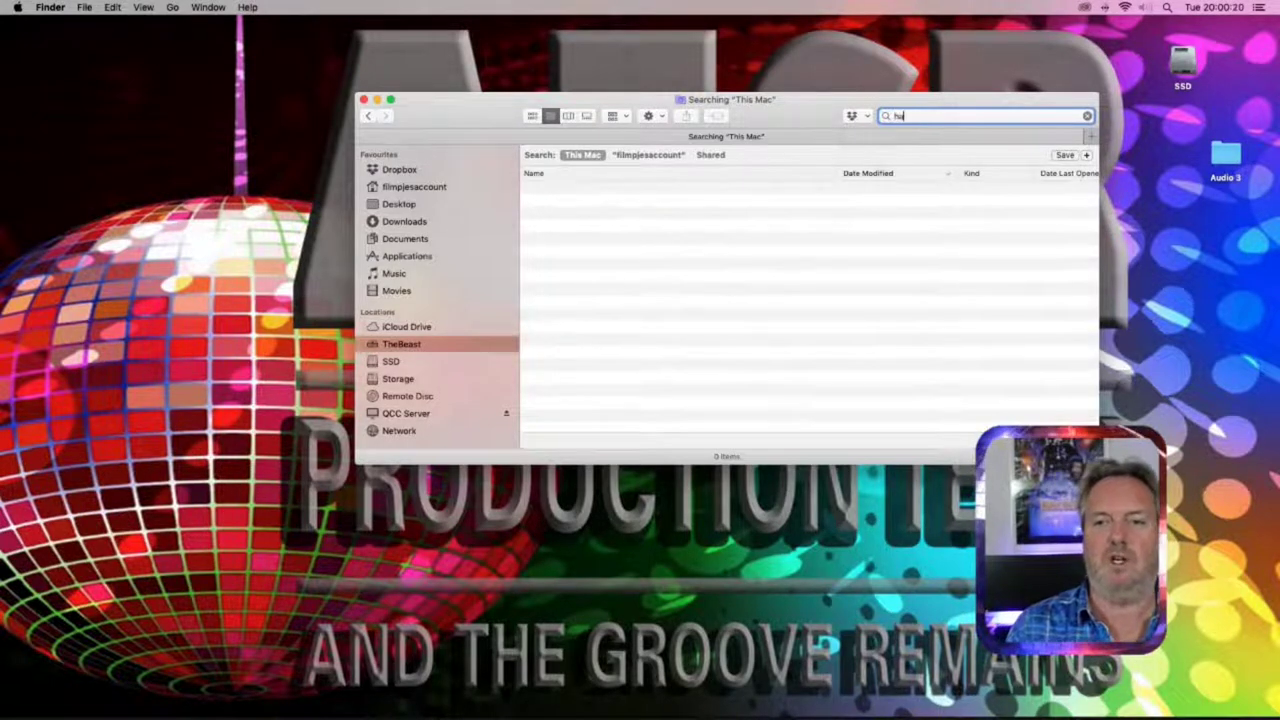
pyautogui.write('andbreak')
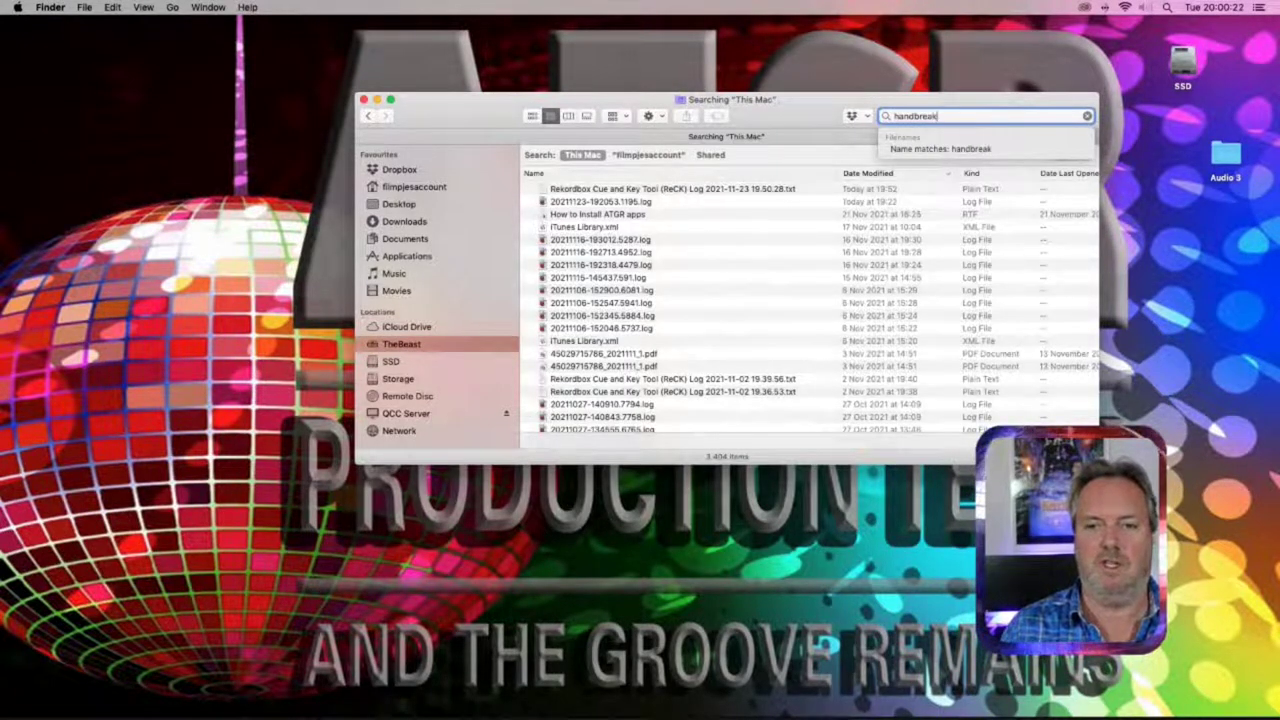
pyautogui.press('Return')
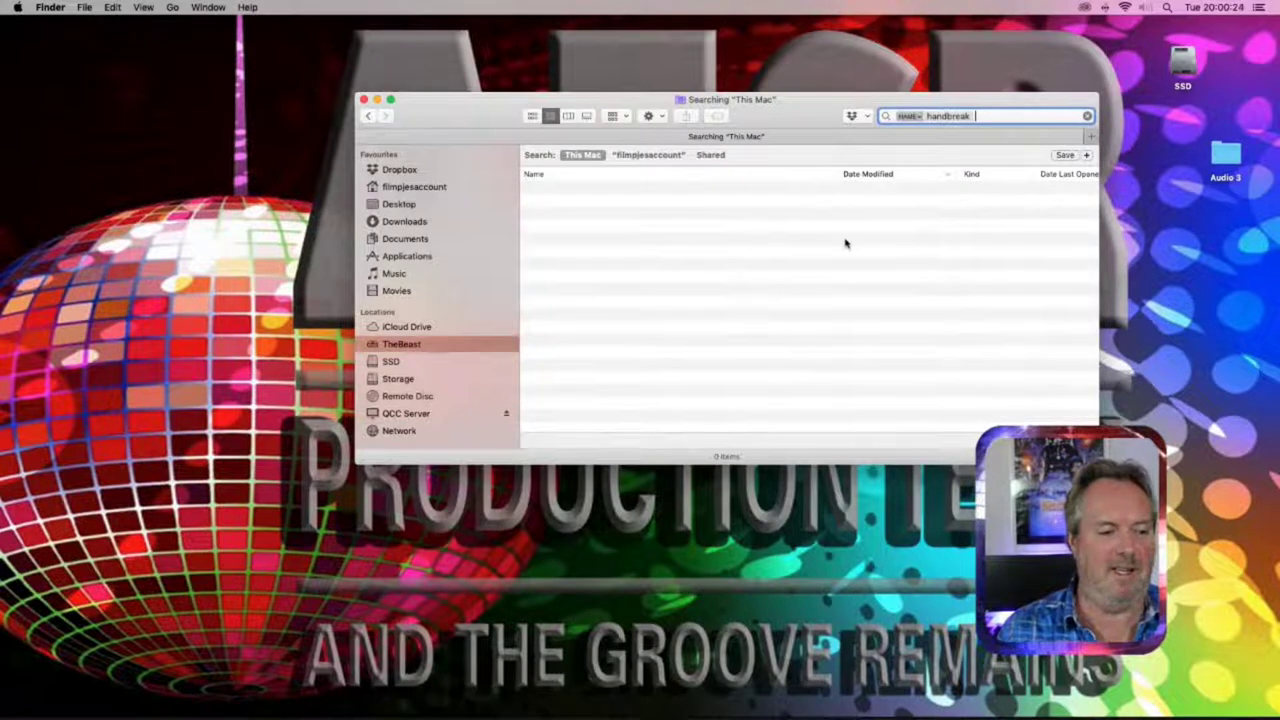
pyautogui.press('super+w')
pyautogui.click(17, 7)
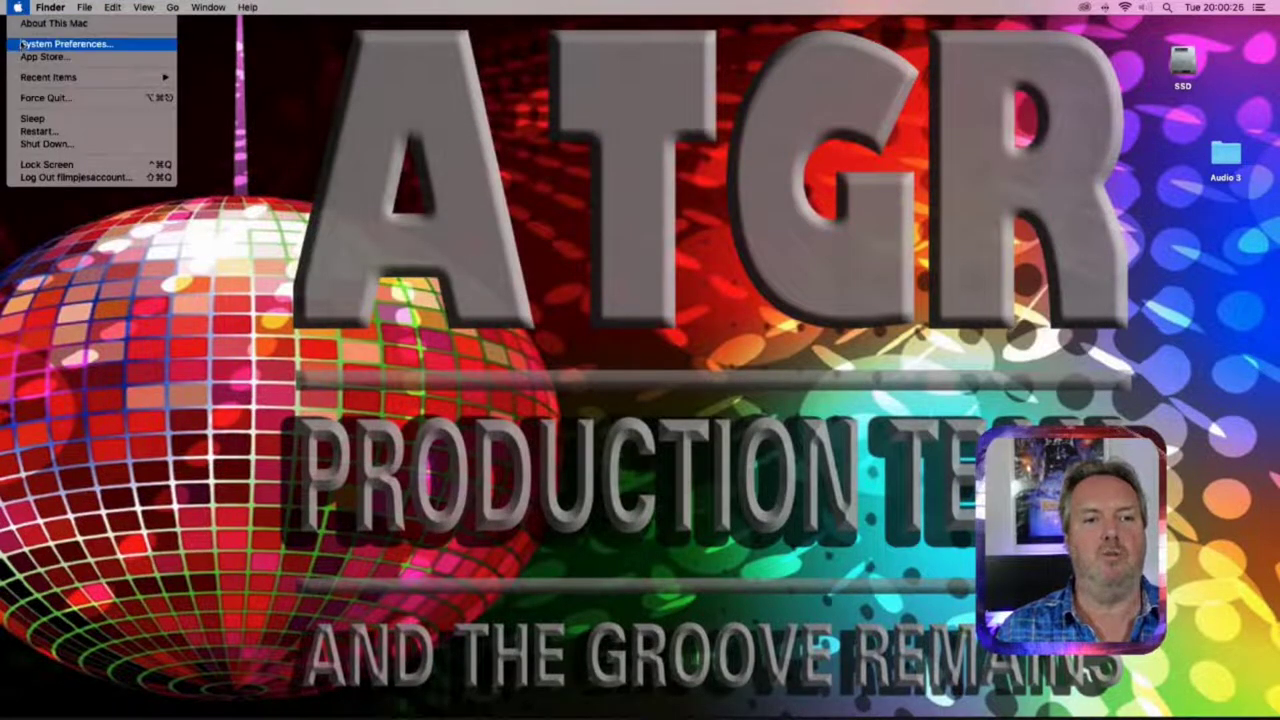
# Add the SSD to Spotlight's Privacy exclusion list and quit System Preferences.
pyautogui.click(22, 45)
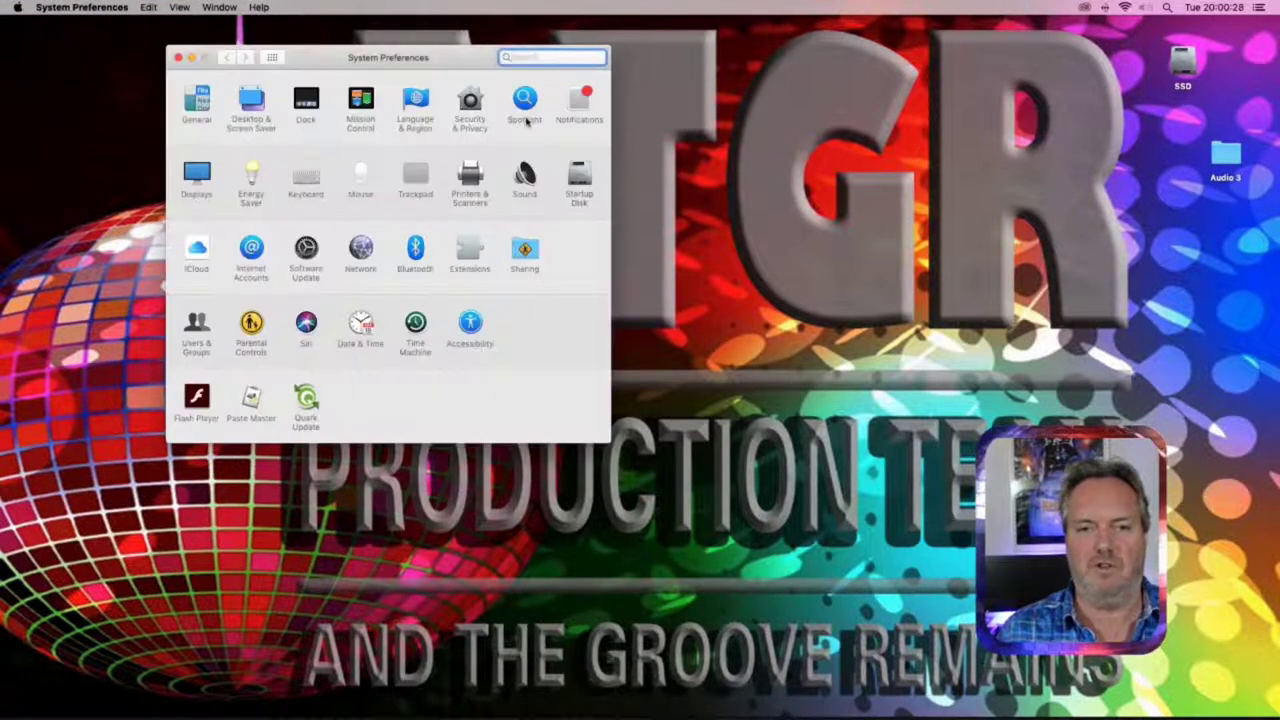
pyautogui.click(528, 58)
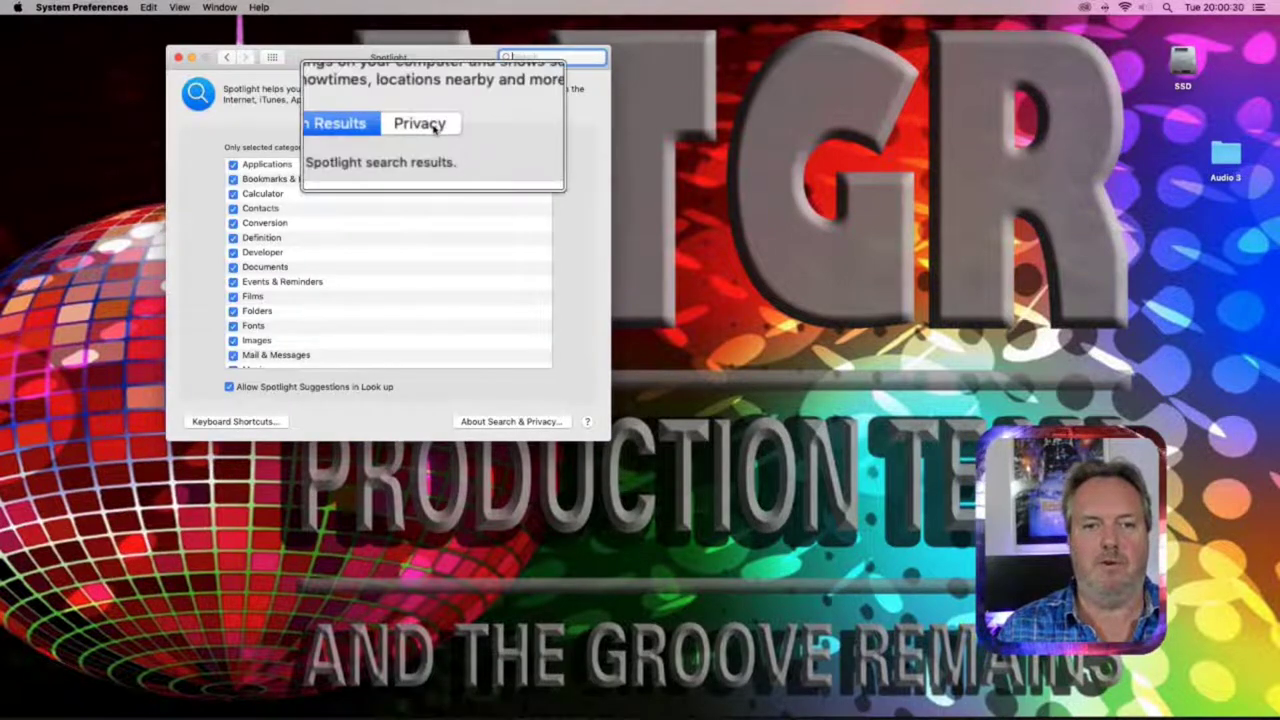
pyautogui.click(433, 126)
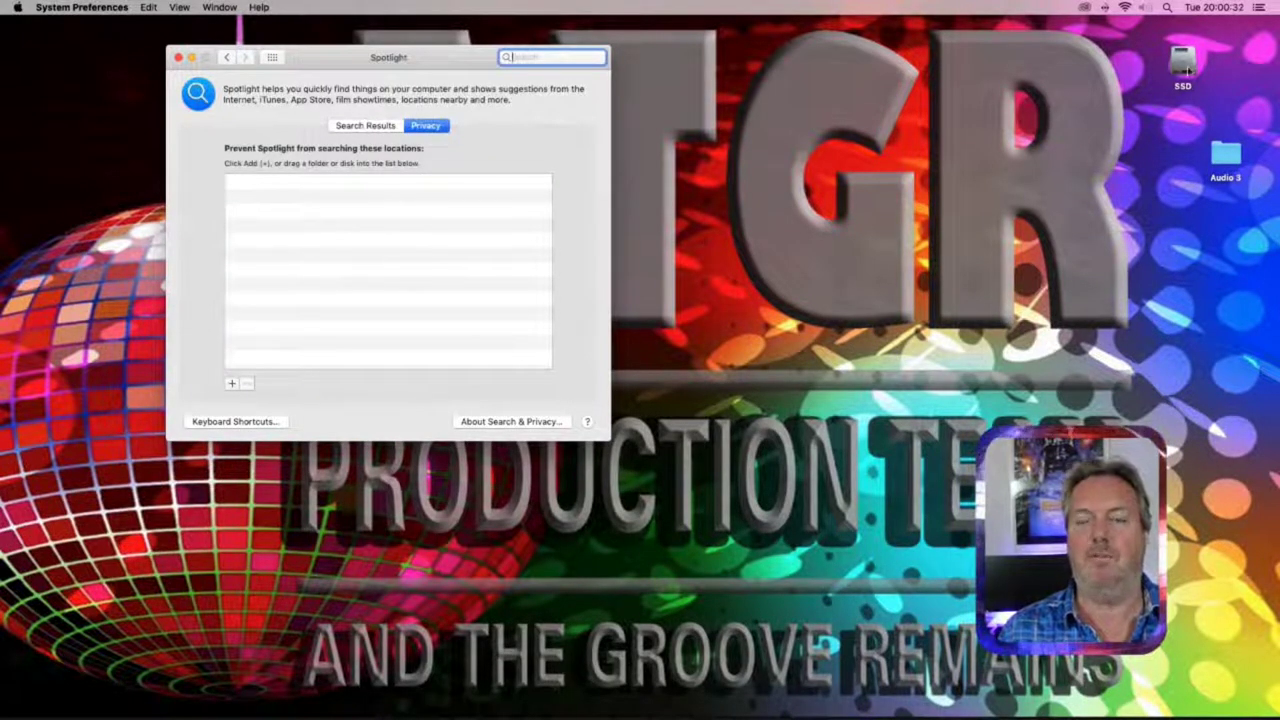
pyautogui.moveTo(1183, 65); pyautogui.dragTo(392, 282)
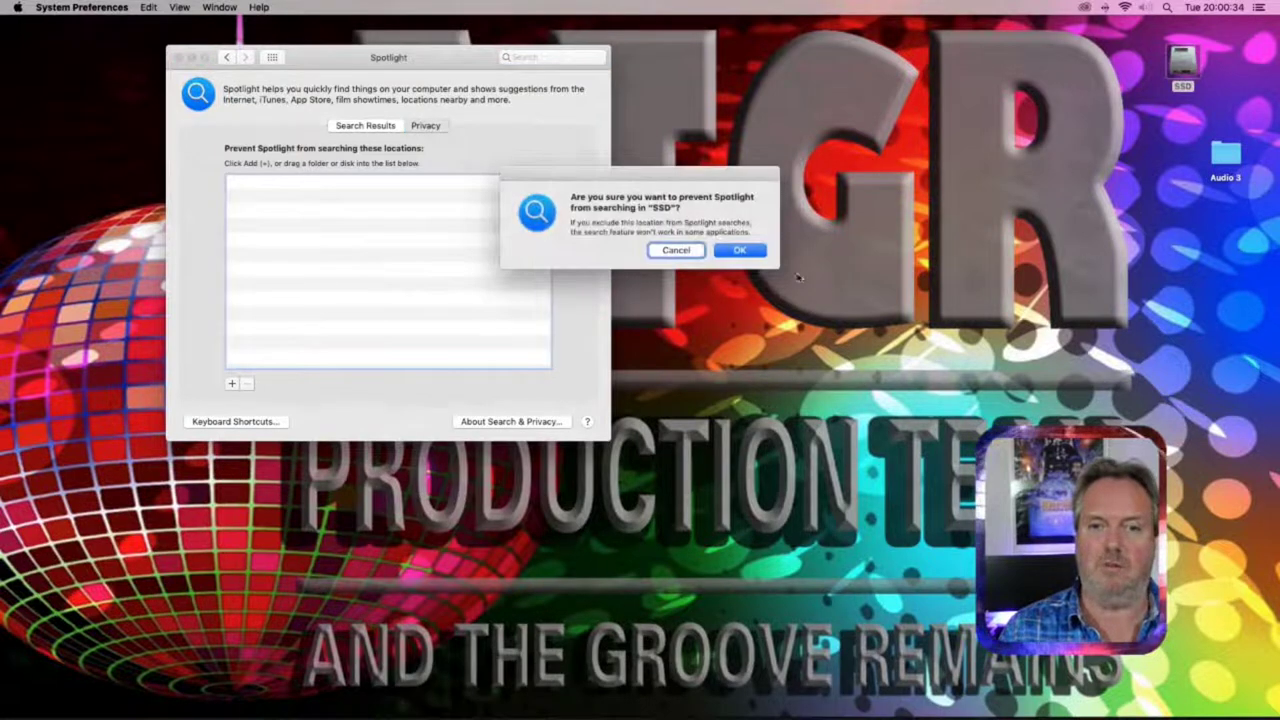
pyautogui.click(740, 251)
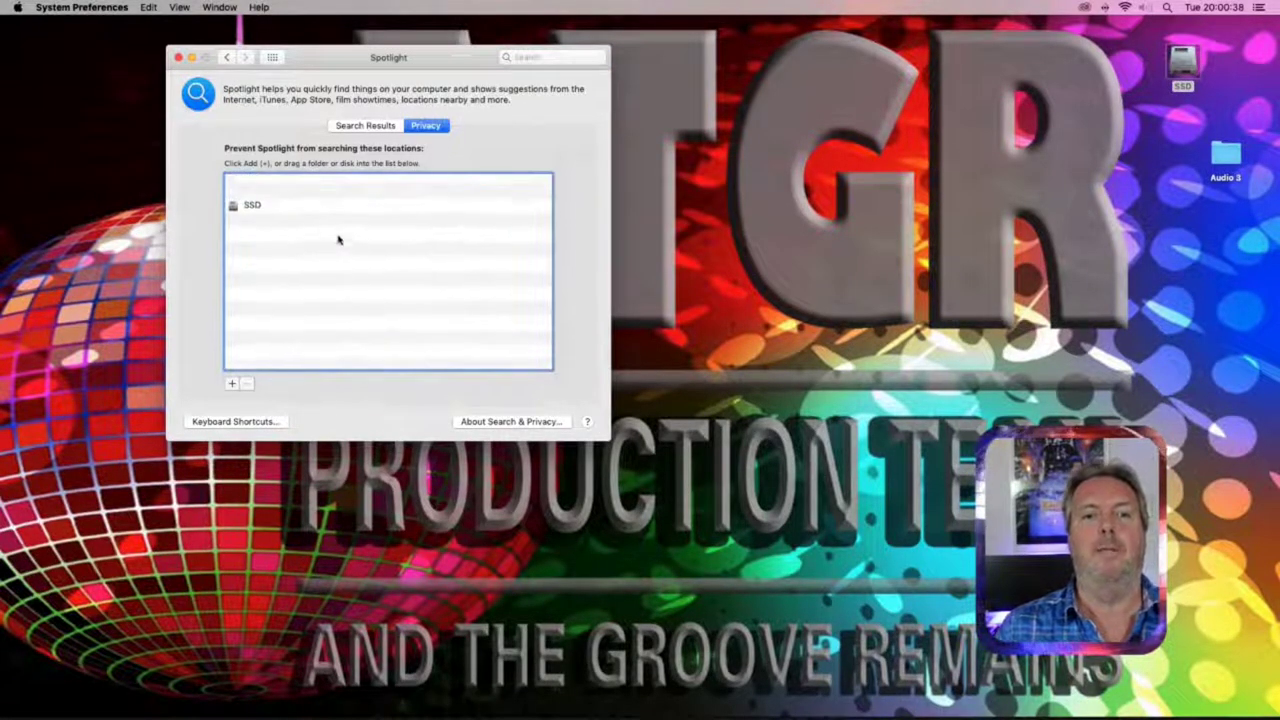
pyautogui.press('super+q')
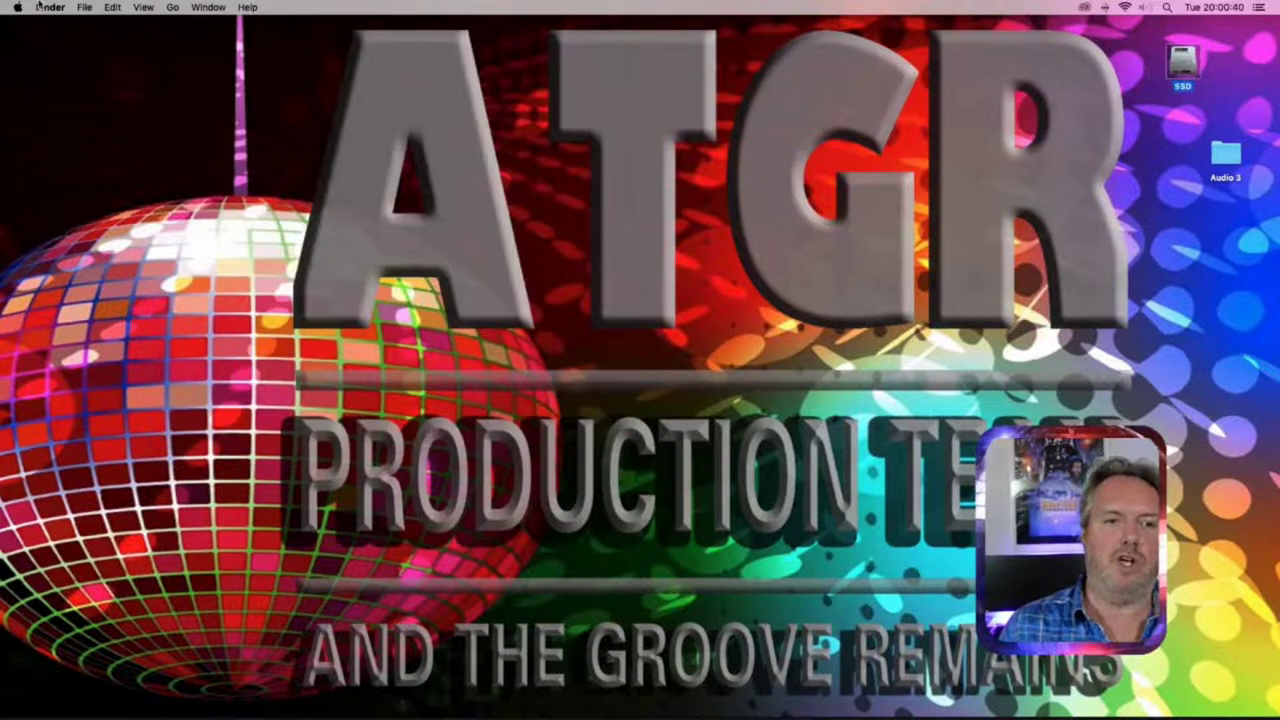
# Remove the SSD from Spotlight's Privacy list so it gets reindexed, then quit System Preferences.
pyautogui.click(17, 7)
pyautogui.click(40, 57)
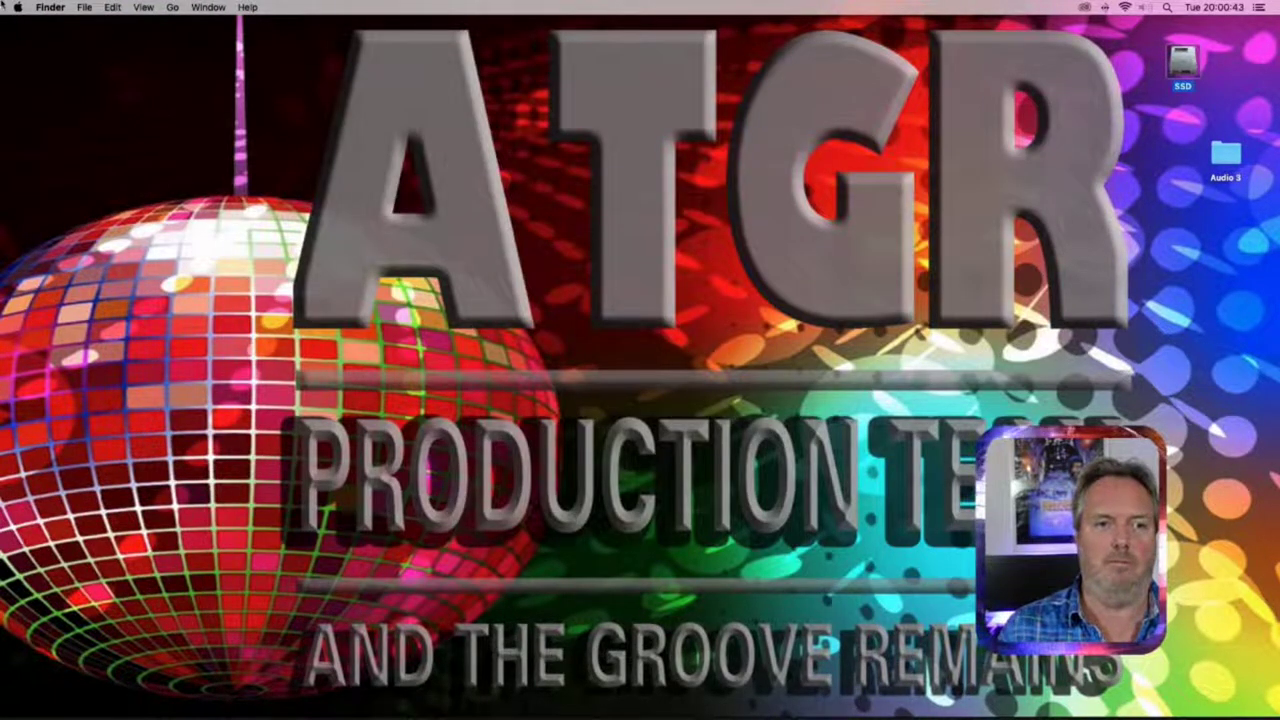
pyautogui.click(17, 7)
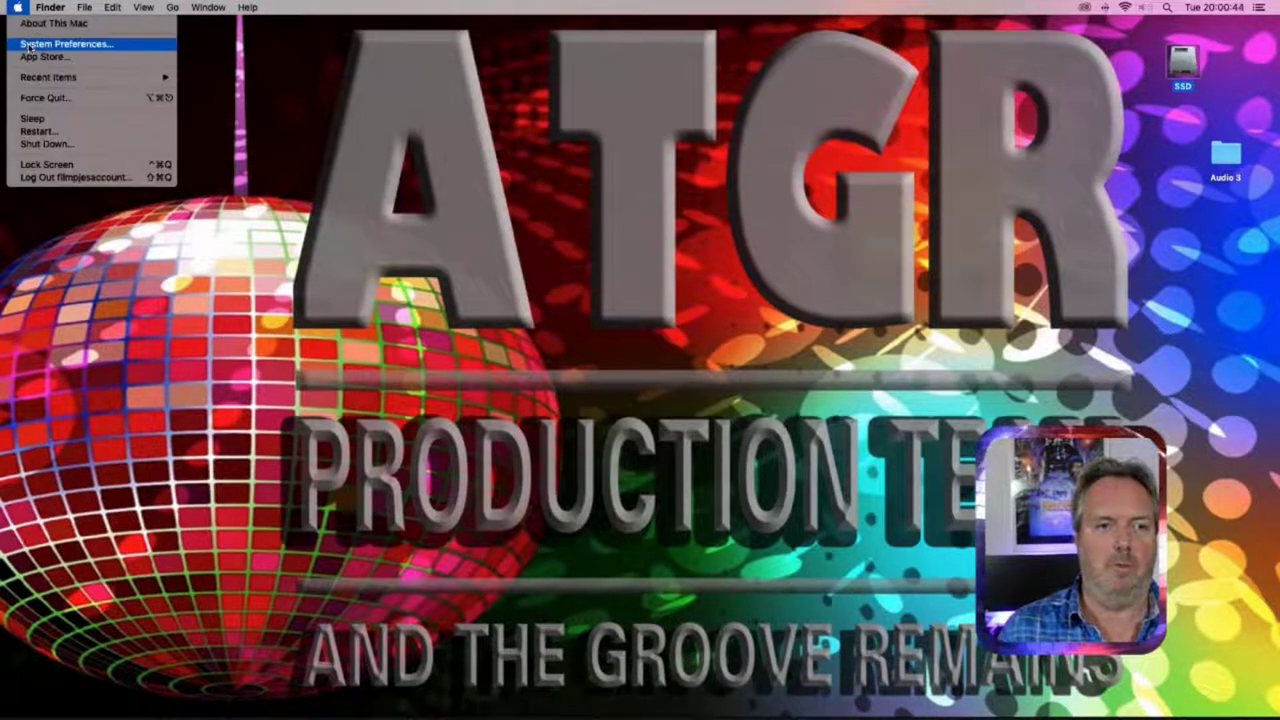
pyautogui.click(45, 45)
pyautogui.click(524, 95)
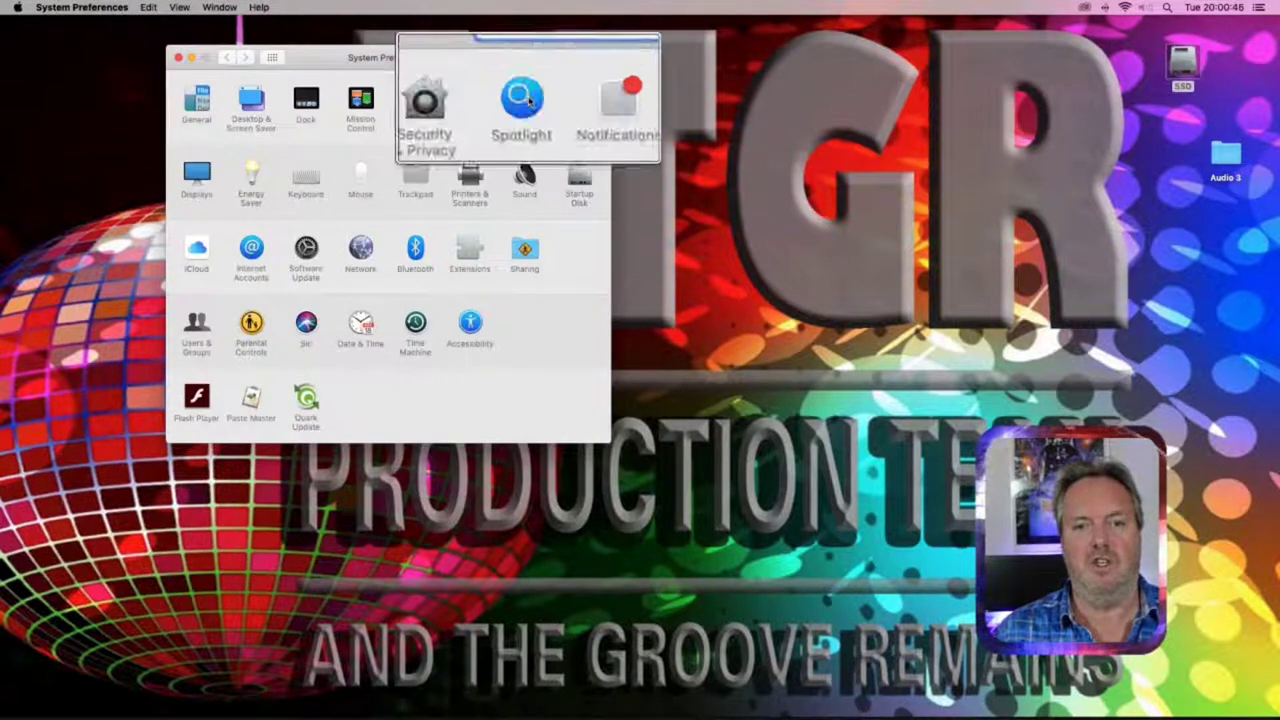
pyautogui.click(426, 125)
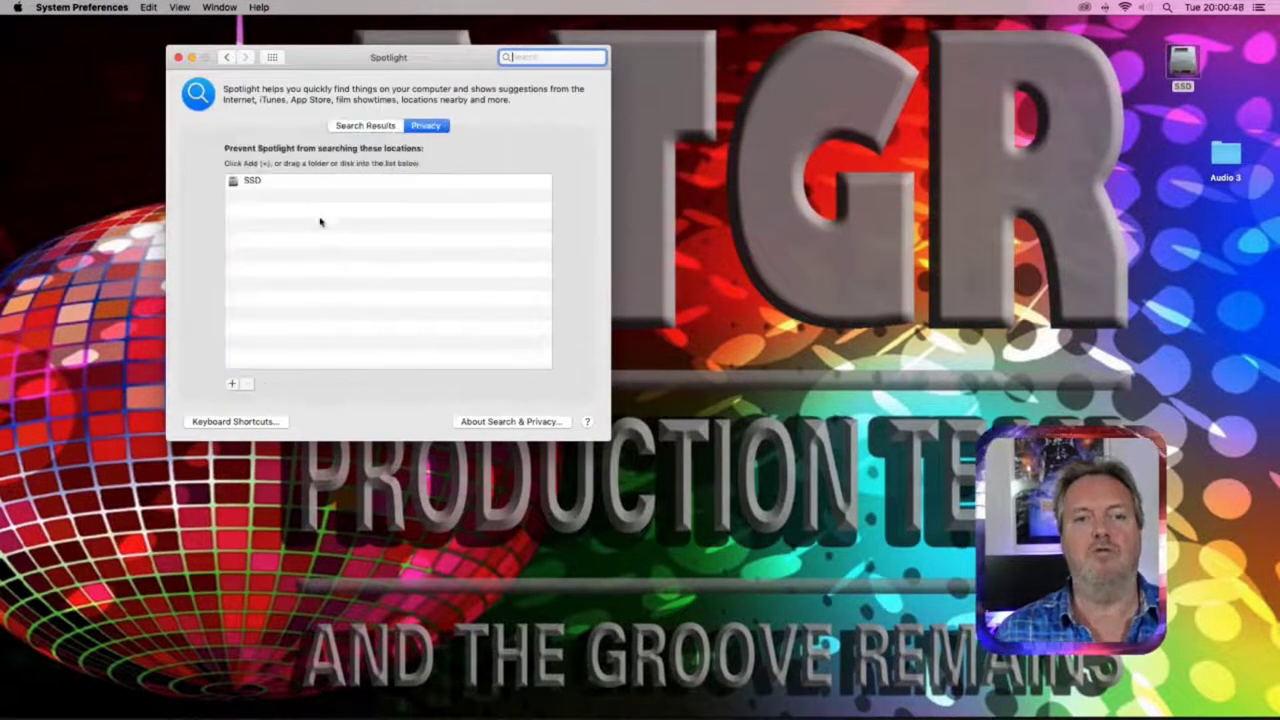
pyautogui.click(302, 182)
pyautogui.click(247, 385)
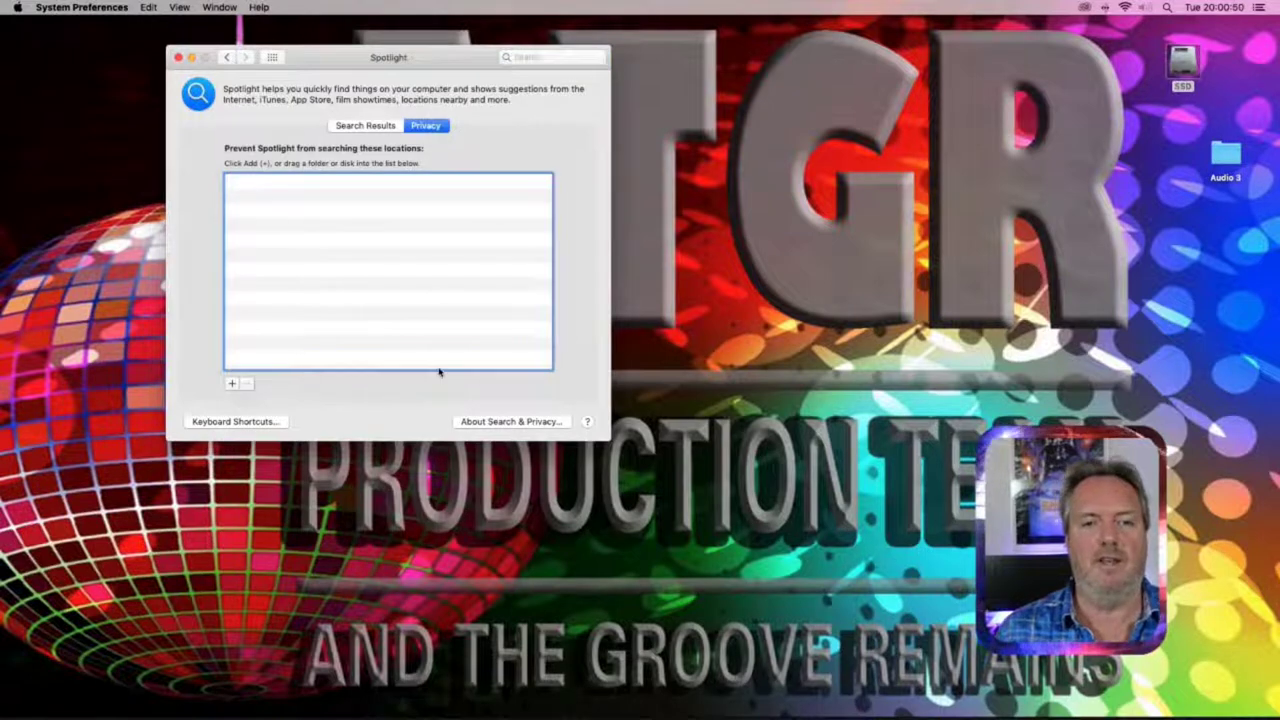
pyautogui.press('super+q')
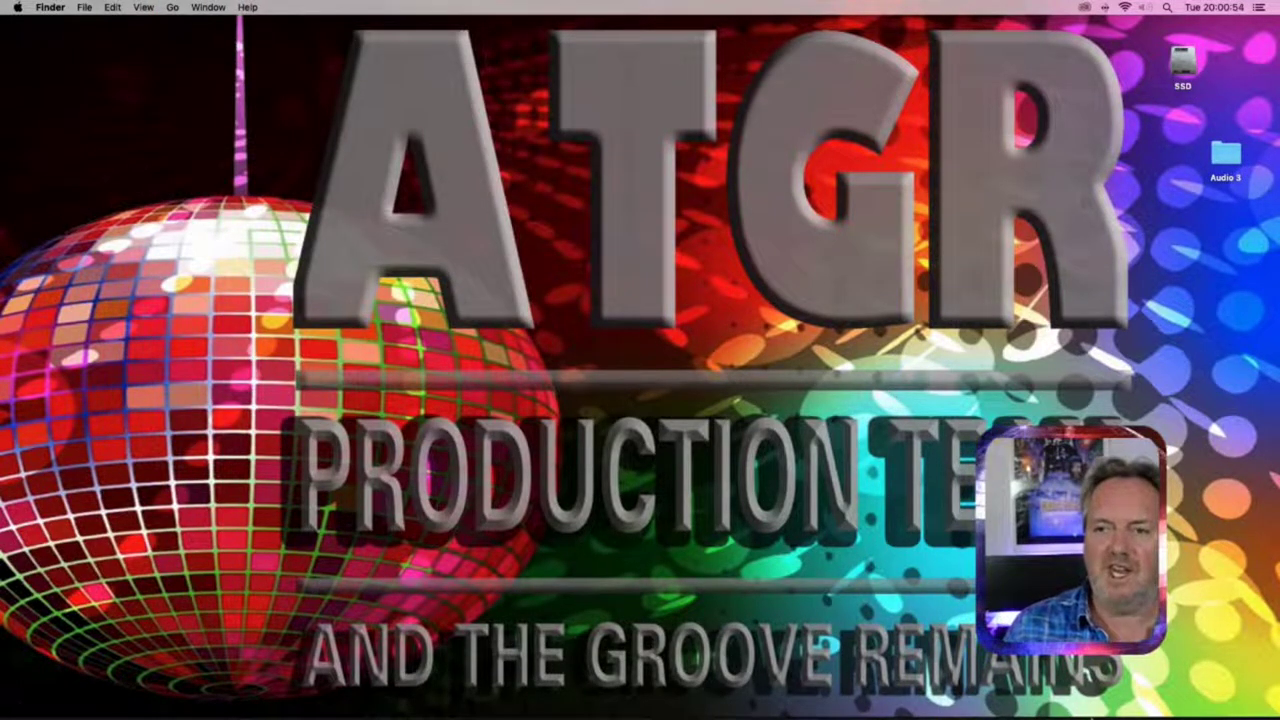
# Run a 'Name matches: handbreak' search in a new Finder window and shift the window slightly left.
pyautogui.press('super+n')
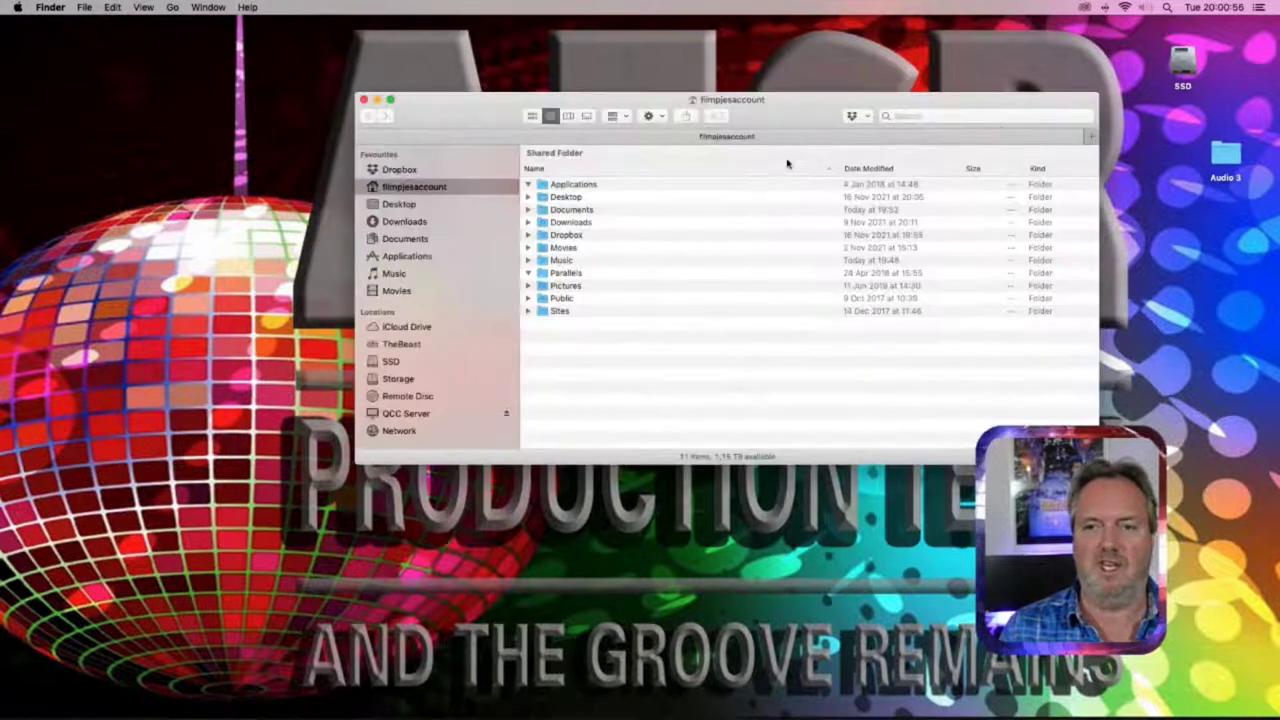
pyautogui.click(984, 116)
pyautogui.write('handbreak')
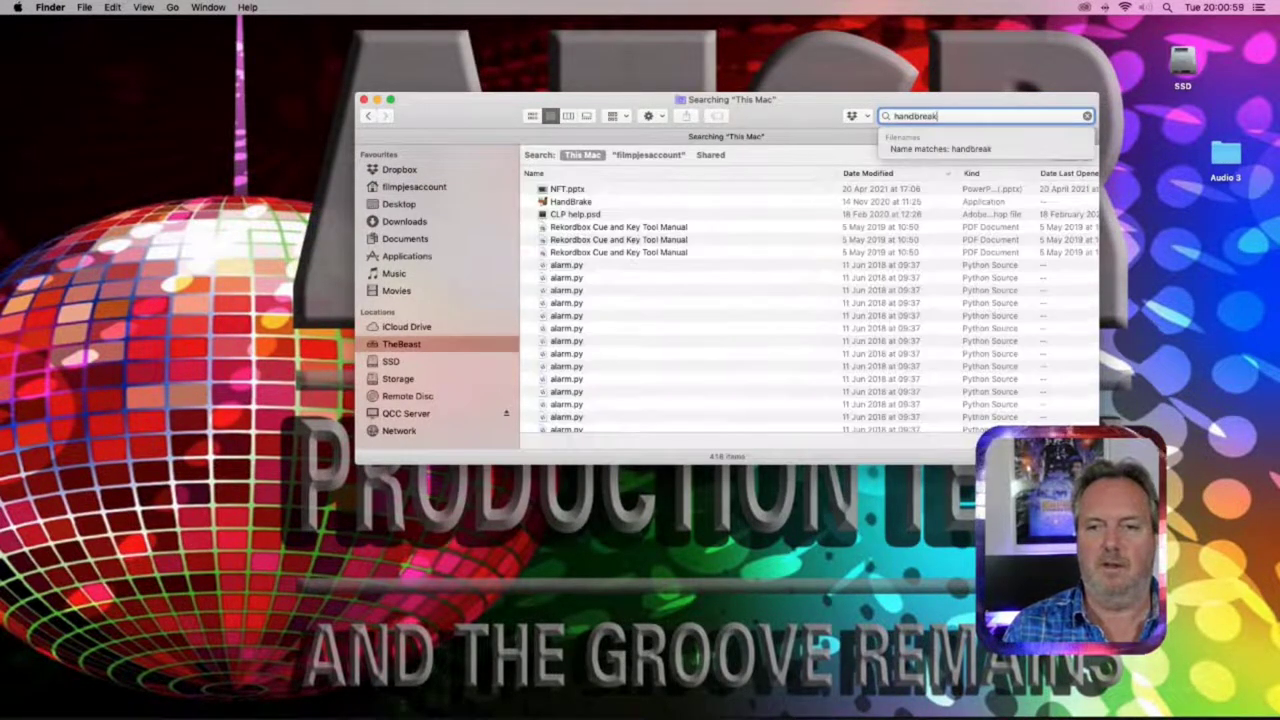
pyautogui.press('Down')
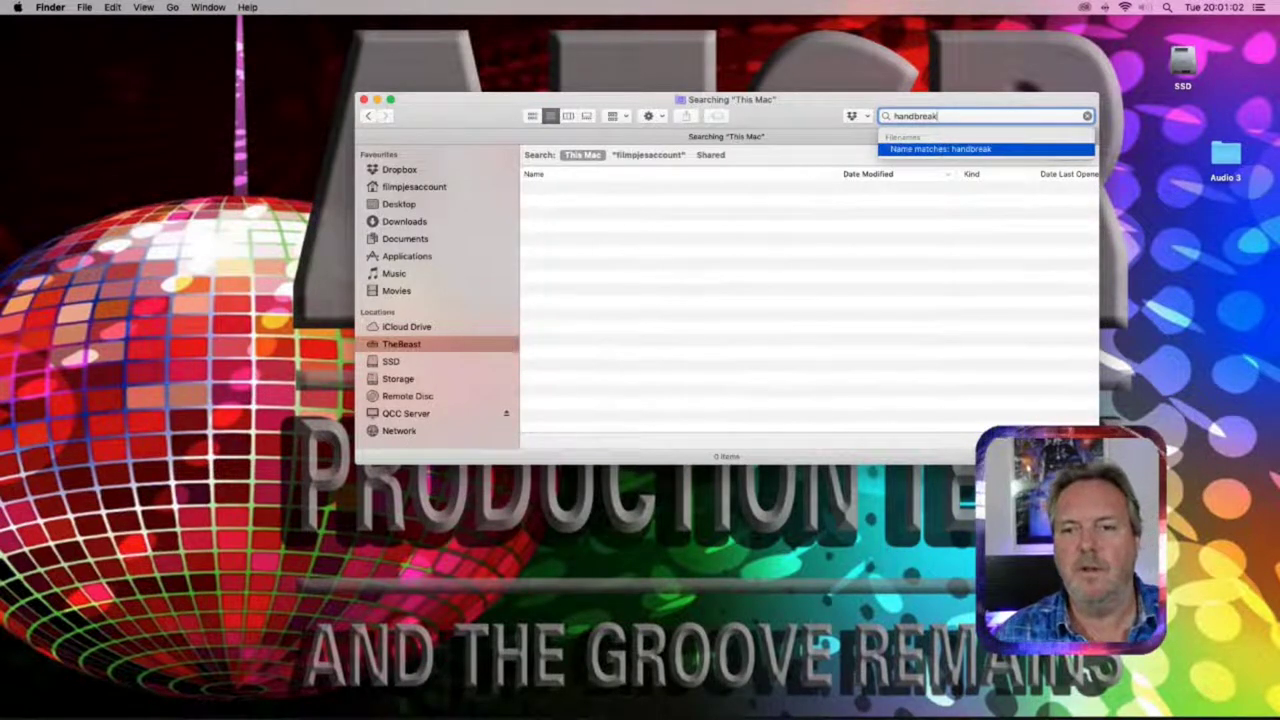
pyautogui.press('Return')
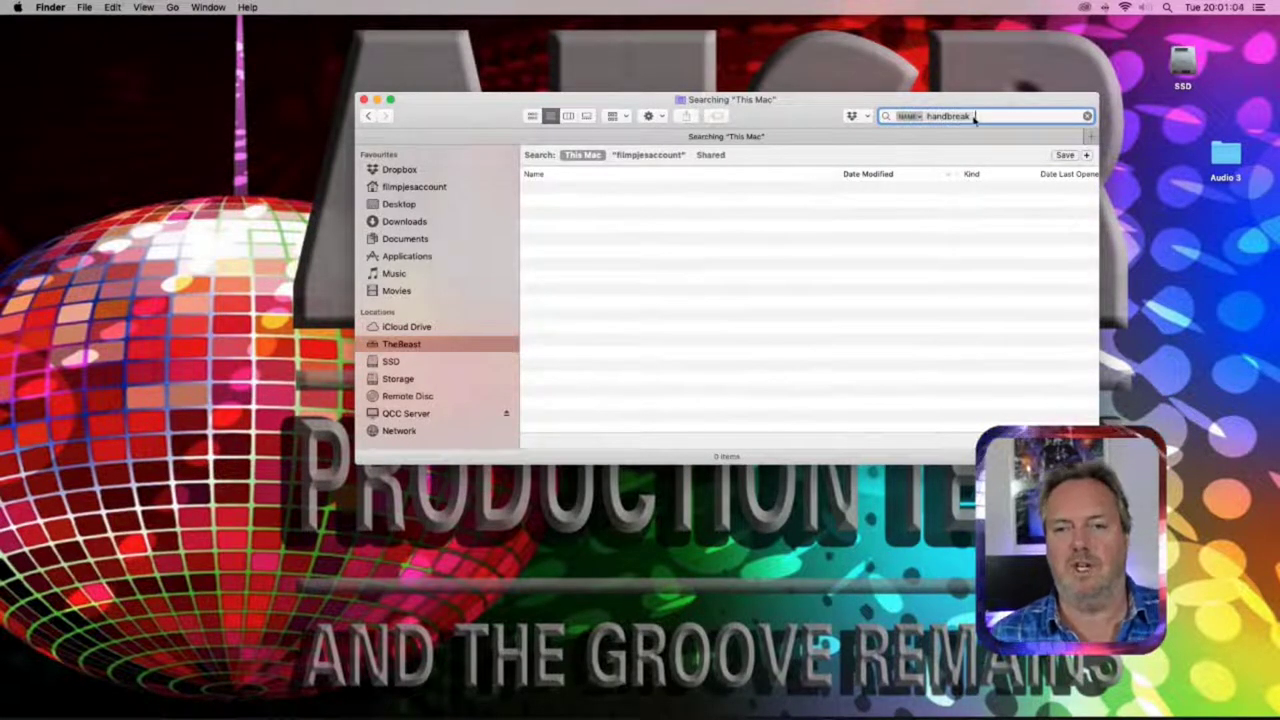
pyautogui.moveTo(952, 106); pyautogui.dragTo(904, 108)
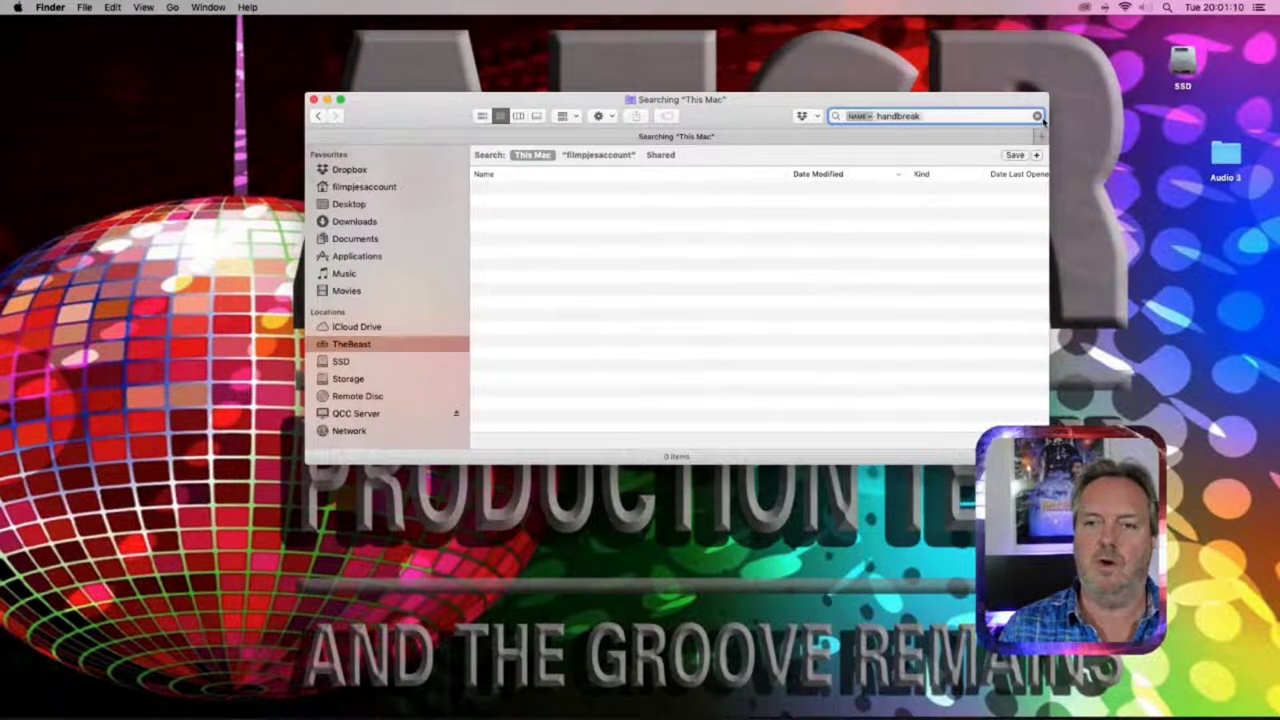
# Clear the Finder search and confirm menu-bar Spotlight lists HandBrake as the top hit for 'han'.
pyautogui.click(1037, 117)
pyautogui.click(1166, 7)
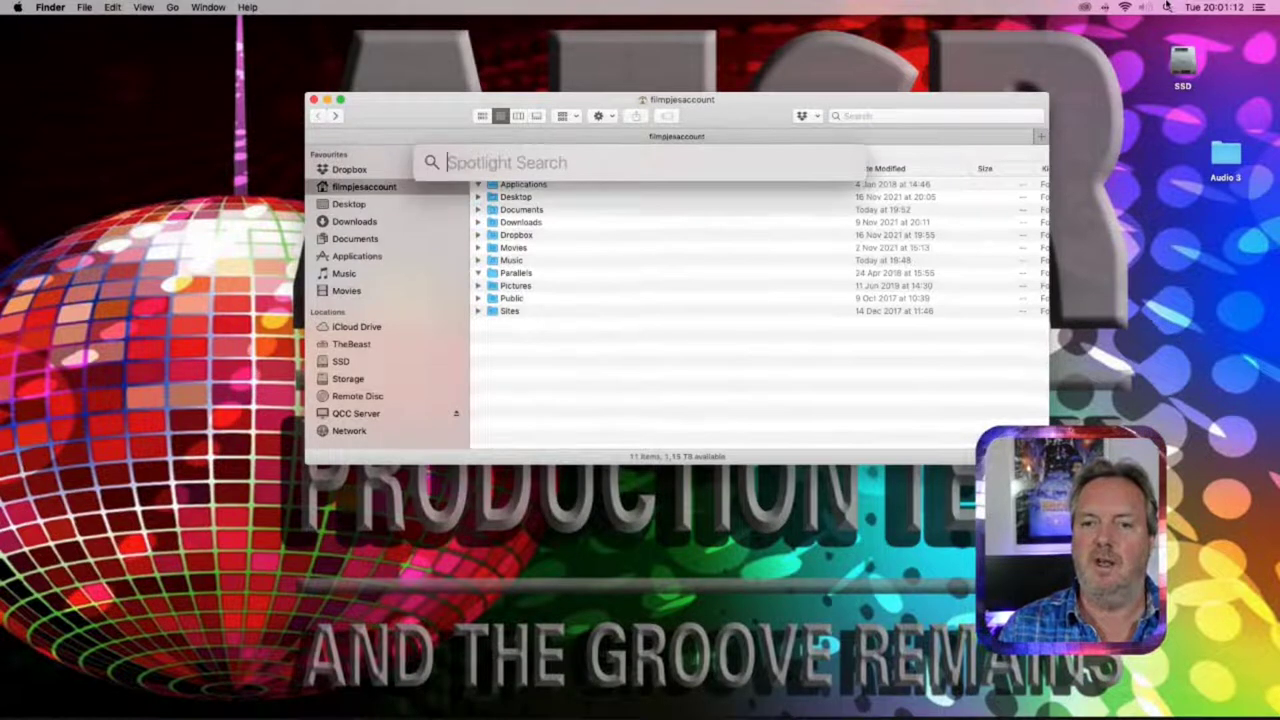
pyautogui.write('han')
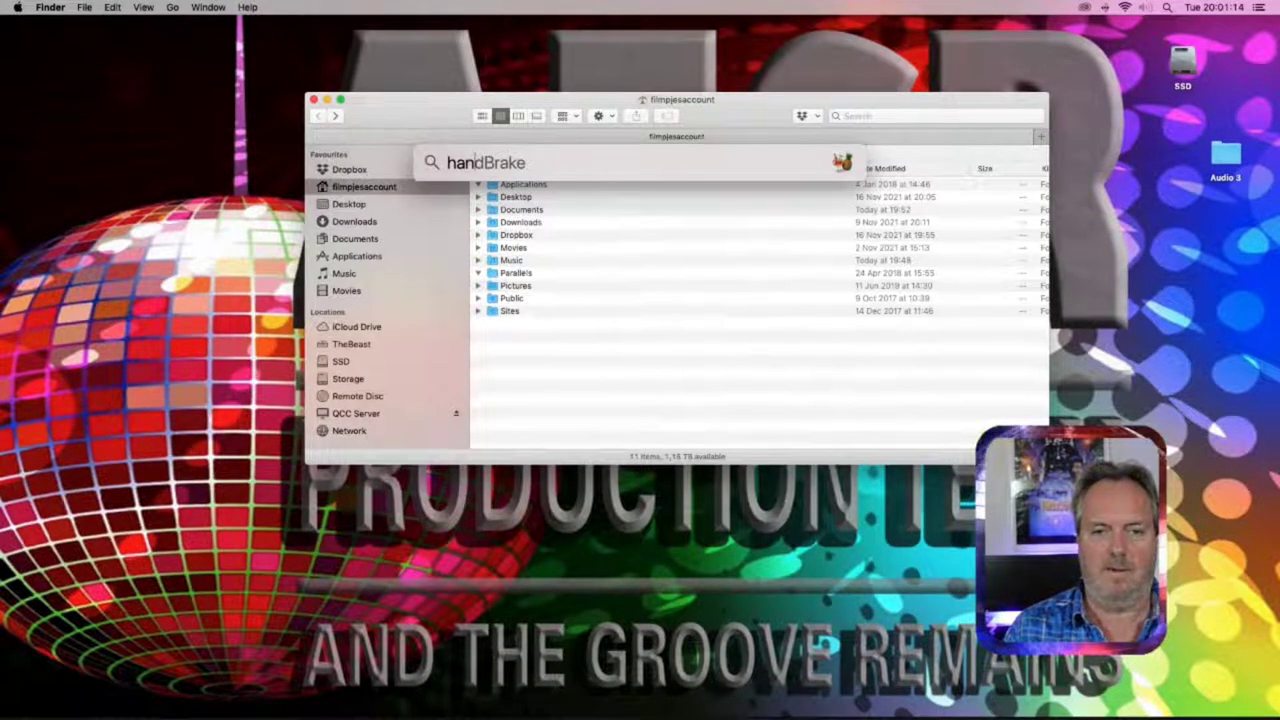
pyautogui.press('Down')
pyautogui.press('Up')
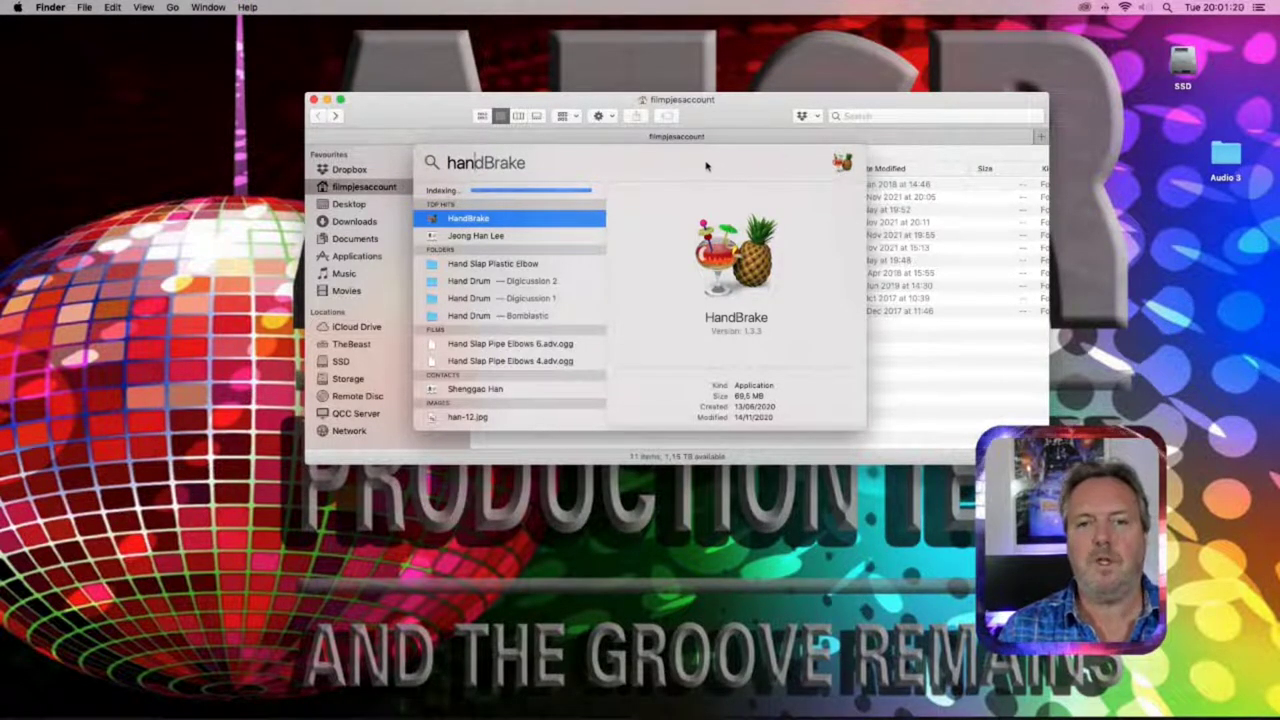
pyautogui.click(735, 118)
pyautogui.click(883, 117)
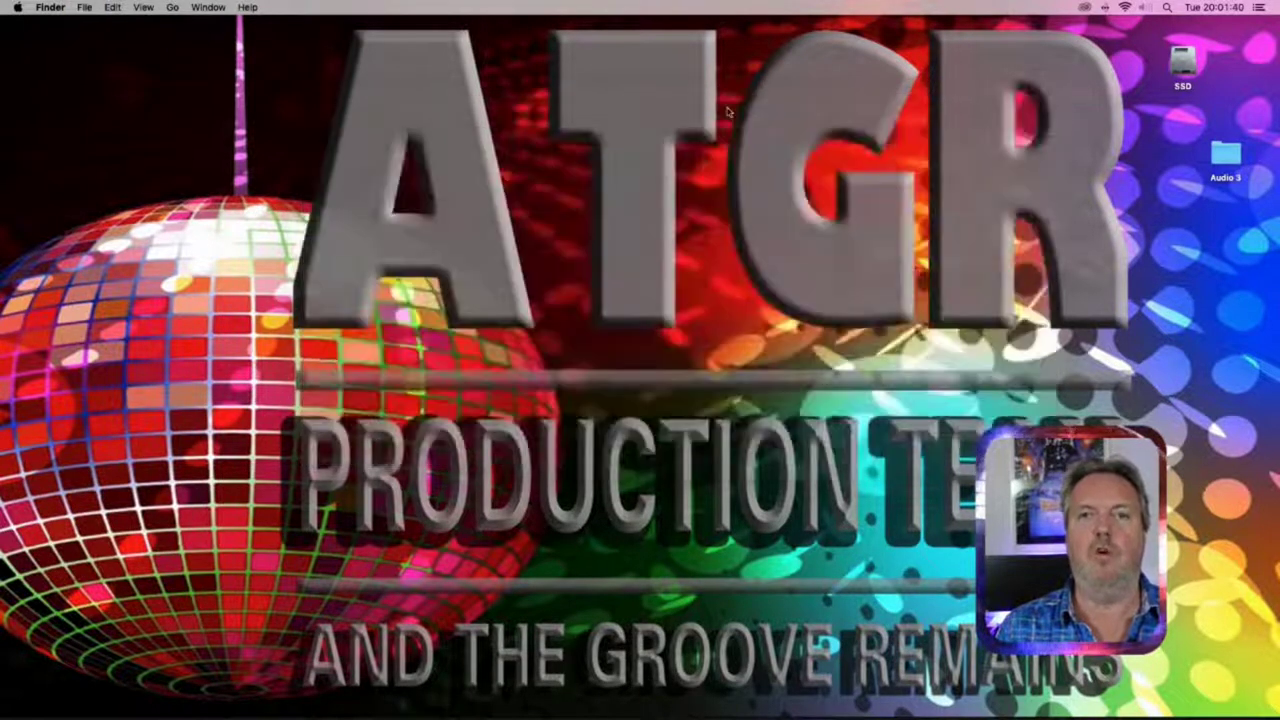
# Close the Finder window and launch Safari from the Dock on the Google homepage.
pyautogui.press('super+w')
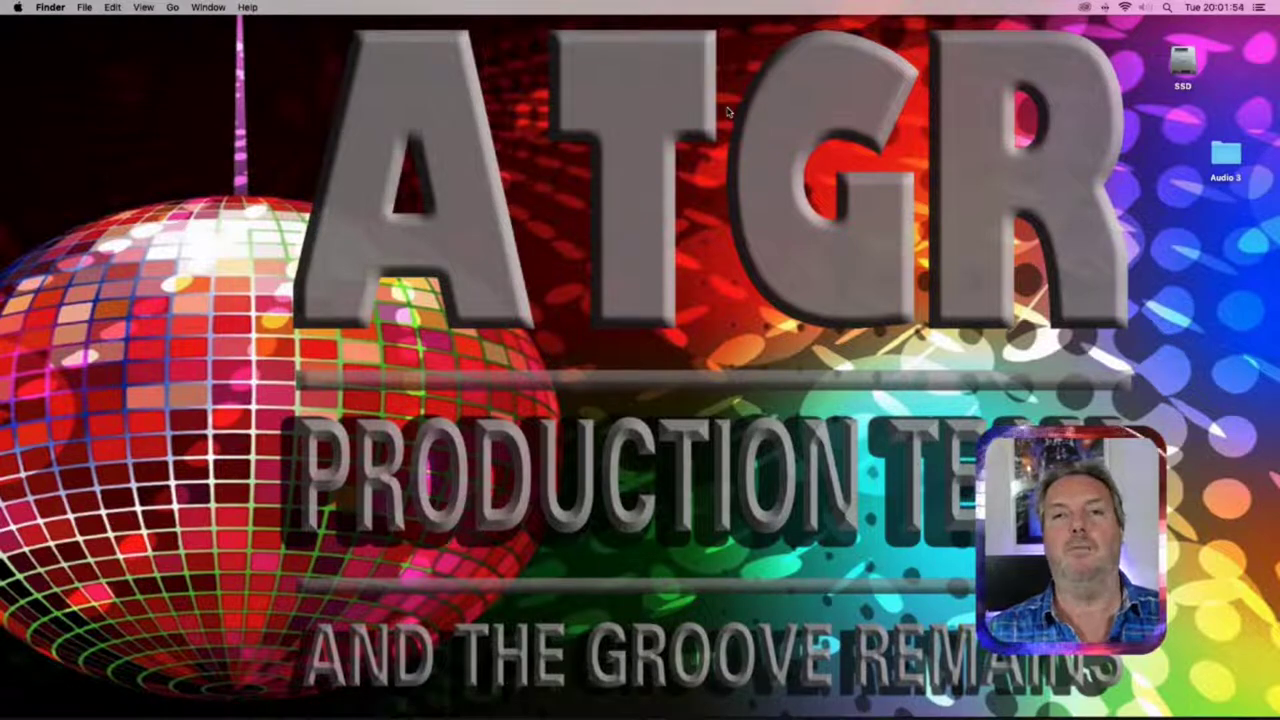
pyautogui.moveTo(694, 714)
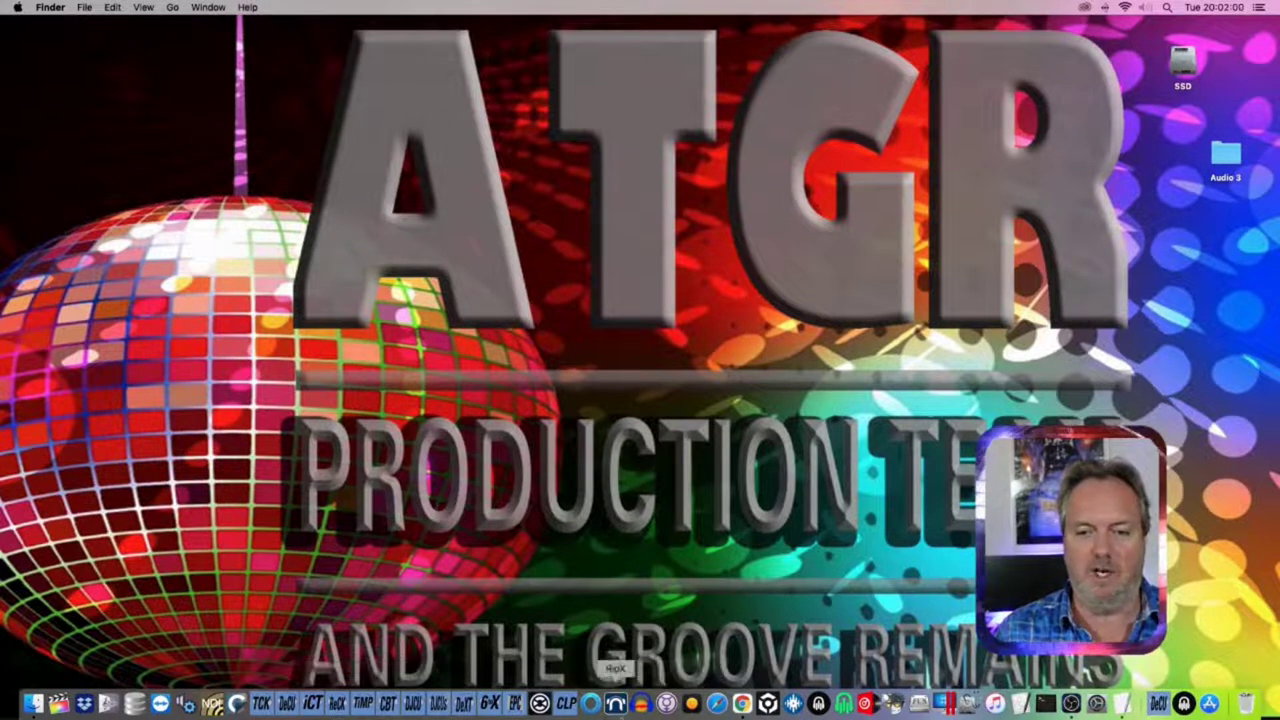
pyautogui.click(717, 704)
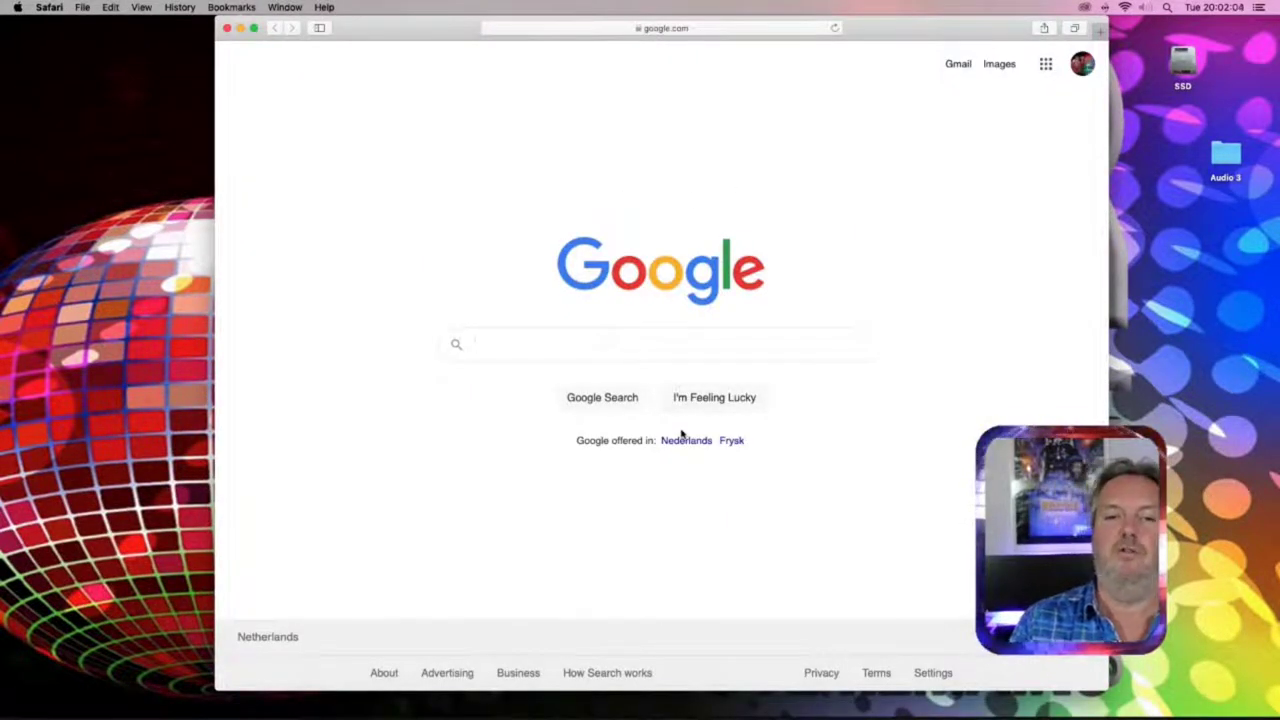
# Google 'macos spotlight reindex' and open The X Lab's Spotlight tips article.
pyautogui.write('macos sp')
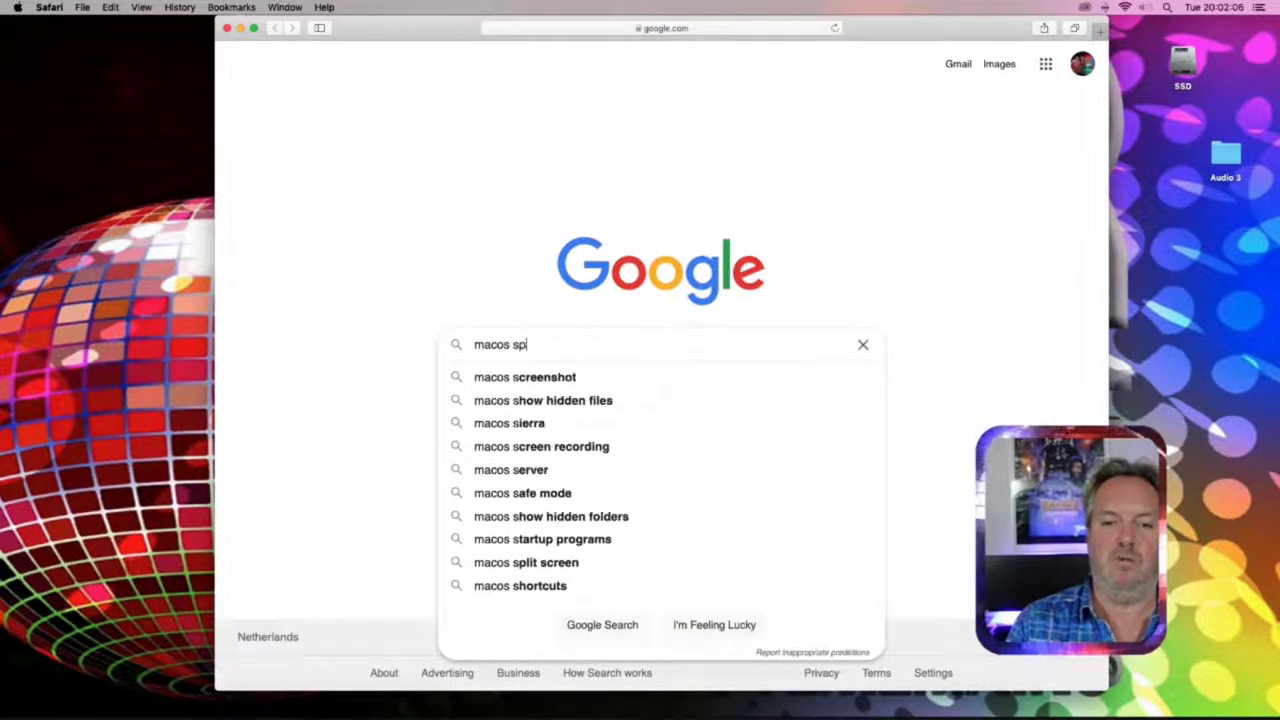
pyautogui.write('otlight reind')
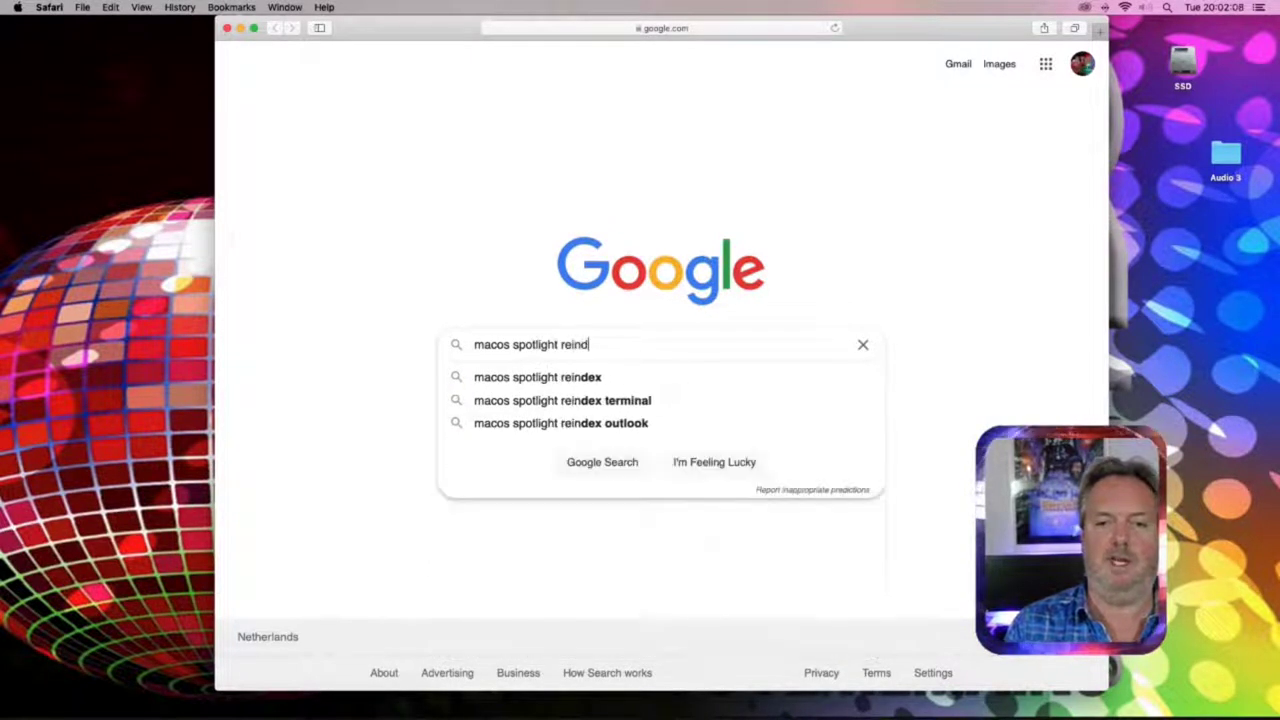
pyautogui.write('ex')
pyautogui.press('Down')
pyautogui.press('Down')
pyautogui.press('Return')
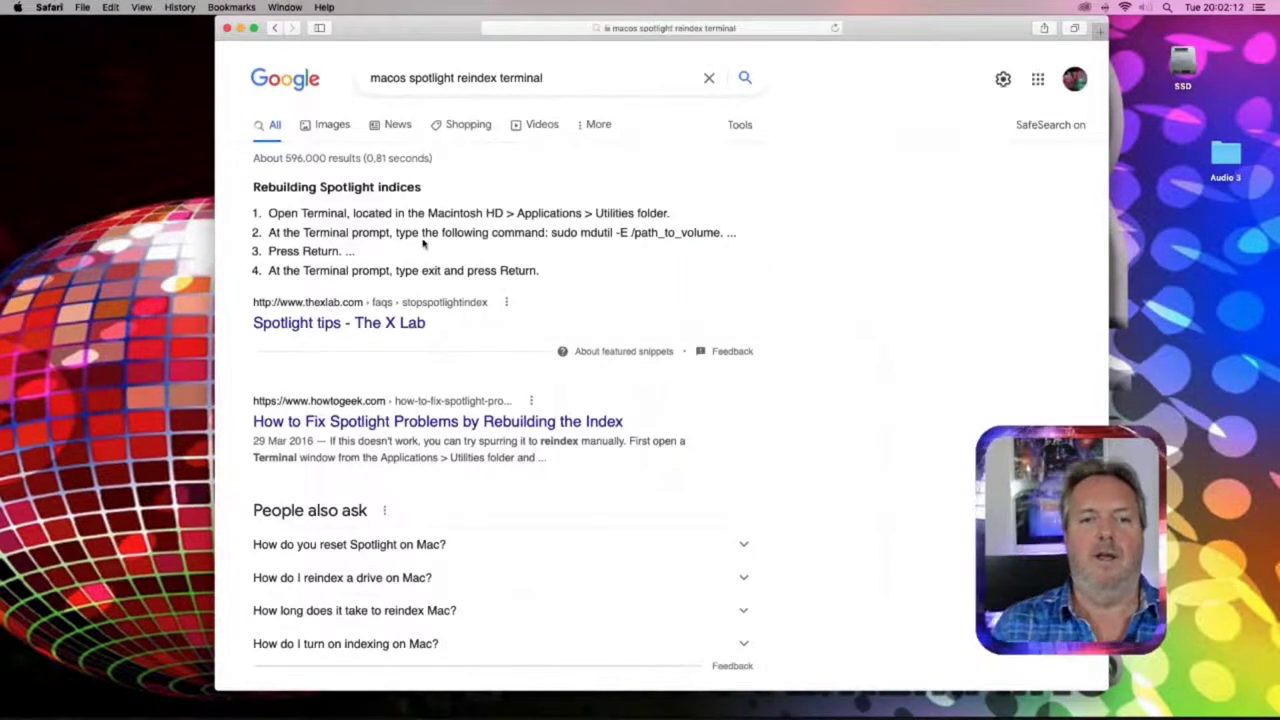
pyautogui.click(342, 323)
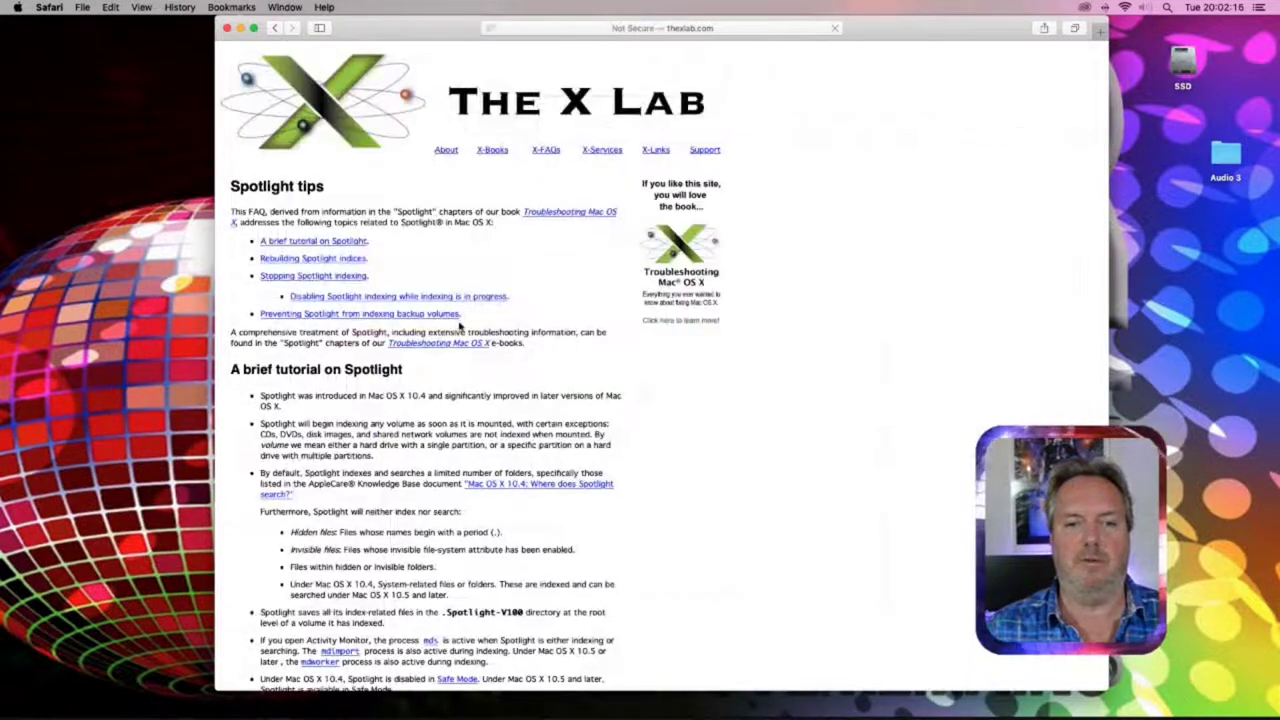
# Select 'sudo mdutil -E /' under Rebuilding Spotlight indices and bring up a Terminal window.
pyautogui.scroll(-10, 460, 325)
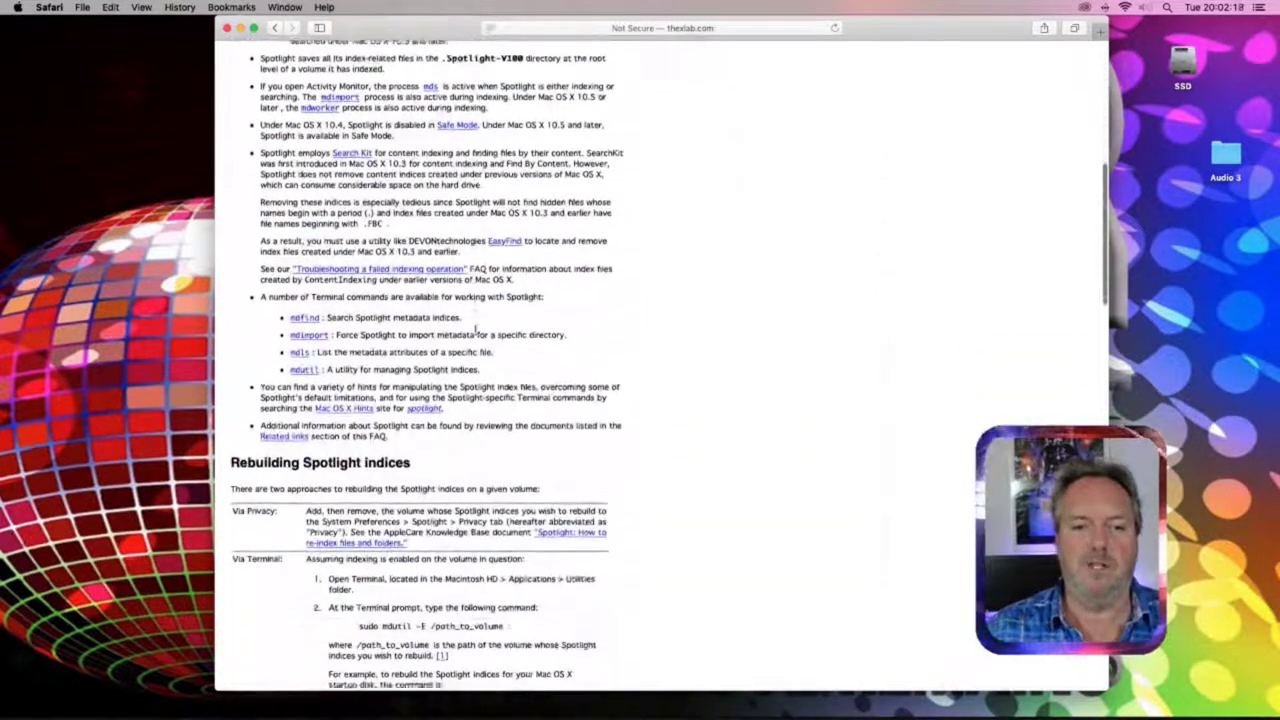
pyautogui.scroll(-4, 476, 328)
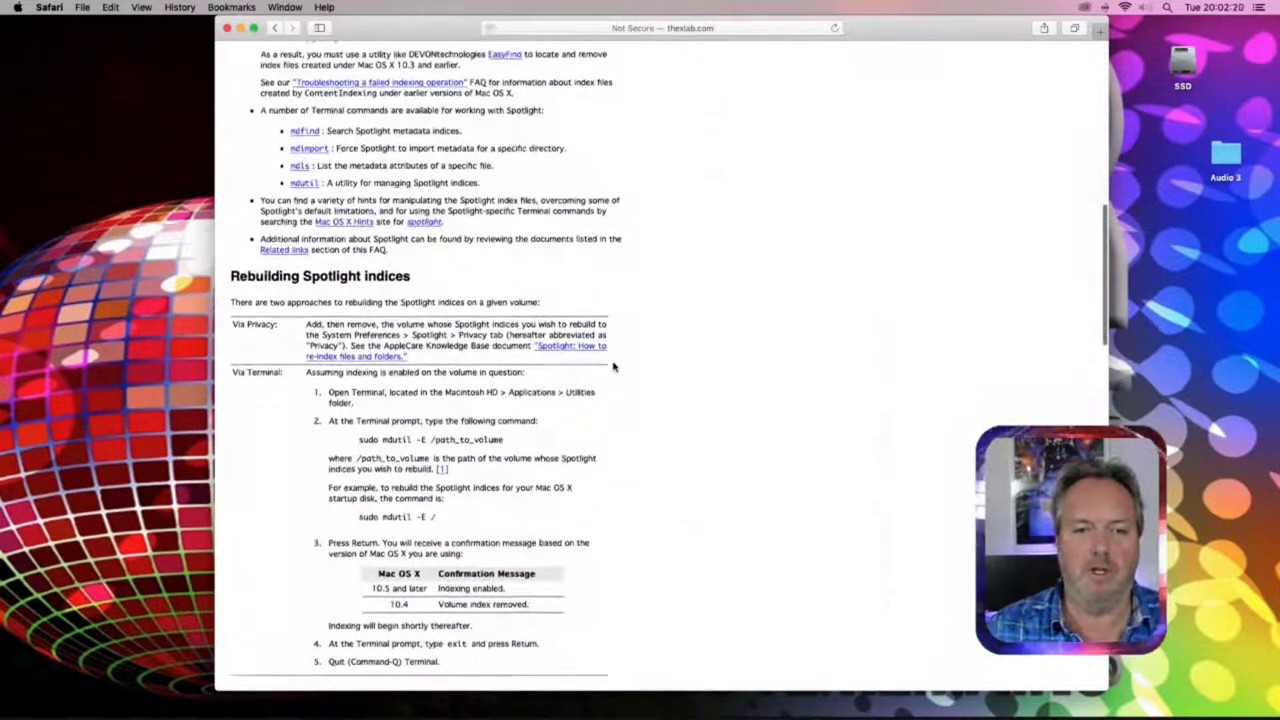
pyautogui.scroll(-2, 614, 367)
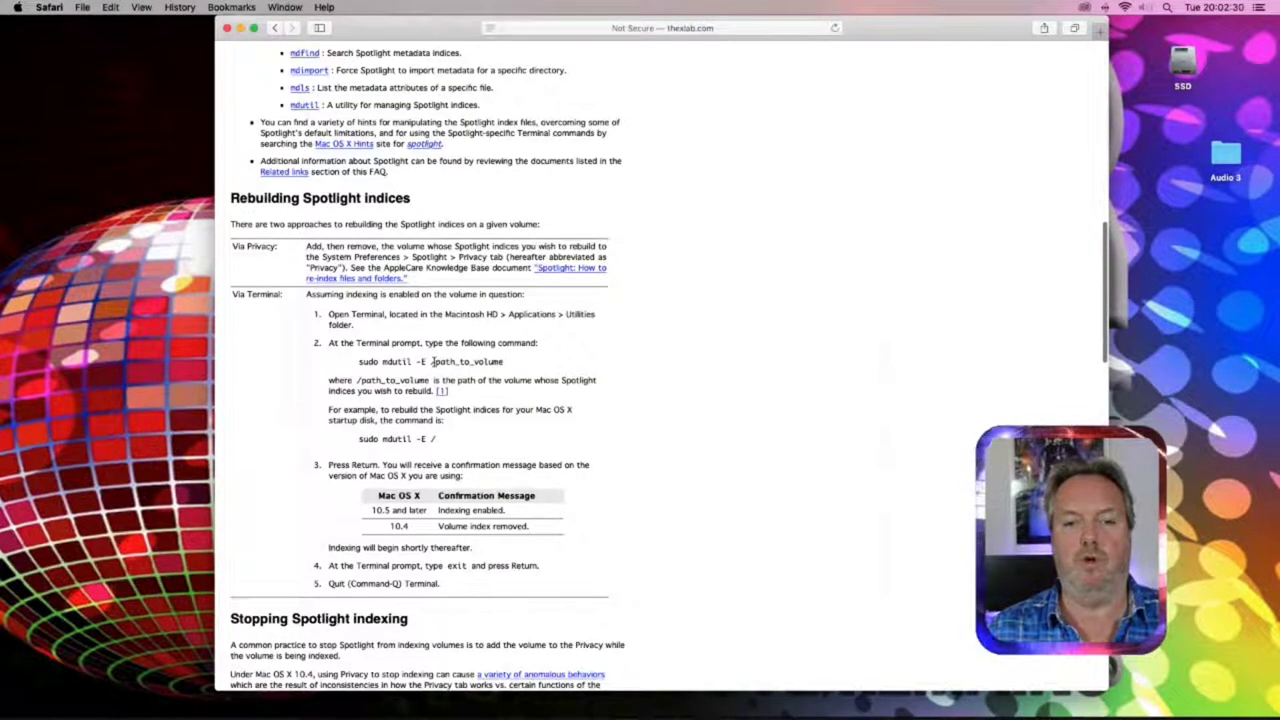
pyautogui.moveTo(432, 362); pyautogui.dragTo(348, 364)
pyautogui.press('super+c')
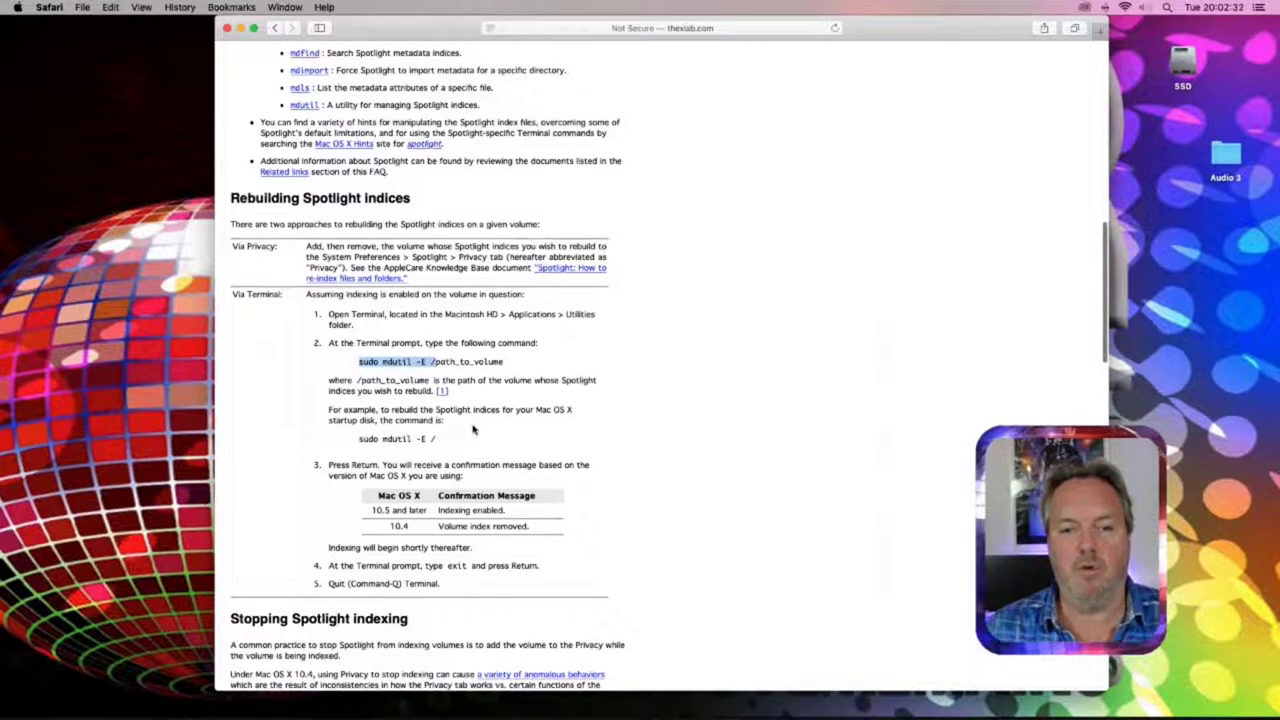
pyautogui.moveTo(410, 705)
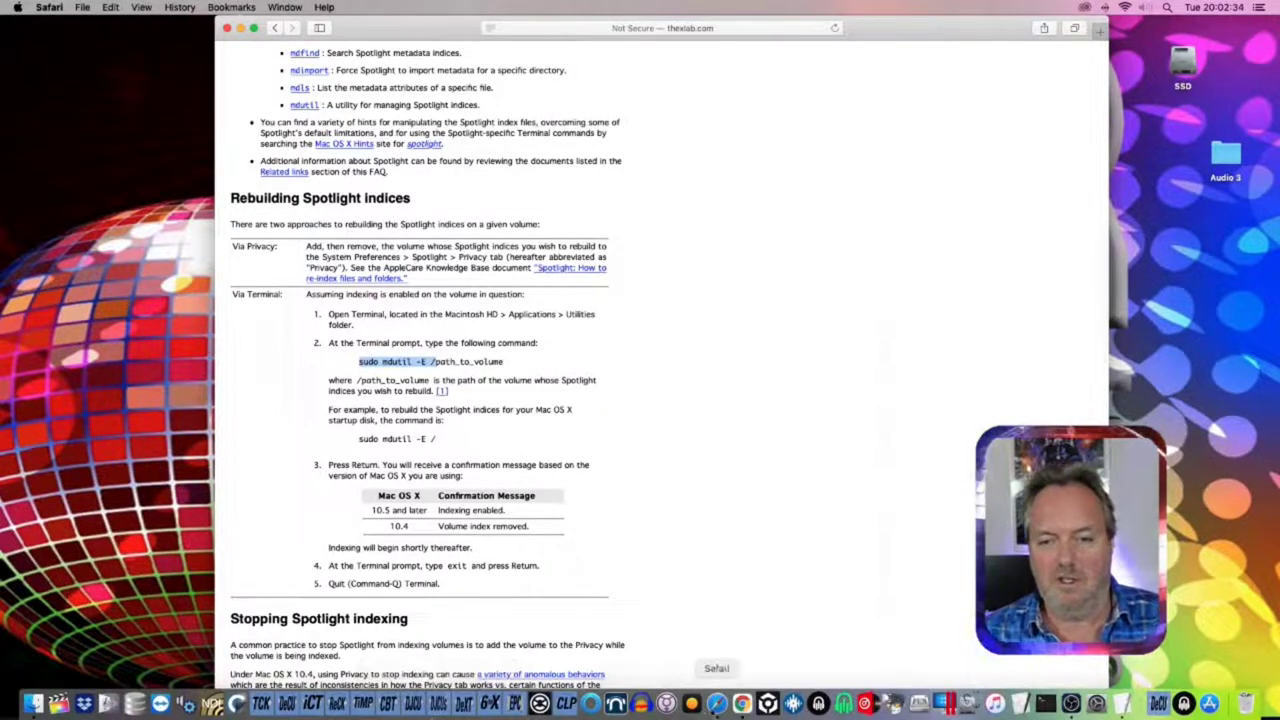
pyautogui.click(1045, 703)
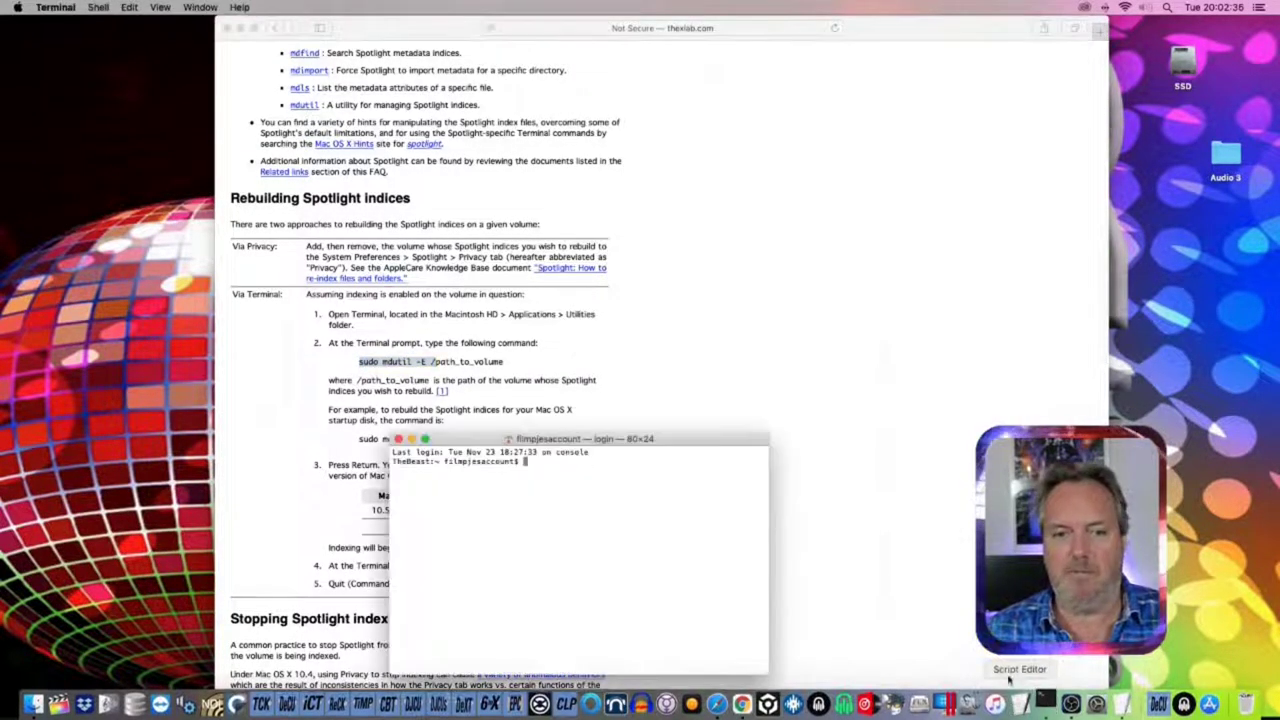
# Run the pasted 'sudo mdutil -E /' command, then close the window, terminating the waiting sudo process.
pyautogui.press('super+v')
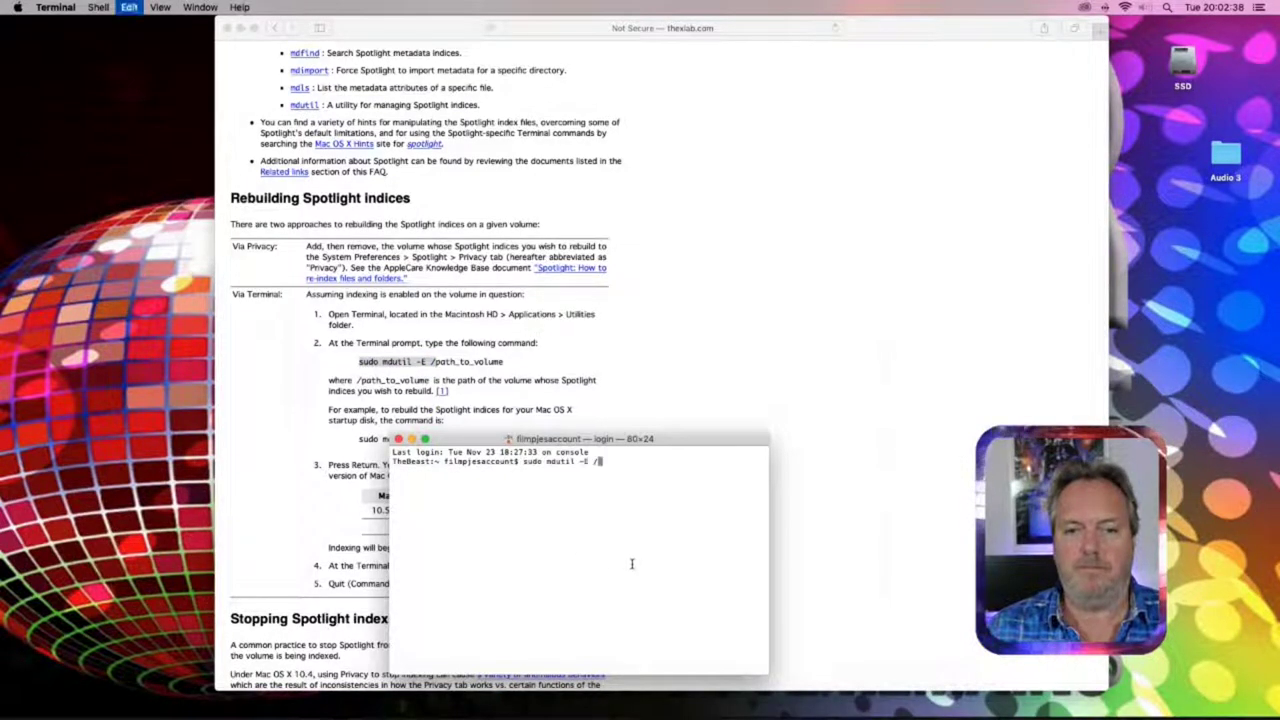
pyautogui.press('Return')
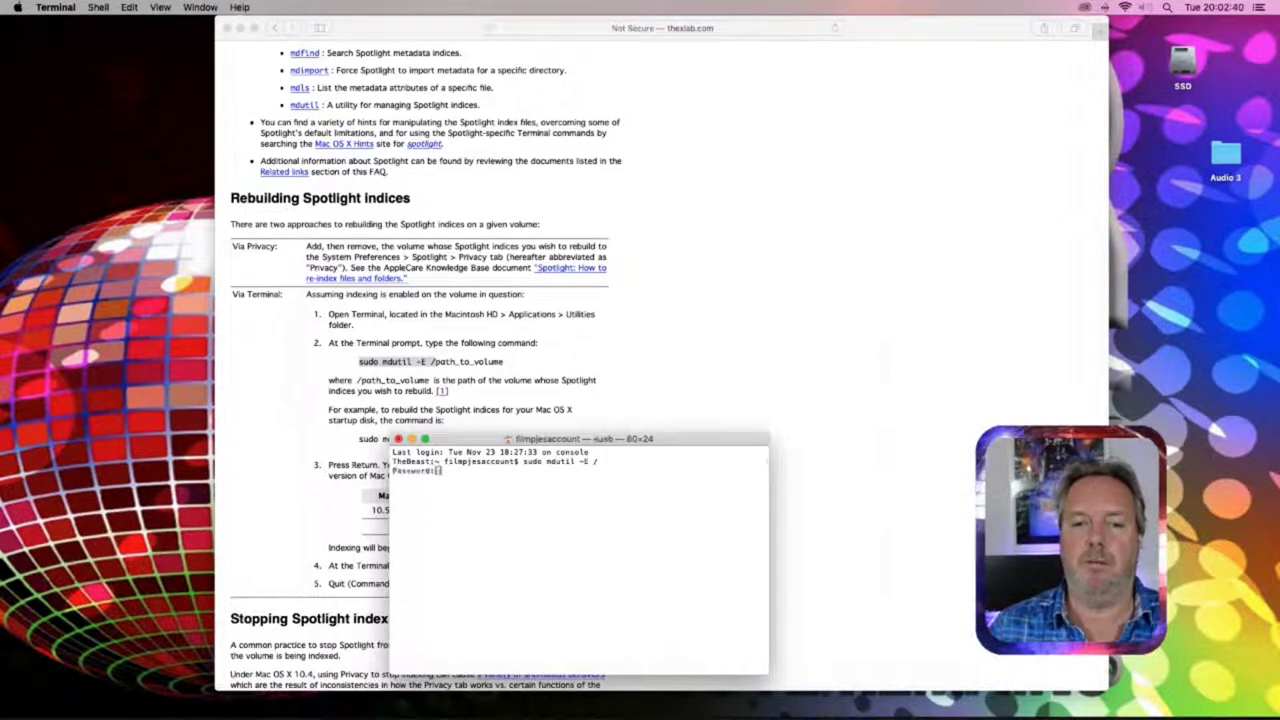
pyautogui.press('super+w')
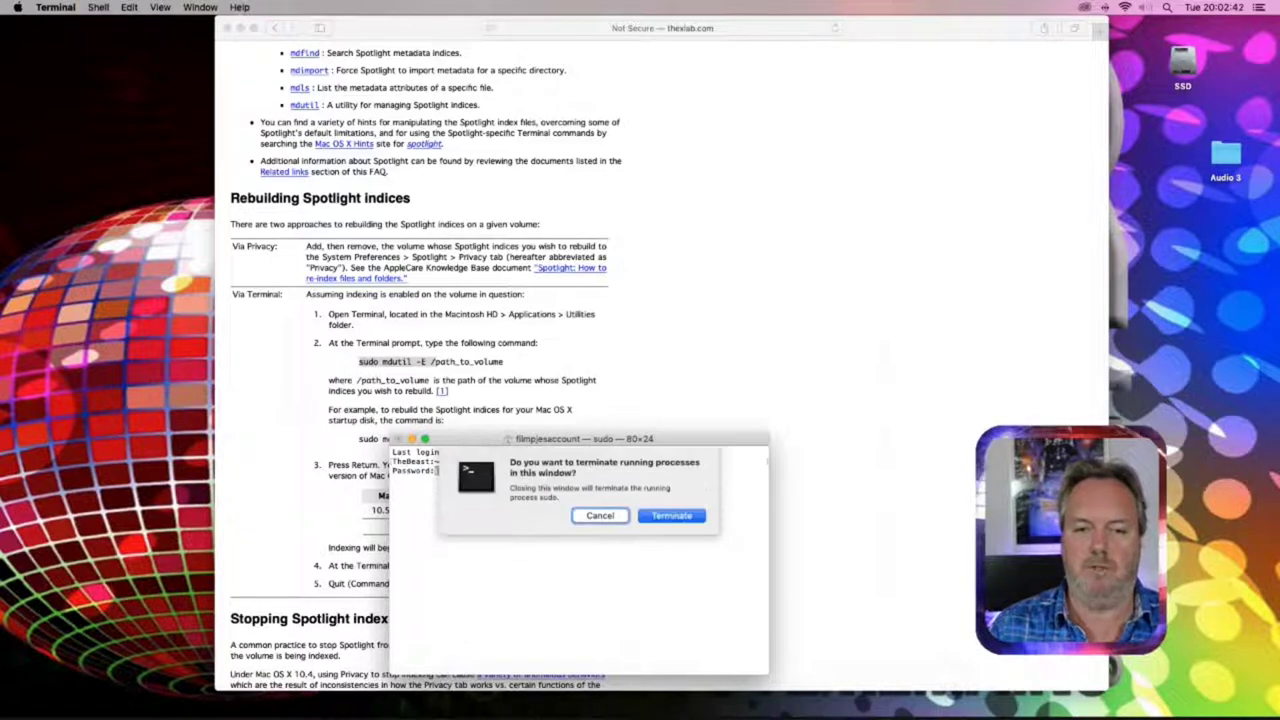
pyautogui.press('Return')
# Rerun the command in a new window with the SSD volume's path inserted, then close Terminal.
pyautogui.press('super+n')
pyautogui.press('super+v')
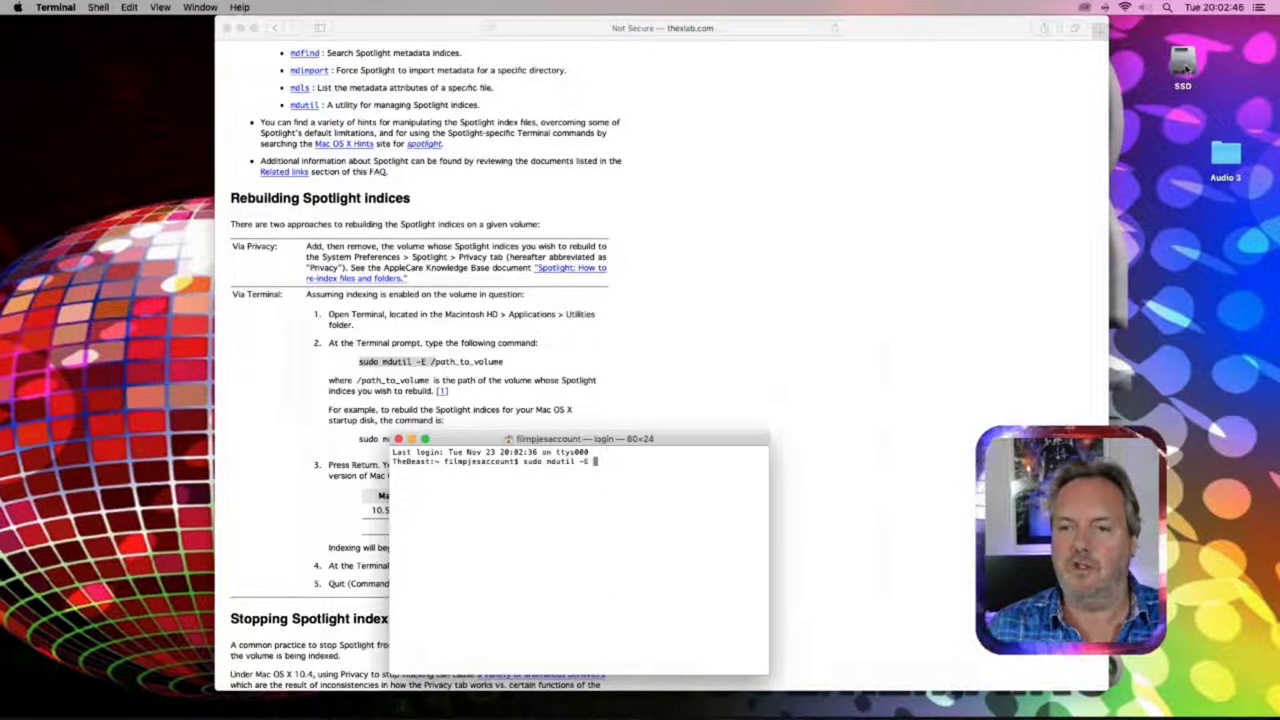
pyautogui.moveTo(1183, 62); pyautogui.dragTo(629, 464)
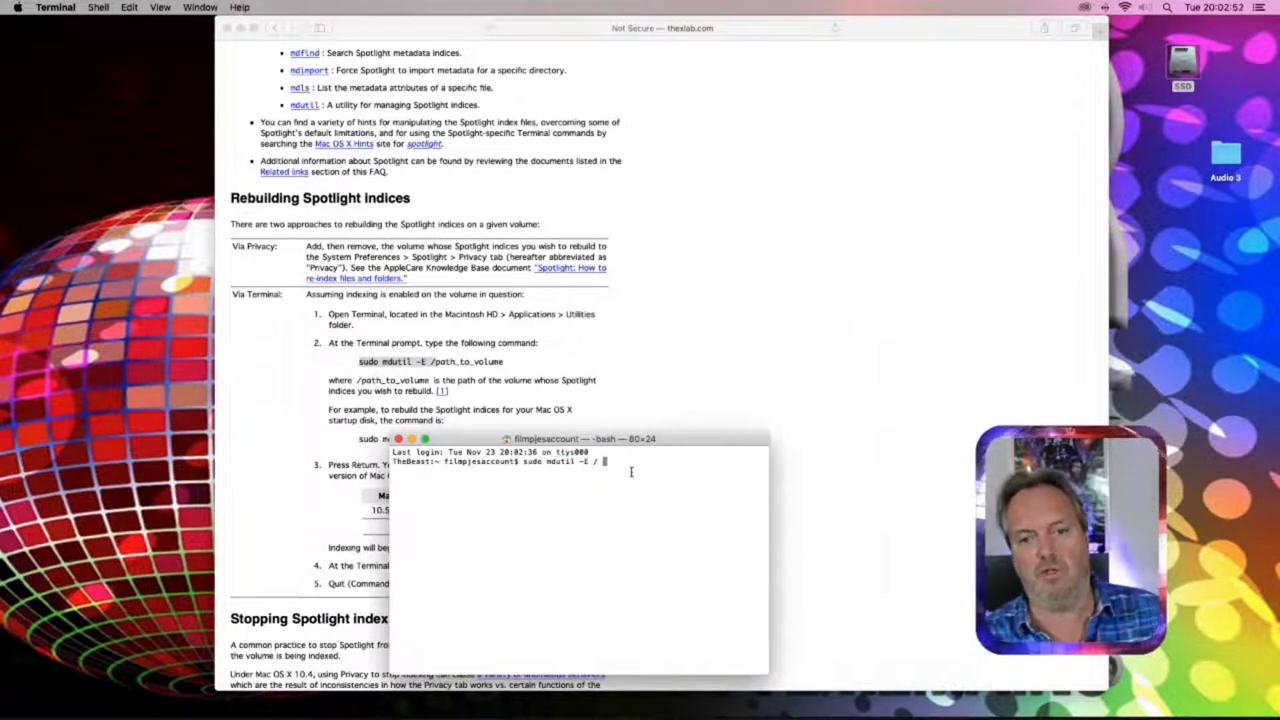
pyautogui.press('Return')
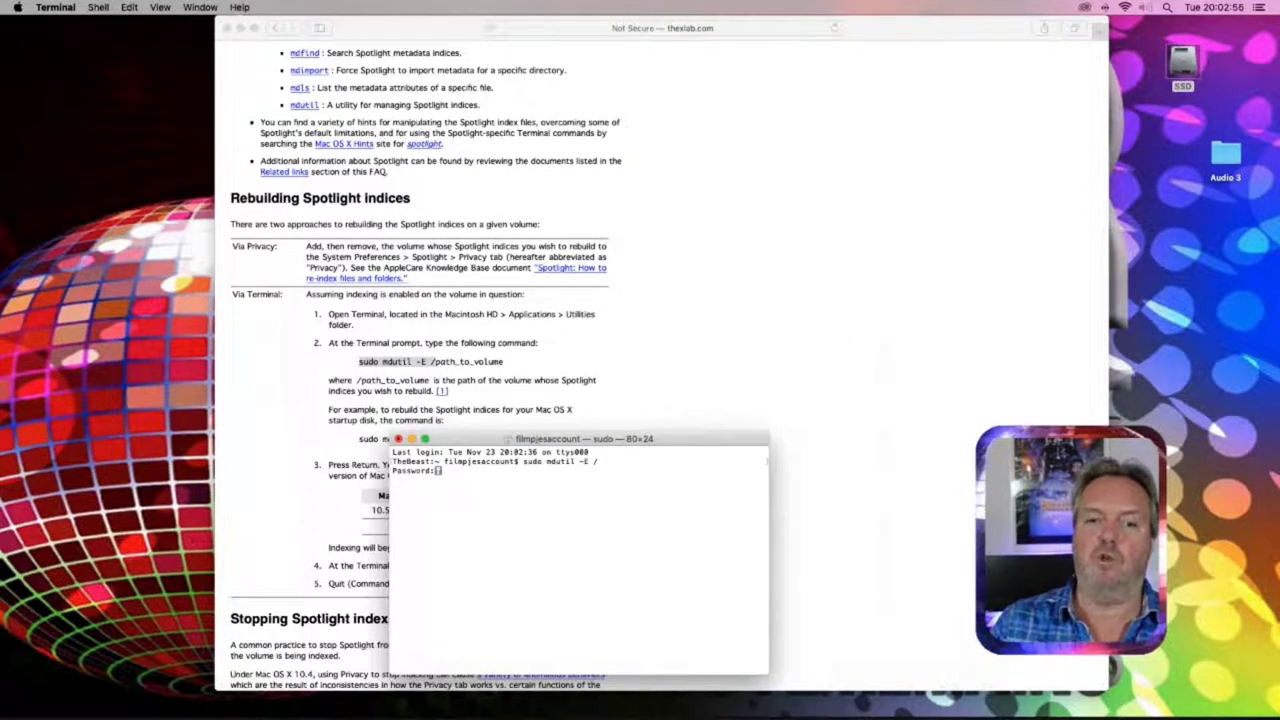
pyautogui.click(398, 439)
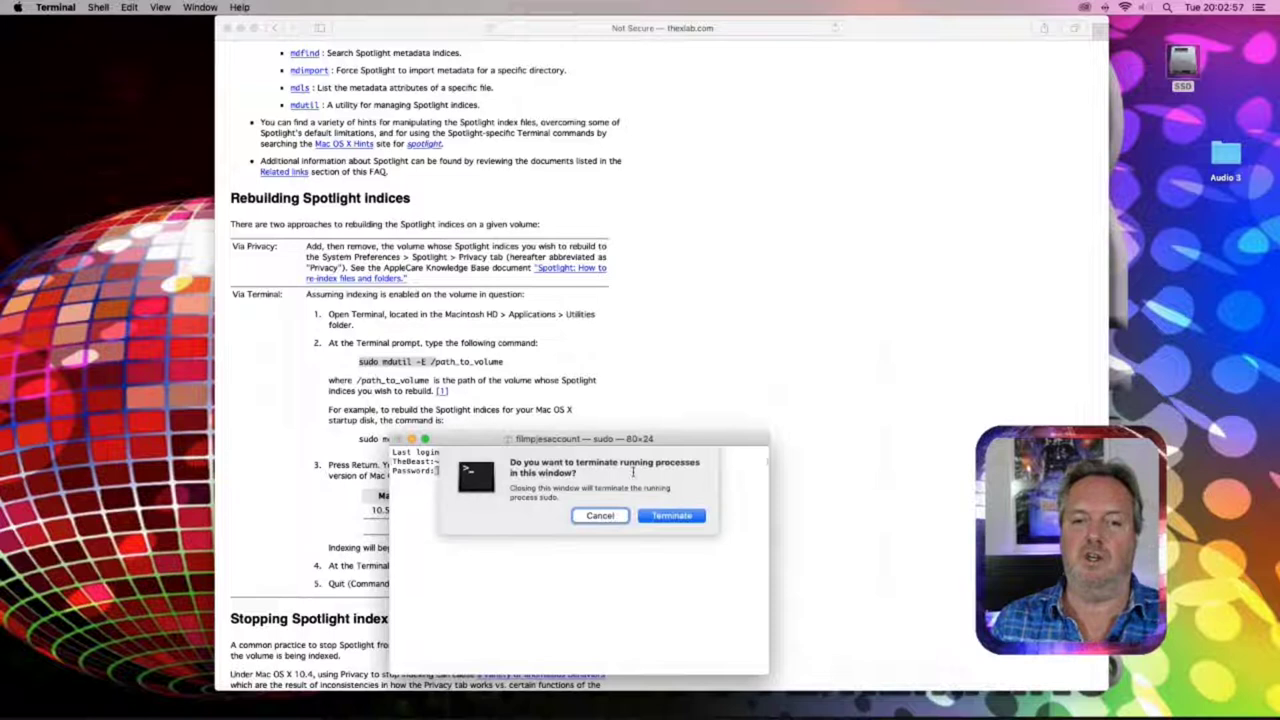
pyautogui.click(667, 517)
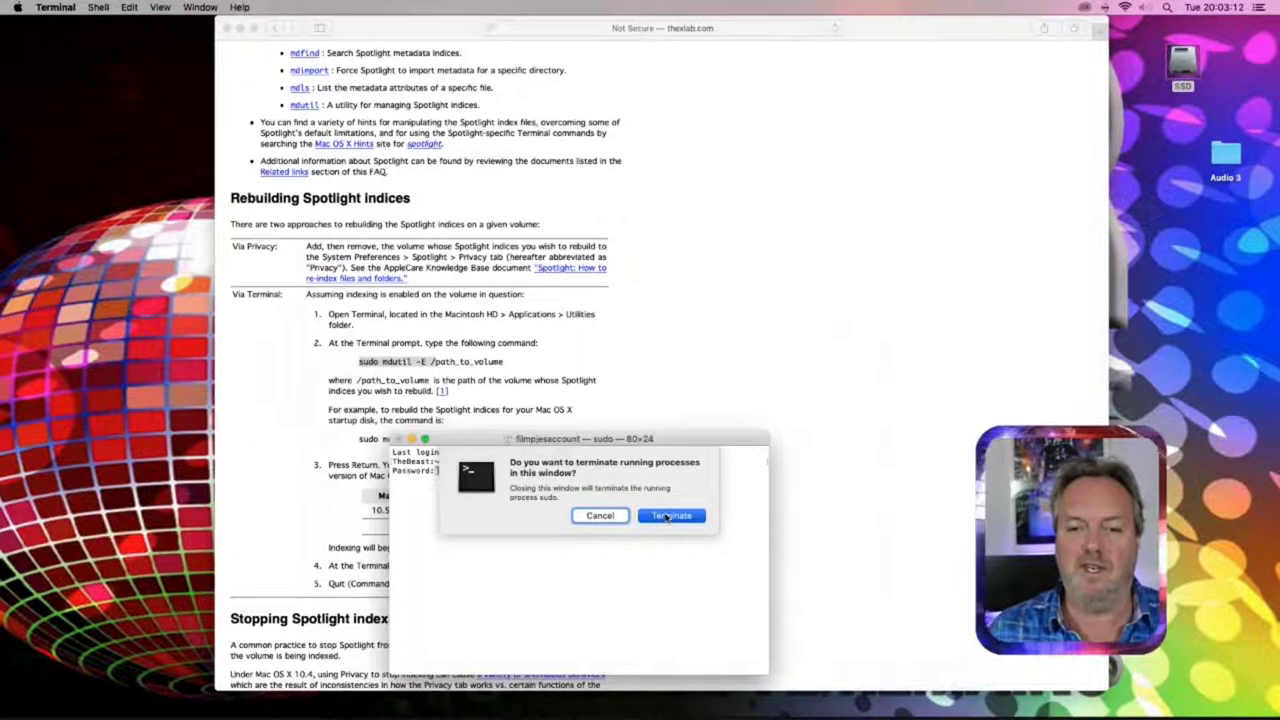
pyautogui.click(667, 517)
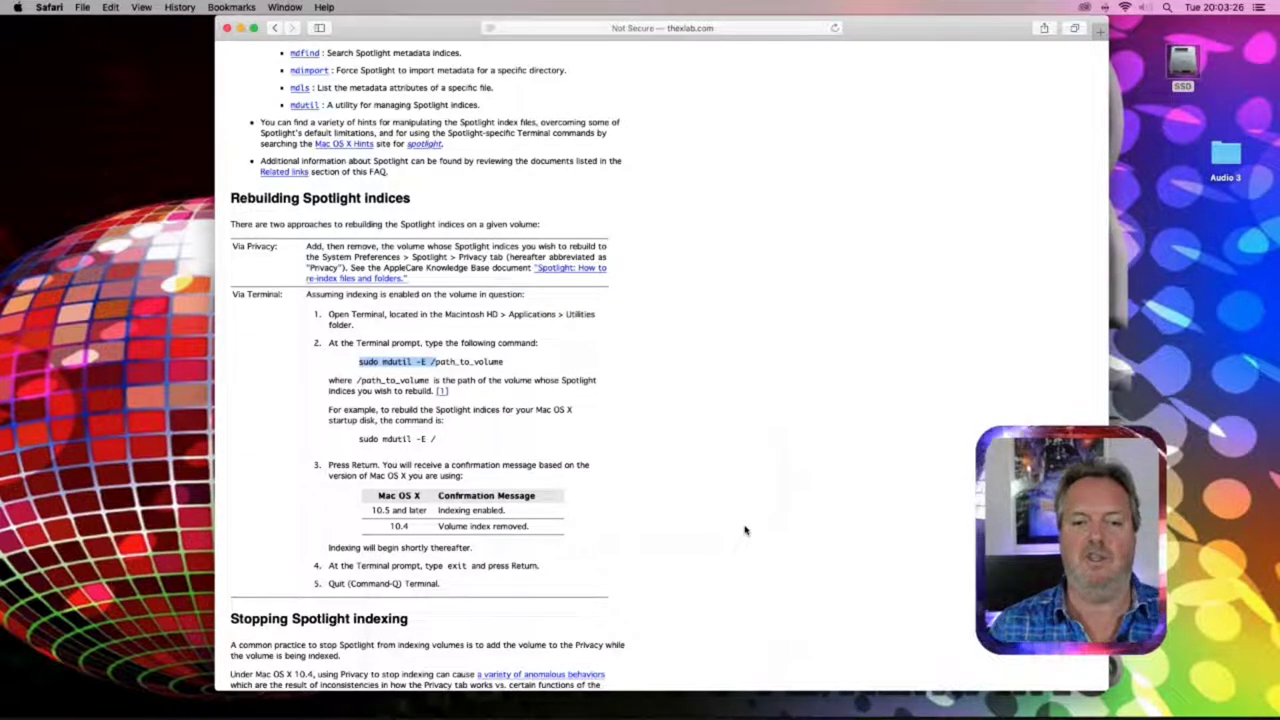
# Put away Safari's X Lab Spotlight page, leaving only the desktop wallpaper visible.
pyautogui.press('super+w')
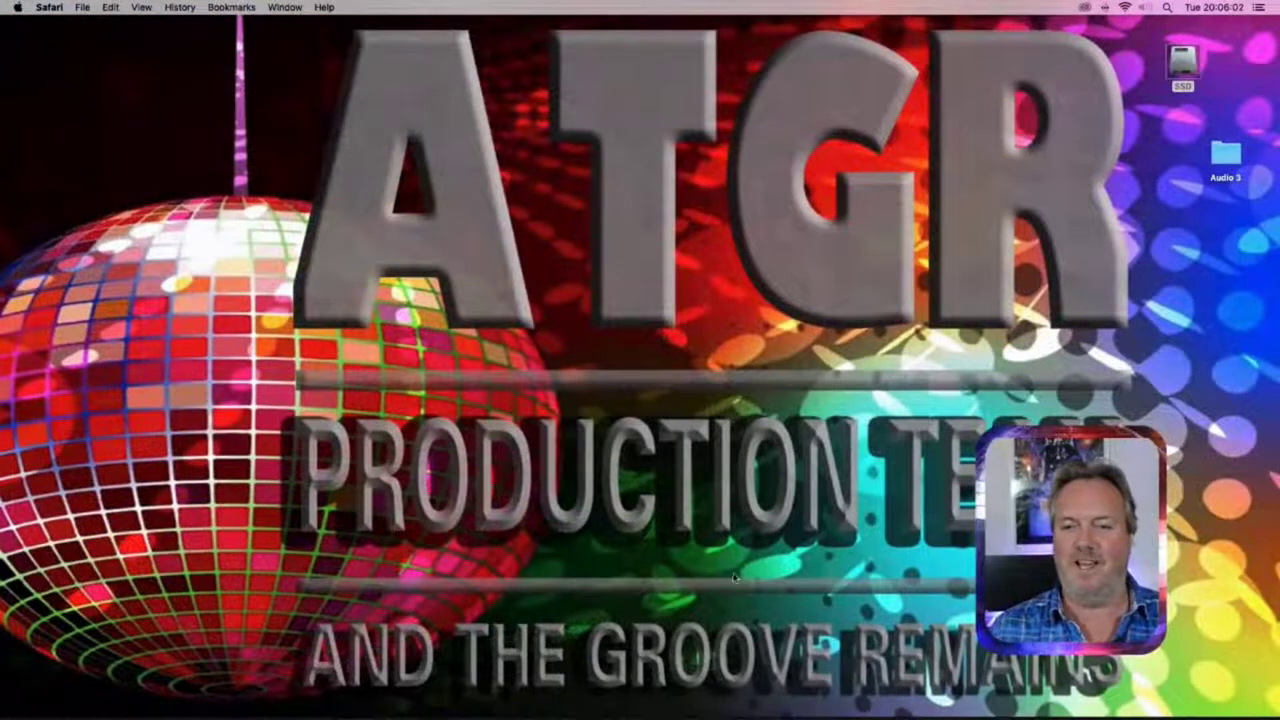
# Search This Mac in a new Finder window, correcting the term 'handbreak' to 'handbrake'.
pyautogui.click(735, 578)
pyautogui.press('super+n')
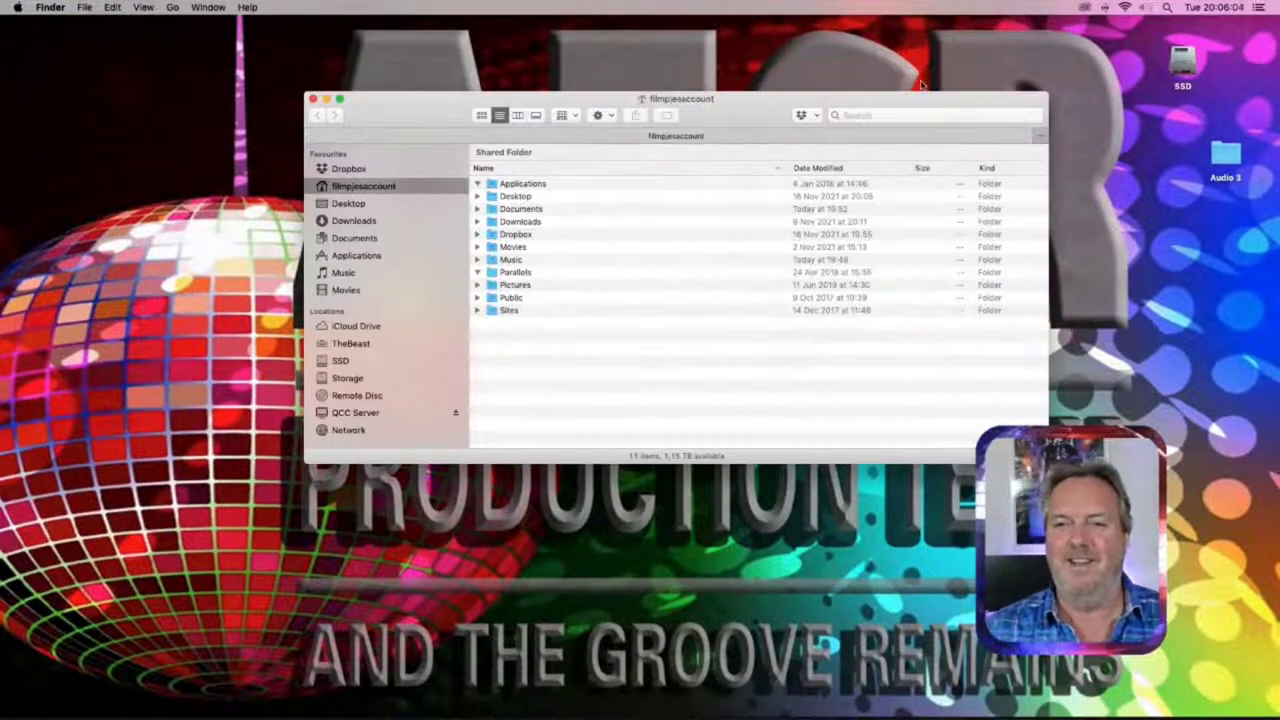
pyautogui.click(900, 115)
pyautogui.write('hand')
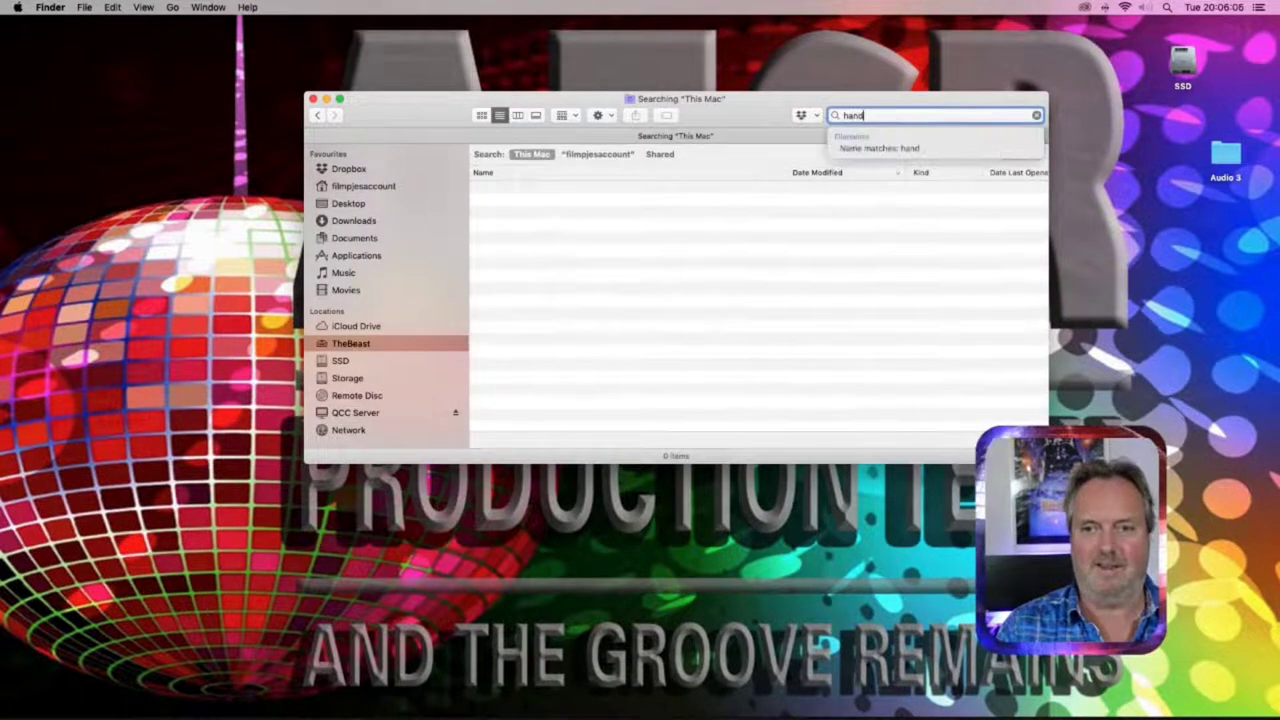
pyautogui.write('break')
pyautogui.click(885, 148)
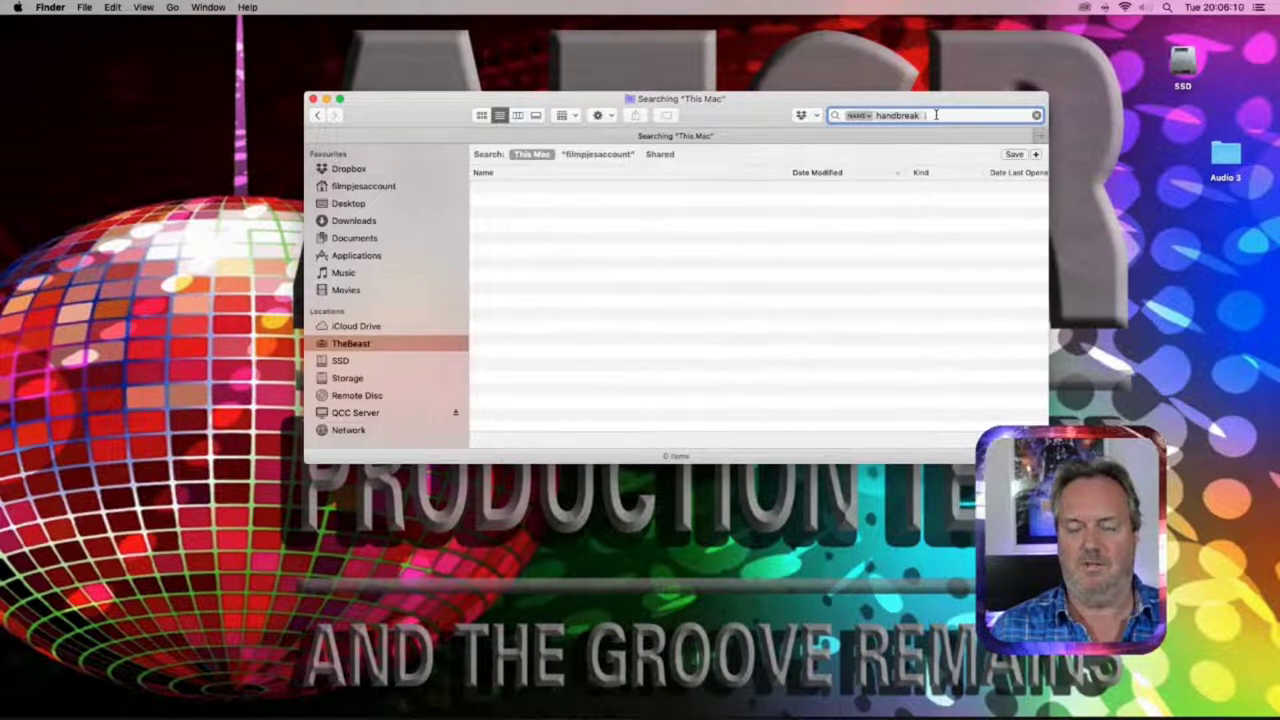
pyautogui.press('super+a')
pyautogui.write('handbra')
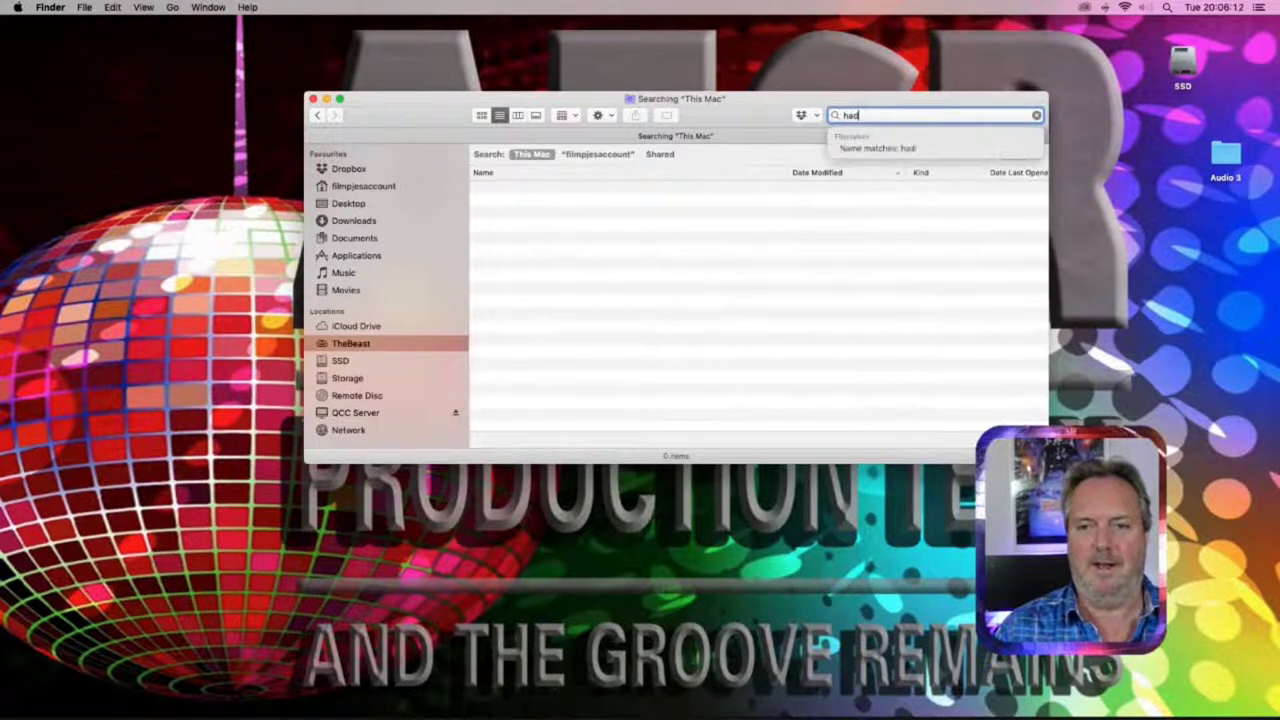
pyautogui.write('ke')
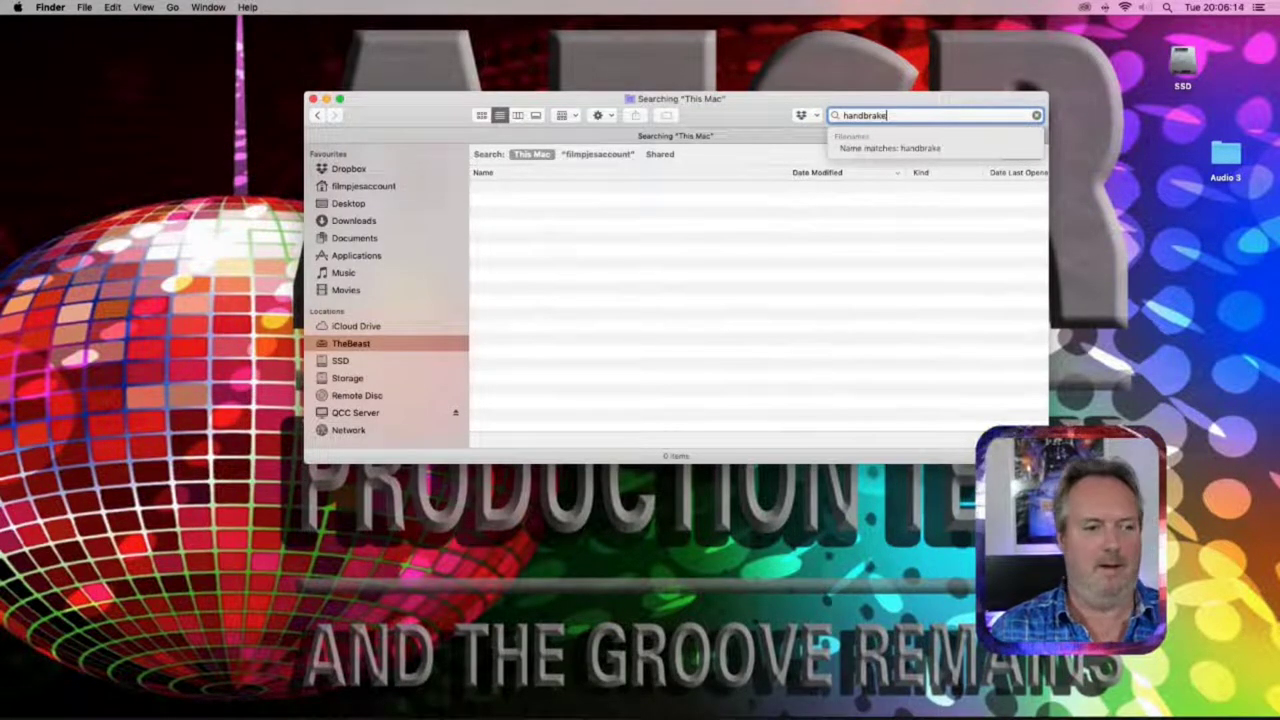
pyautogui.press('Return')
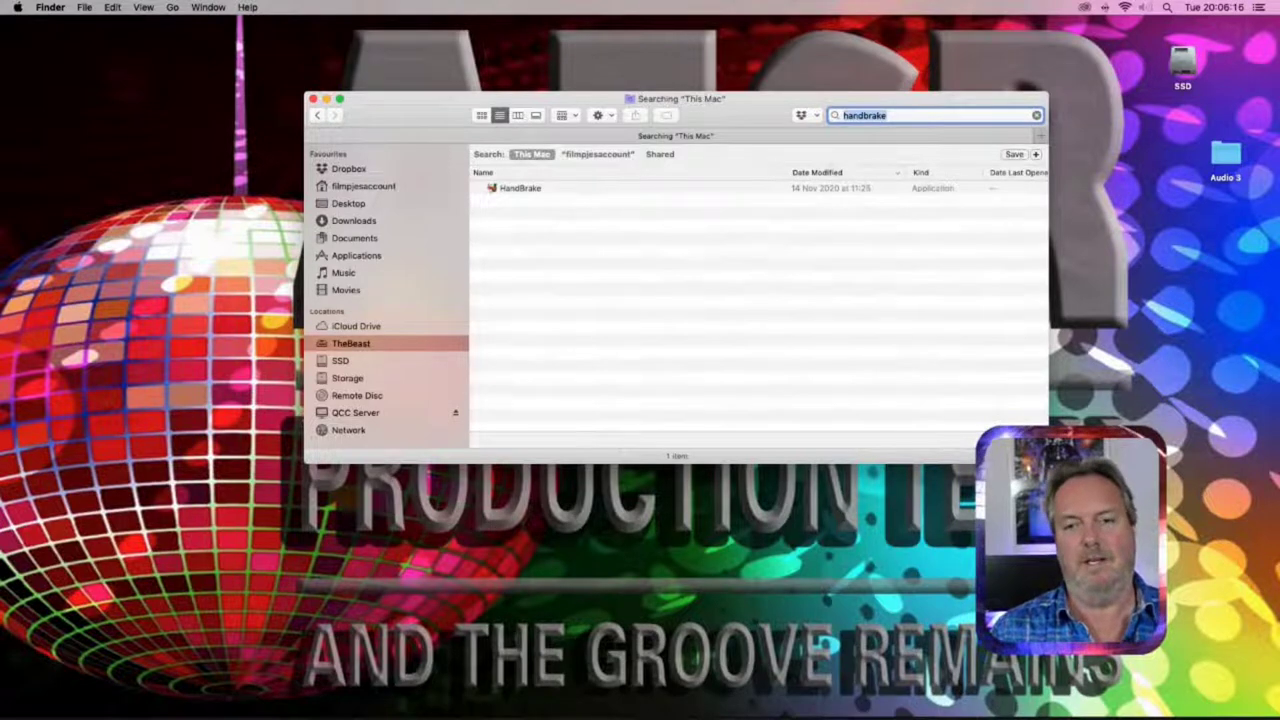